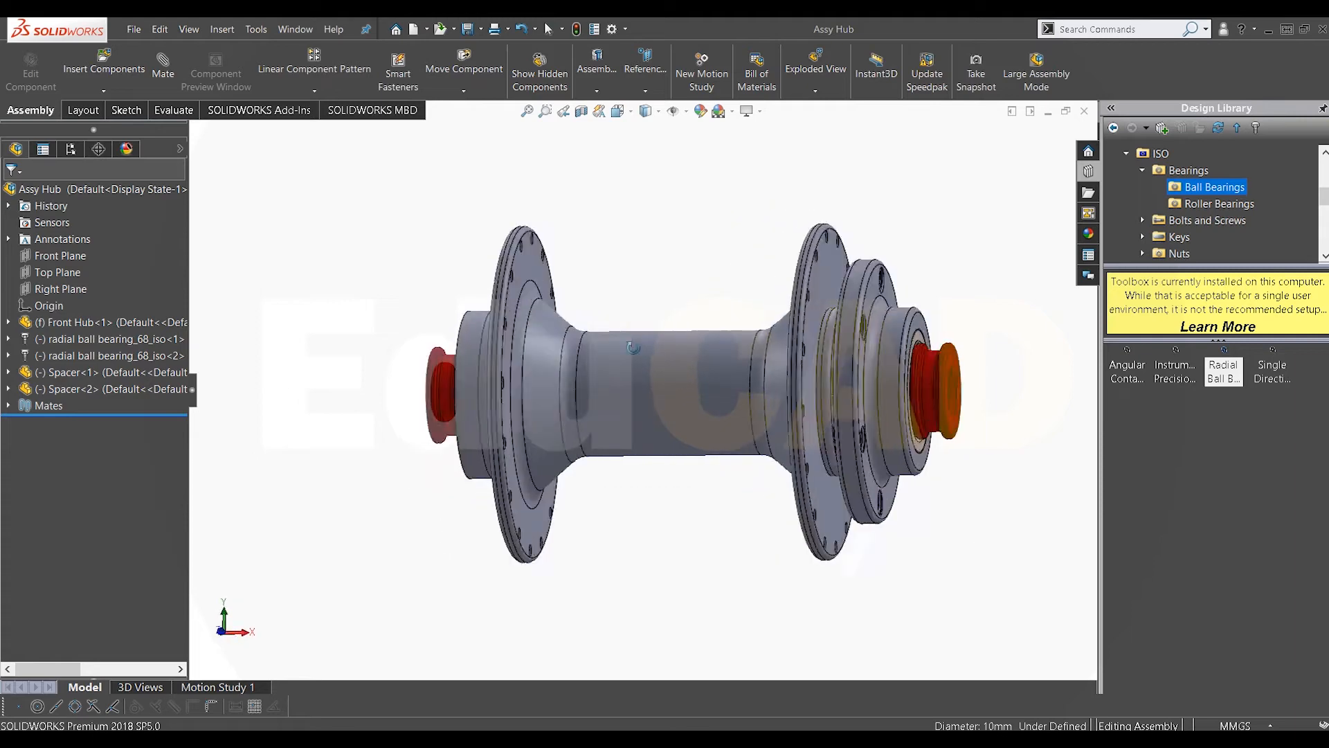
{"action": "scroll", "coordinate": [737, 417], "scroll_direction": "down", "scroll_amount": 5}
{"action": "scroll", "coordinate": [737, 418], "scroll_direction": "up", "scroll_amount": 6}
{"action": "middle_click_drag", "start_coordinate": [736, 417], "coordinate": [875, 440]}
{"action": "scroll", "coordinate": [651, 398], "scroll_direction": "down", "scroll_amount": 3}
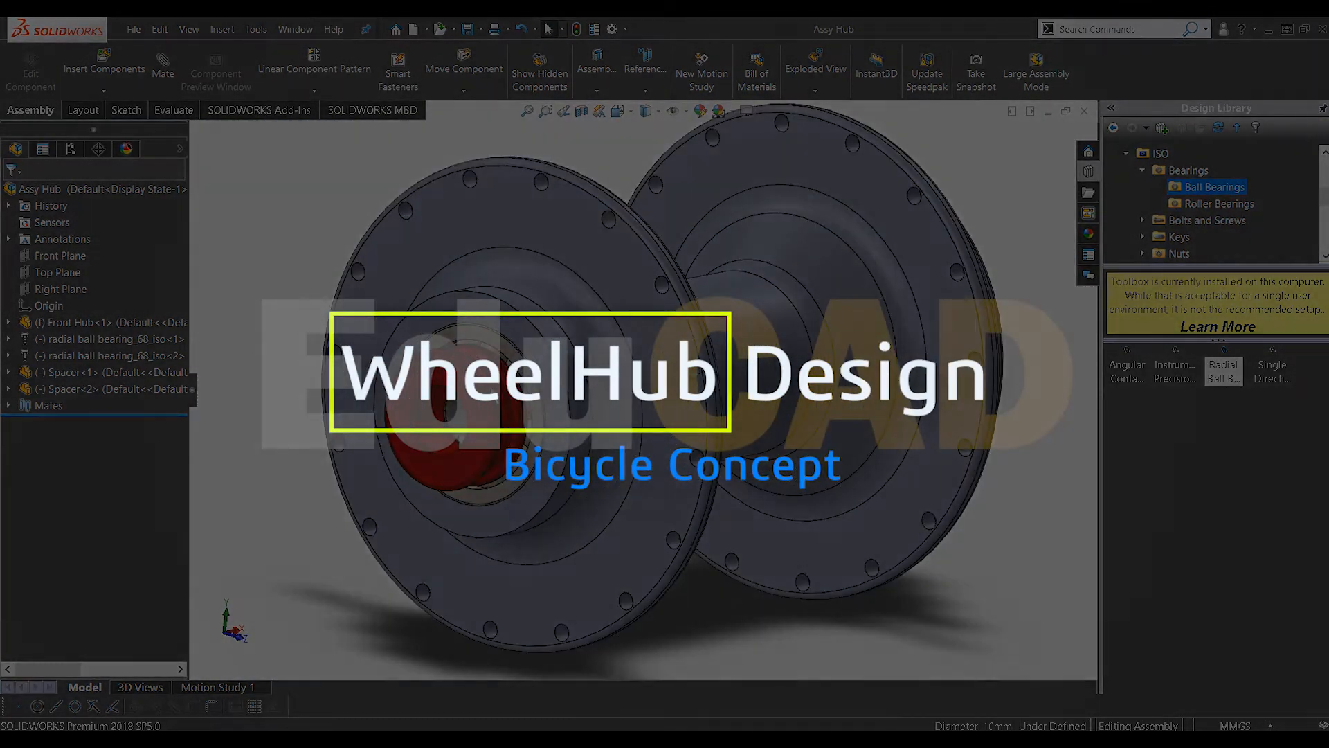
{"action": "scroll", "coordinate": [727, 388], "scroll_direction": "up", "scroll_amount": 4}
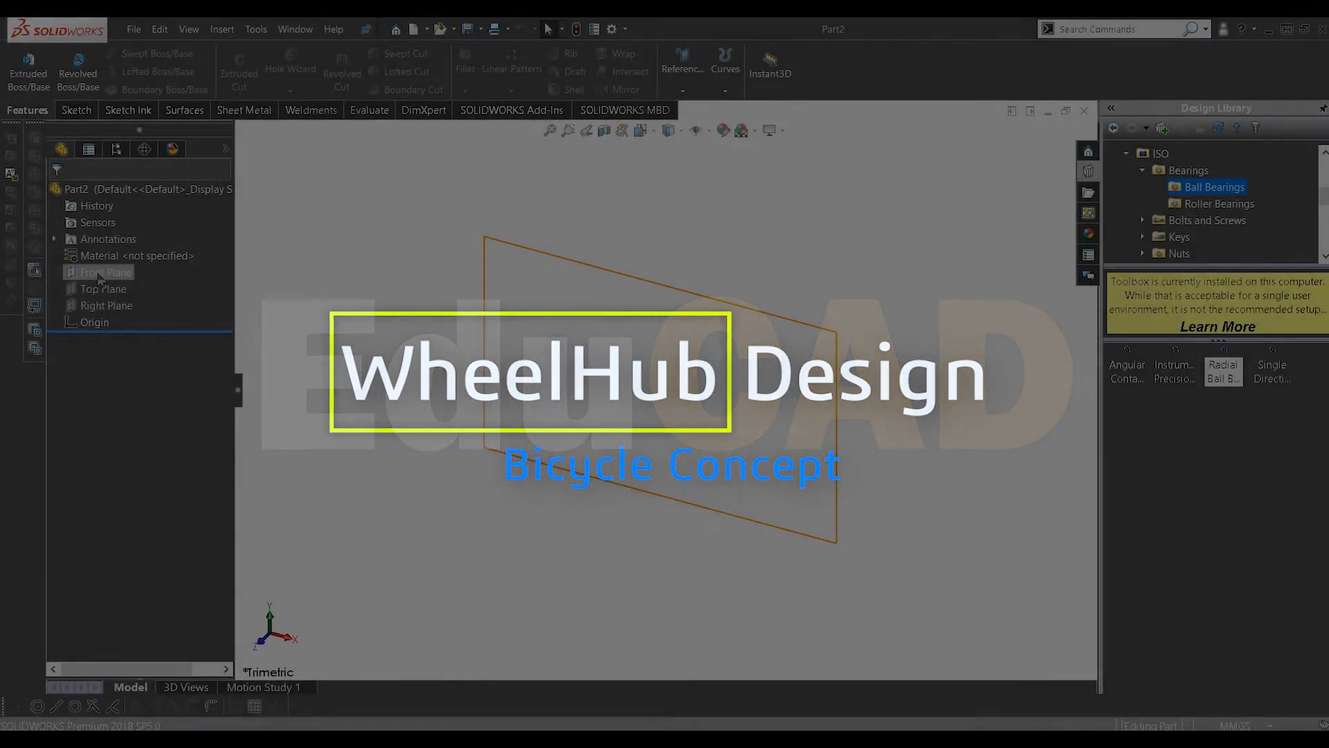
Step: Start a sketch on the Front Plane and draw a horizontal centerline centered on the origin
{"action": "right_click", "coordinate": [98, 273]}
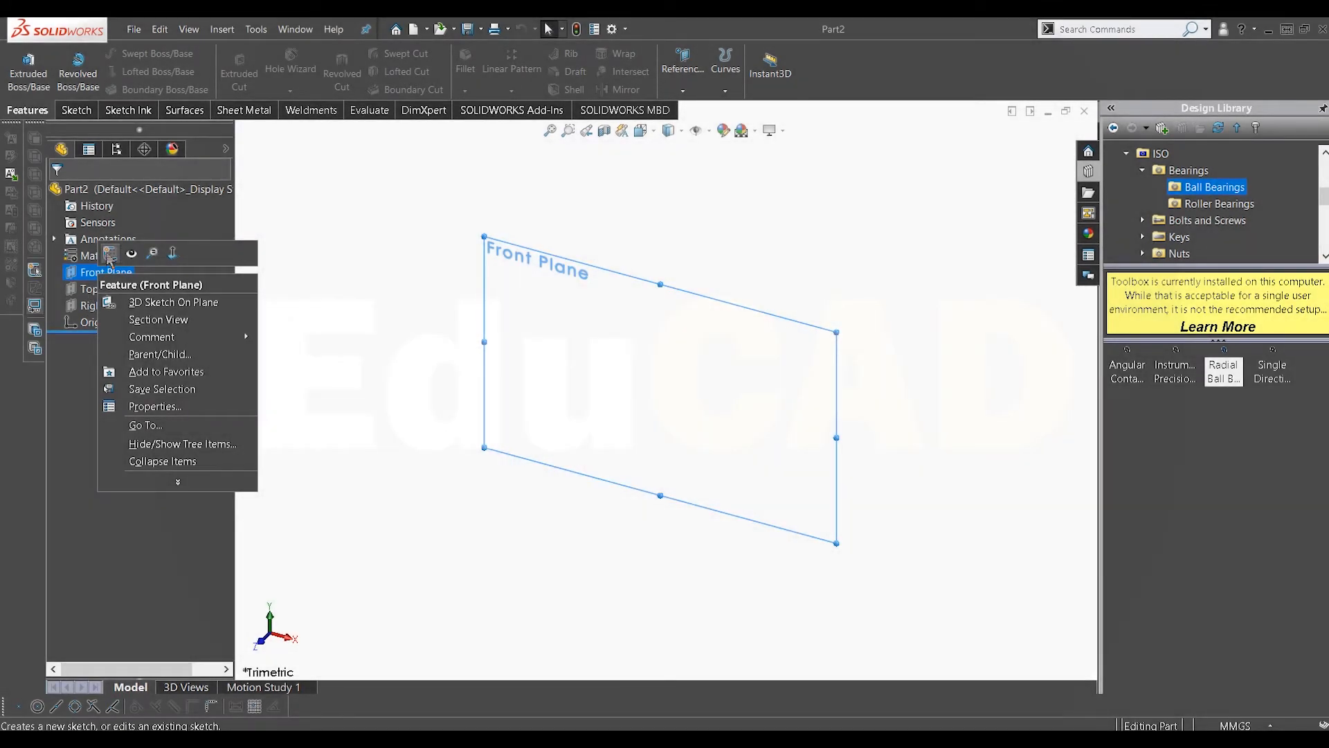
{"action": "left_click", "coordinate": [110, 255]}
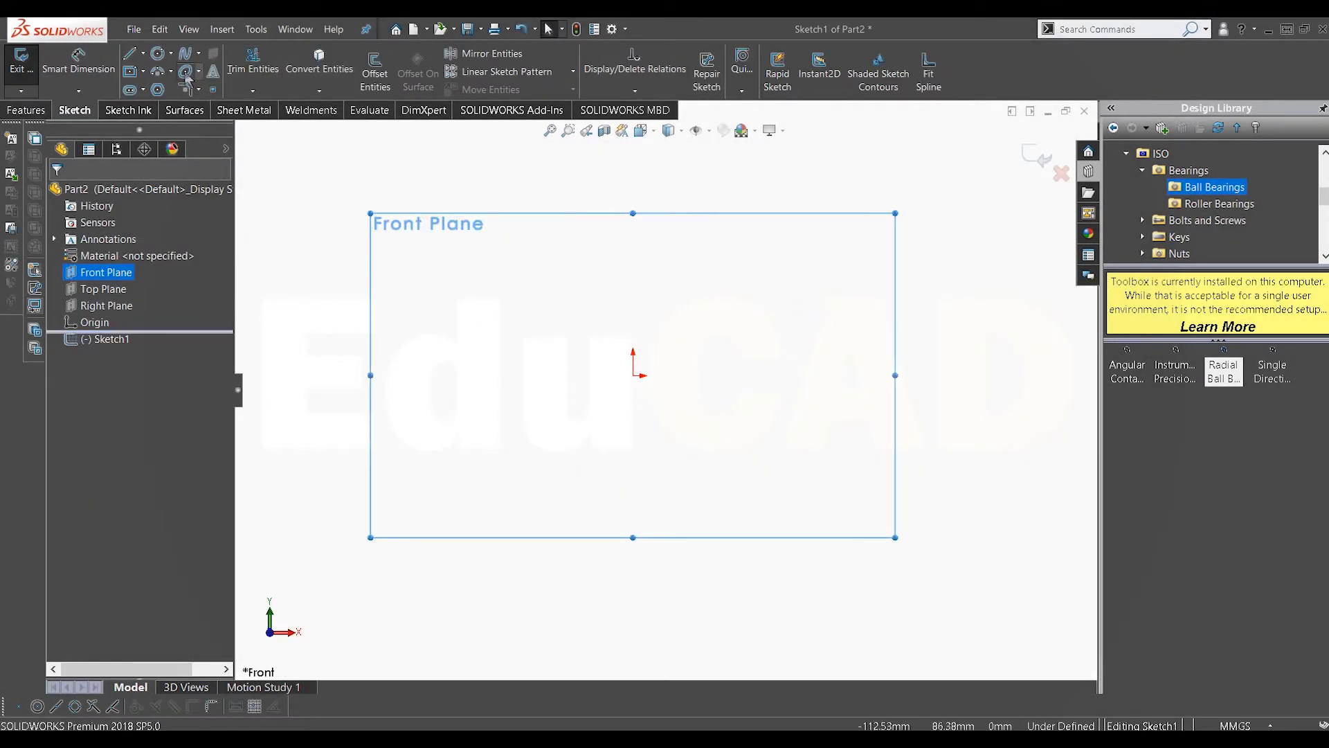
{"action": "left_click", "coordinate": [143, 56]}
{"action": "left_click", "coordinate": [168, 107]}
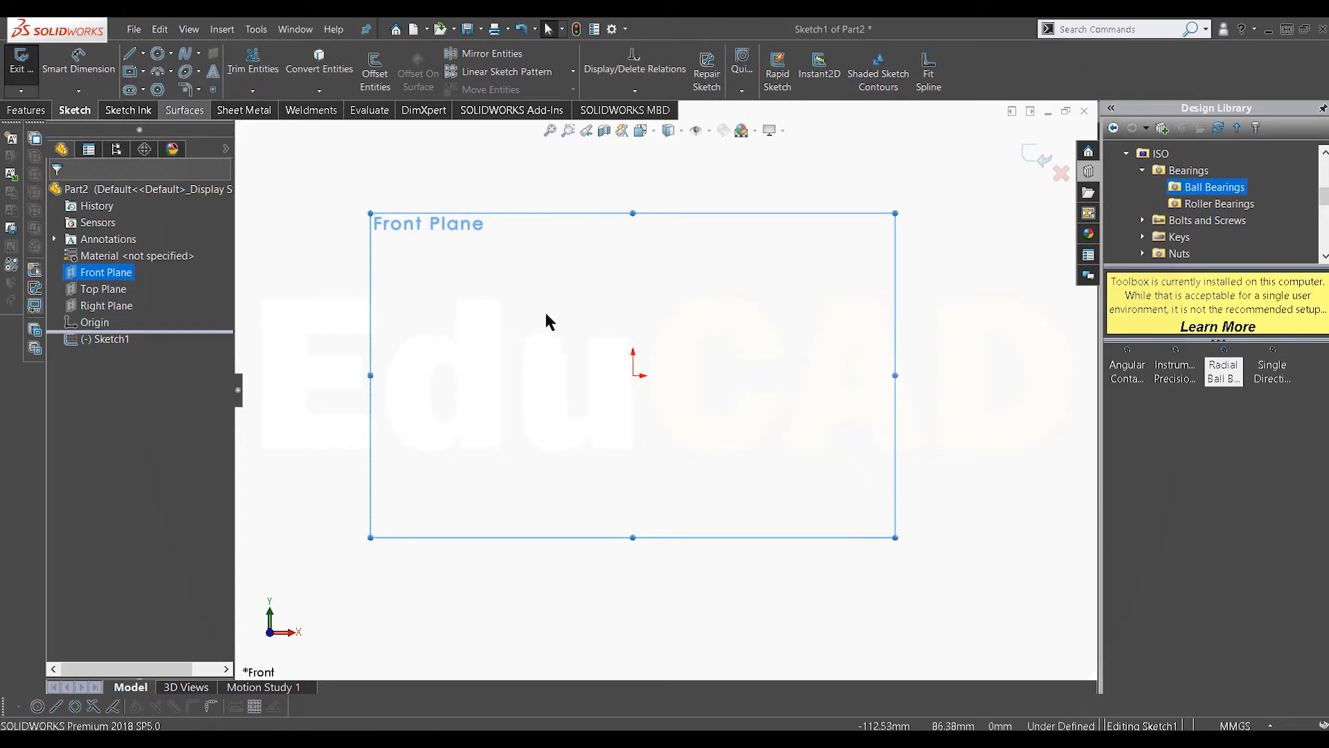
{"action": "left_click", "coordinate": [634, 376]}
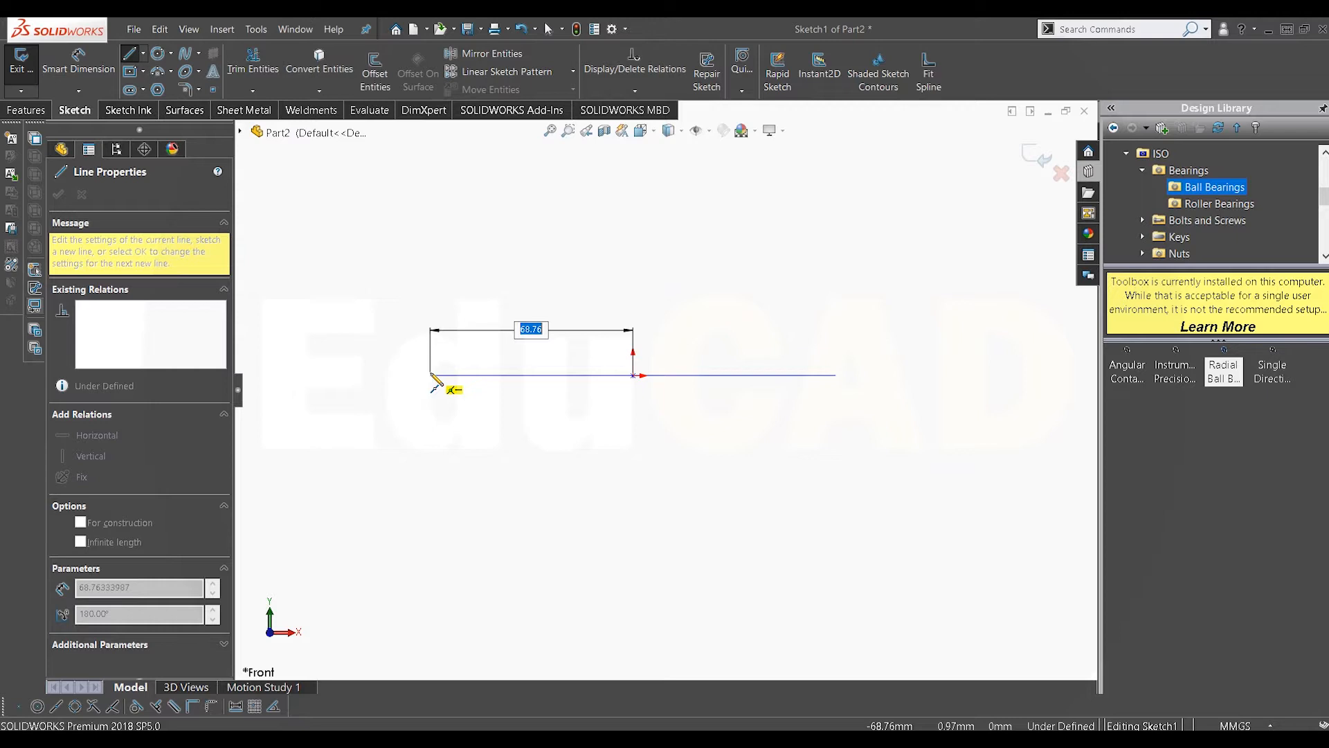
{"action": "key", "text": "Return"}
{"action": "right_click", "coordinate": [532, 259]}
{"action": "left_click", "coordinate": [543, 394]}
{"action": "right_click", "coordinate": [543, 382]}
{"action": "left_click", "coordinate": [609, 380]}
Step: Dimension the centerline's length as 110 mm
{"action": "left_click", "coordinate": [101, 72]}
{"action": "left_click", "coordinate": [587, 376]}
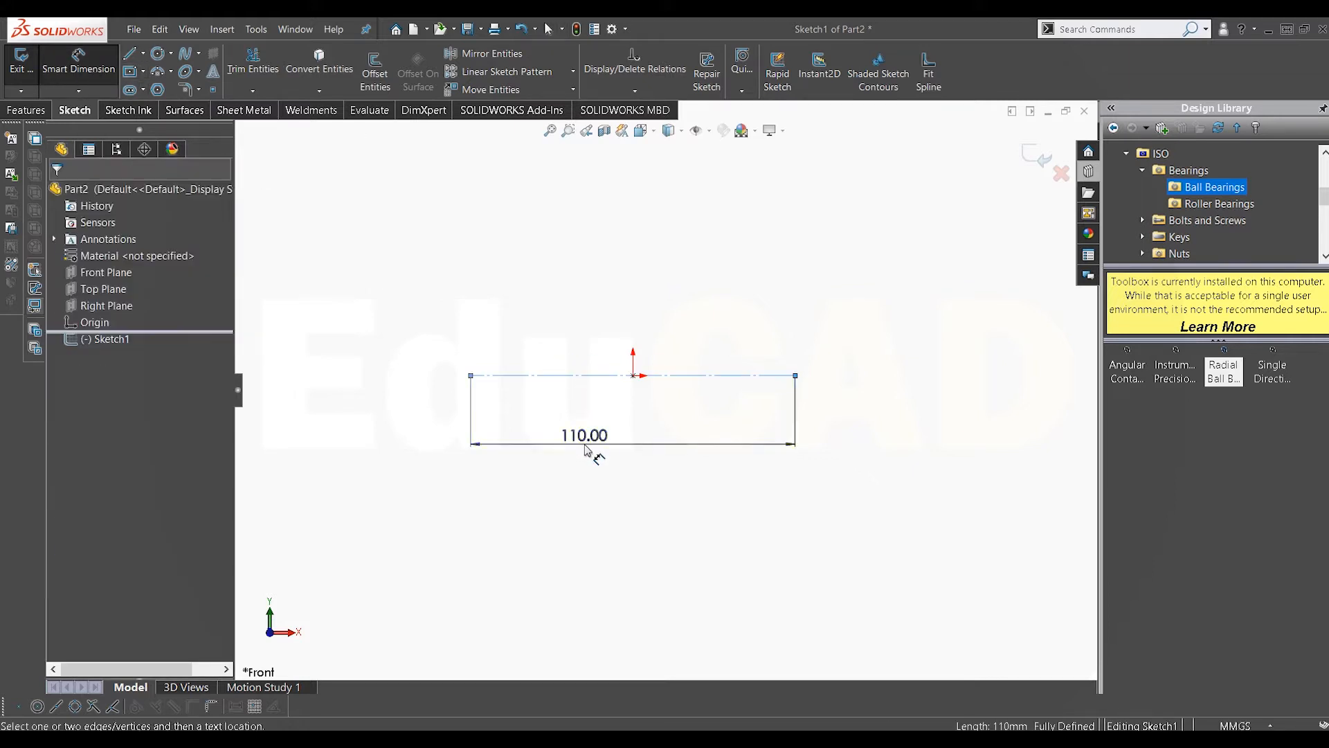
{"action": "left_click", "coordinate": [590, 450]}
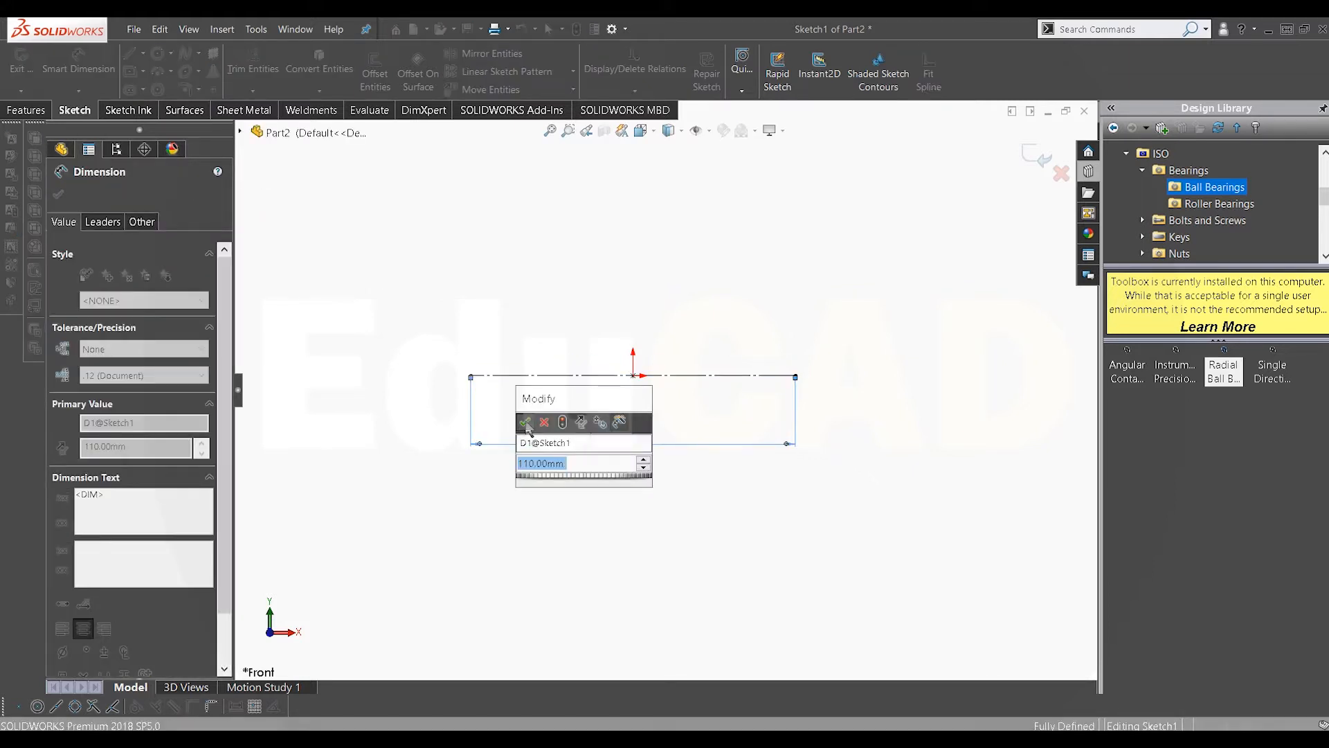
{"action": "left_click", "coordinate": [526, 422]}
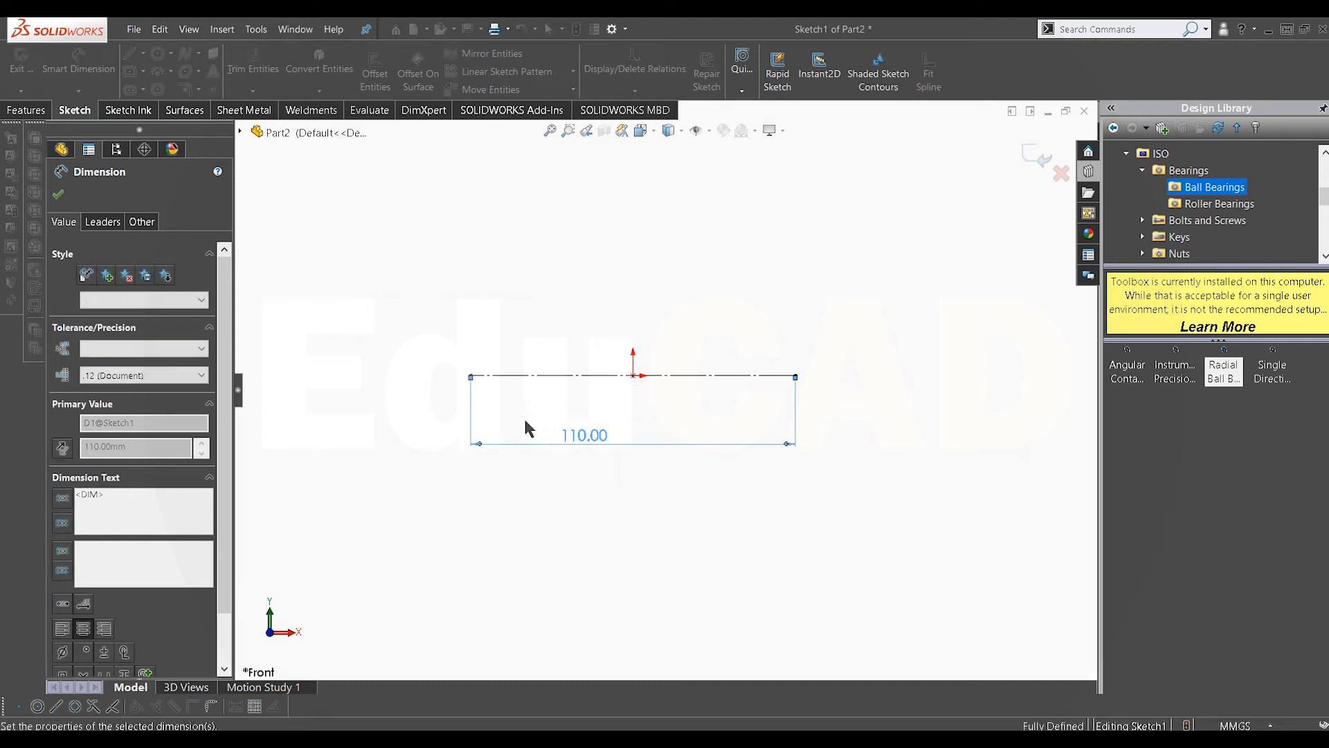
{"action": "right_click", "coordinate": [530, 289]}
{"action": "left_click", "coordinate": [572, 338]}
Step: Draw a five-segment stepped line profile above the centerline, with raised short ends and a lower middle section
{"action": "scroll", "coordinate": [578, 346], "scroll_direction": "down", "scroll_amount": 5}
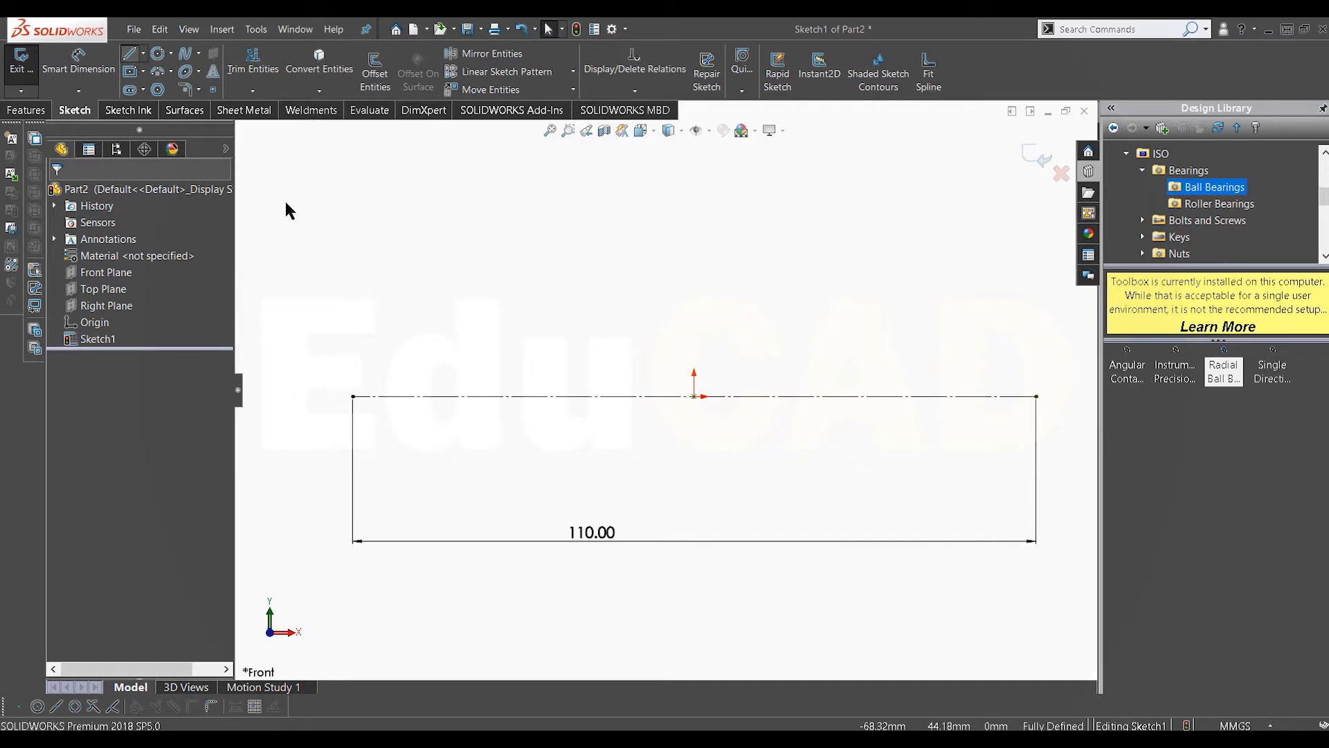
{"action": "key", "text": "l"}
{"action": "left_click", "coordinate": [415, 321]}
{"action": "left_click", "coordinate": [457, 320]}
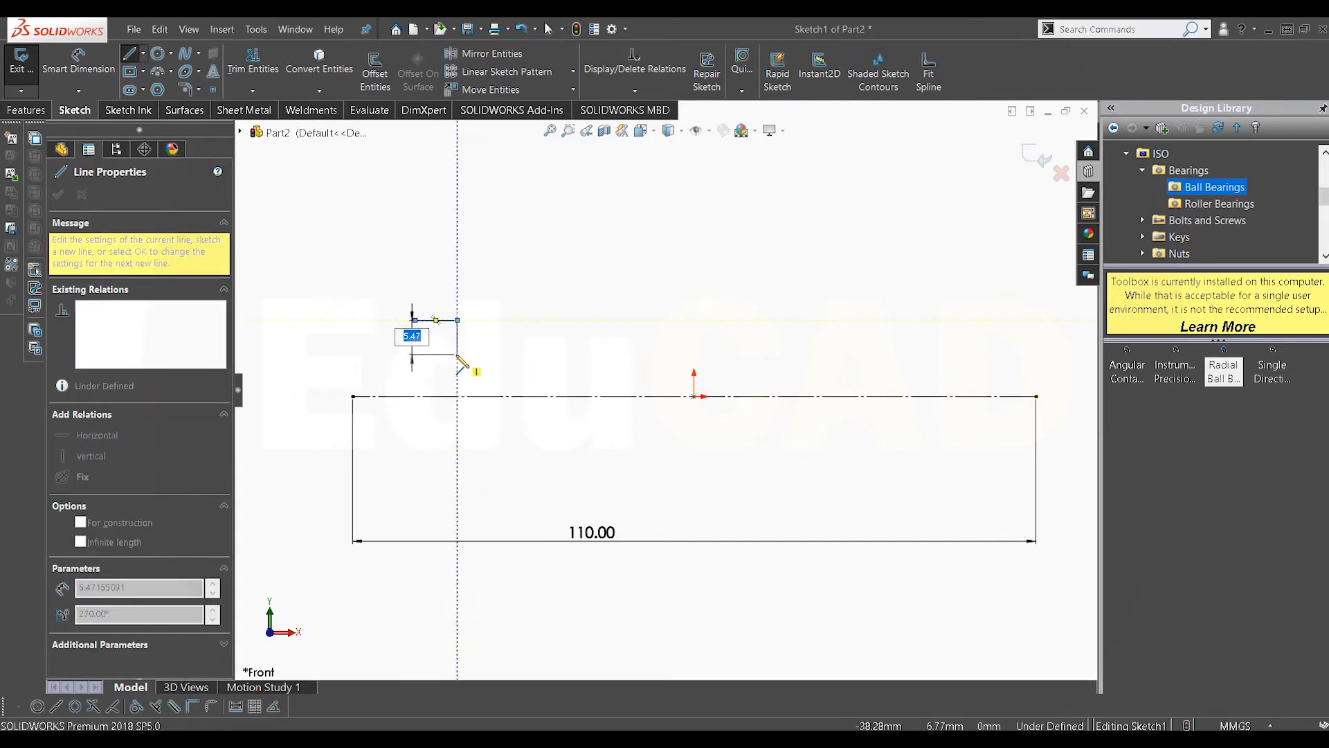
{"action": "left_click", "coordinate": [458, 354]}
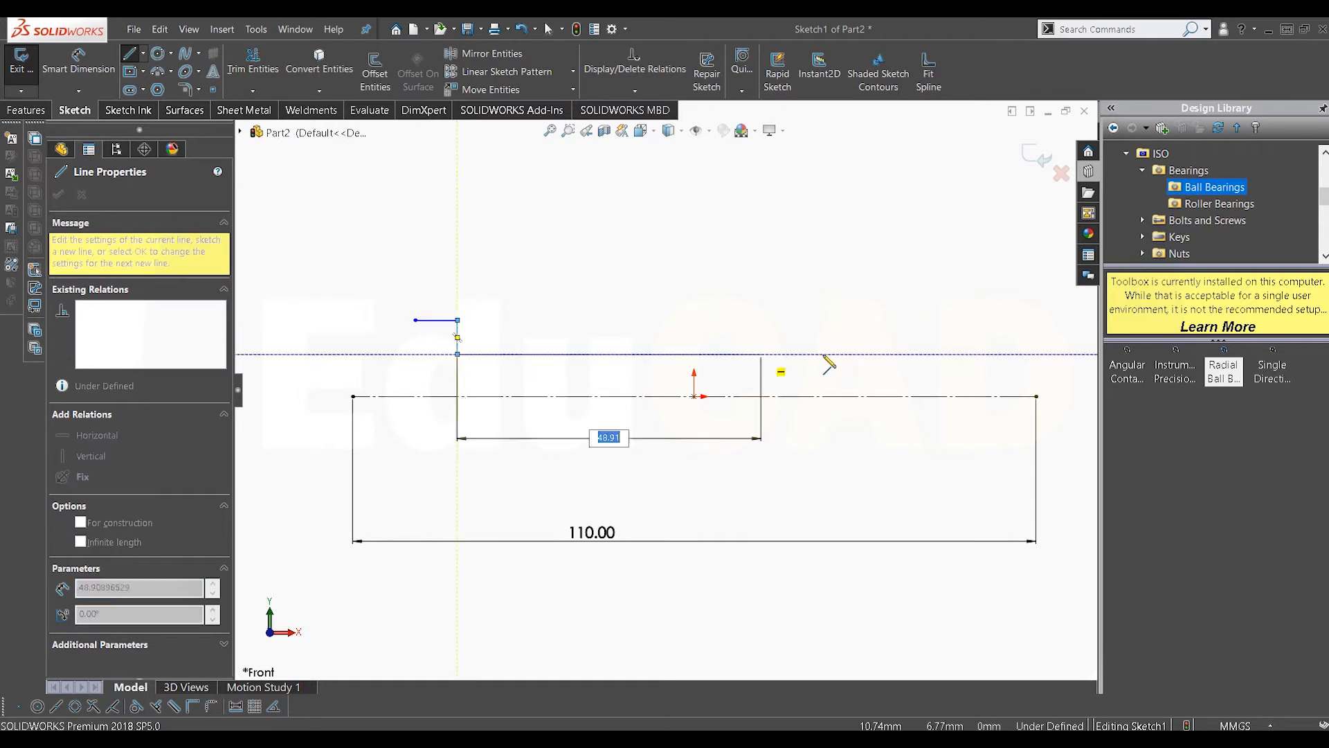
{"action": "left_click", "coordinate": [911, 354]}
{"action": "left_click", "coordinate": [912, 320]}
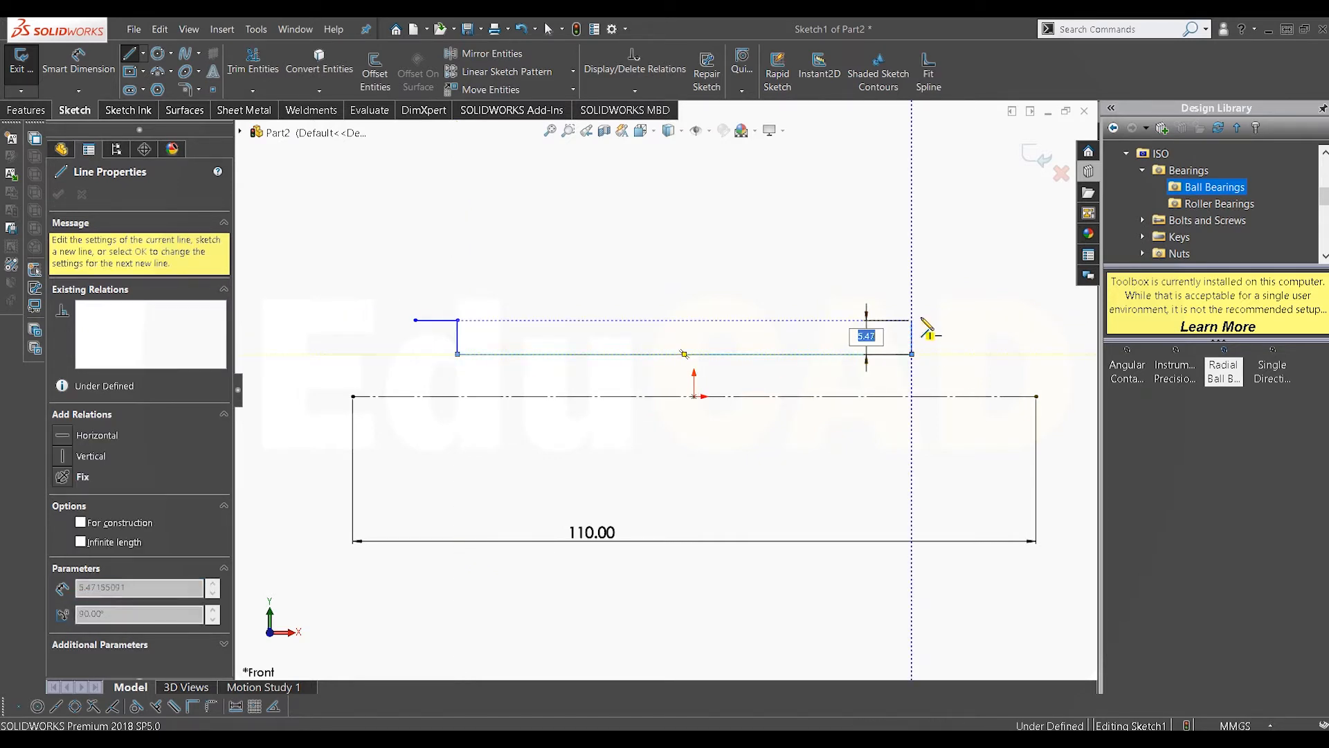
{"action": "left_click", "coordinate": [987, 320]}
{"action": "right_click", "coordinate": [912, 223]}
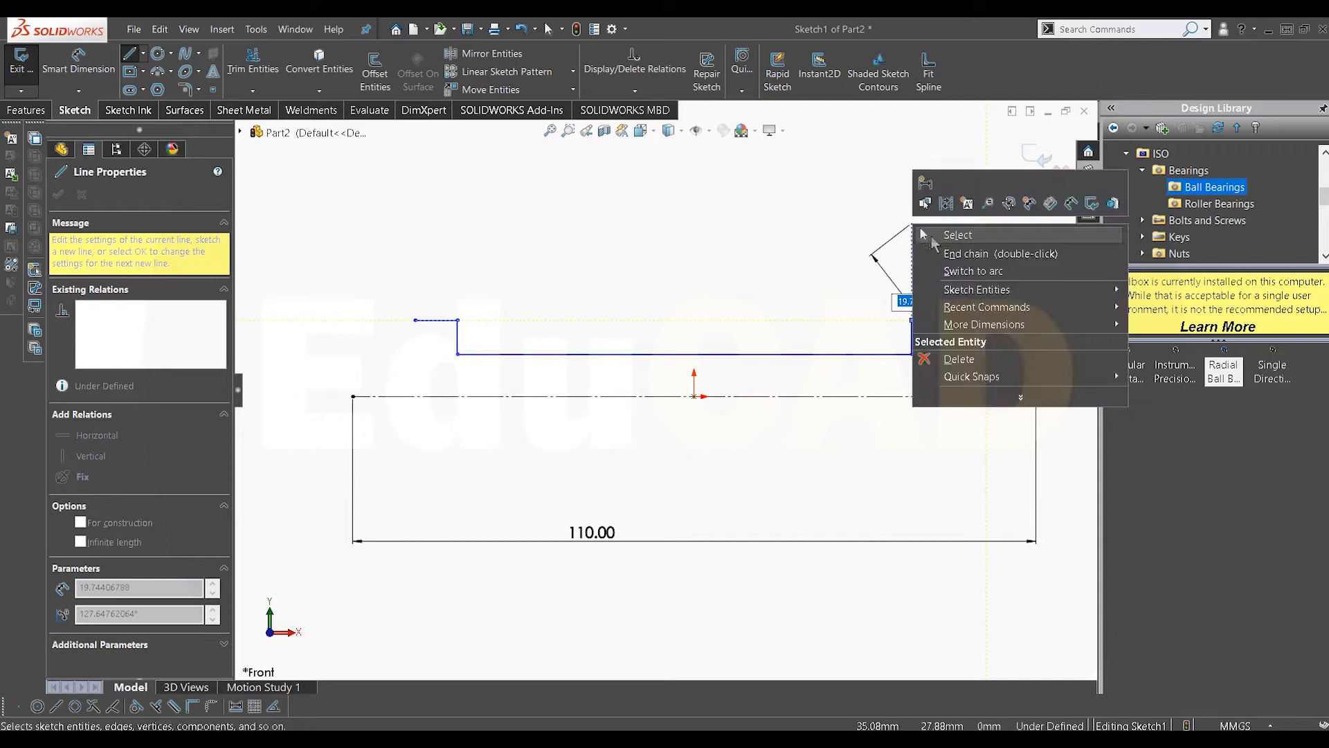
{"action": "left_click", "coordinate": [923, 234]}
Step: Dimension the profile's left end height above the centerline as 13 mm
{"action": "left_click", "coordinate": [97, 73]}
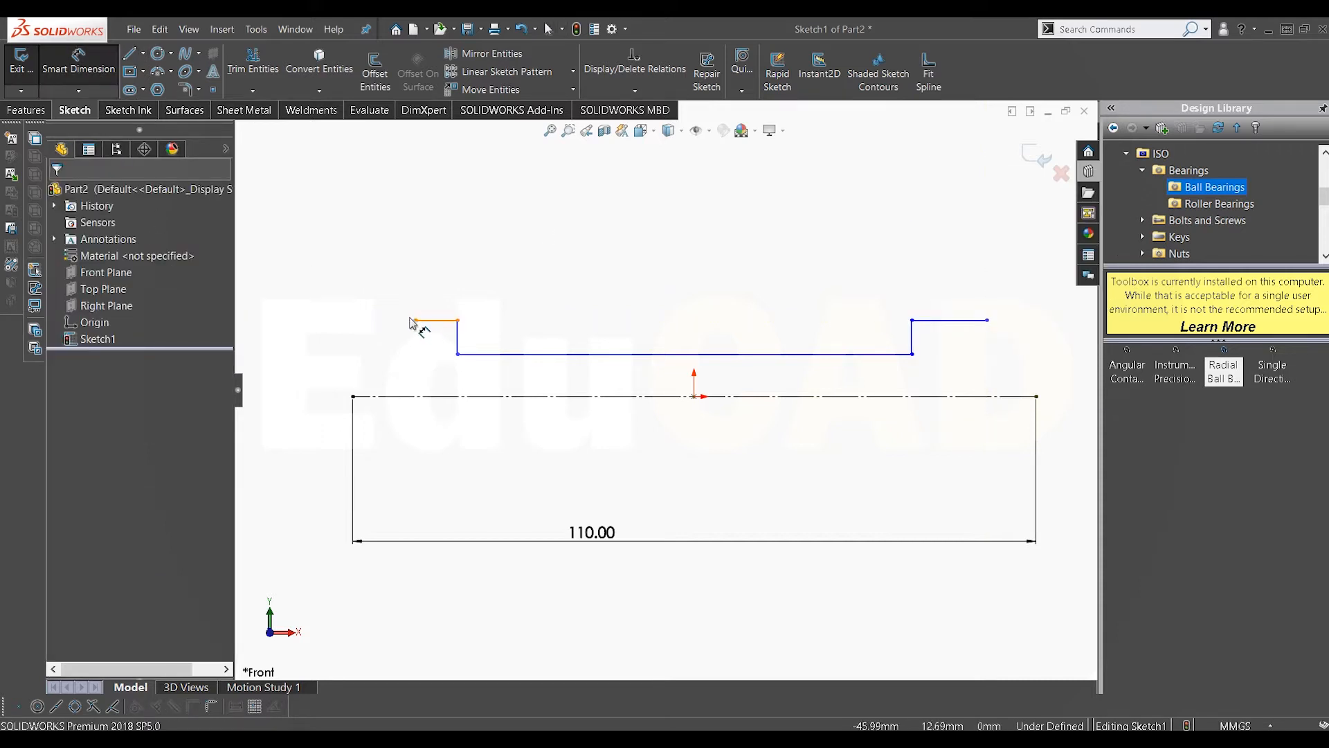
{"action": "left_click", "coordinate": [416, 320]}
{"action": "left_click", "coordinate": [370, 396]}
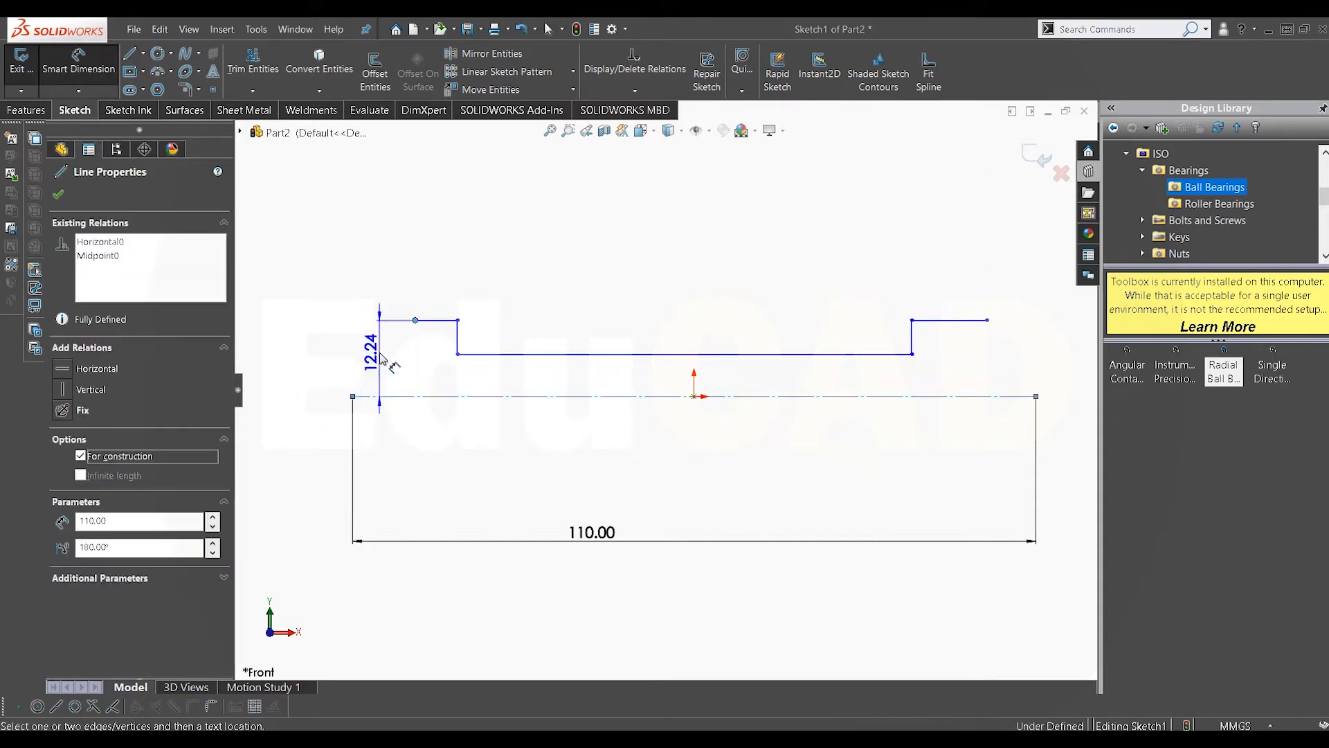
{"action": "left_click", "coordinate": [371, 377]}
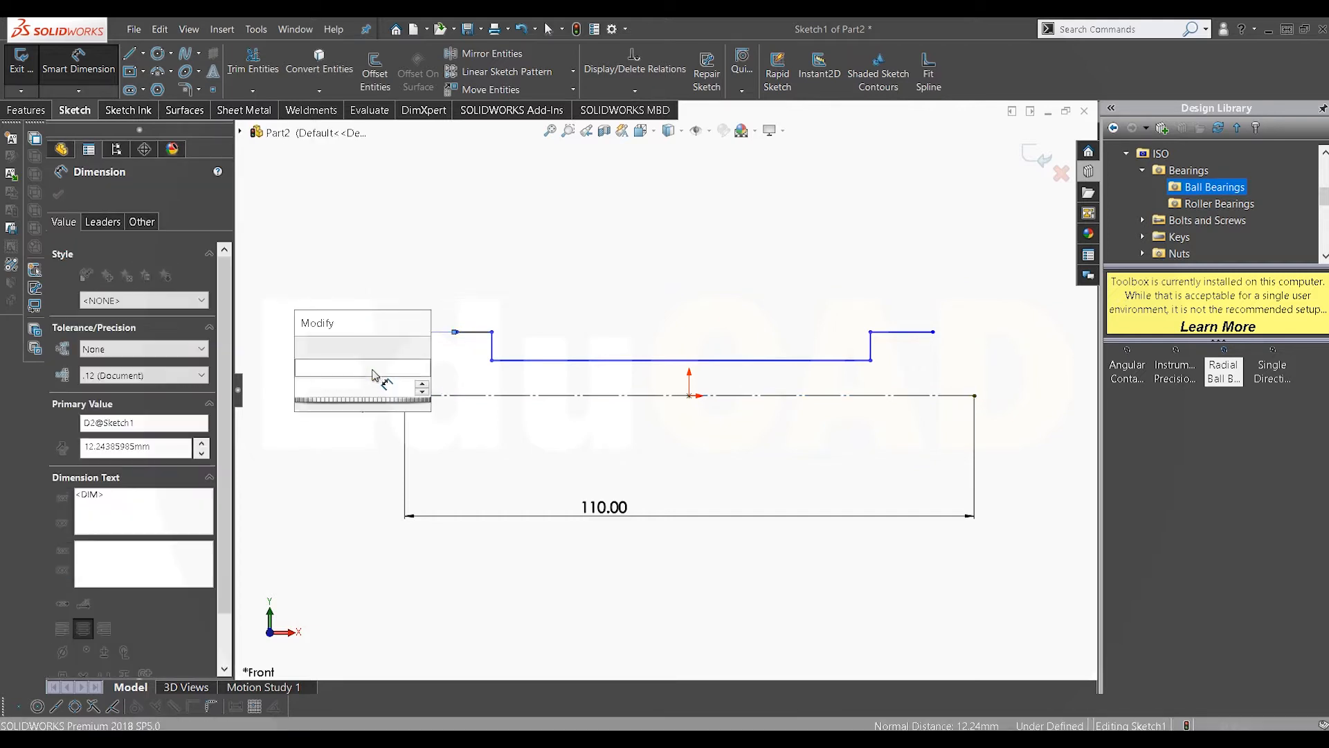
{"action": "type", "text": "13"}
{"action": "key", "text": "Return"}
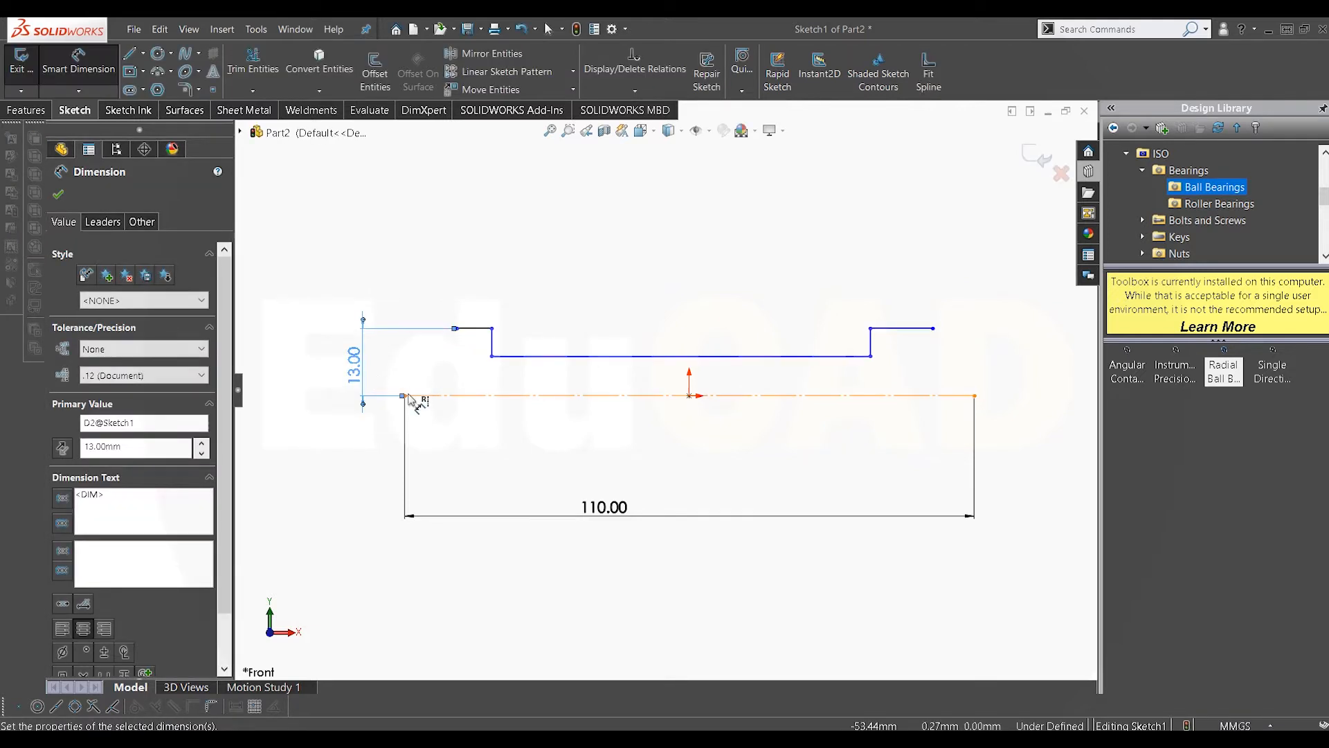
Step: Set the horizontal distance from the centerline's left end to the left short segment's end at 7.5 mm
{"action": "left_click", "coordinate": [405, 396]}
{"action": "left_click", "coordinate": [457, 328]}
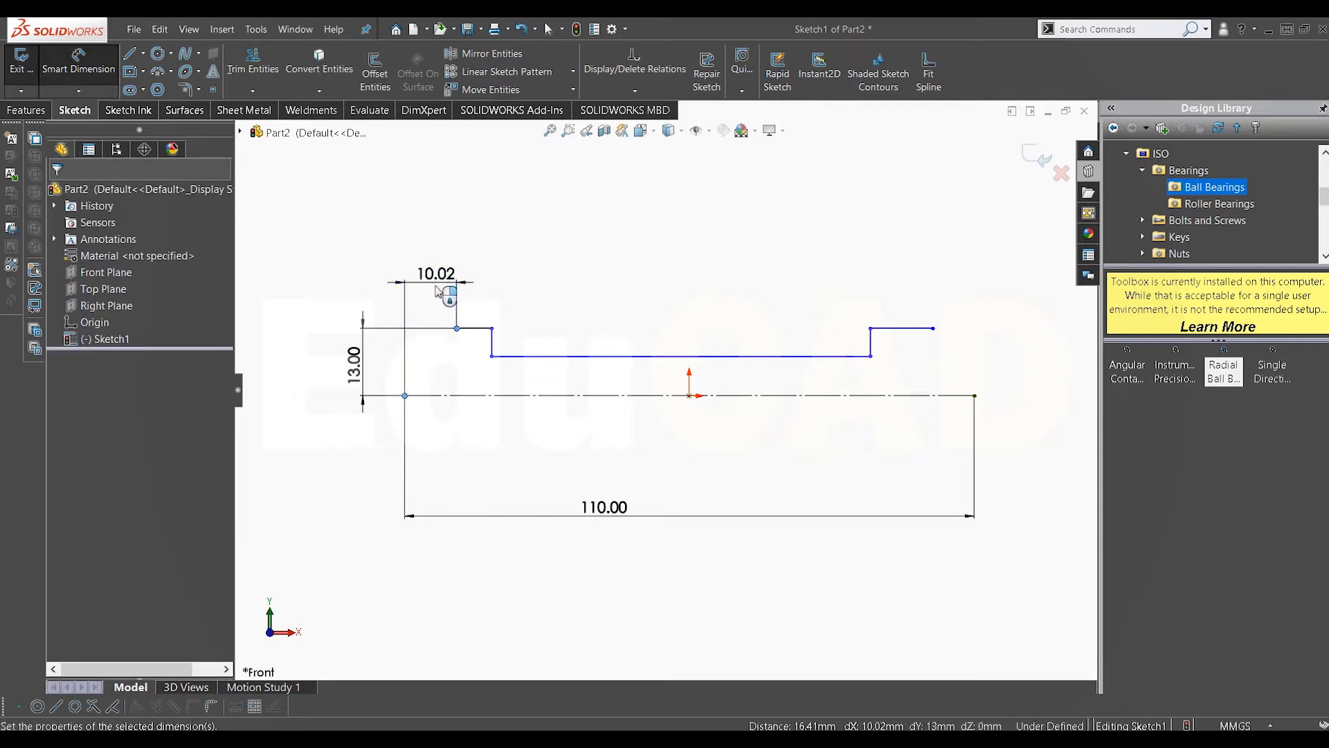
{"action": "left_click", "coordinate": [436, 290]}
{"action": "key", "text": "Return"}
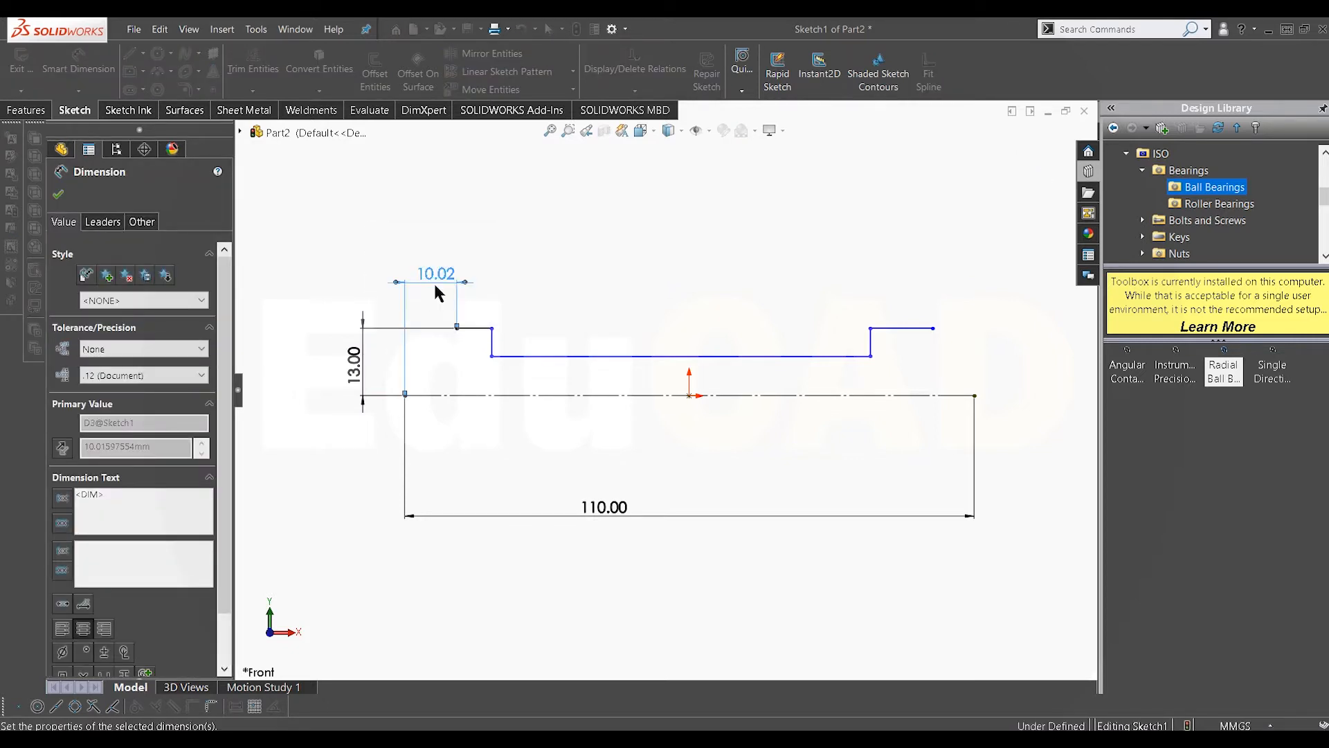
Step: Set the distance from the centerline's left end to the left vertical step at 8 mm
{"action": "scroll", "coordinate": [520, 367], "scroll_direction": "down", "scroll_amount": 1}
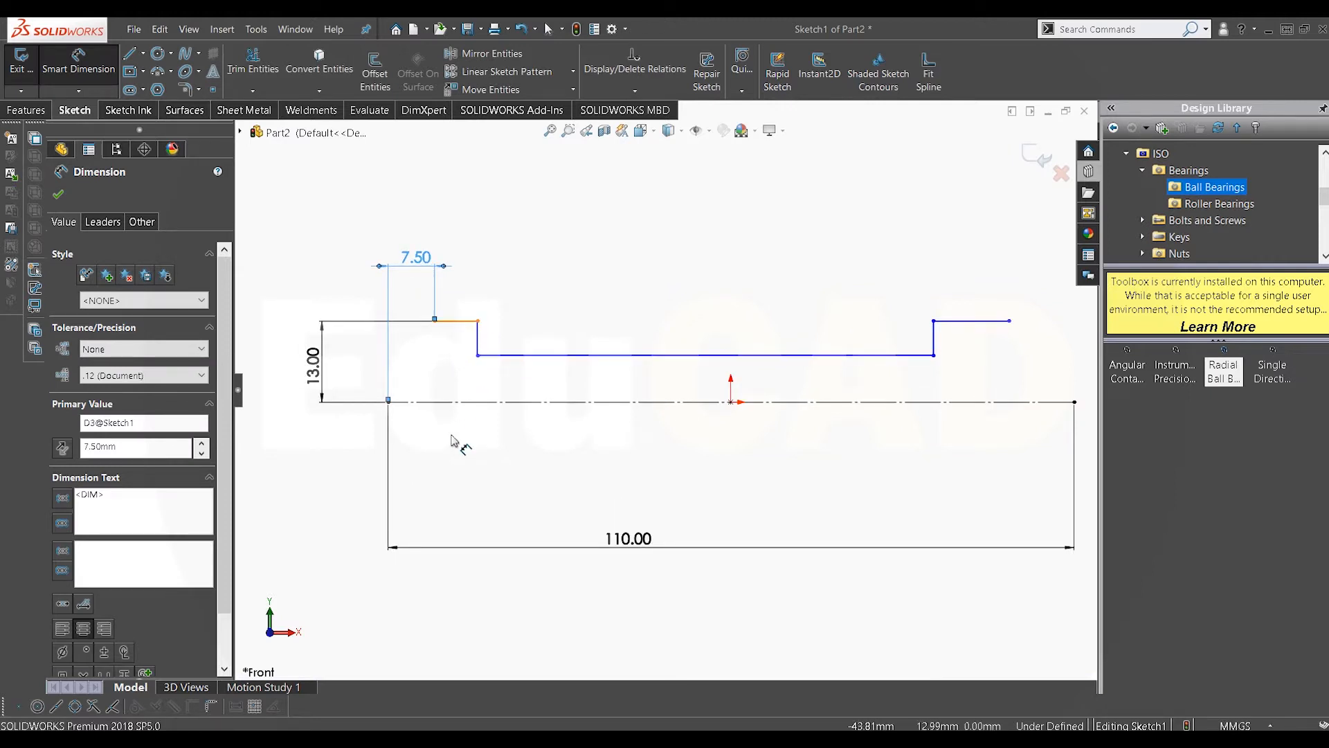
{"action": "left_click", "coordinate": [457, 320]}
{"action": "left_click", "coordinate": [465, 434]}
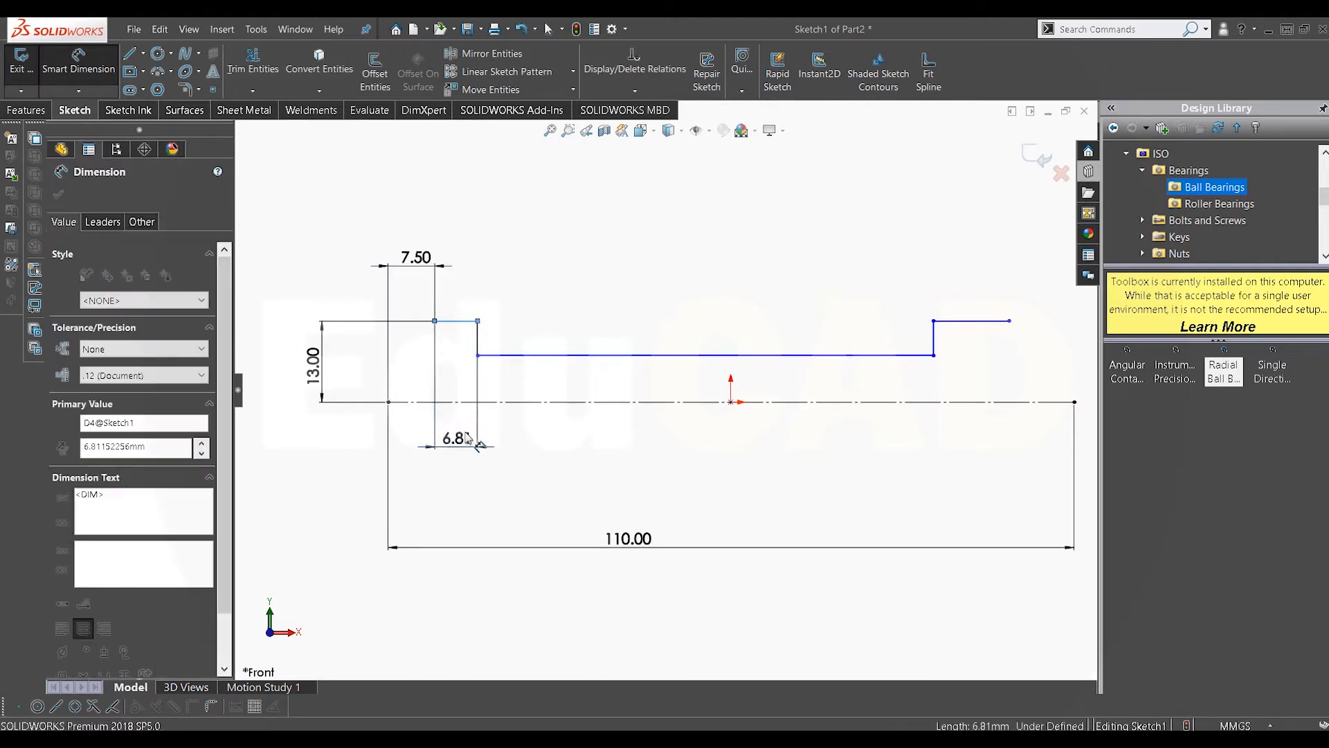
{"action": "type", "text": "8"}
{"action": "key", "text": "Return"}
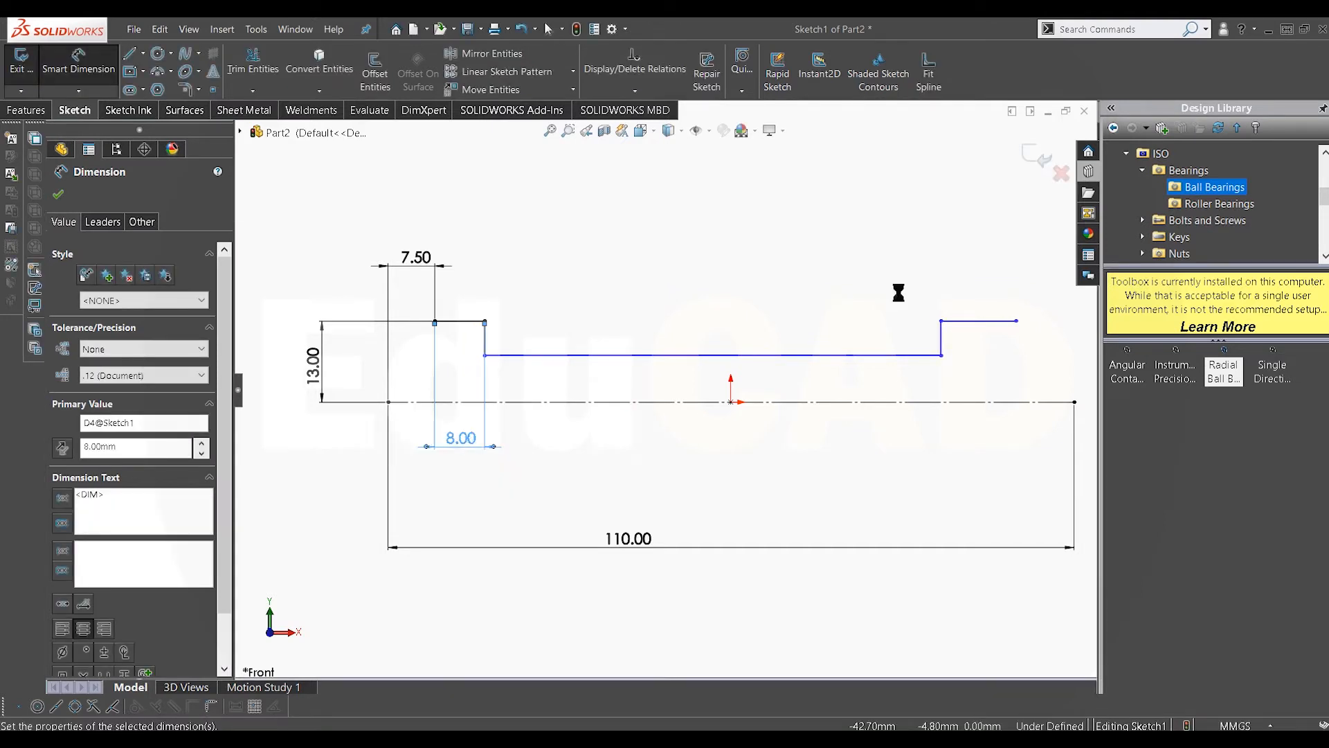
Step: Set the distance from the right short segment's end to the centerline's right end at 7.5 mm
{"action": "scroll", "coordinate": [918, 317], "scroll_direction": "up", "scroll_amount": 2}
{"action": "scroll", "coordinate": [929, 383], "scroll_direction": "down", "scroll_amount": 2}
{"action": "scroll", "coordinate": [787, 348], "scroll_direction": "up", "scroll_amount": 2}
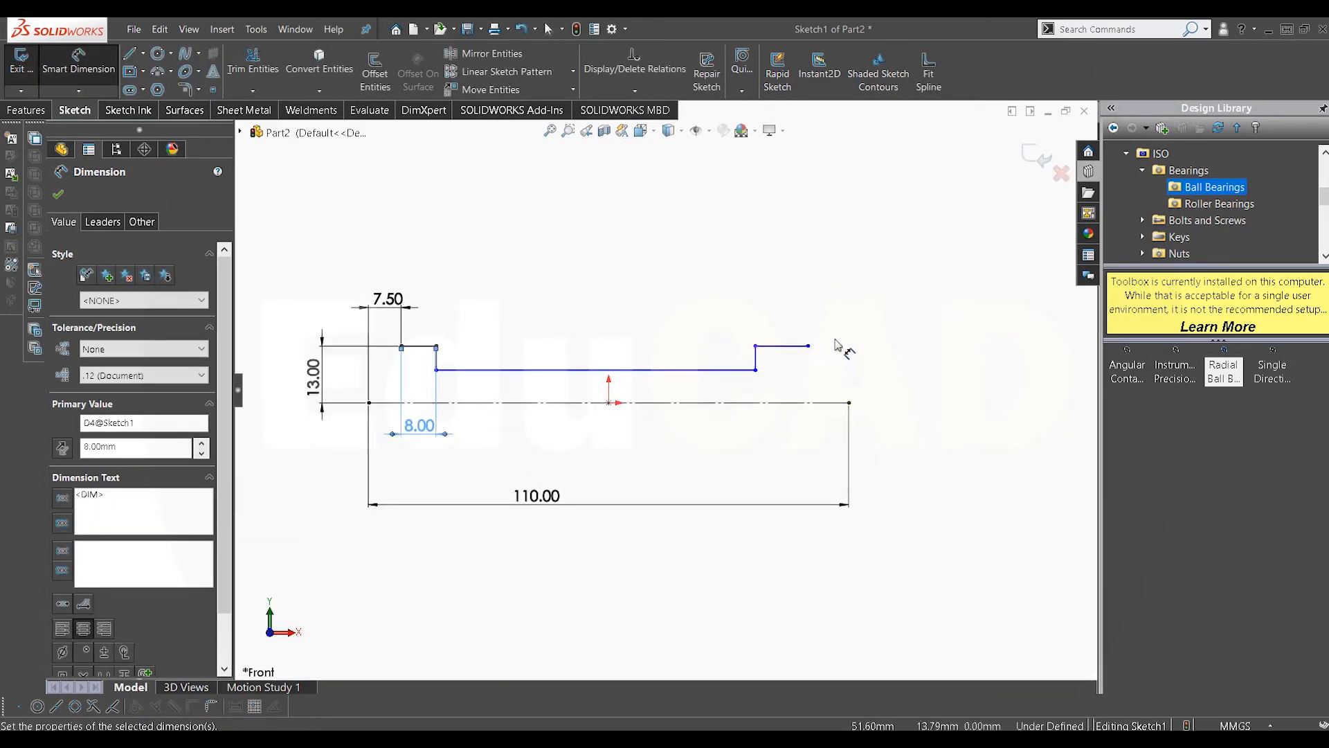
{"action": "left_click", "coordinate": [808, 346]}
{"action": "left_click", "coordinate": [849, 403]}
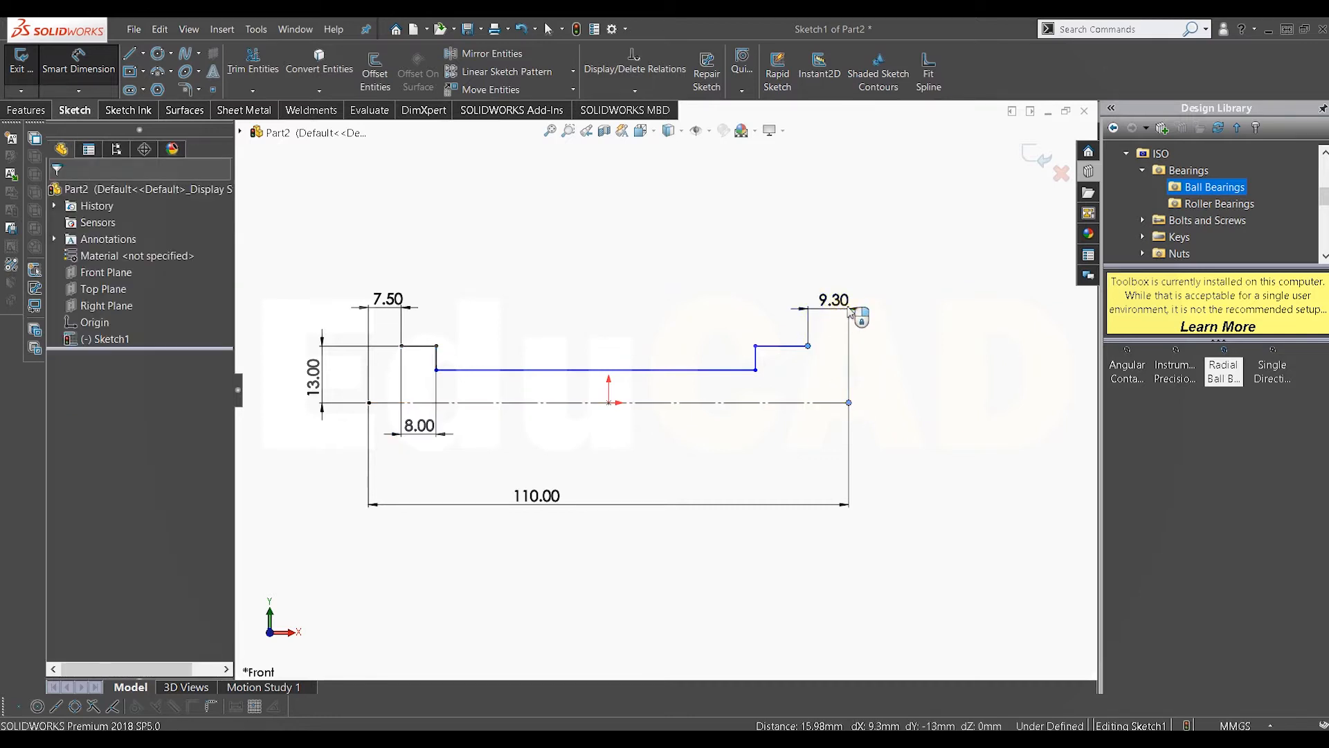
{"action": "left_click", "coordinate": [852, 313]}
{"action": "key", "text": "Return"}
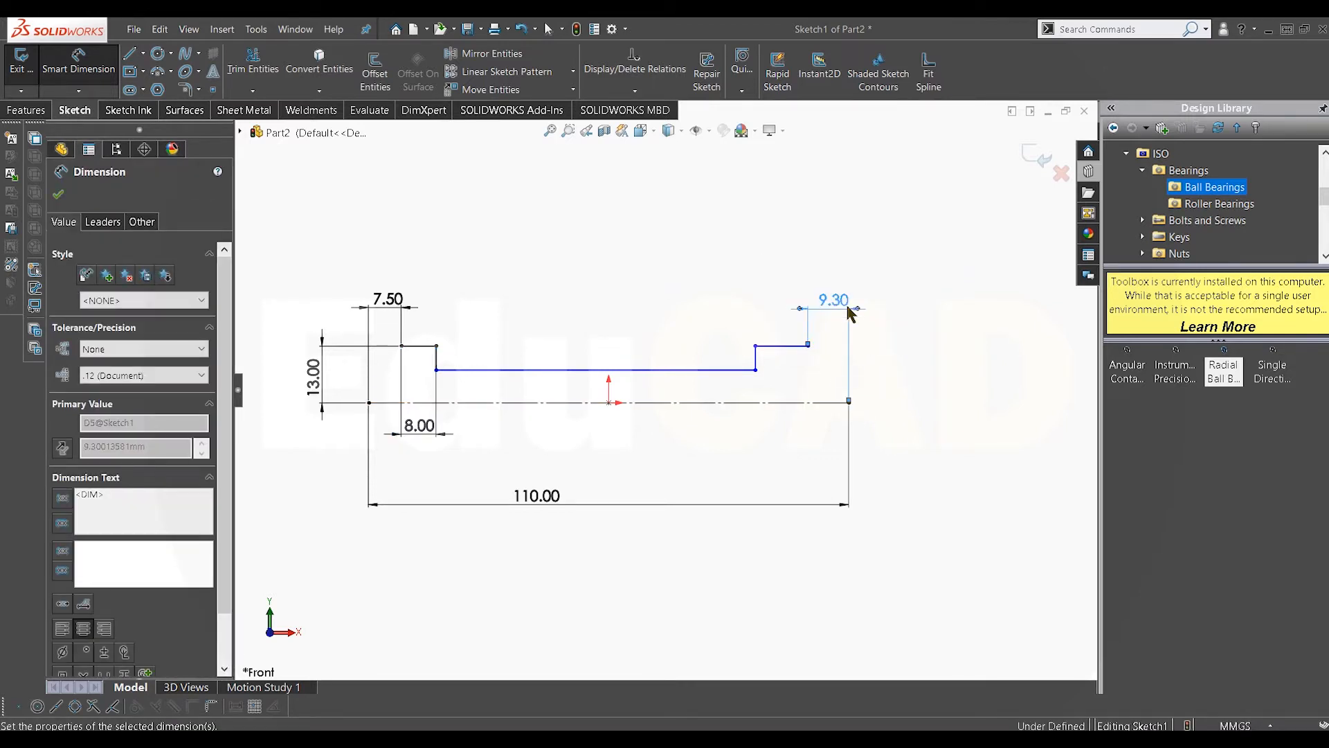
Step: Set the distance from the right vertical step to the centerline's right end at 8 mm
{"action": "scroll", "coordinate": [780, 351], "scroll_direction": "down", "scroll_amount": 1}
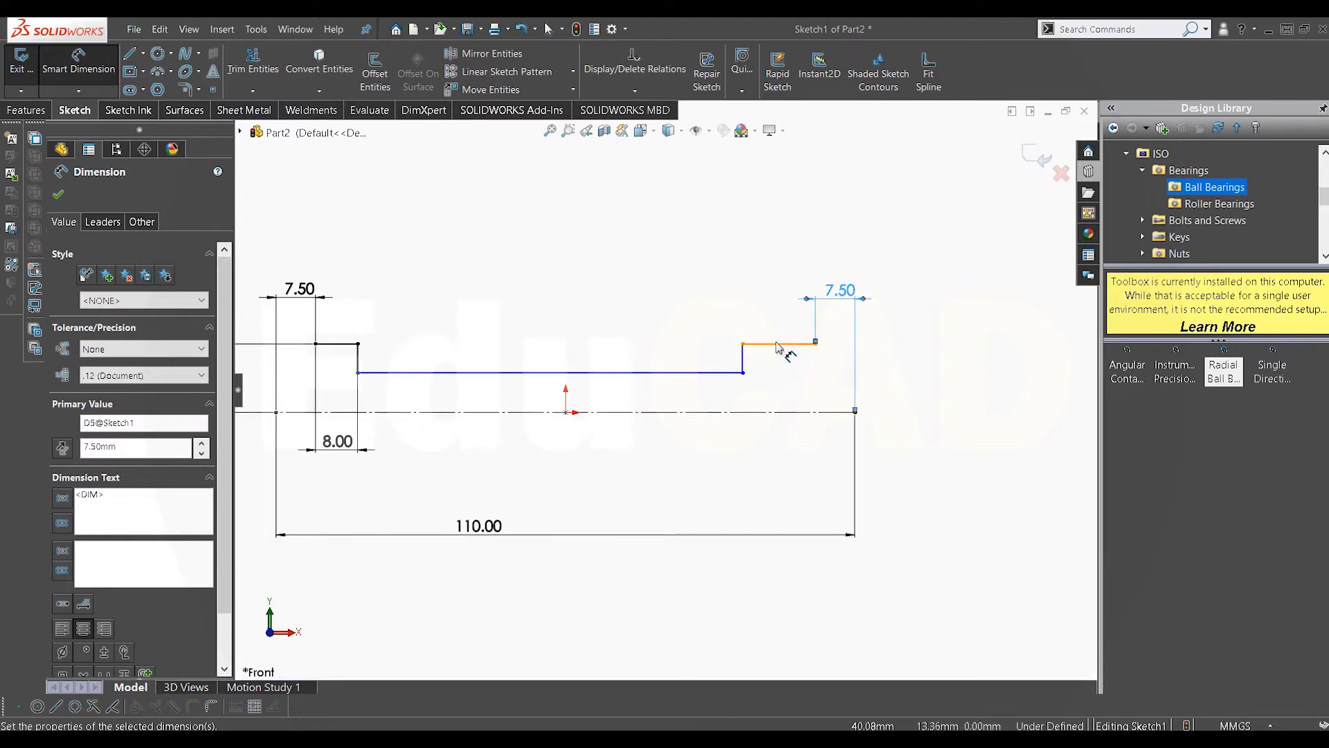
{"action": "left_click", "coordinate": [777, 370]}
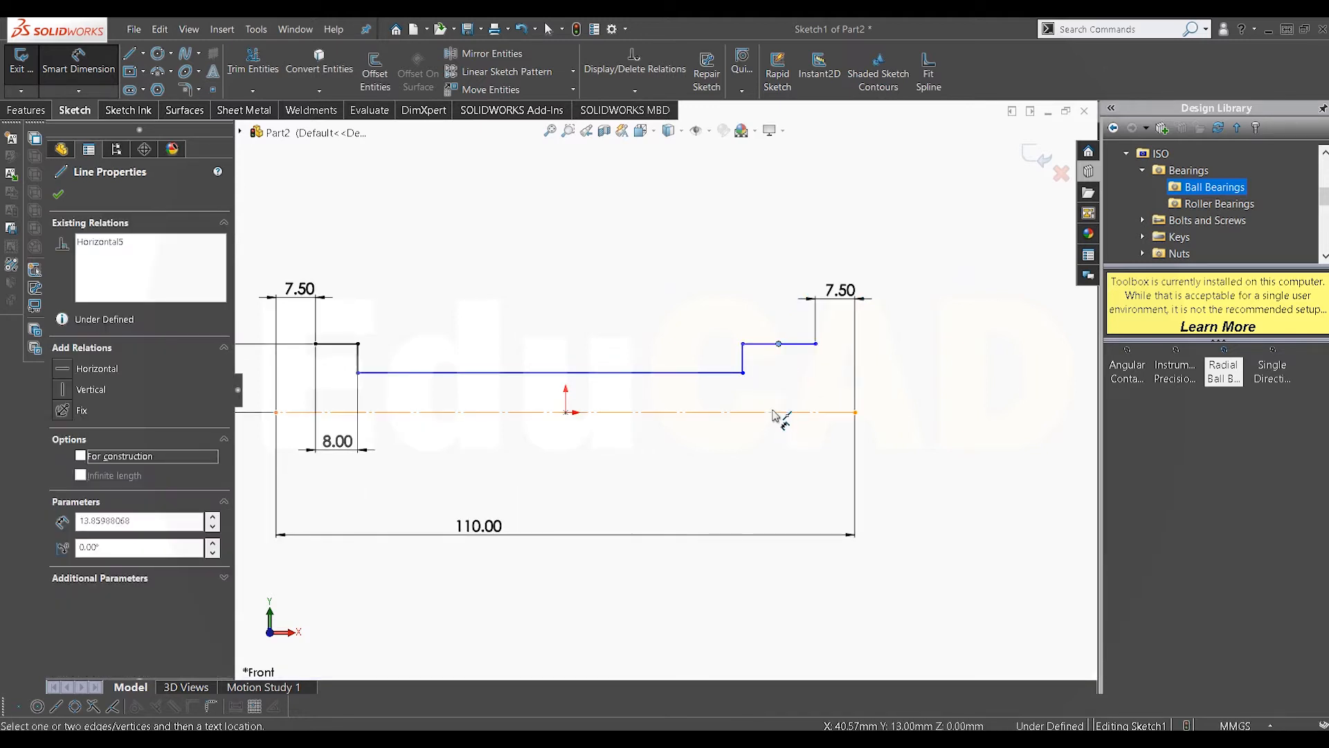
{"action": "key", "text": "Escape"}
{"action": "left_click", "coordinate": [773, 344]}
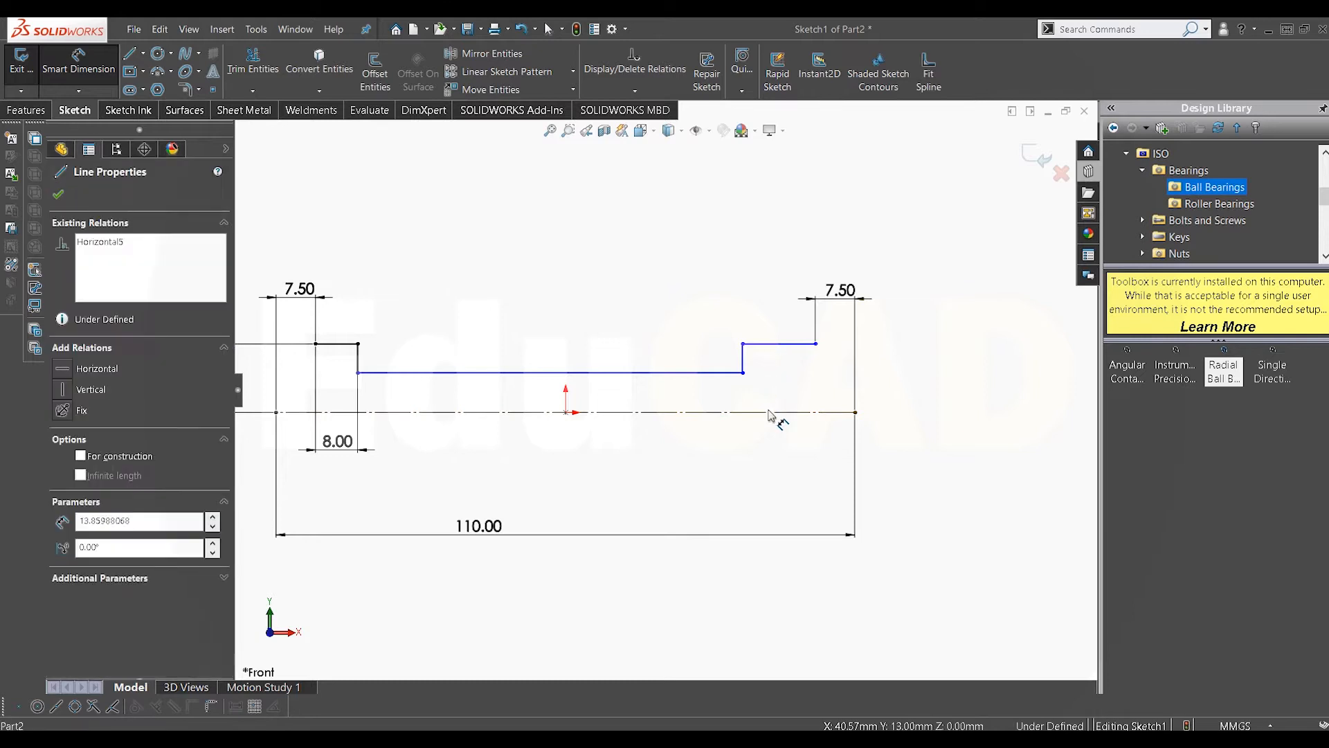
{"action": "left_click", "coordinate": [775, 451]}
{"action": "double_click", "coordinate": [774, 447]}
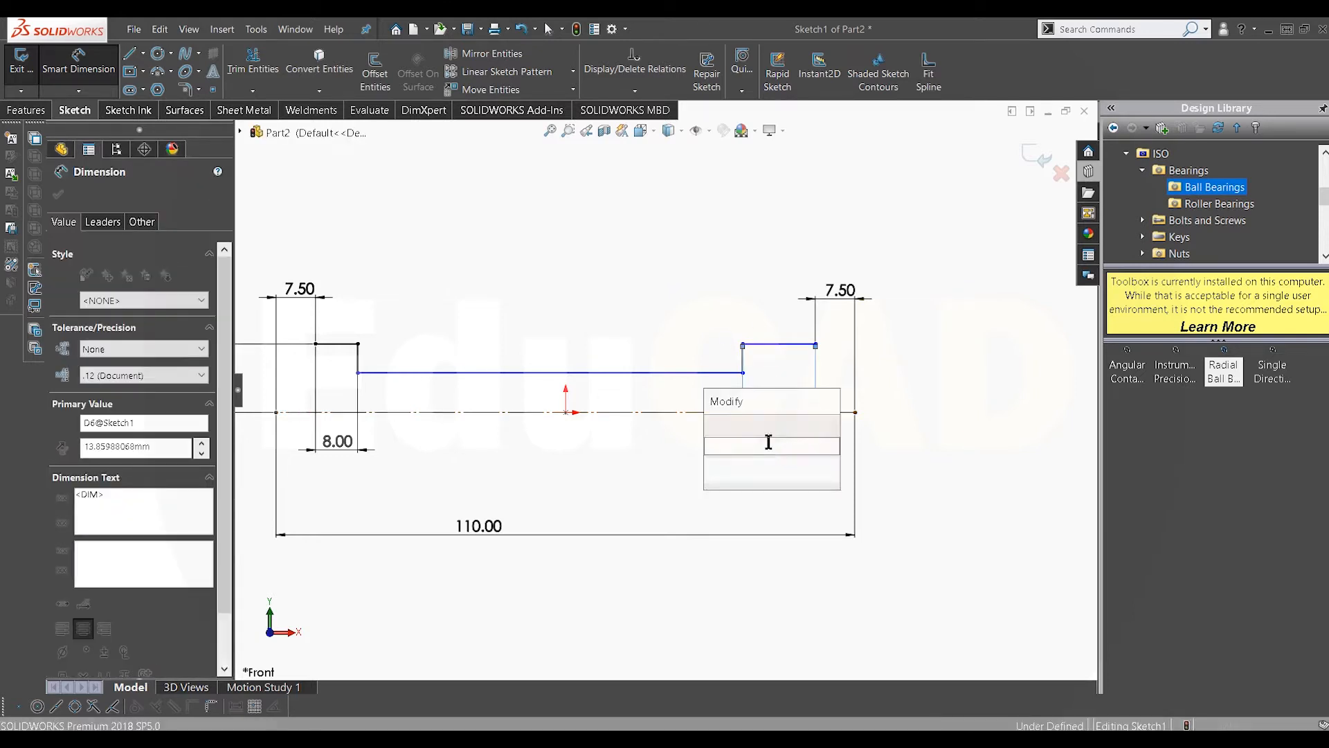
{"action": "type", "text": "8"}
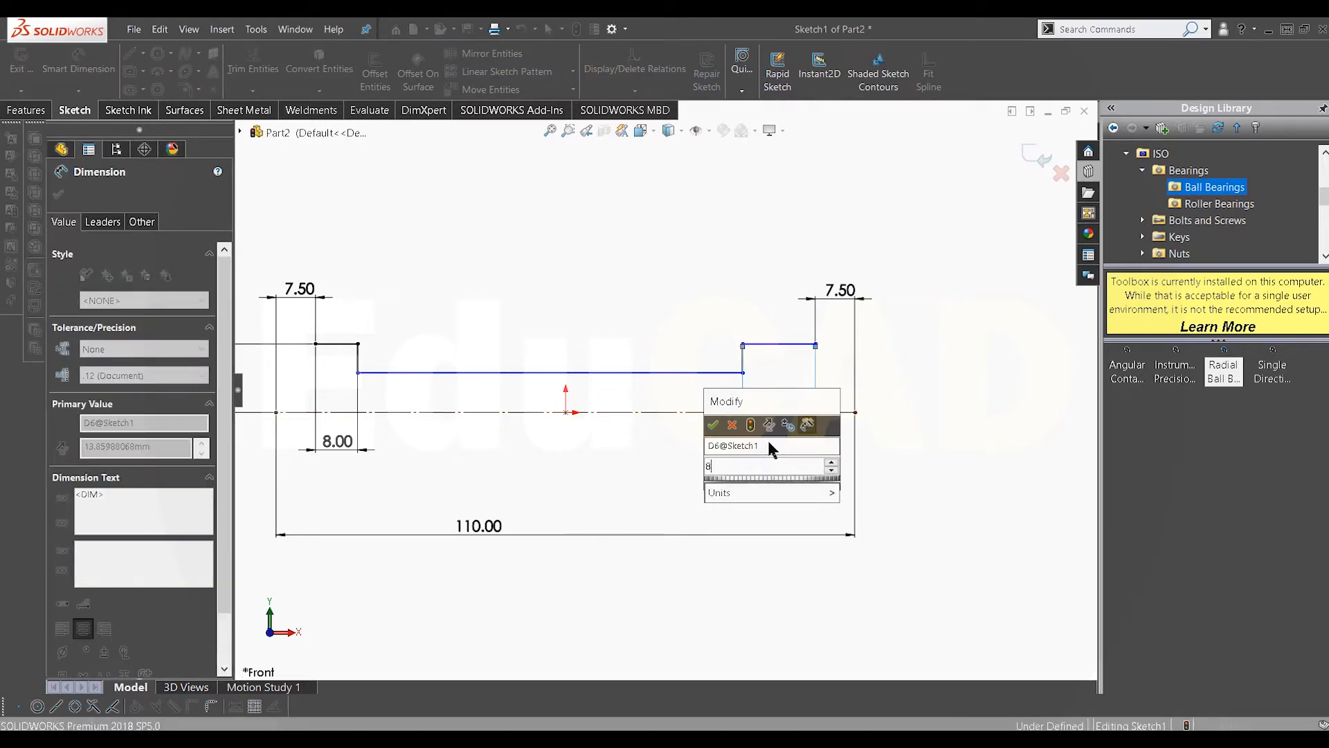
{"action": "key", "text": "Return"}
Step: Set the distance between the bore line and the centerline to 5 mm
{"action": "scroll", "coordinate": [678, 423], "scroll_direction": "up", "scroll_amount": 2}
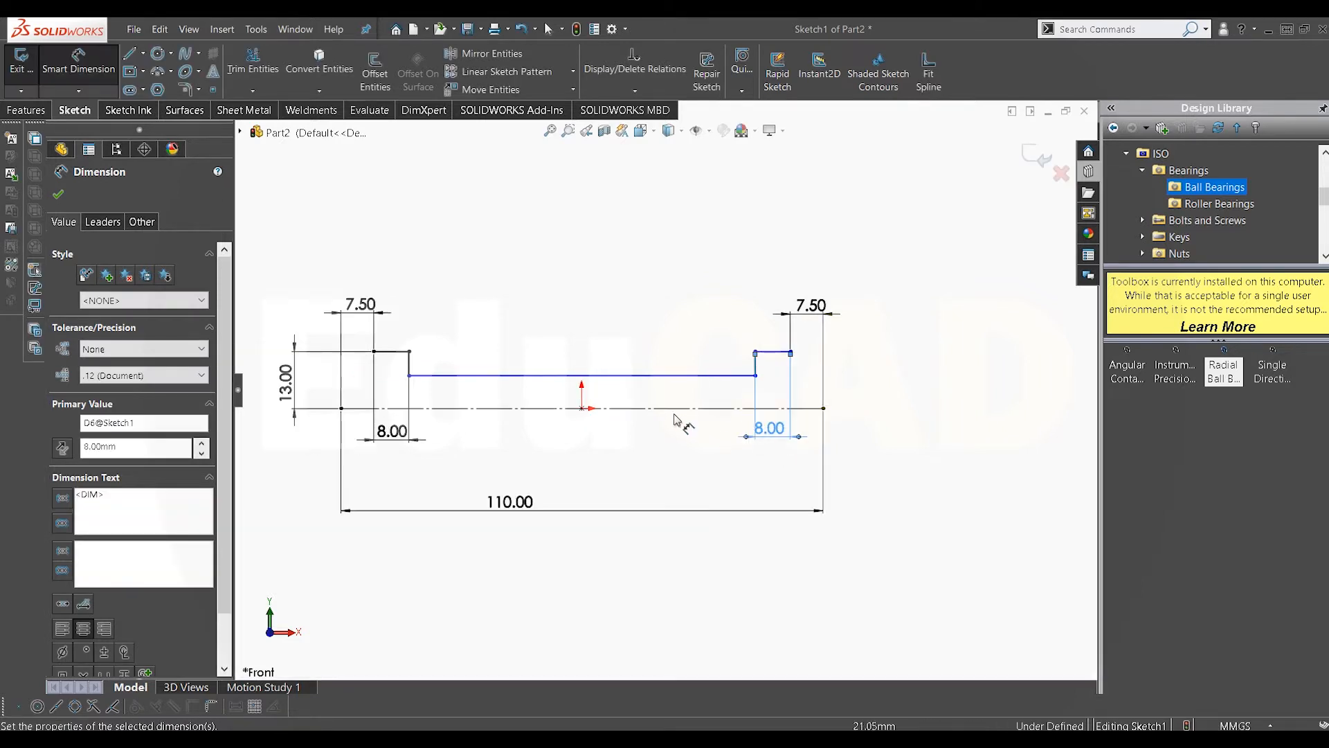
{"action": "scroll", "coordinate": [566, 412], "scroll_direction": "up", "scroll_amount": 1}
{"action": "scroll", "coordinate": [566, 412], "scroll_direction": "down", "scroll_amount": 1}
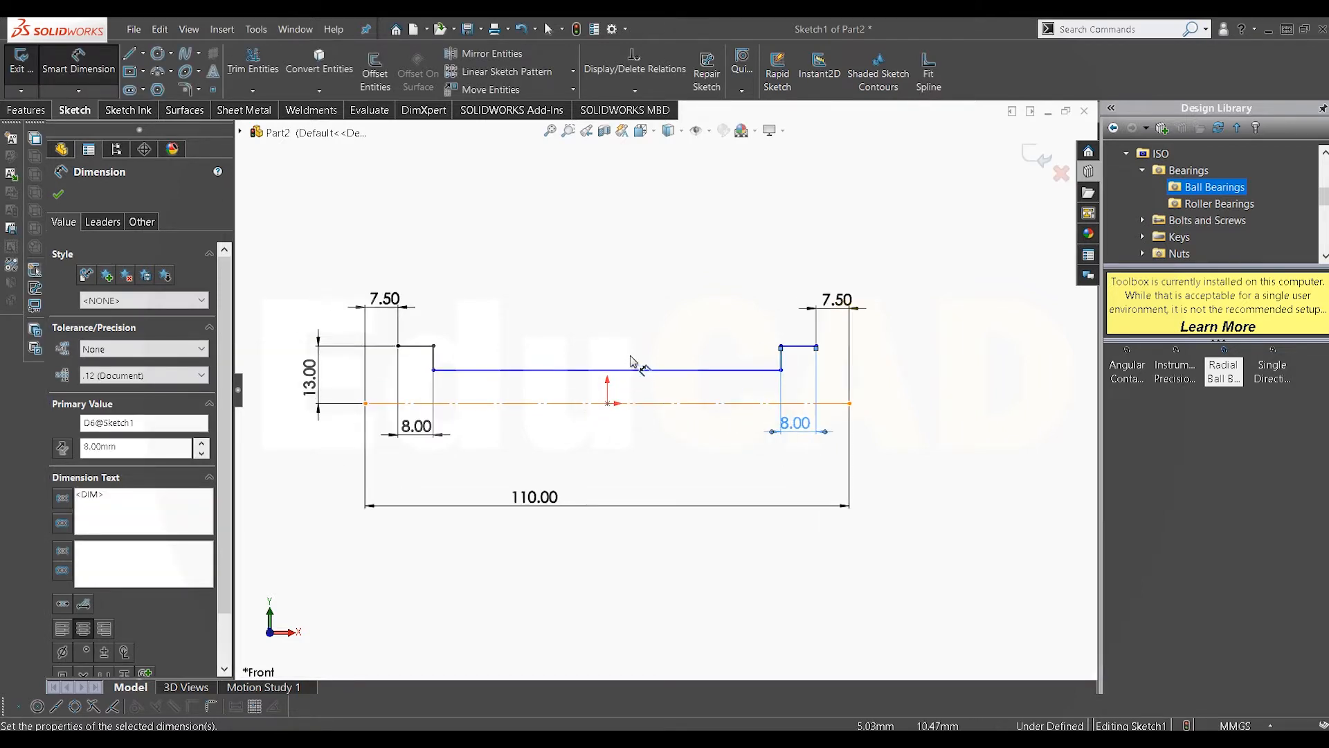
{"action": "left_click", "coordinate": [661, 401]}
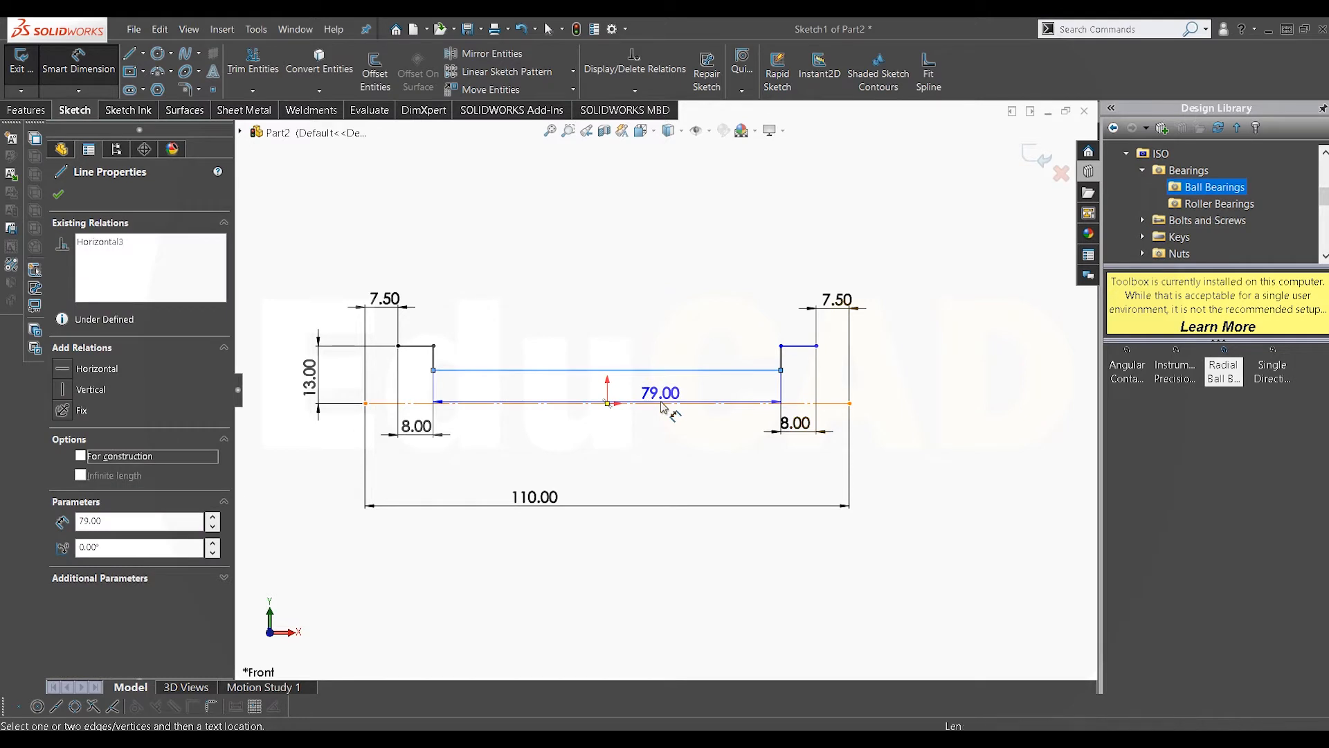
{"action": "left_click", "coordinate": [661, 404]}
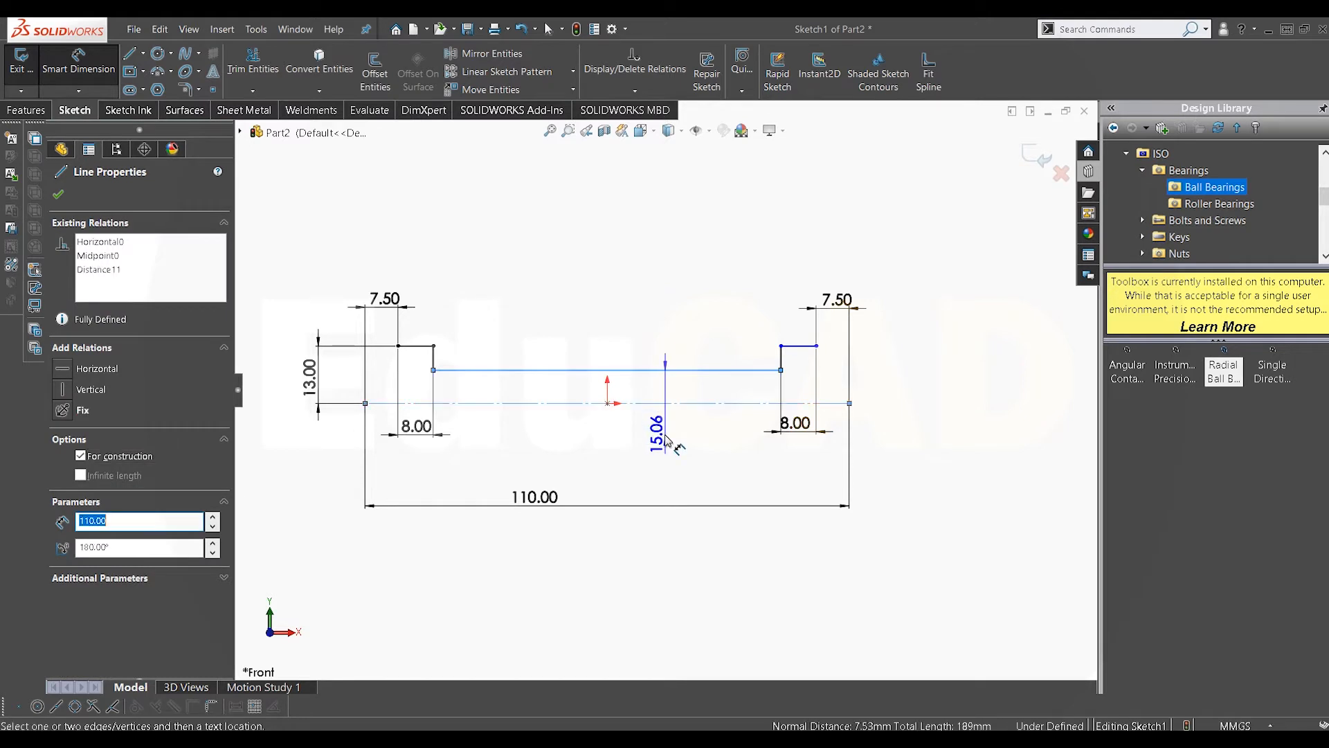
{"action": "left_click", "coordinate": [664, 397]}
{"action": "type", "text": "5"}
{"action": "key", "text": "Return"}
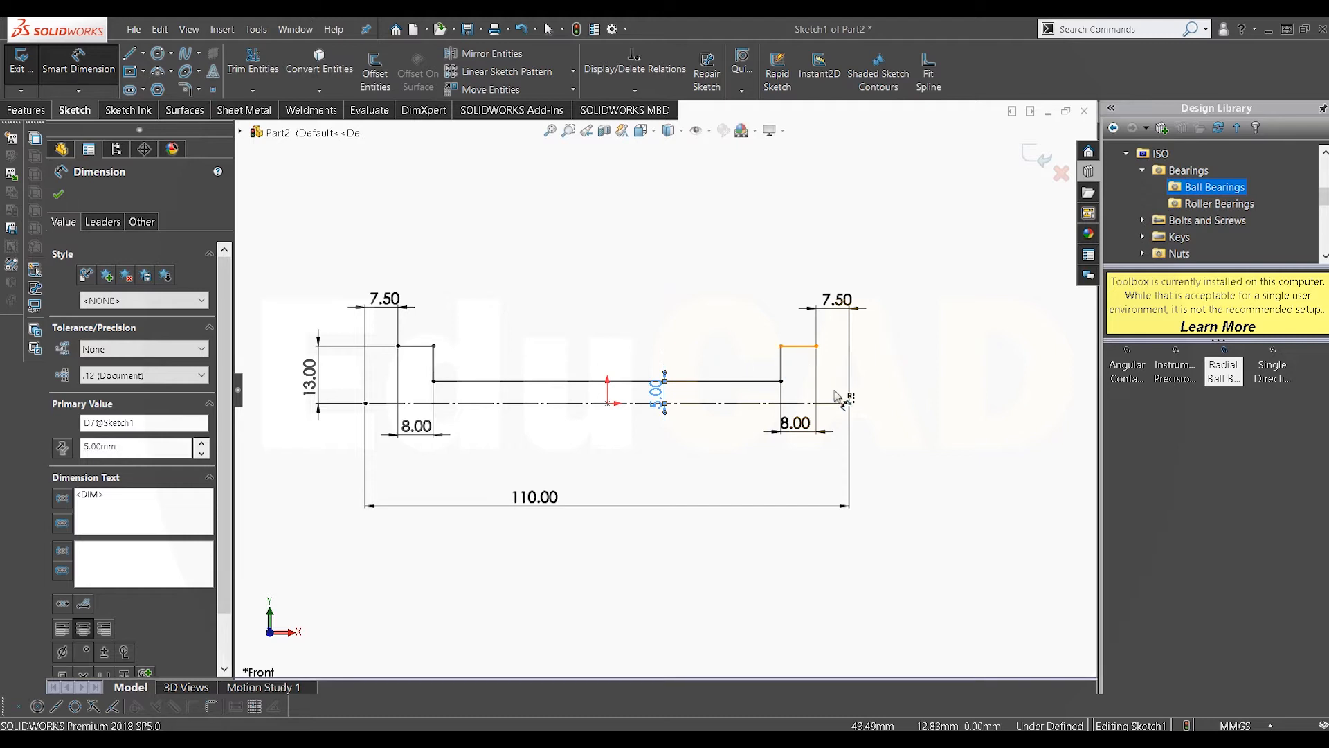
Step: Dimension the right short segment's height above the centerline as 13 mm, then leave the dimension tool
{"action": "left_click", "coordinate": [806, 346]}
{"action": "left_click", "coordinate": [914, 388]}
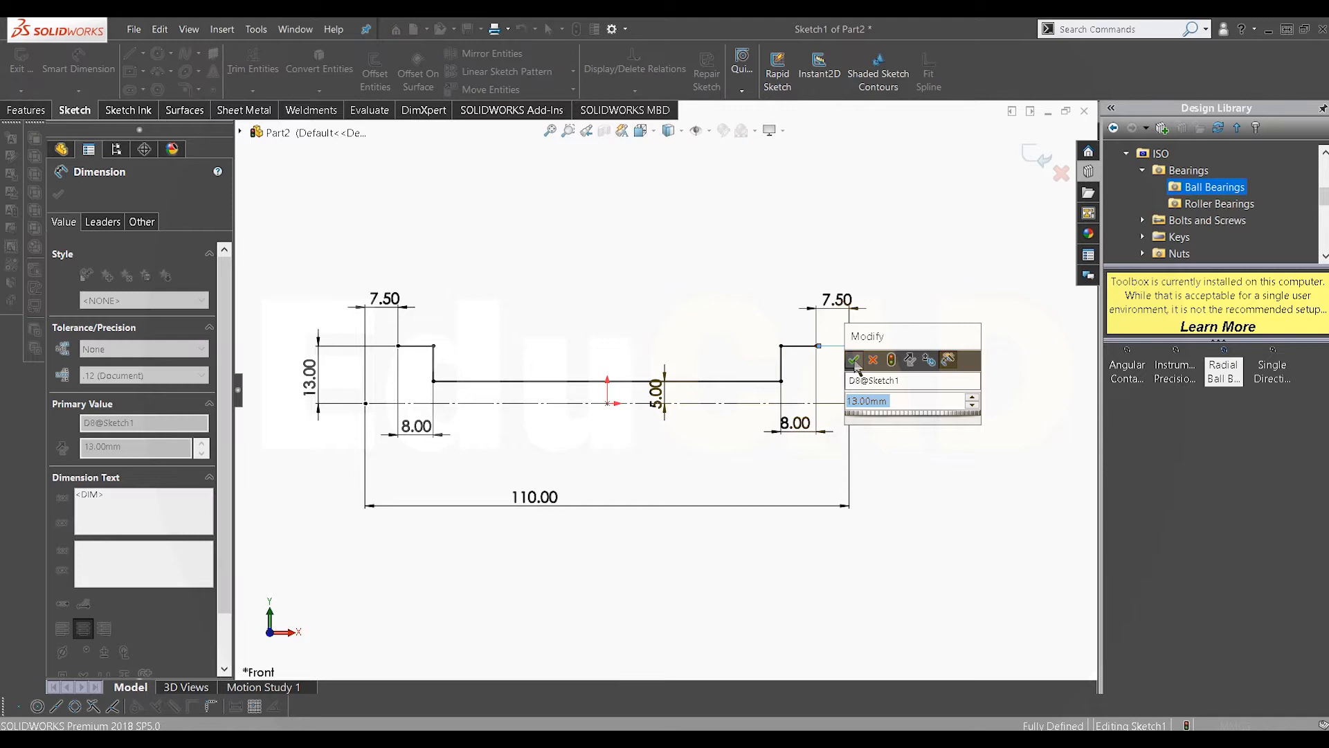
{"action": "left_click", "coordinate": [853, 356]}
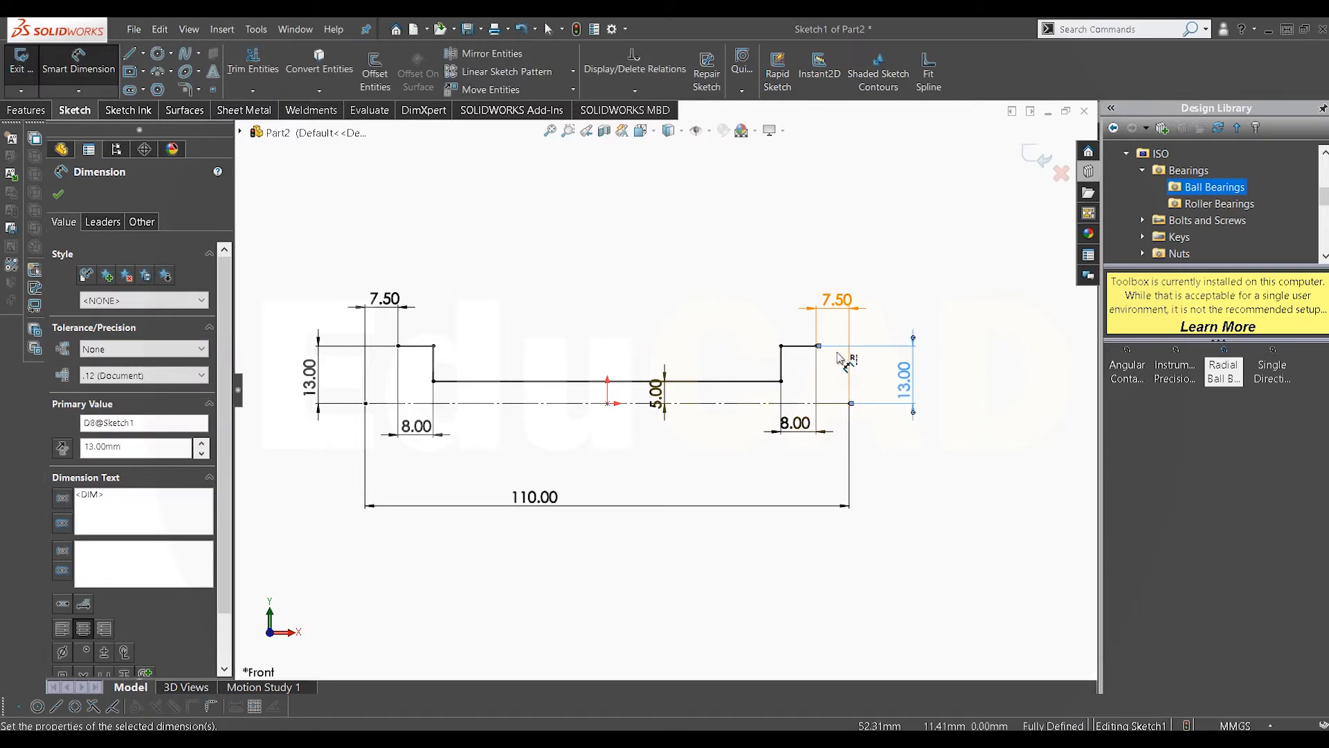
{"action": "scroll", "coordinate": [683, 305], "scroll_direction": "up", "scroll_amount": 2}
{"action": "scroll", "coordinate": [549, 341], "scroll_direction": "down", "scroll_amount": 3}
{"action": "right_click", "coordinate": [549, 341]}
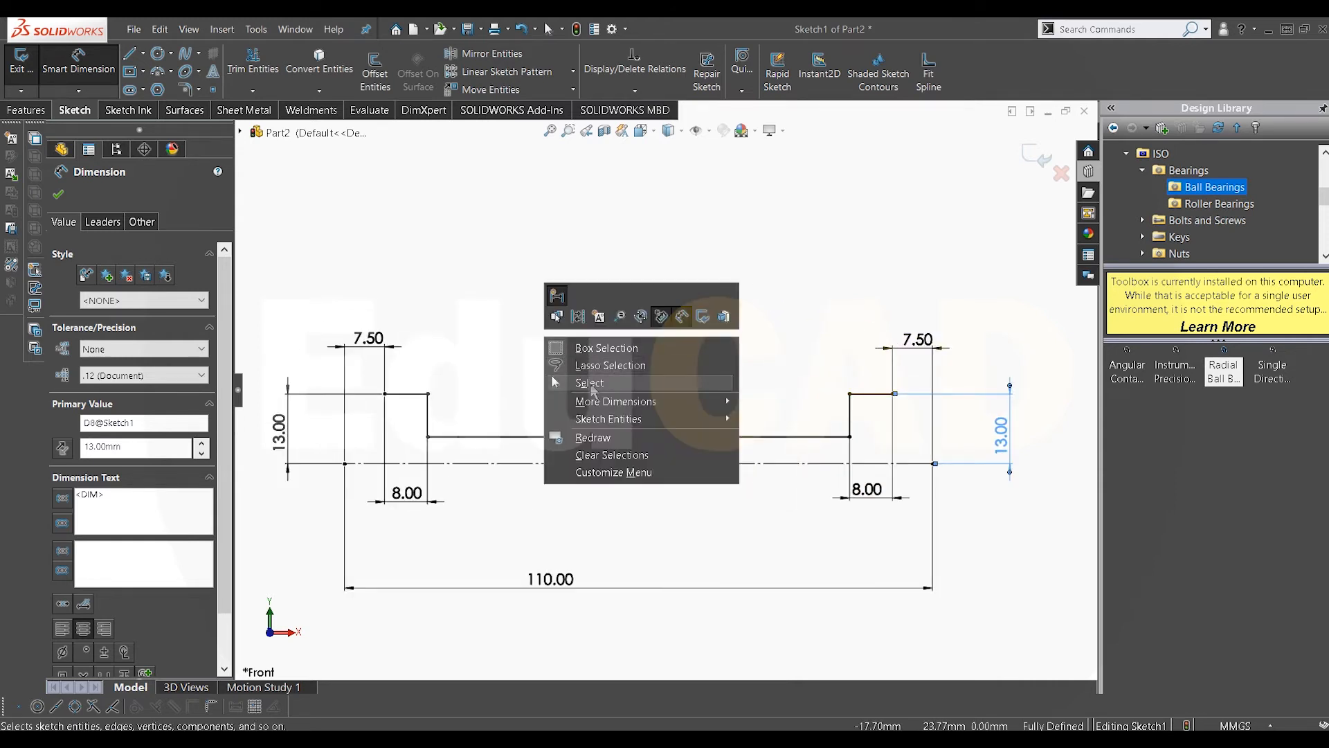
{"action": "left_click", "coordinate": [590, 383]}
Step: Draw a connected line chain from the left short segment's end forming the left flange's wall, diagonal, base and right diagonal rising up
{"action": "left_click", "coordinate": [130, 54]}
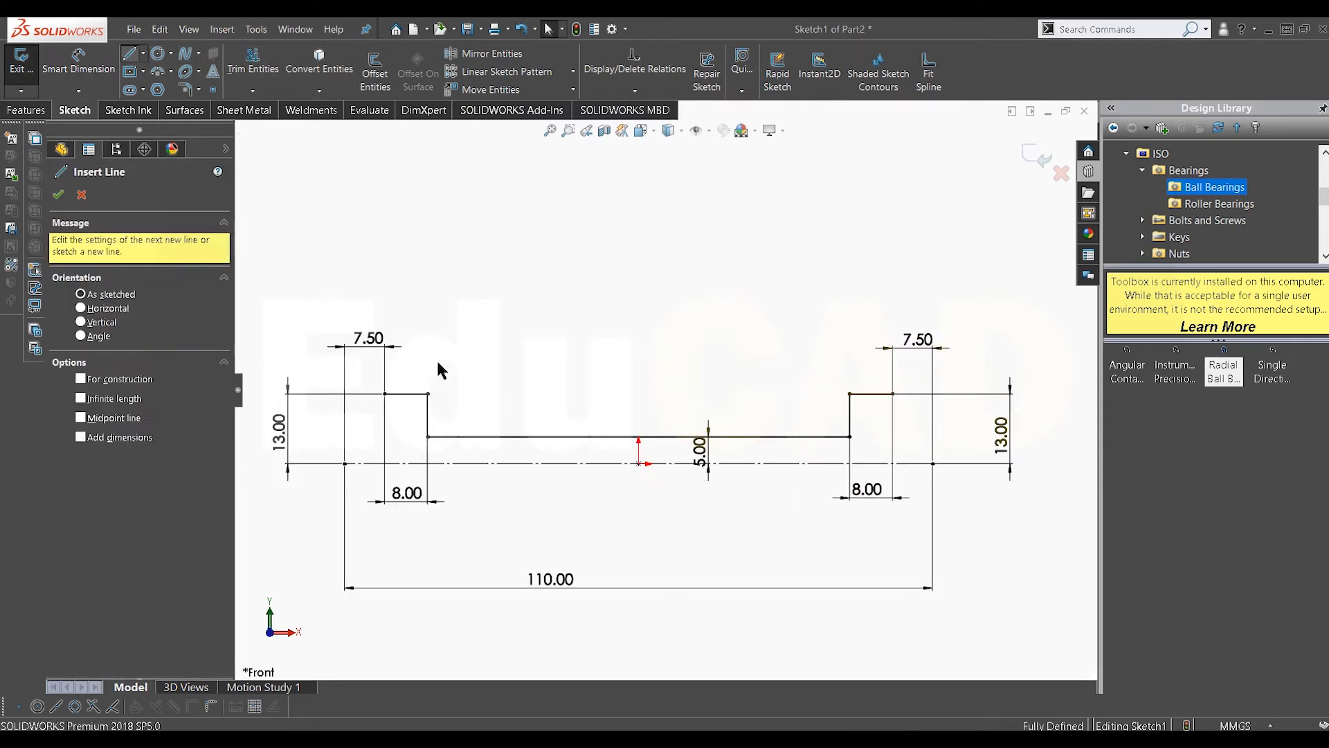
{"action": "left_click", "coordinate": [385, 394]}
{"action": "left_click", "coordinate": [385, 369]}
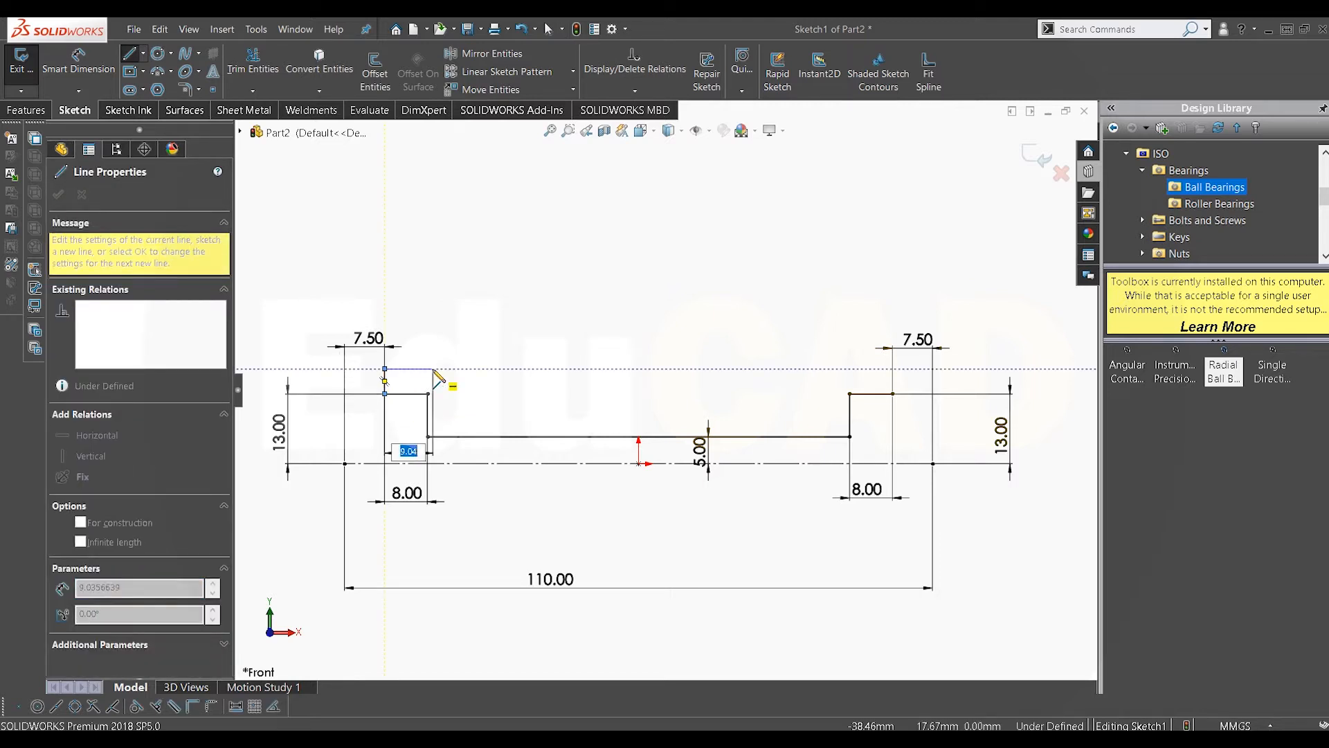
{"action": "left_click", "coordinate": [445, 369]}
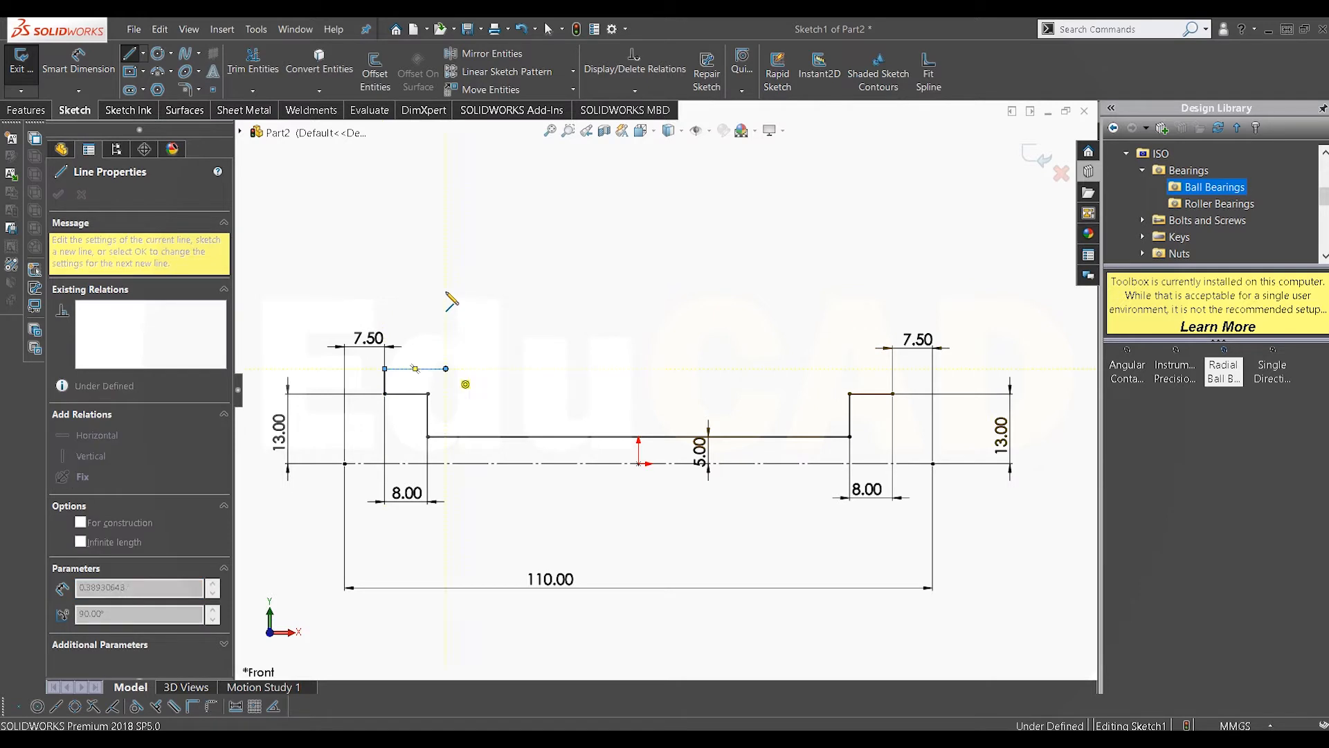
{"action": "left_click", "coordinate": [446, 257]}
{"action": "left_click", "coordinate": [456, 257]}
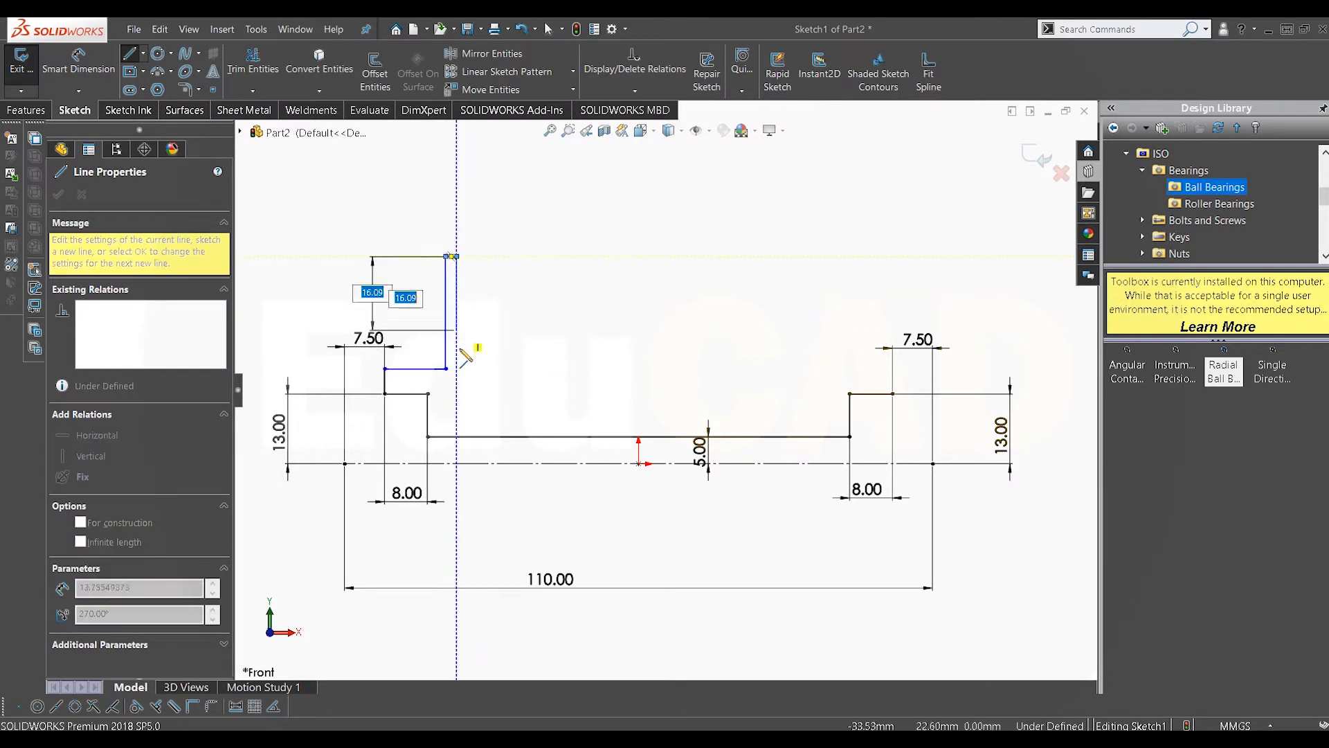
{"action": "left_click", "coordinate": [456, 337]}
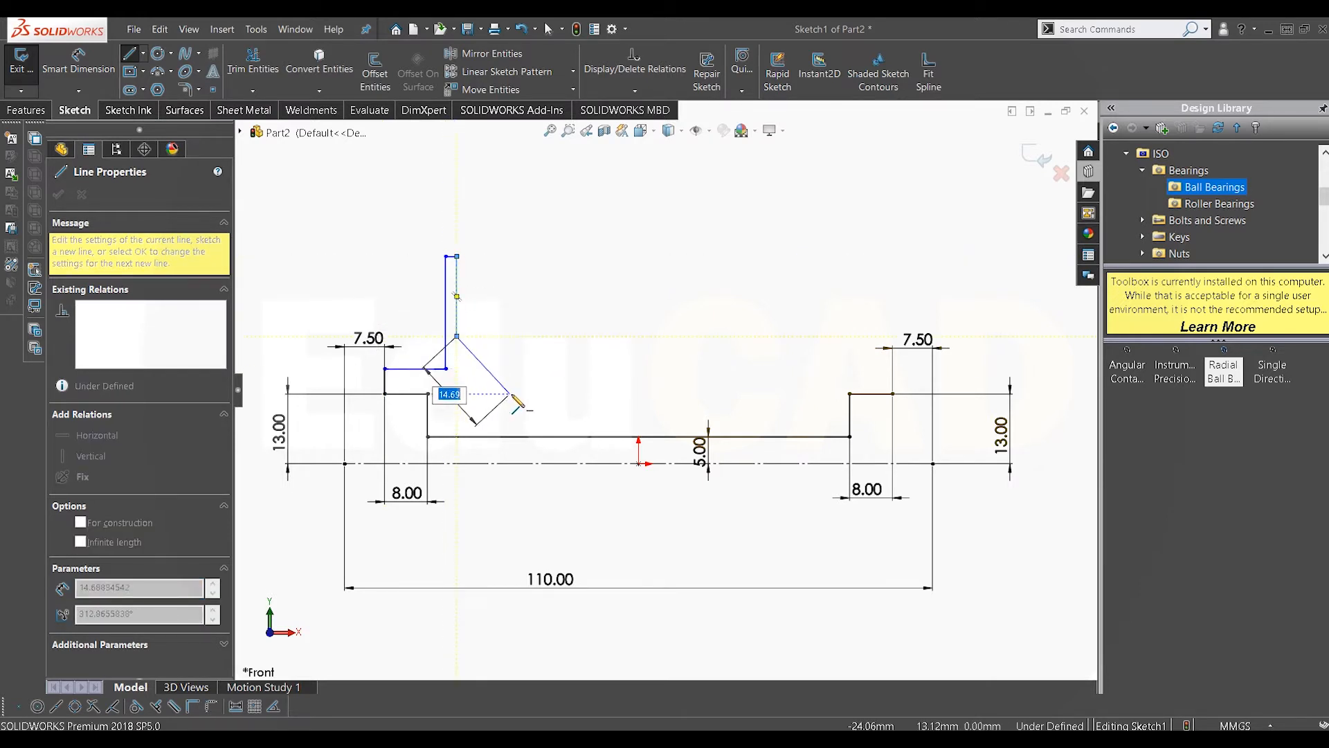
{"action": "left_click", "coordinate": [510, 393]}
{"action": "left_click", "coordinate": [767, 393]}
{"action": "left_click", "coordinate": [810, 352]}
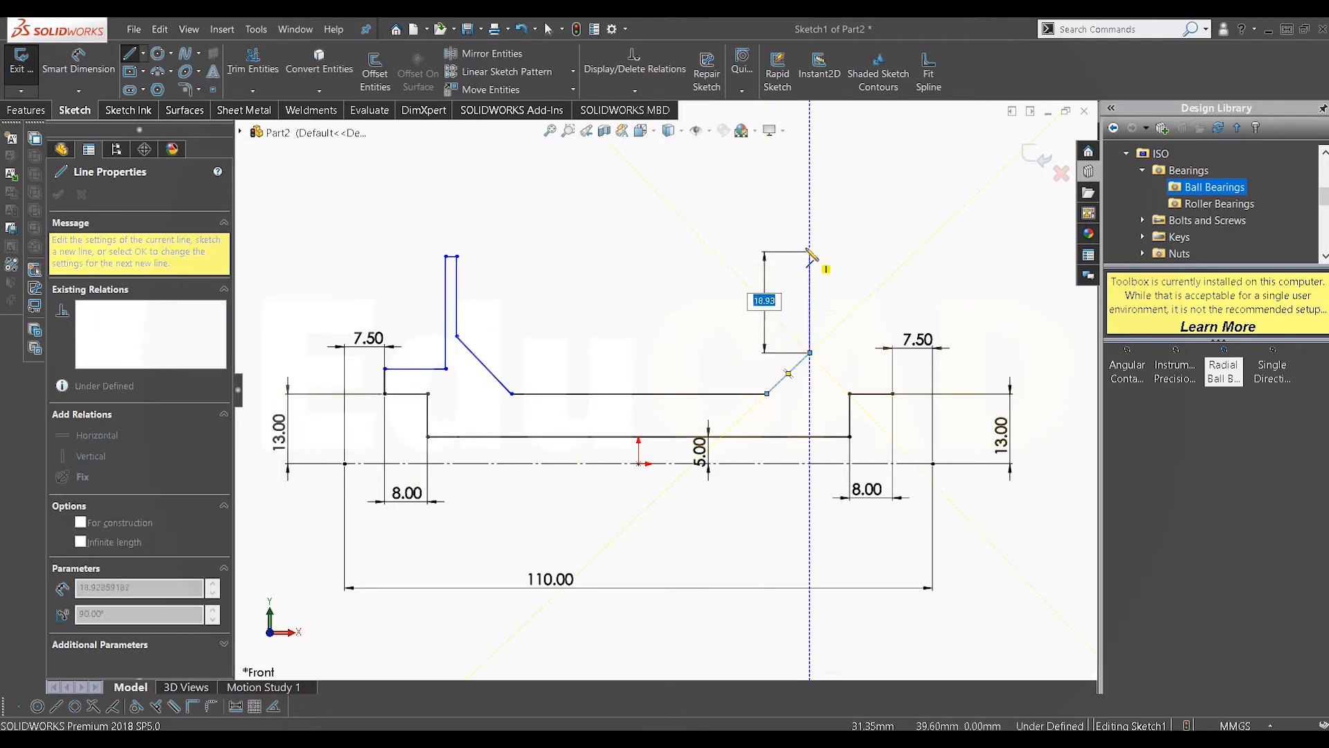
{"action": "left_click", "coordinate": [810, 256]}
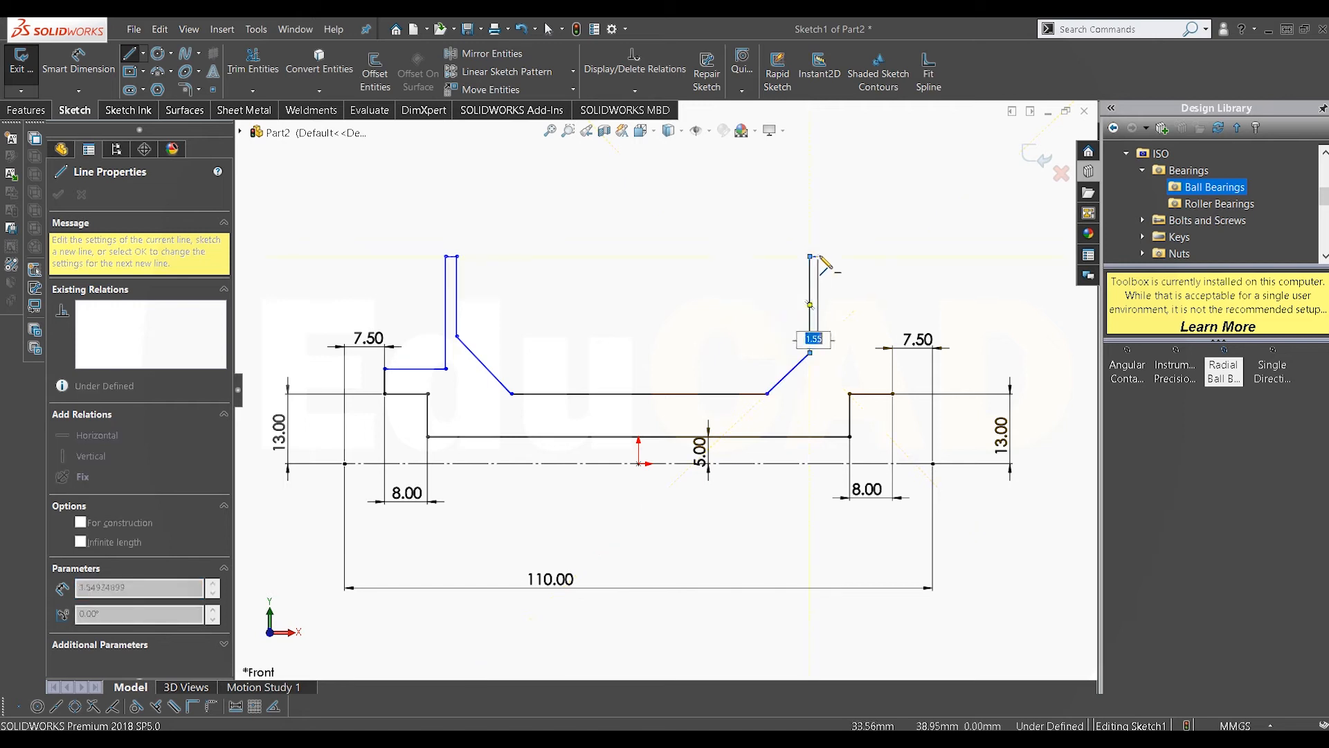
Step: Continue the line chain across the right flange's notched profile down to the right short segment's end, then exit and zoom to fit
{"action": "left_click", "coordinate": [822, 256]}
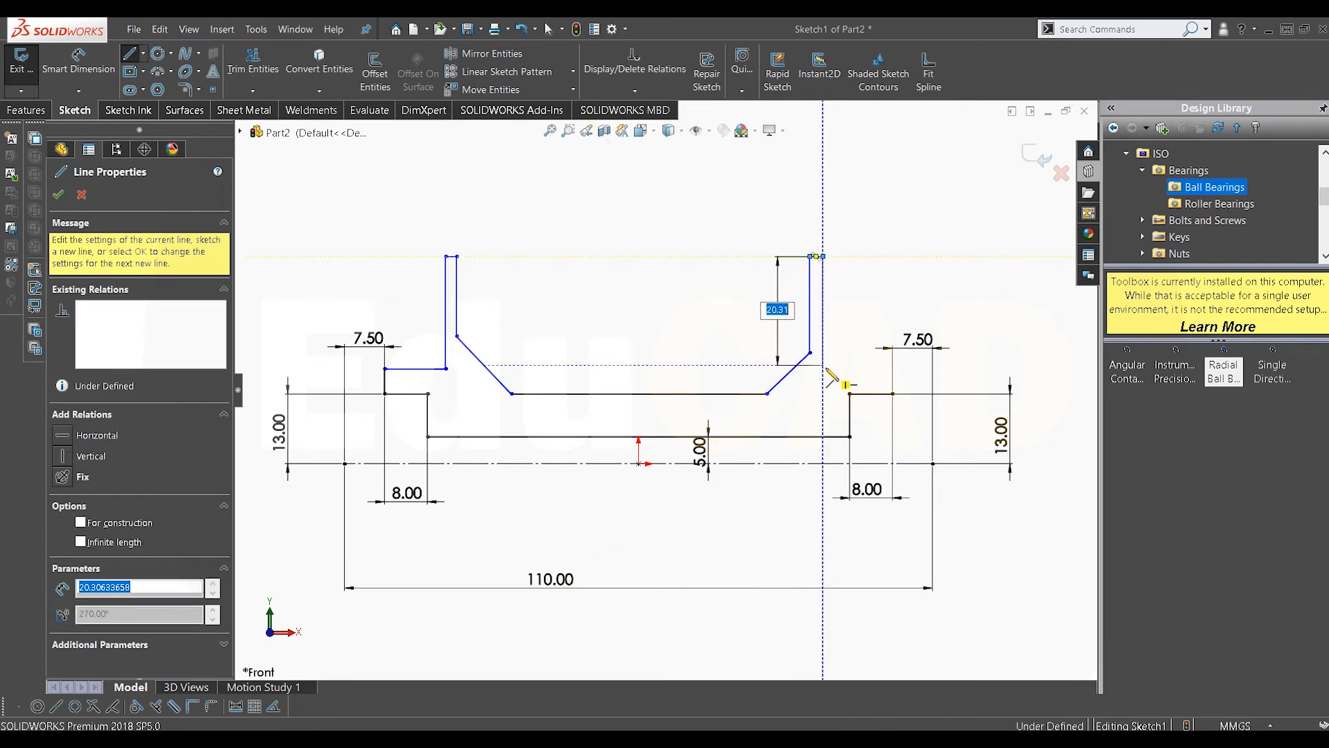
{"action": "left_click", "coordinate": [823, 365]}
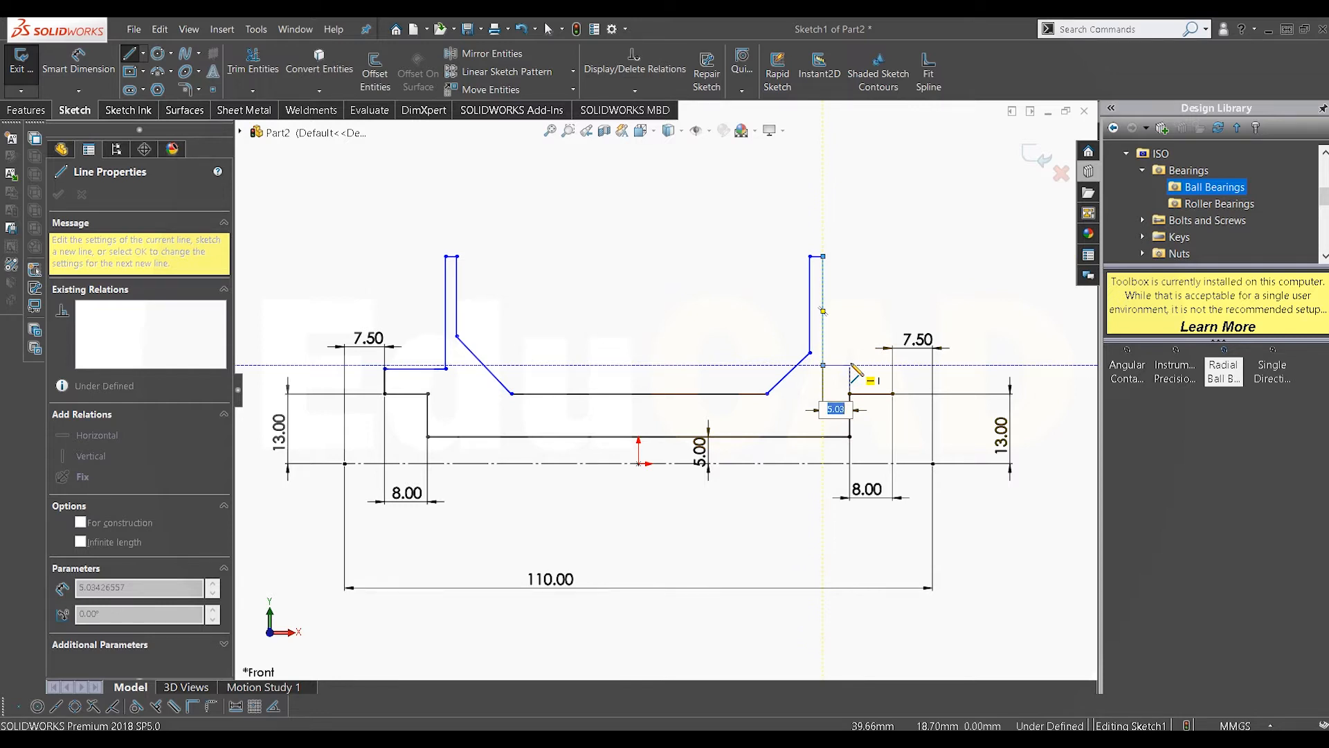
{"action": "left_click", "coordinate": [850, 365]}
{"action": "left_click", "coordinate": [878, 311]}
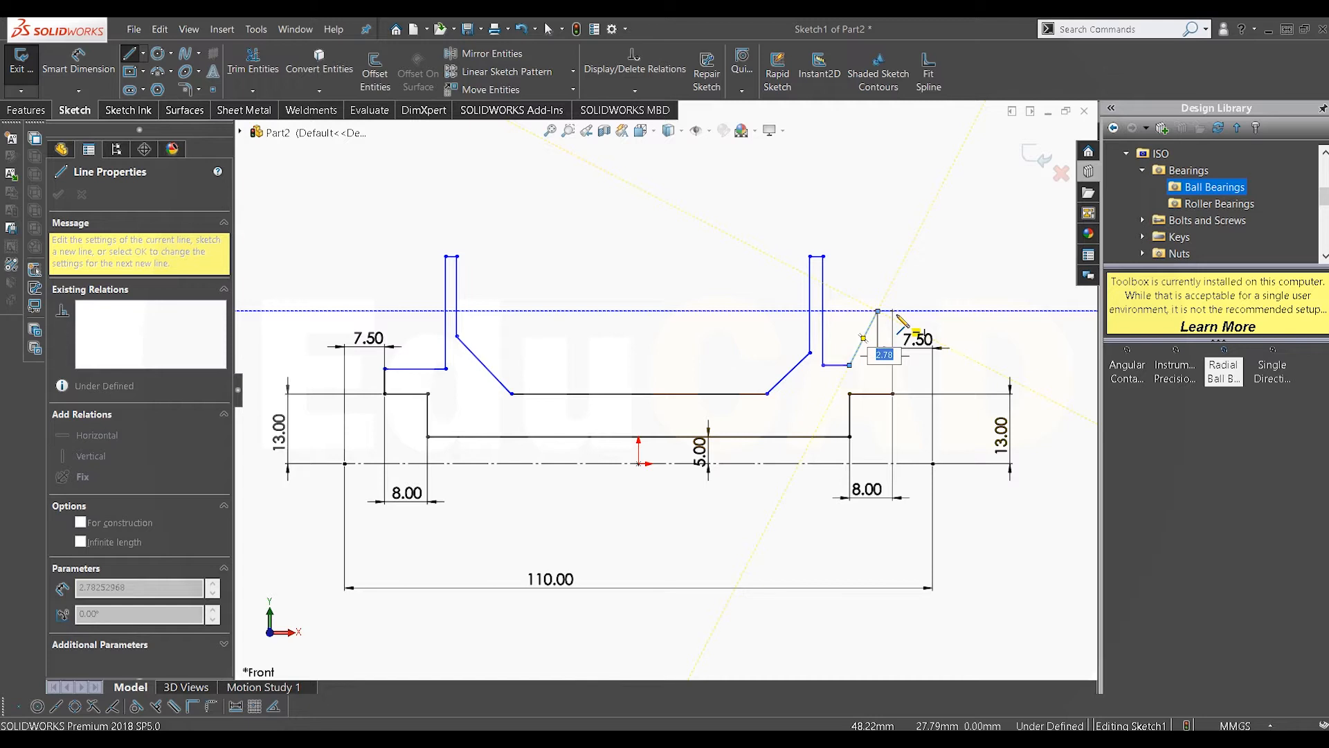
{"action": "scroll", "coordinate": [884, 315], "scroll_direction": "down", "scroll_amount": 3}
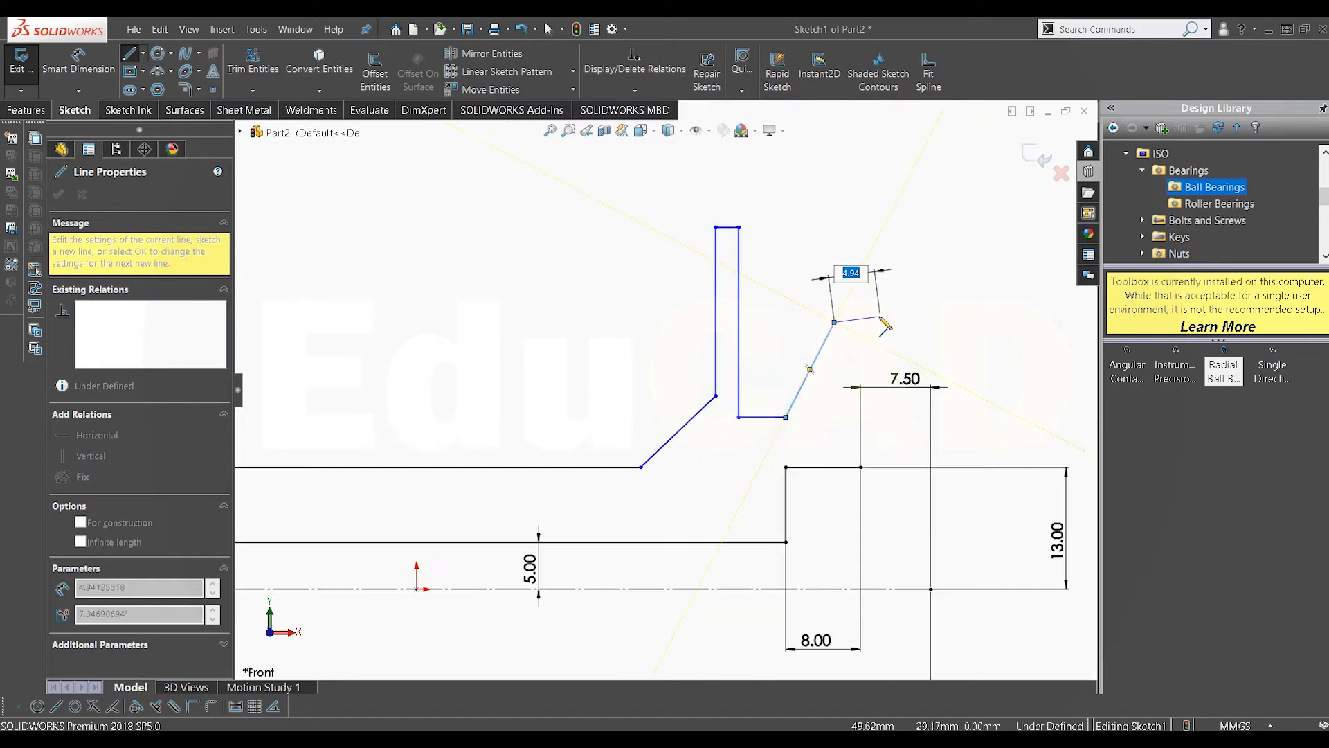
{"action": "left_click", "coordinate": [851, 323]}
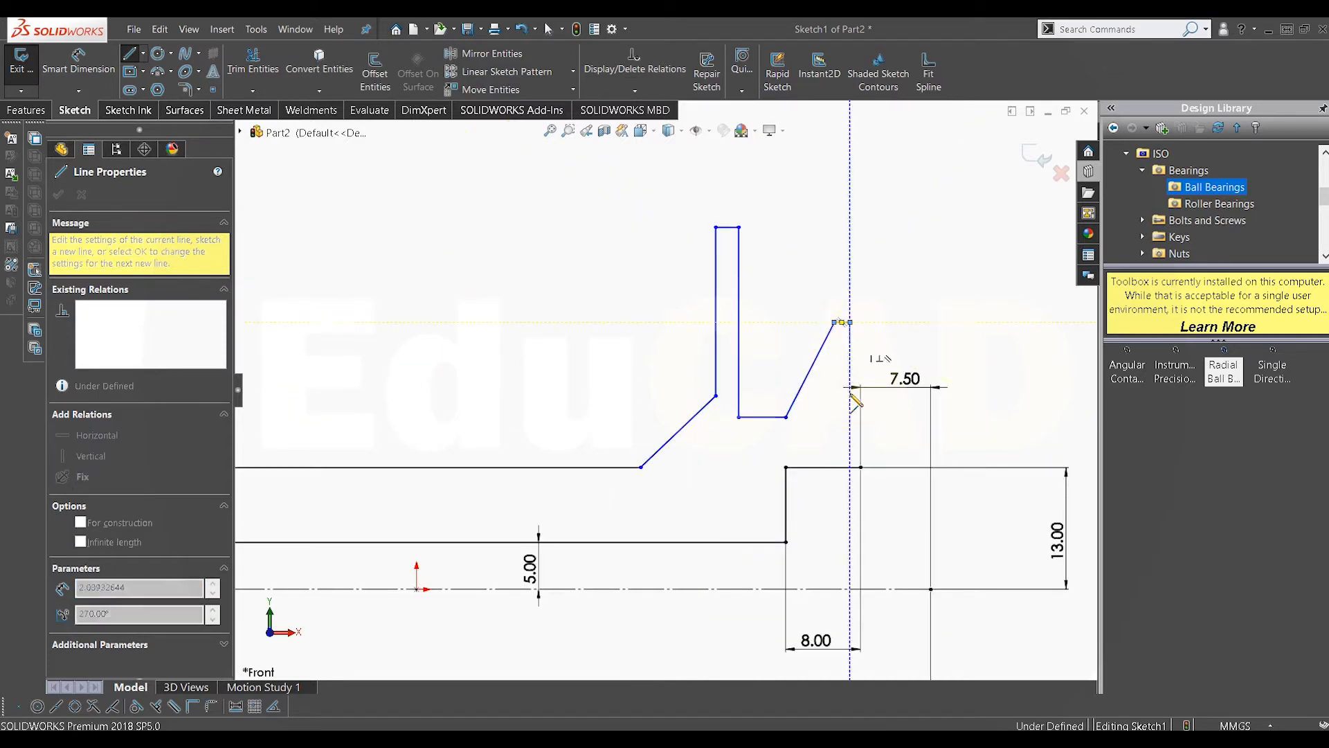
{"action": "left_click", "coordinate": [850, 439]}
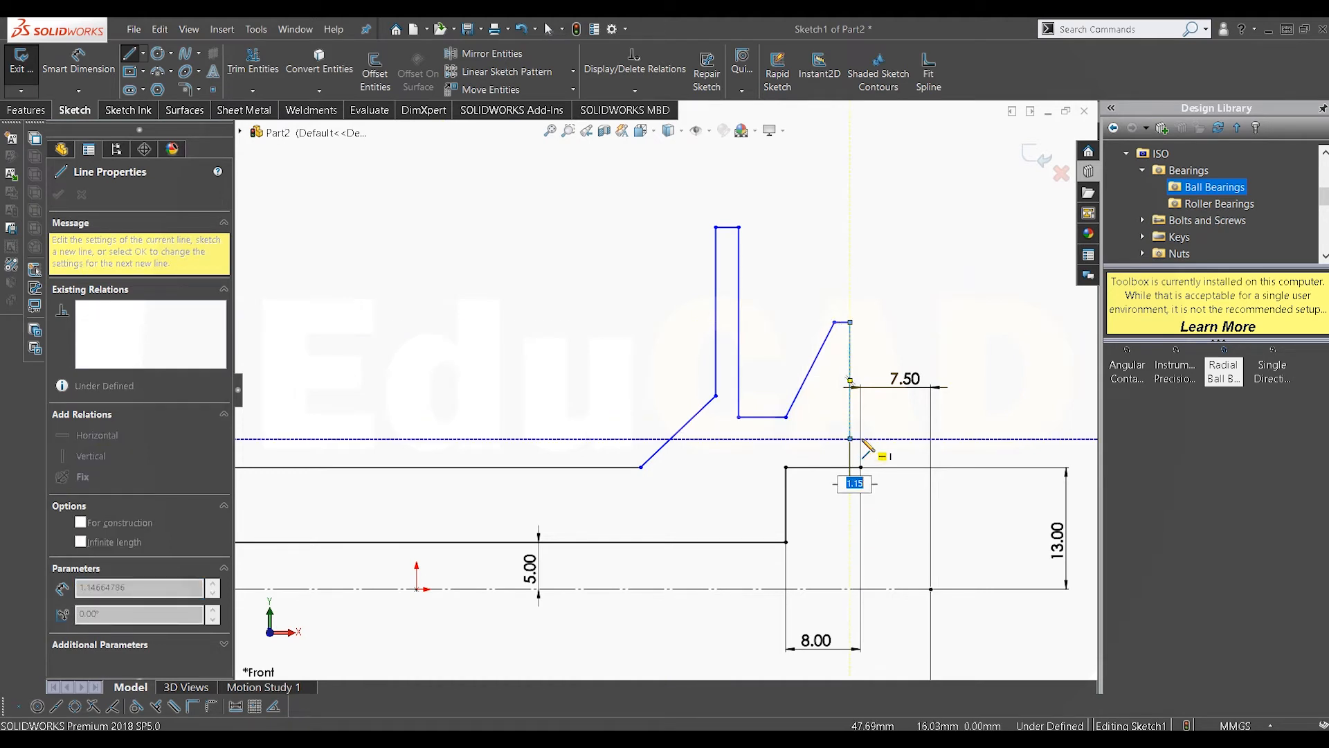
{"action": "left_click", "coordinate": [861, 439]}
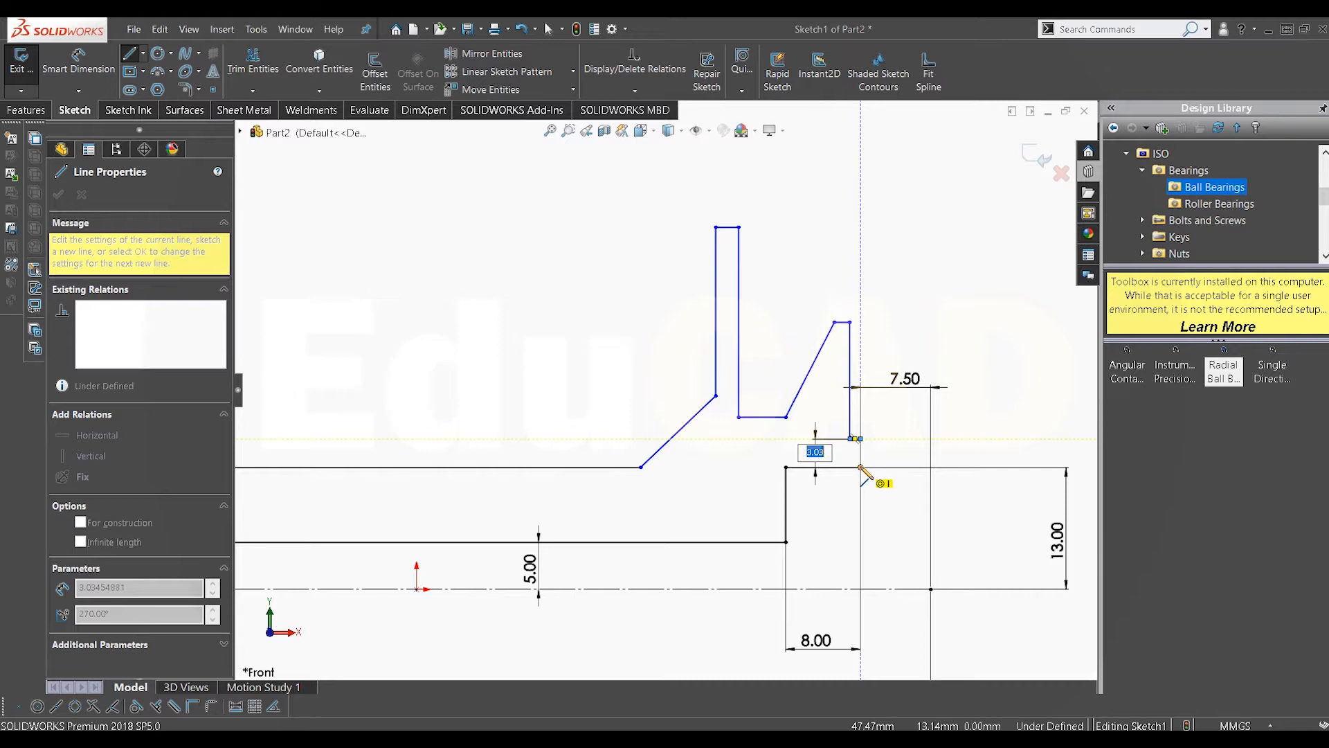
{"action": "double_click", "coordinate": [860, 468]}
{"action": "right_click", "coordinate": [883, 308]}
{"action": "key", "text": "Escape"}
{"action": "key", "text": "Escape"}
{"action": "key", "text": "f"}
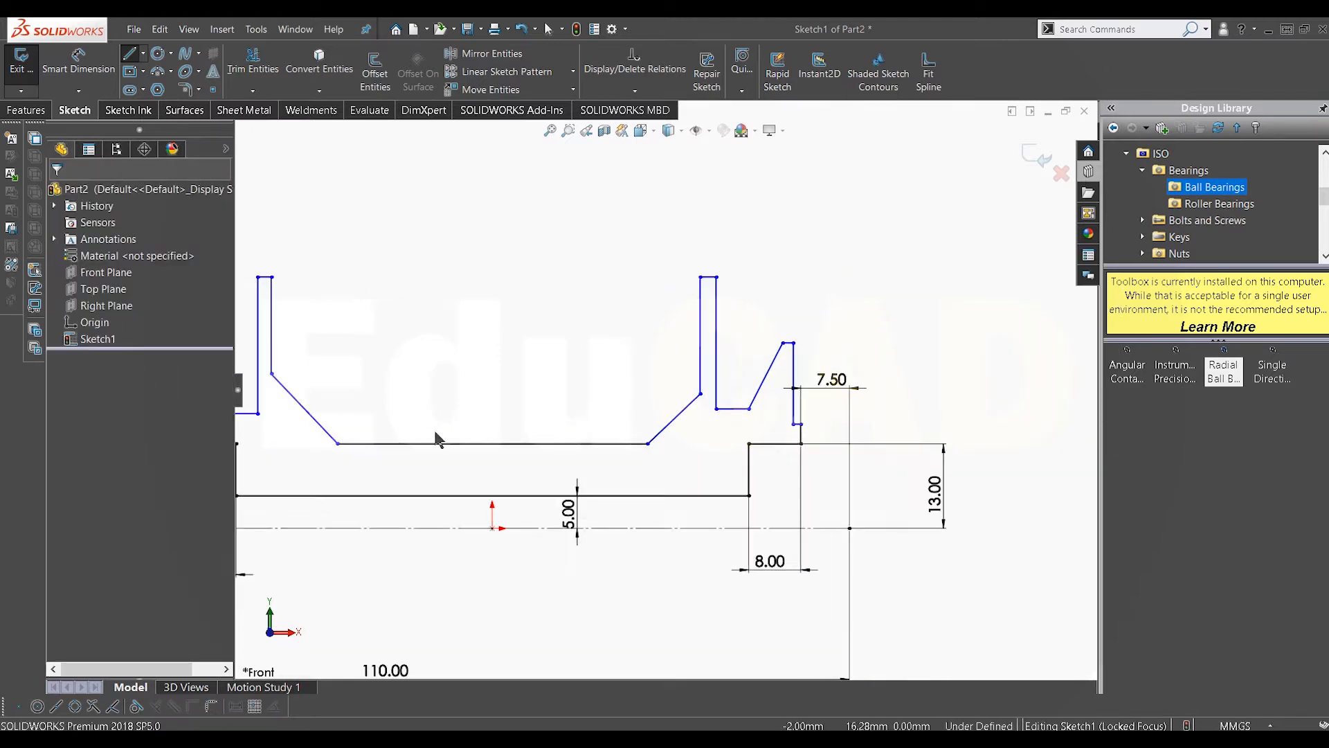
Step: Set the height of the left horizontal segment above the centerline to 17 mm
{"action": "scroll", "coordinate": [411, 436], "scroll_direction": "up", "scroll_amount": 2}
{"action": "scroll", "coordinate": [824, 387], "scroll_direction": "down", "scroll_amount": 2}
{"action": "left_click", "coordinate": [78, 66]}
{"action": "left_click", "coordinate": [483, 479]}
{"action": "left_click", "coordinate": [508, 382]}
{"action": "key", "text": "z"}
{"action": "left_click", "coordinate": [409, 416]}
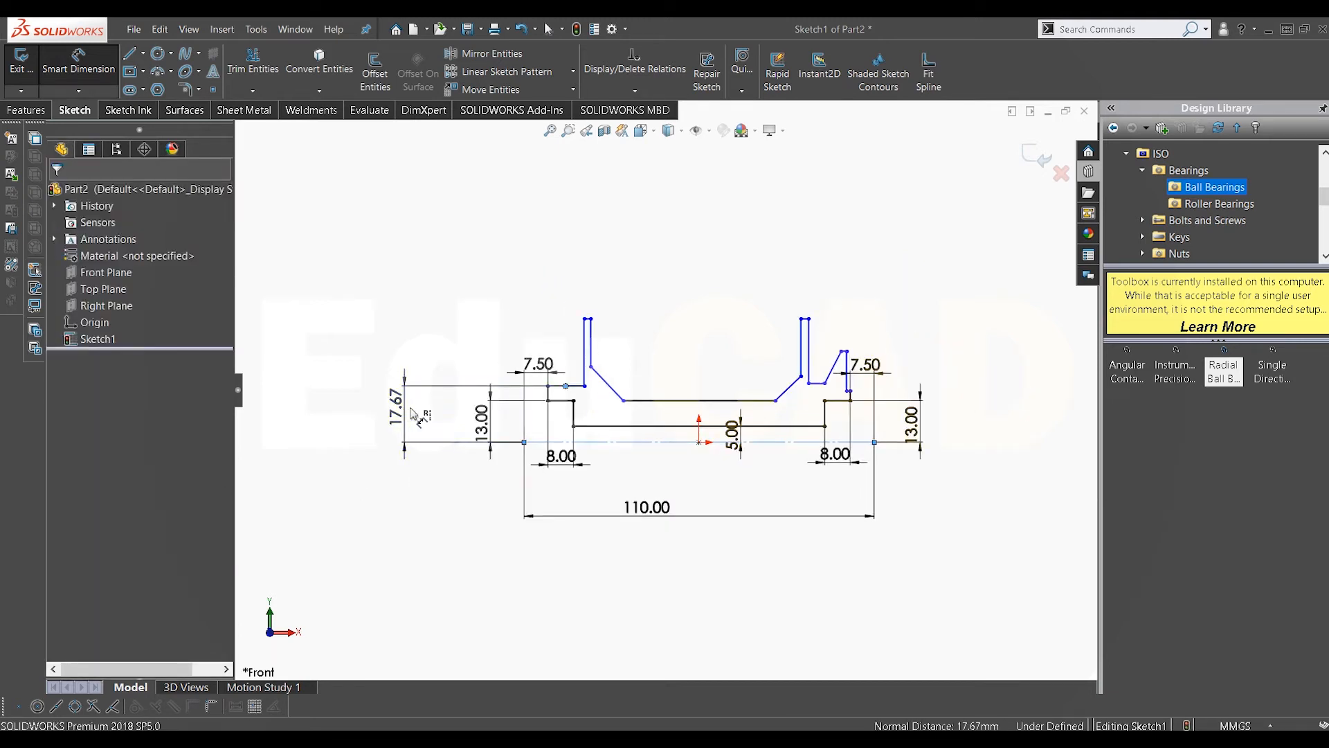
{"action": "type", "text": "17"}
{"action": "key", "text": "Return"}
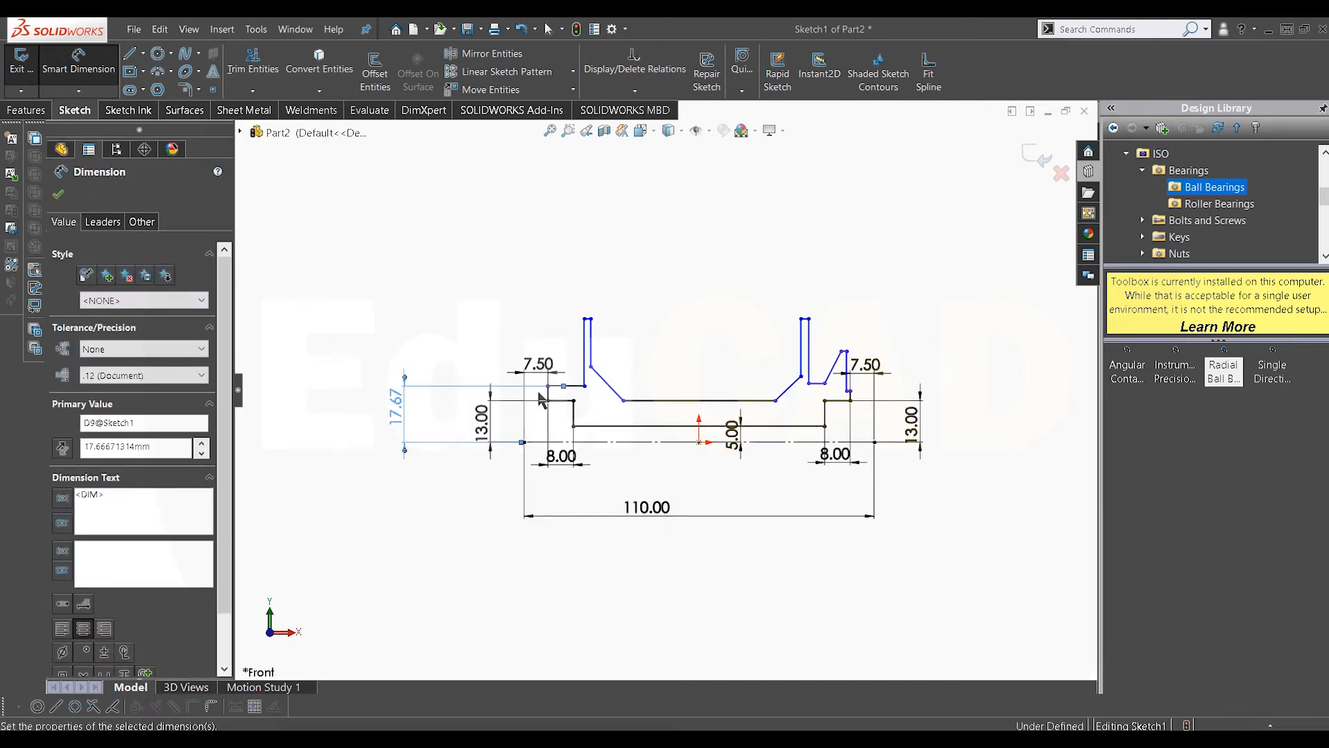
Step: Set the horizontal distance from the left vertical step to the tall left wall at 10 mm
{"action": "scroll", "coordinate": [552, 374], "scroll_direction": "up", "scroll_amount": 3}
{"action": "scroll", "coordinate": [609, 408], "scroll_direction": "up", "scroll_amount": 1}
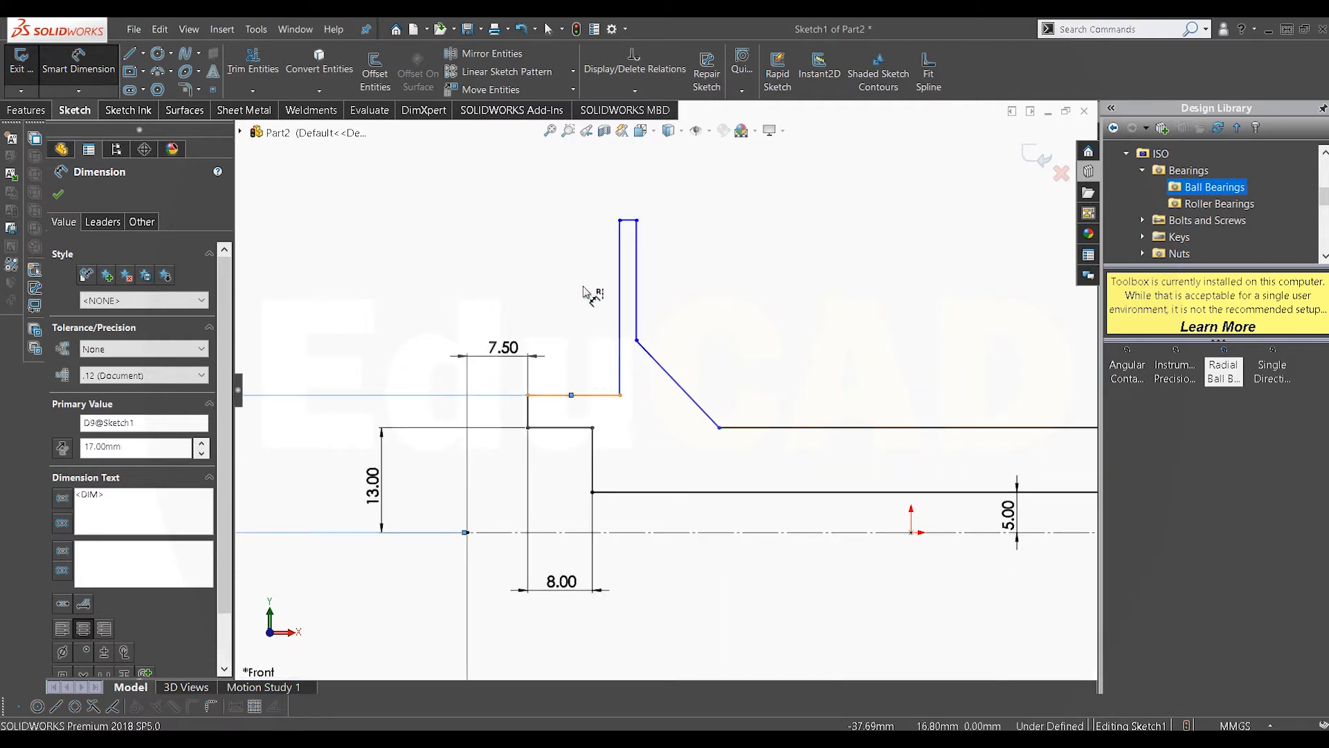
{"action": "left_click", "coordinate": [600, 395]}
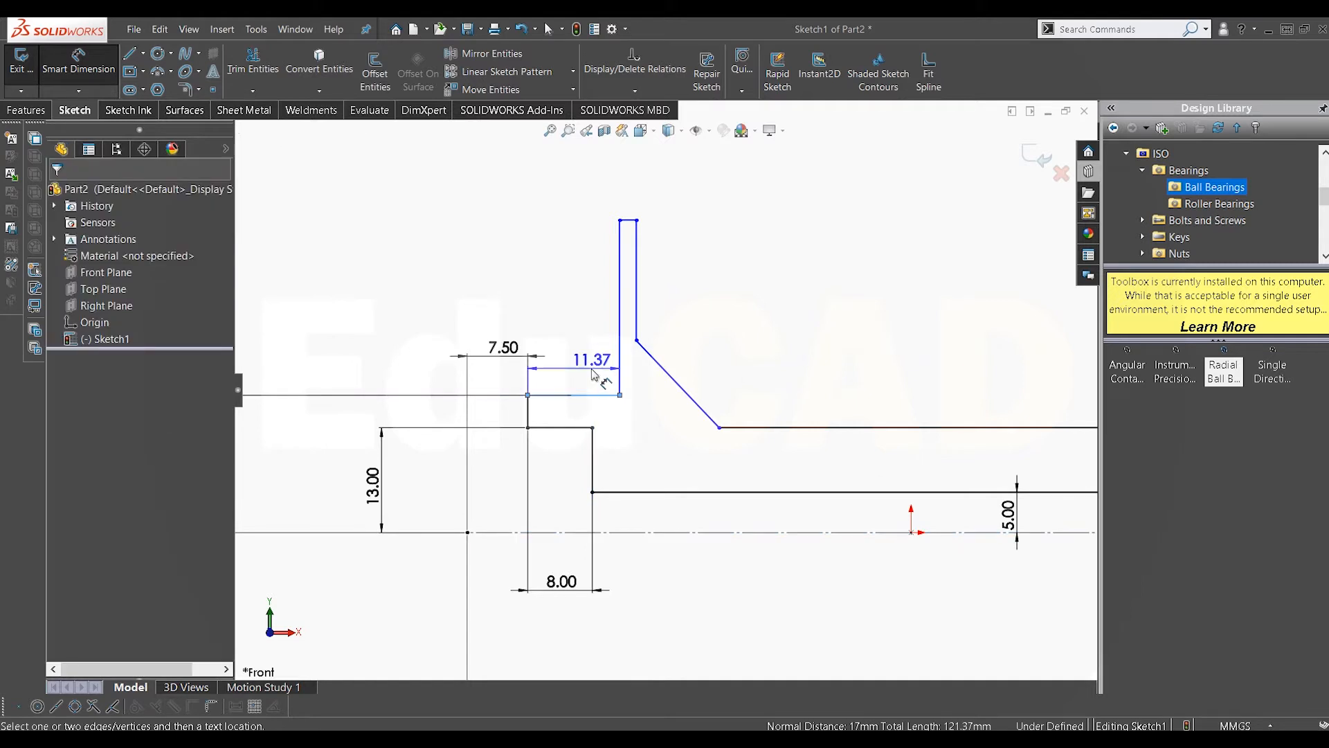
{"action": "left_click", "coordinate": [420, 301]}
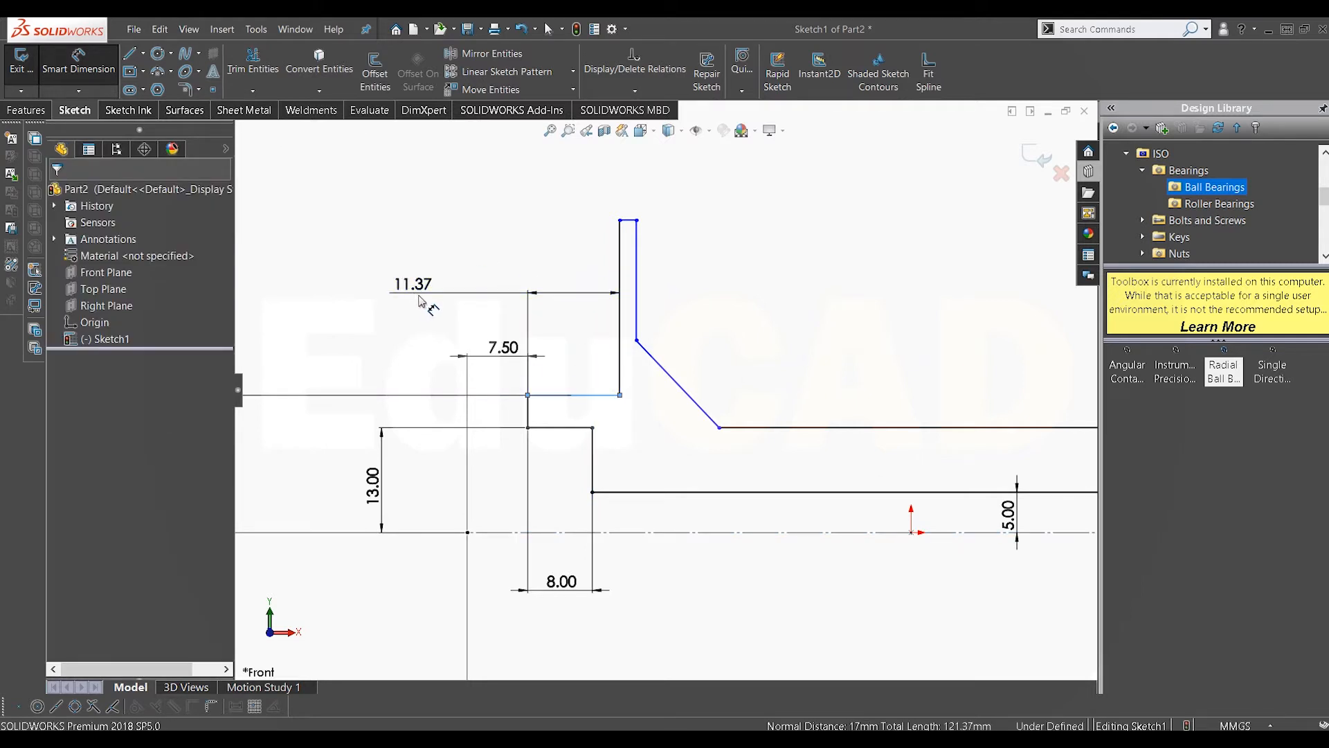
{"action": "key", "text": "Return"}
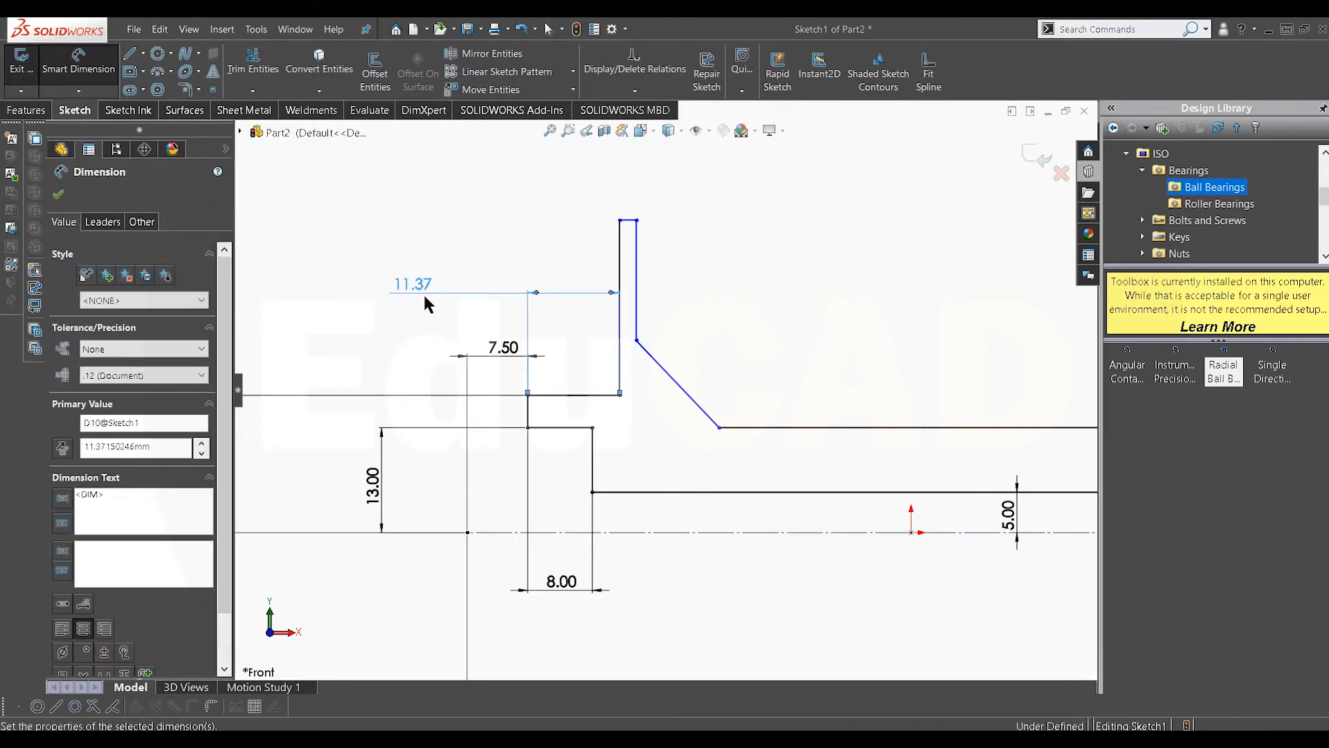
Step: Set the height of the left flange's top edge above the centerline to 35 mm
{"action": "scroll", "coordinate": [561, 324], "scroll_direction": "up", "scroll_amount": 1}
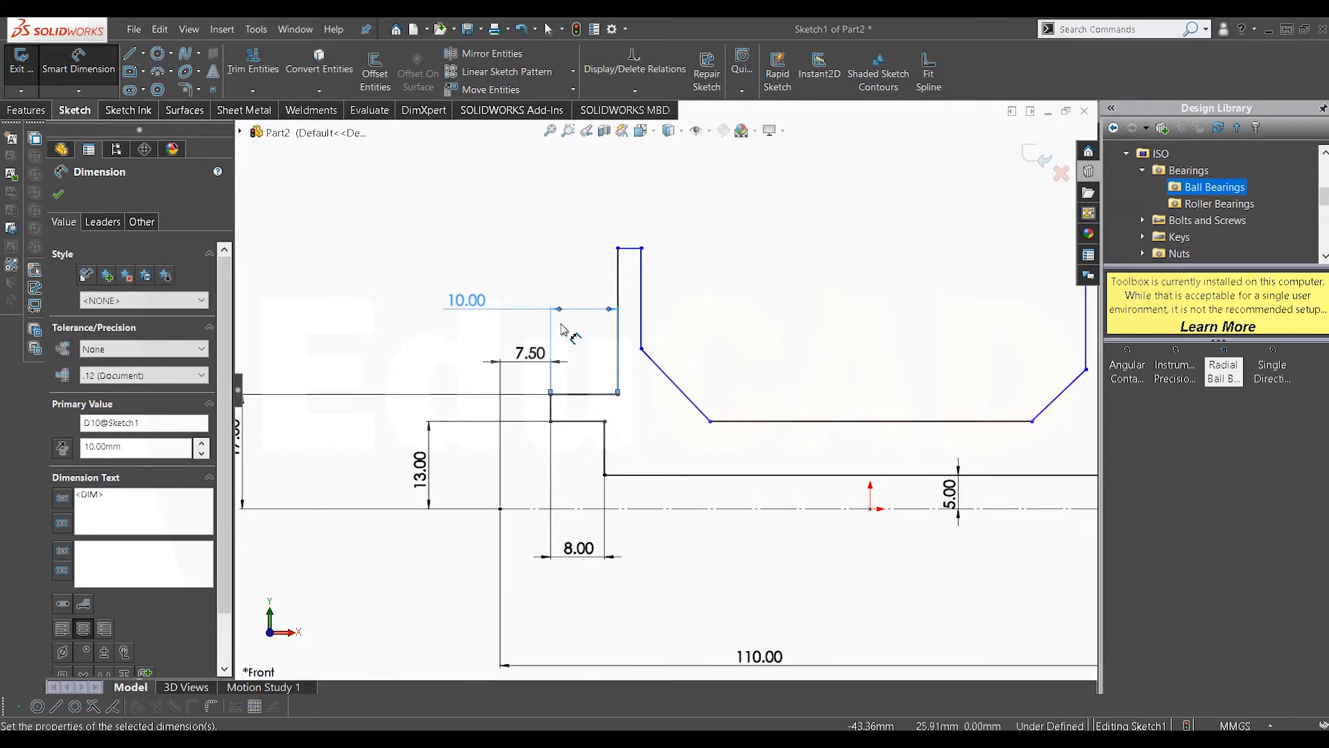
{"action": "scroll", "coordinate": [562, 328], "scroll_direction": "up", "scroll_amount": 1}
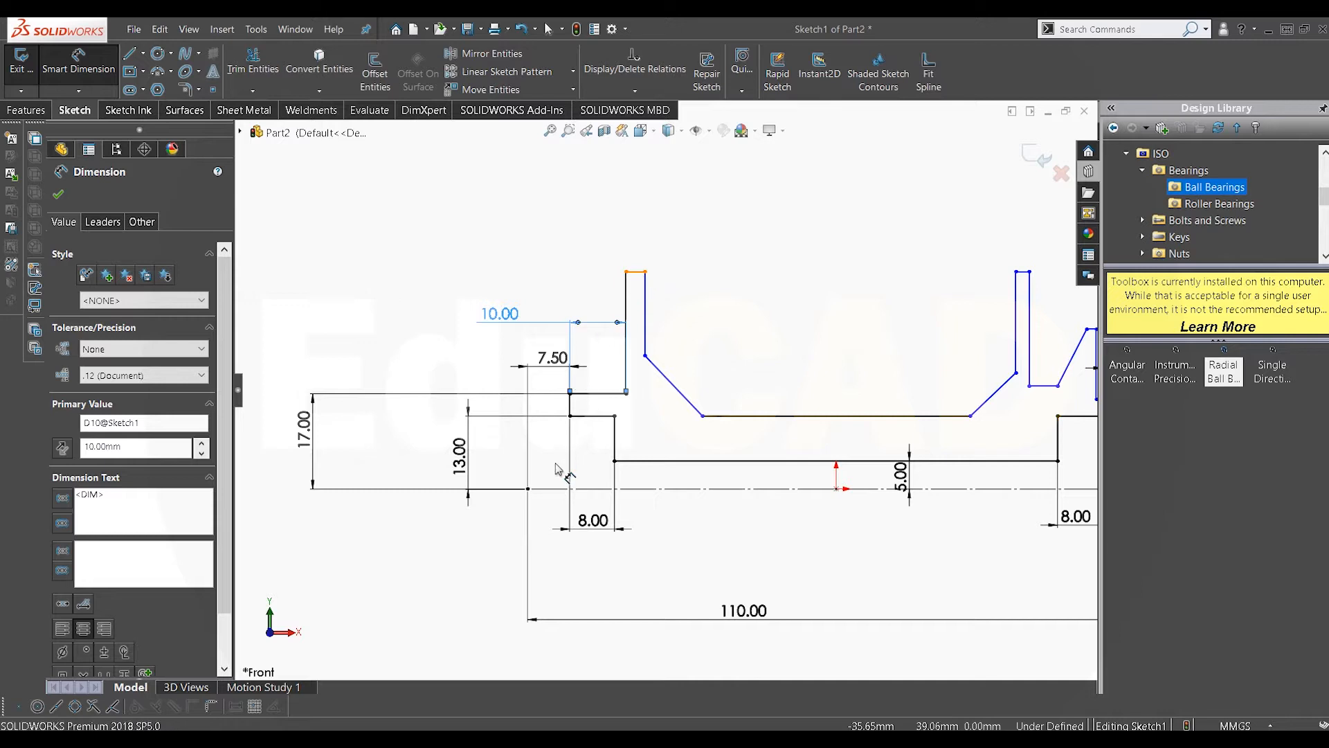
{"action": "left_click", "coordinate": [636, 272]}
{"action": "left_click", "coordinate": [555, 489]}
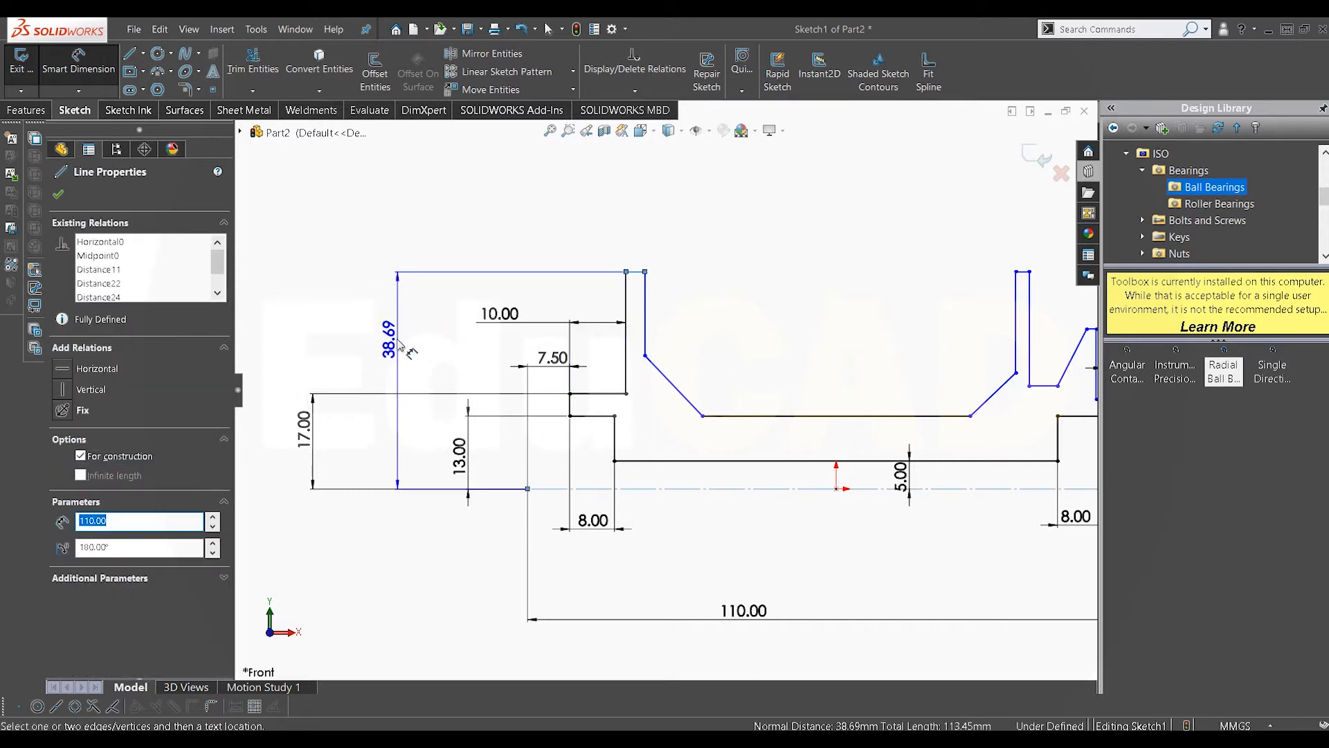
{"action": "left_click", "coordinate": [402, 345]}
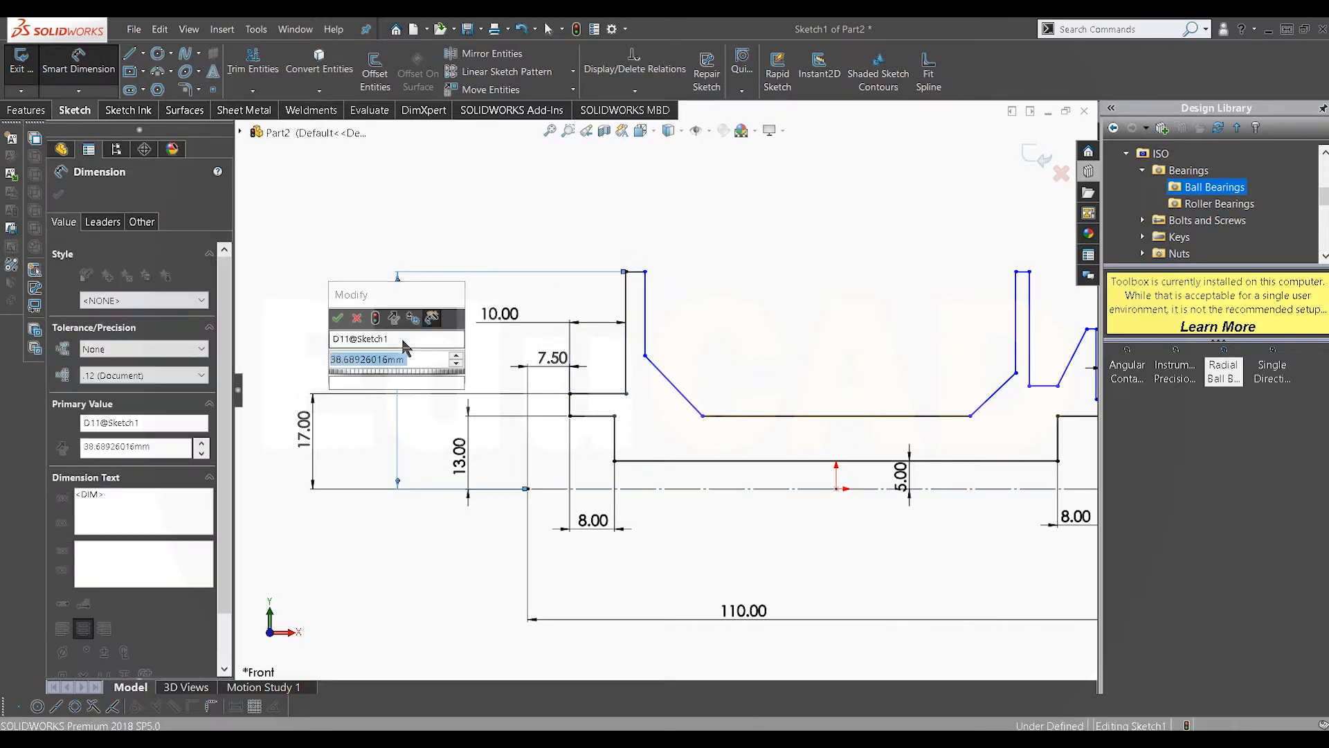
{"action": "type", "text": "35"}
{"action": "key", "text": "Return"}
{"action": "scroll", "coordinate": [670, 320], "scroll_direction": "down", "scroll_amount": 1}
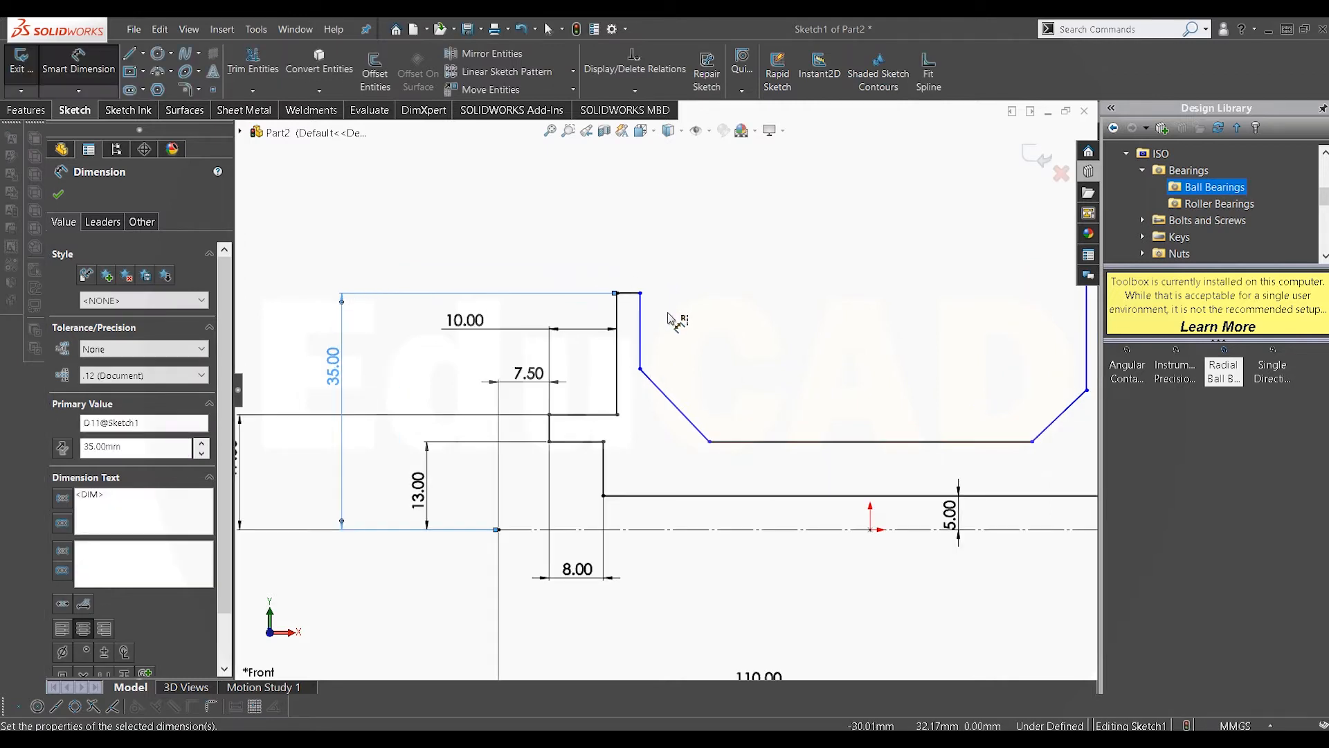
Step: Dimension the left flange's short top edge and set its width to 3 mm
{"action": "left_click", "coordinate": [633, 299]}
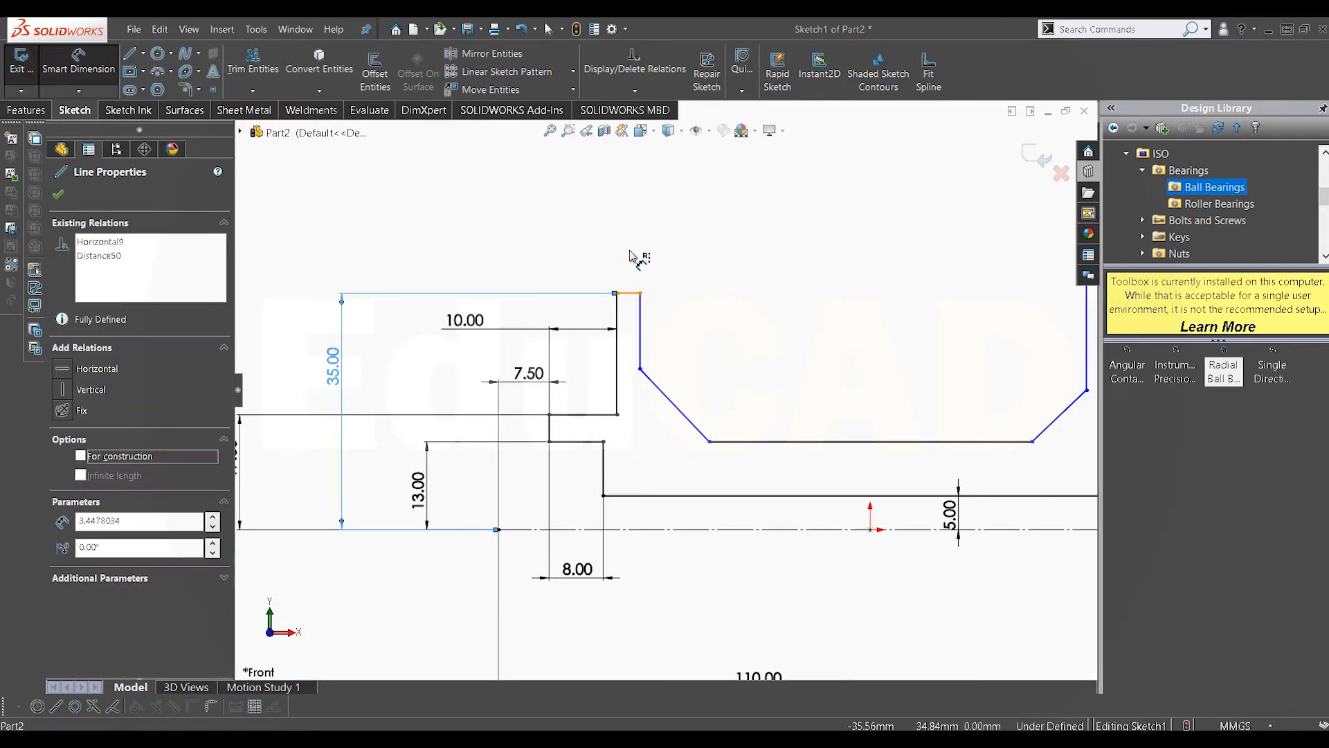
{"action": "left_click", "coordinate": [637, 266]}
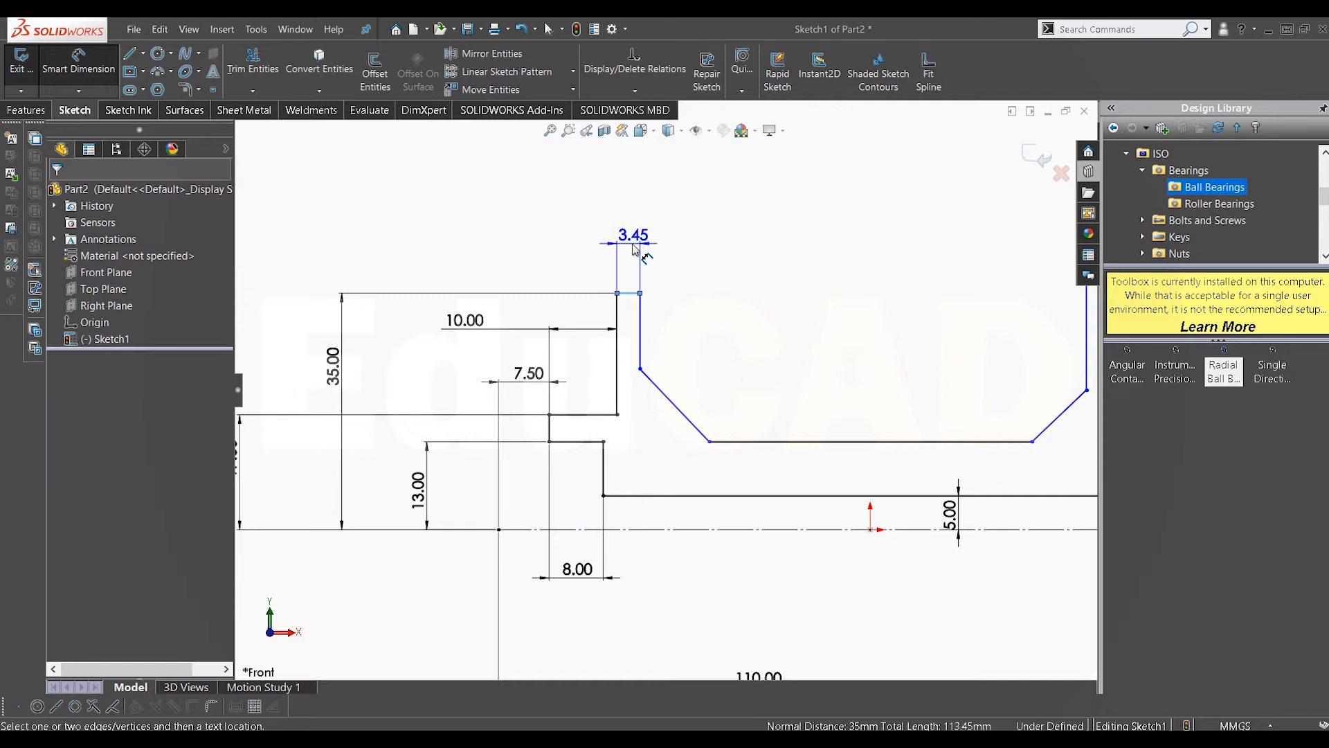
{"action": "left_click", "coordinate": [638, 253]}
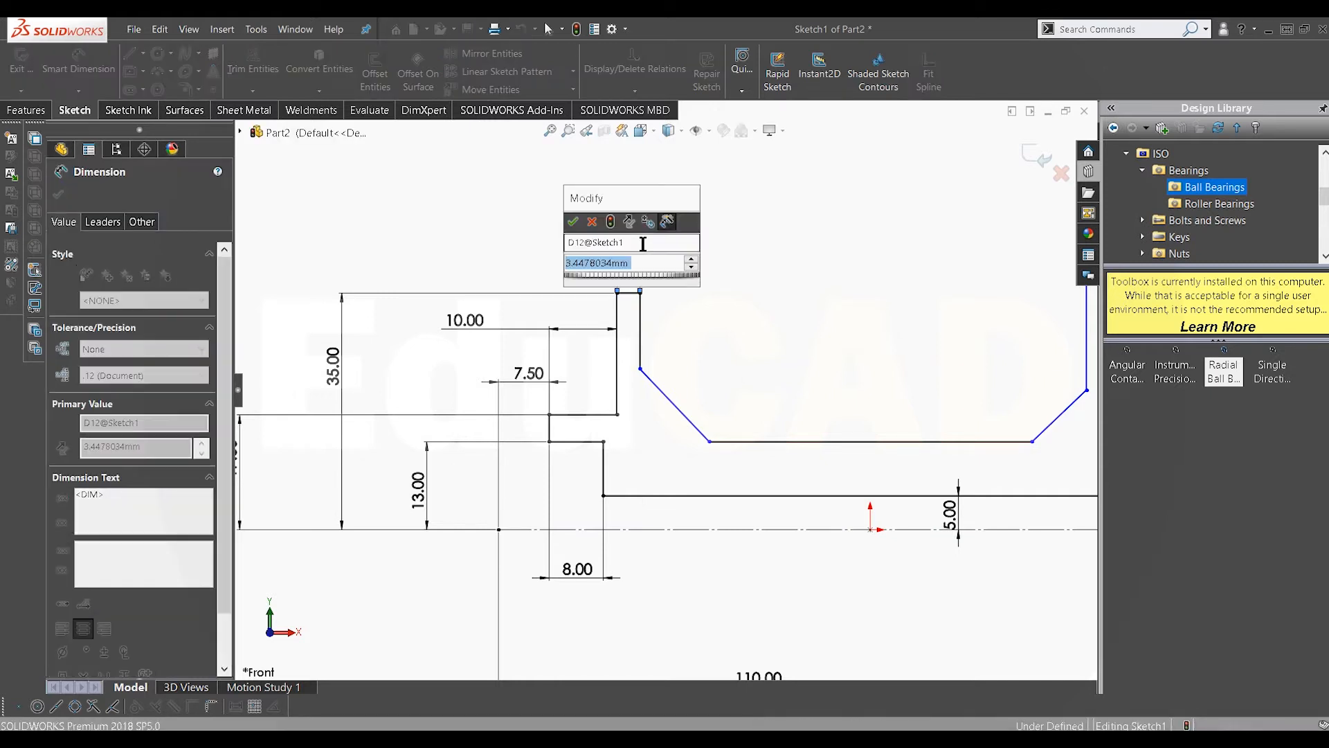
{"action": "type", "text": "3"}
{"action": "key", "text": "Return"}
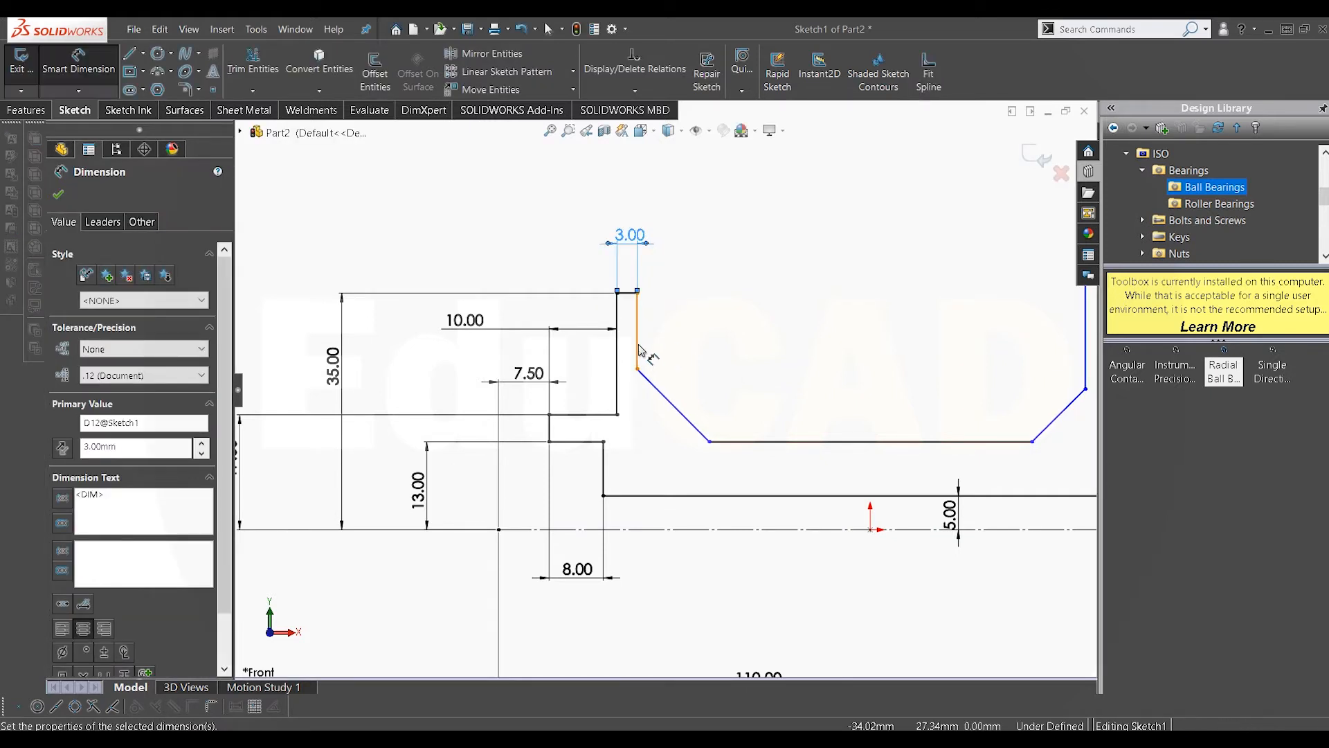
Step: Dimension the left flange's inner vertical edge below its top and set its height to 13.5 mm
{"action": "left_click", "coordinate": [690, 344]}
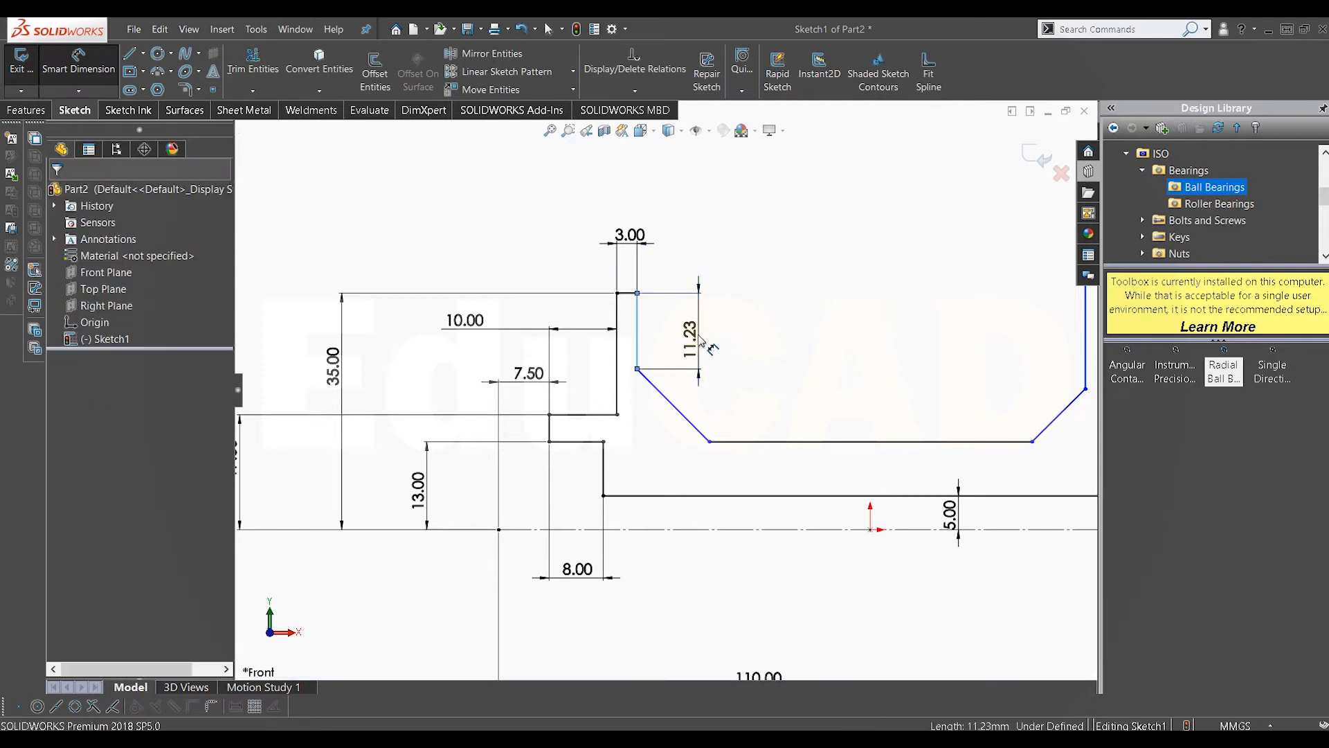
{"action": "left_click", "coordinate": [700, 338]}
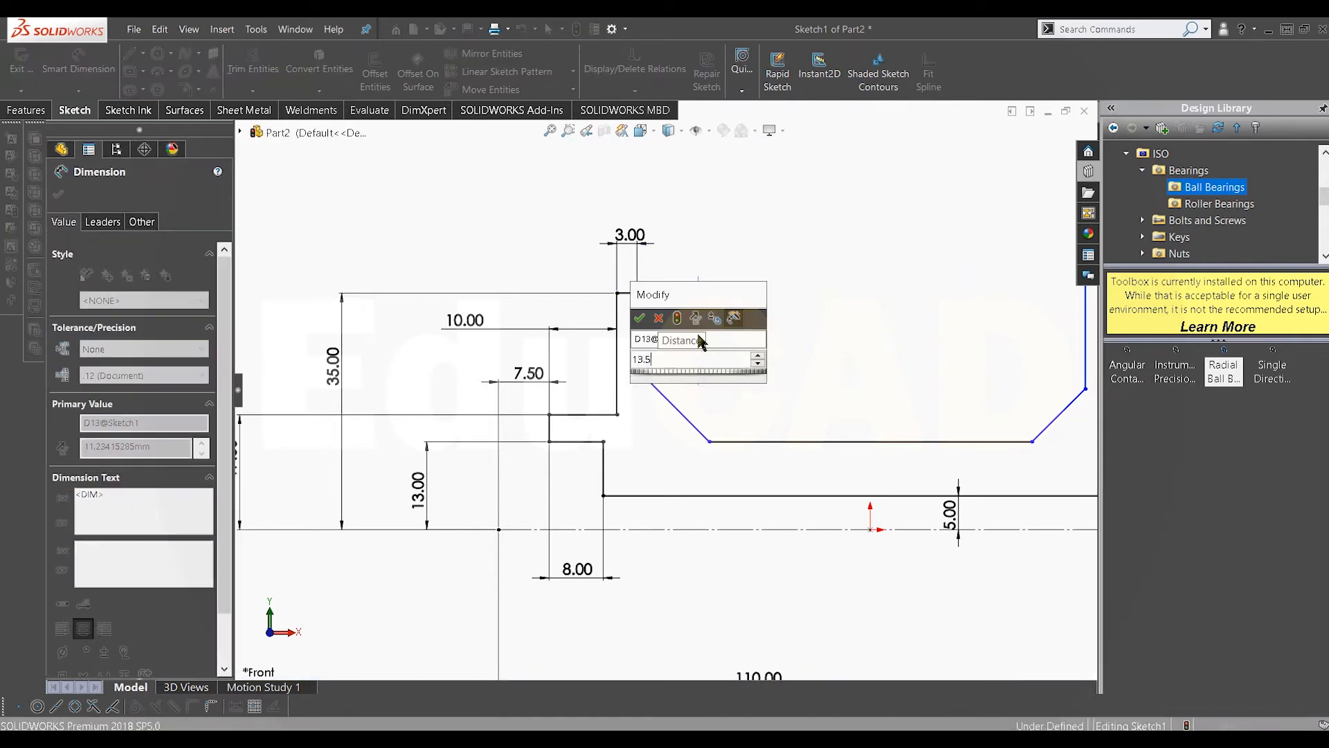
{"action": "key", "text": "Escape"}
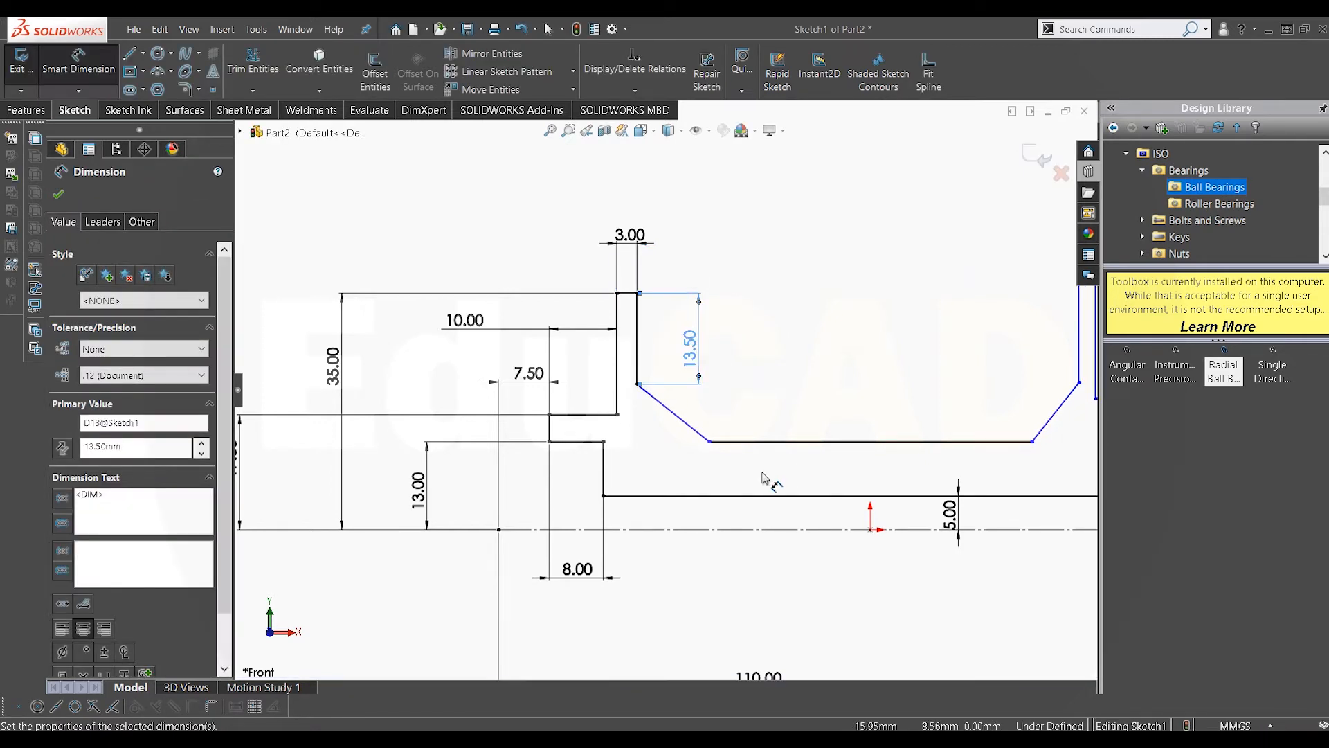
Step: Set the horizontal extent of the left flange's slanted edge to 10 mm, then leave the dimension tool
{"action": "left_click", "coordinate": [708, 450]}
{"action": "left_click", "coordinate": [709, 443]}
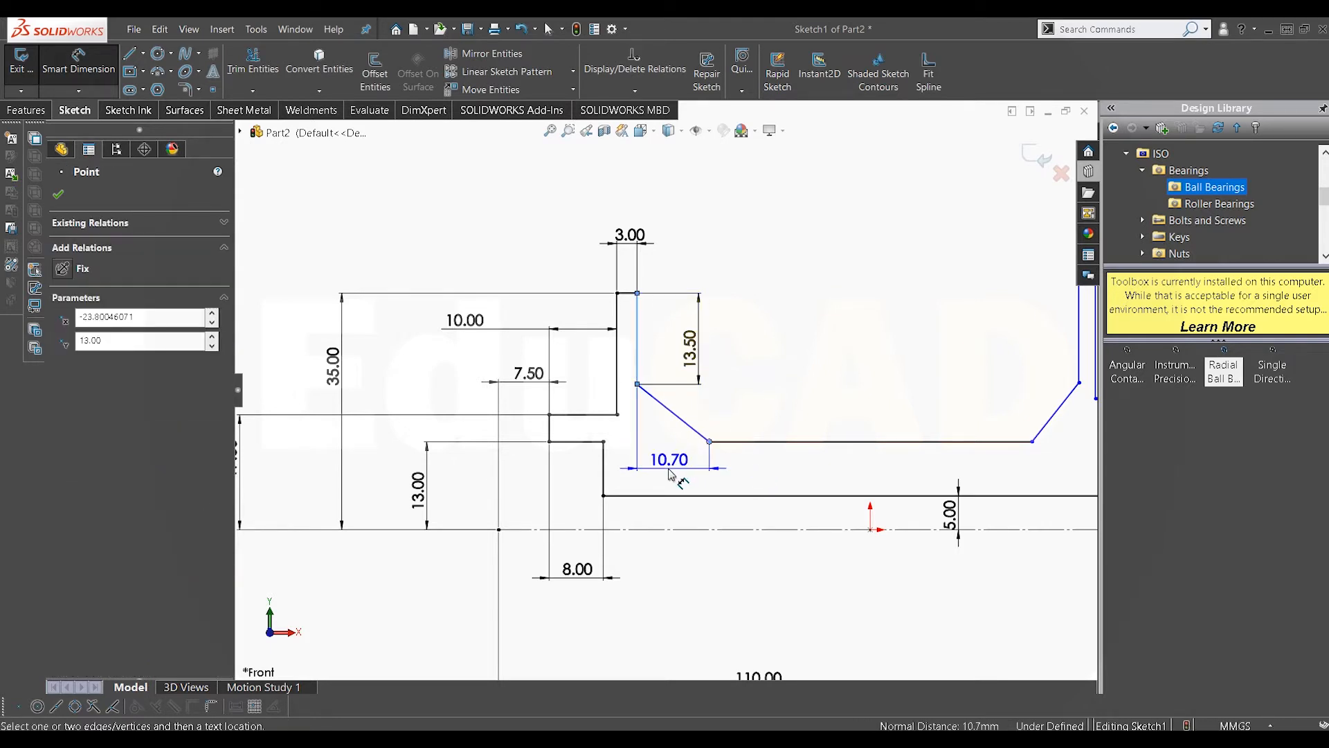
{"action": "left_click", "coordinate": [670, 471]}
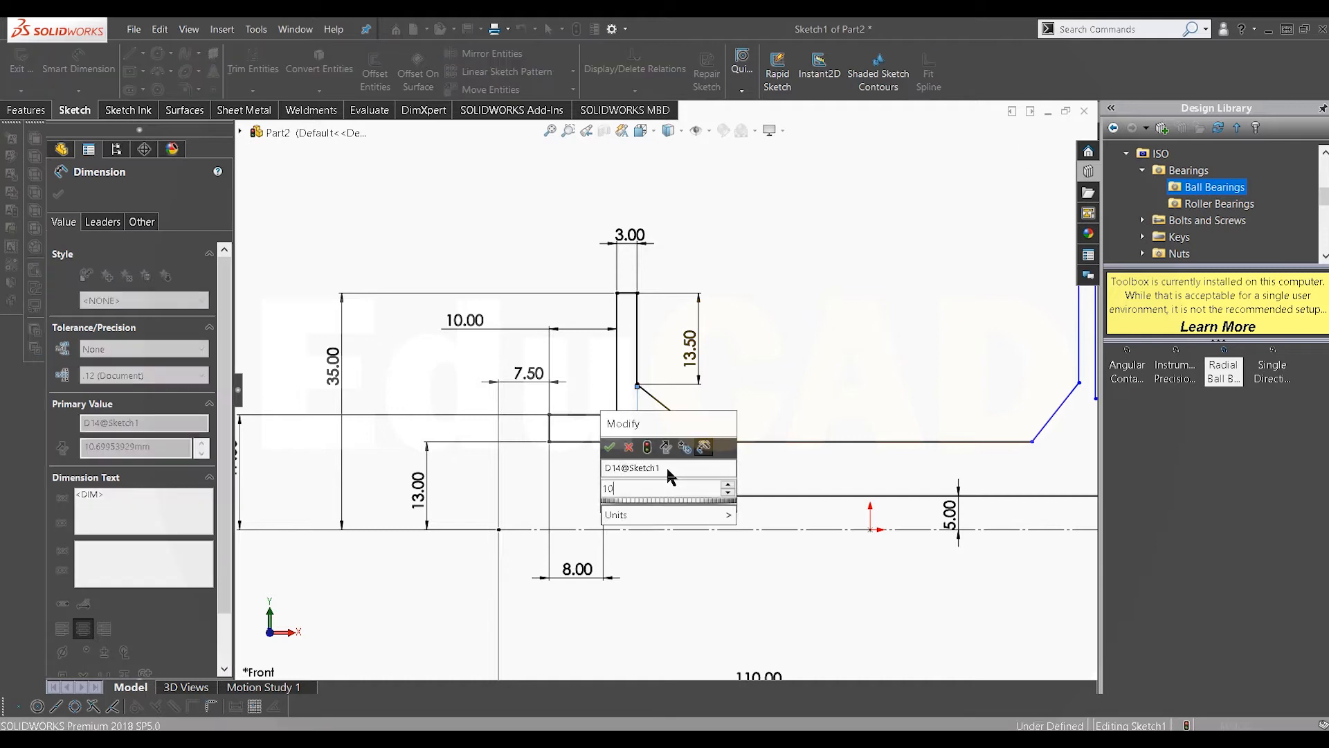
{"action": "key", "text": "Return"}
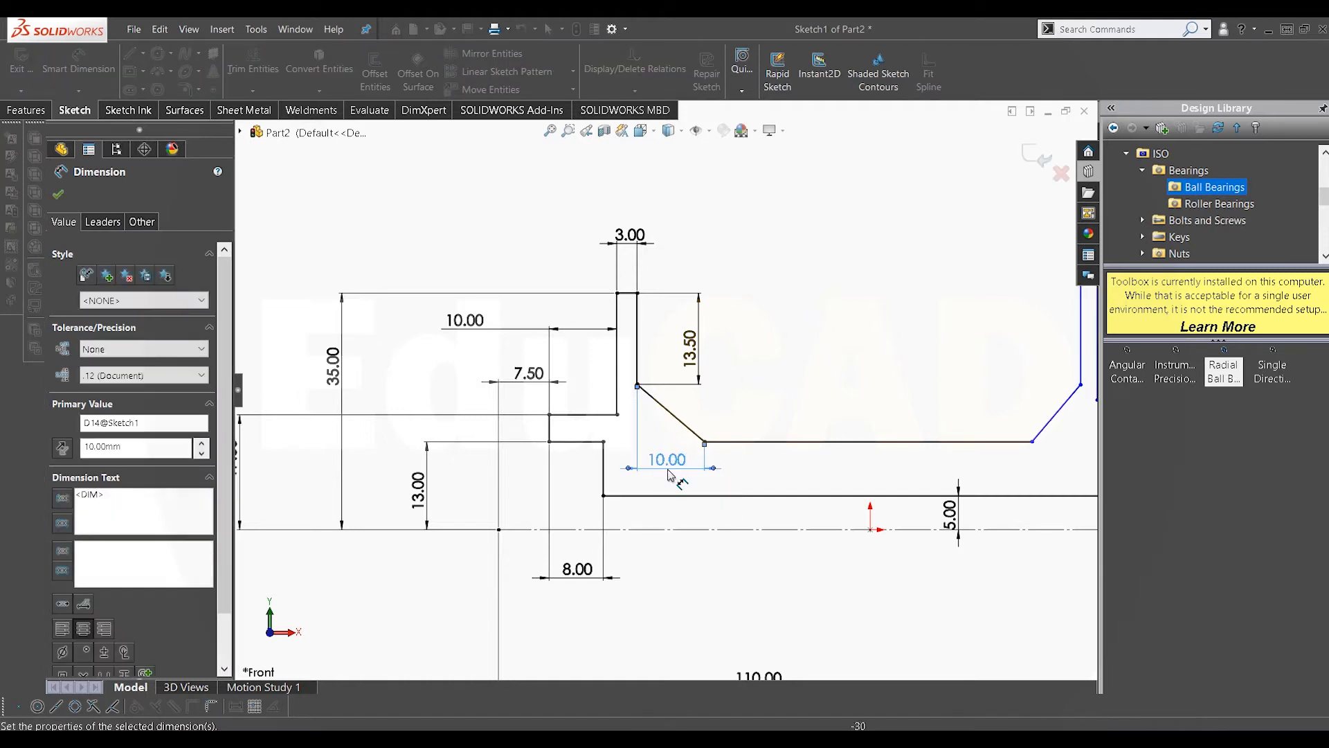
{"action": "scroll", "coordinate": [779, 391], "scroll_direction": "up", "scroll_amount": 3}
{"action": "scroll", "coordinate": [850, 394], "scroll_direction": "down", "scroll_amount": 3}
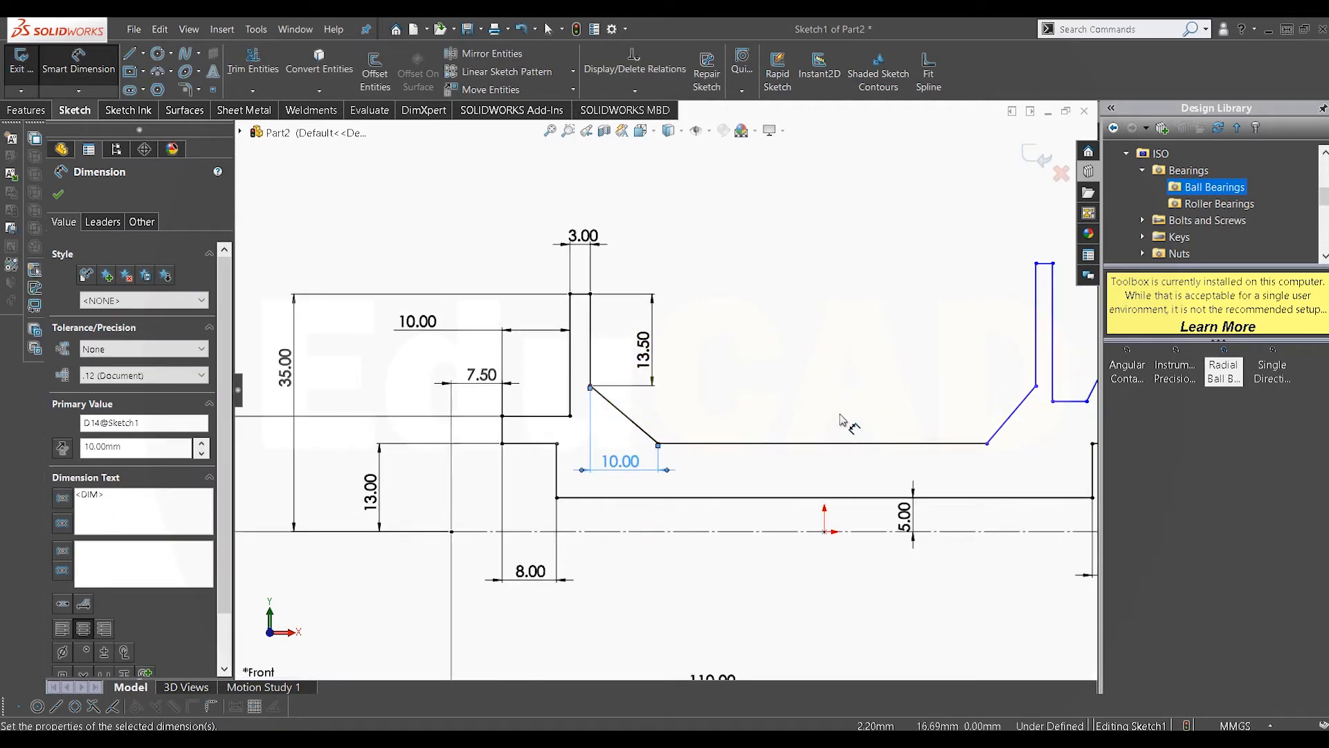
{"action": "right_click", "coordinate": [822, 358]}
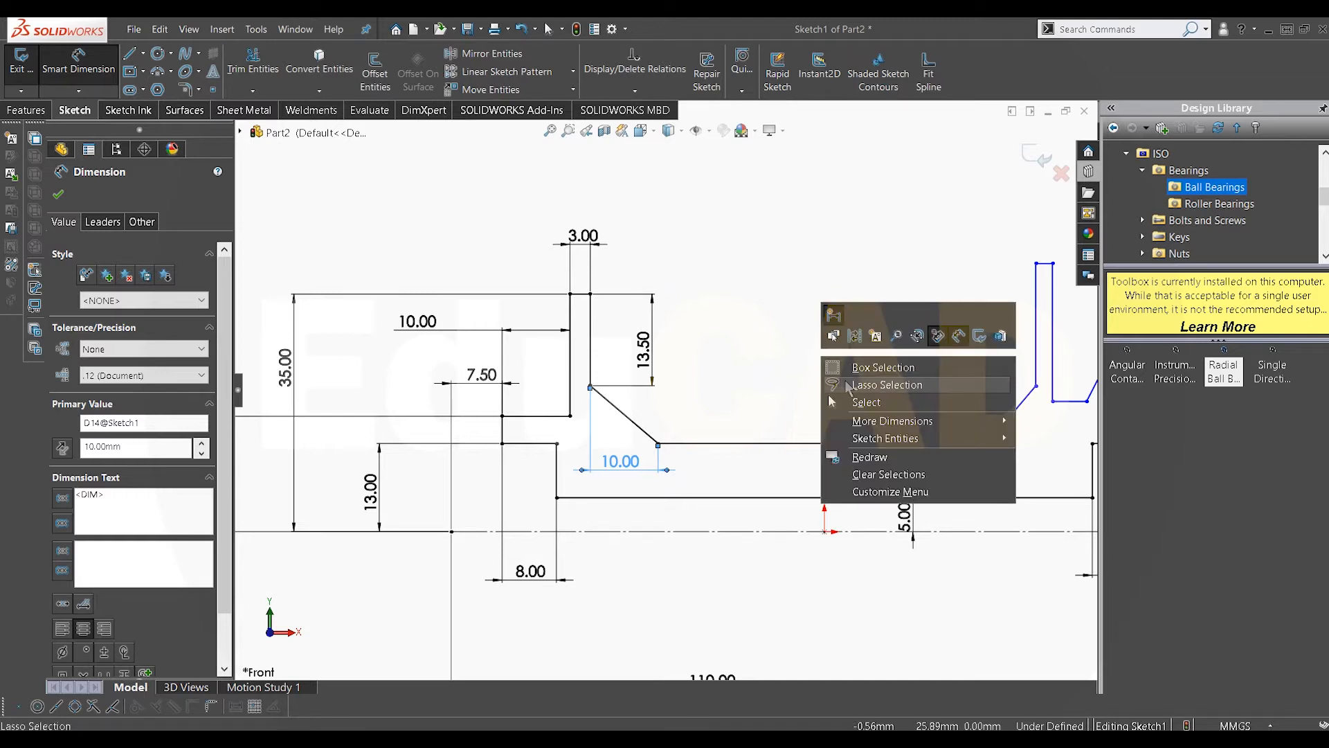
{"action": "left_click", "coordinate": [865, 402]}
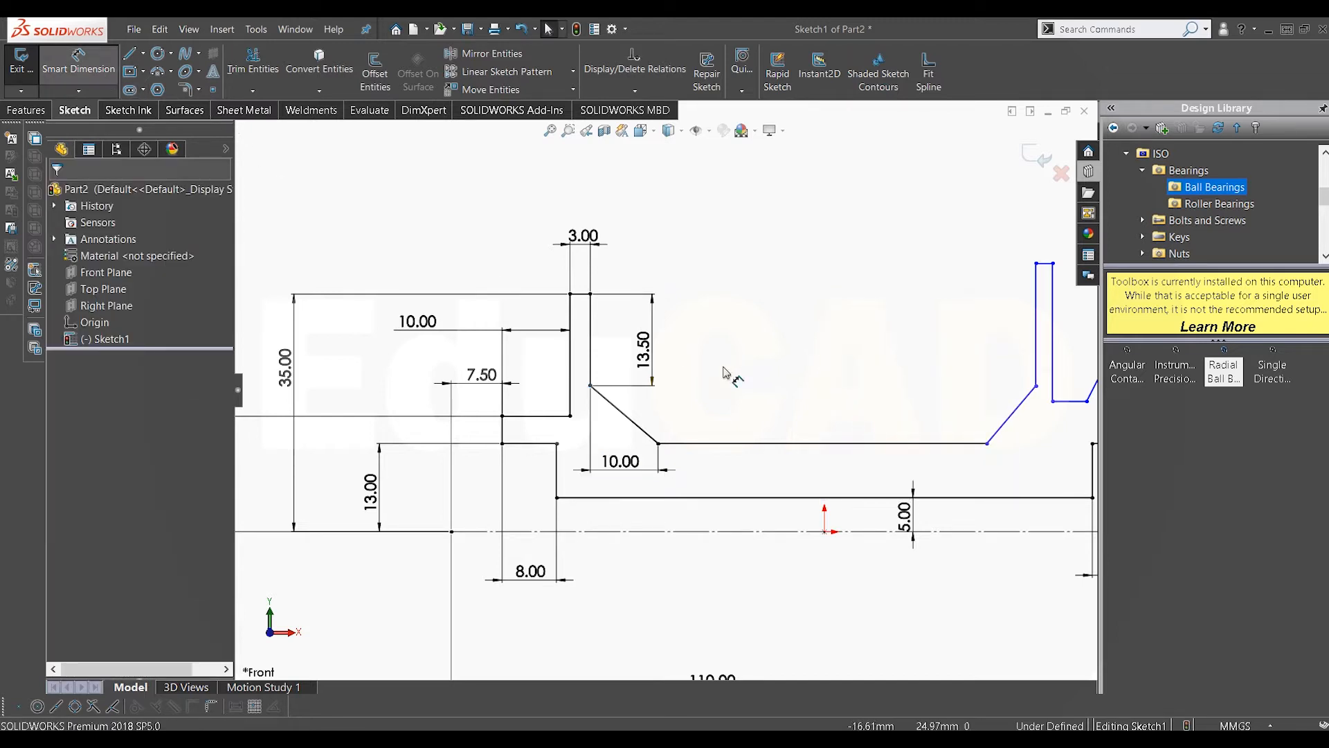
Step: Try to dimension the horizontal hub line's height above the centerline
{"action": "left_click", "coordinate": [803, 497]}
{"action": "left_click", "coordinate": [794, 443]}
{"action": "left_click", "coordinate": [796, 498]}
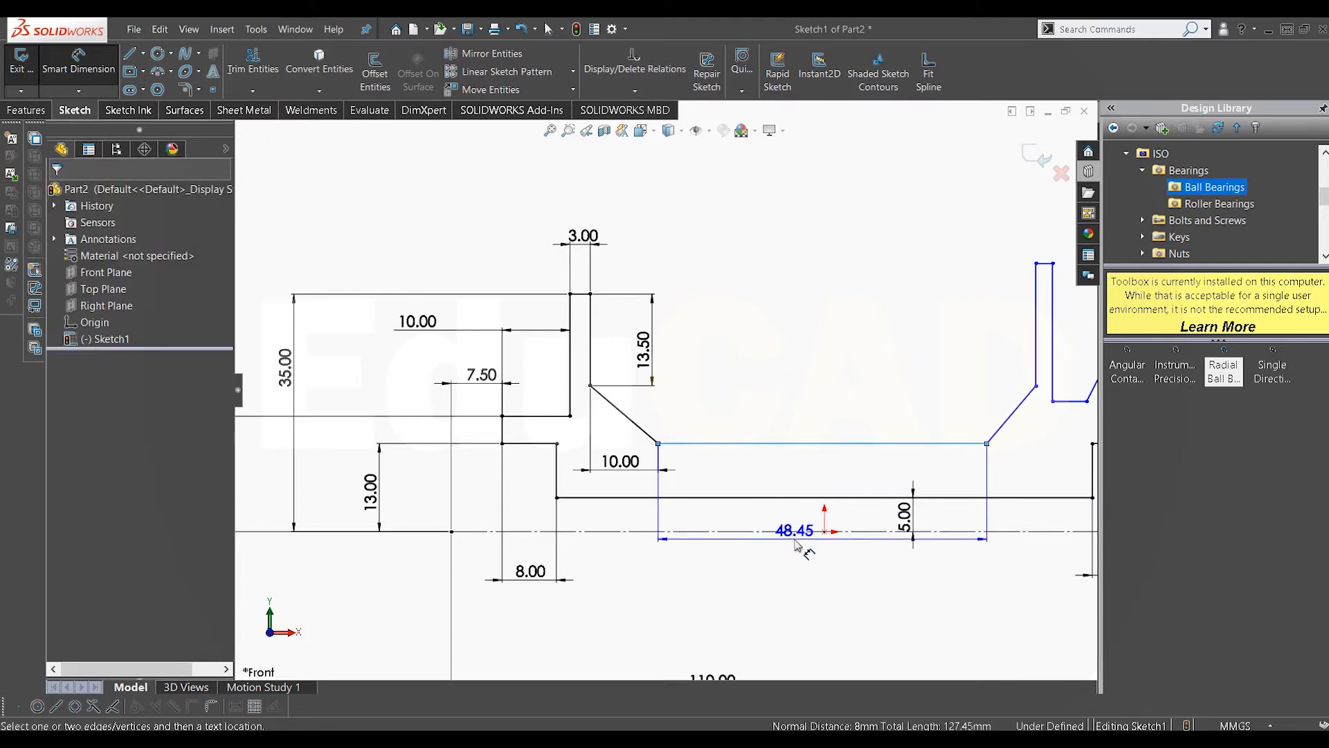
{"action": "left_click", "coordinate": [796, 531]}
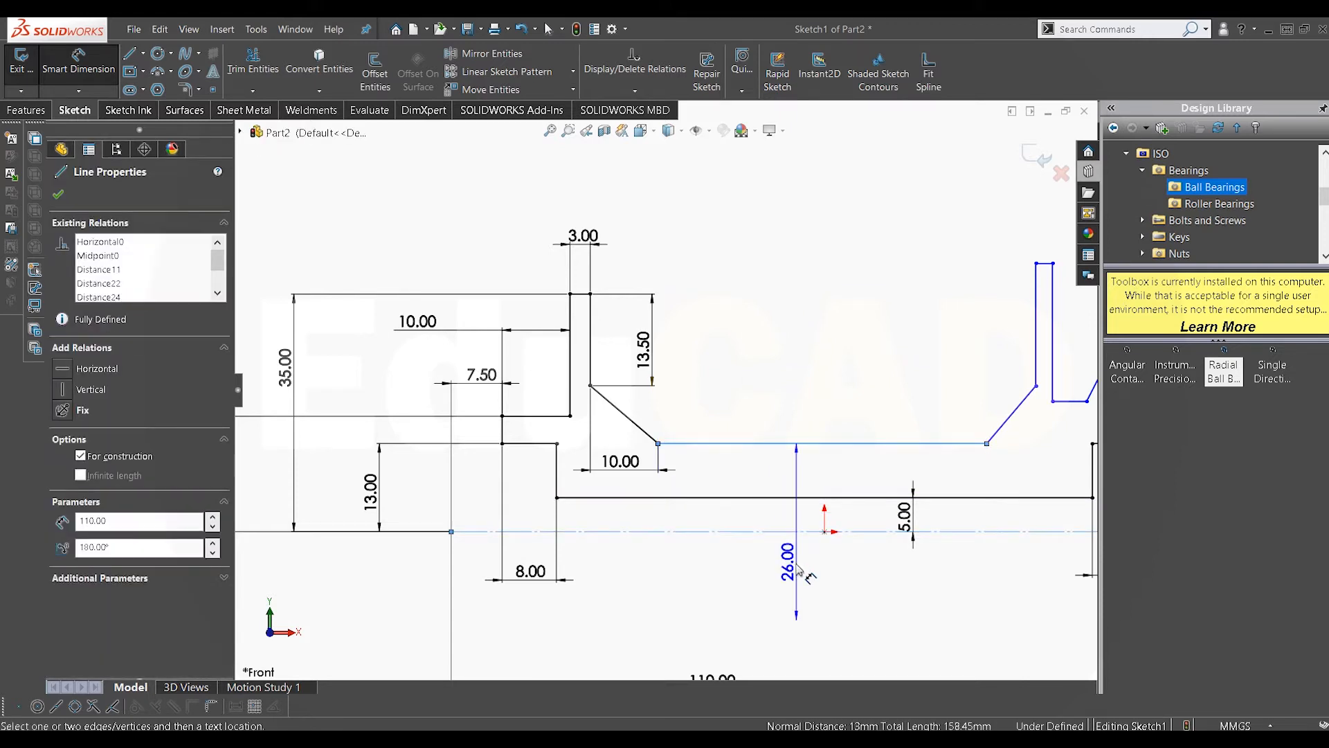
{"action": "left_click", "coordinate": [795, 562]}
{"action": "left_click", "coordinate": [740, 289]}
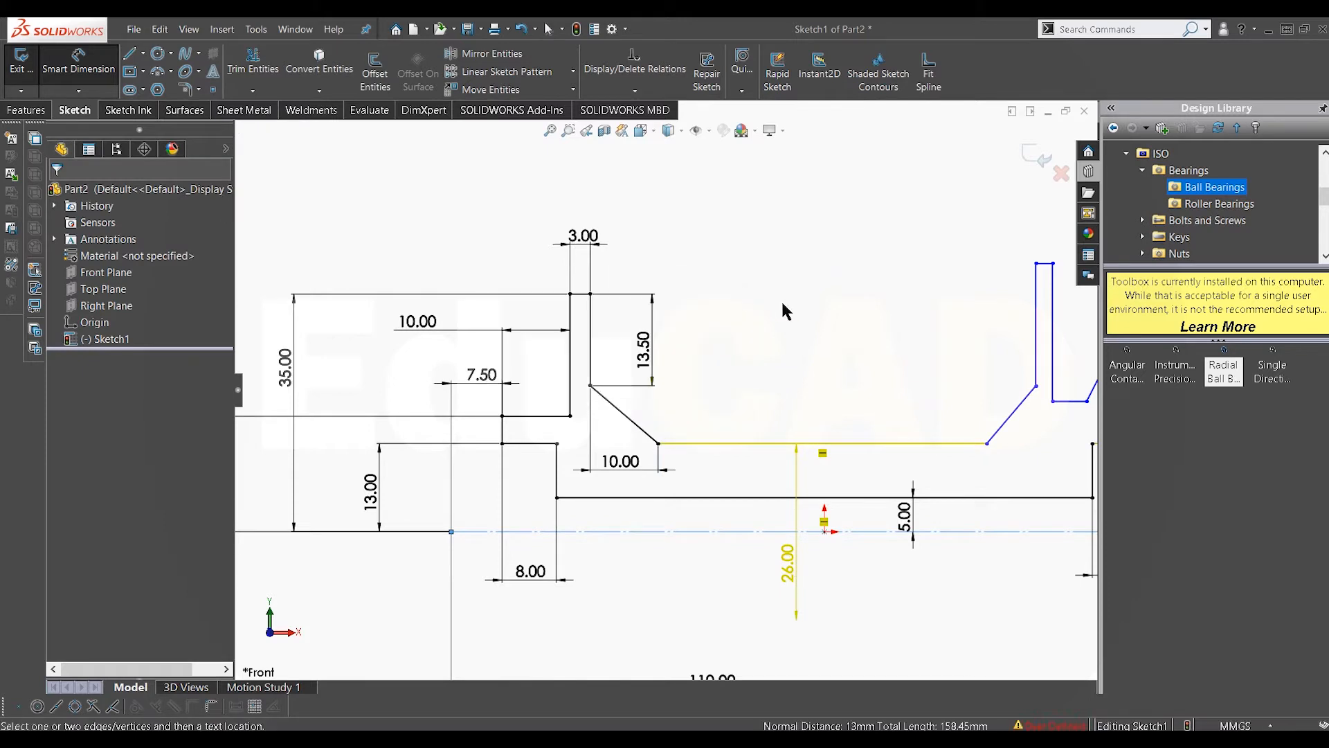
{"action": "scroll", "coordinate": [964, 389], "scroll_direction": "up", "scroll_amount": 2}
{"action": "scroll", "coordinate": [966, 393], "scroll_direction": "down", "scroll_amount": 2}
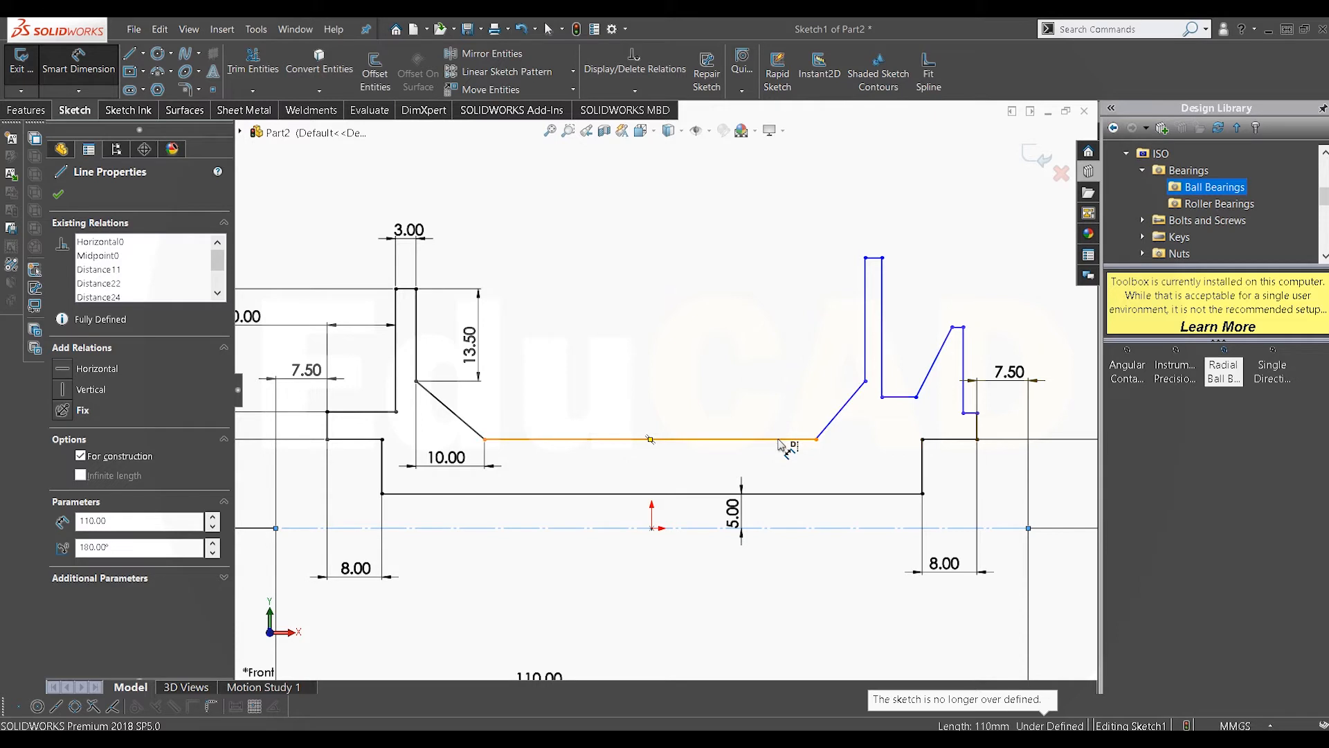
Step: Set the horizontal extent of the right flange's slanted edge to 10 mm
{"action": "left_click", "coordinate": [817, 440]}
{"action": "left_click", "coordinate": [866, 381]}
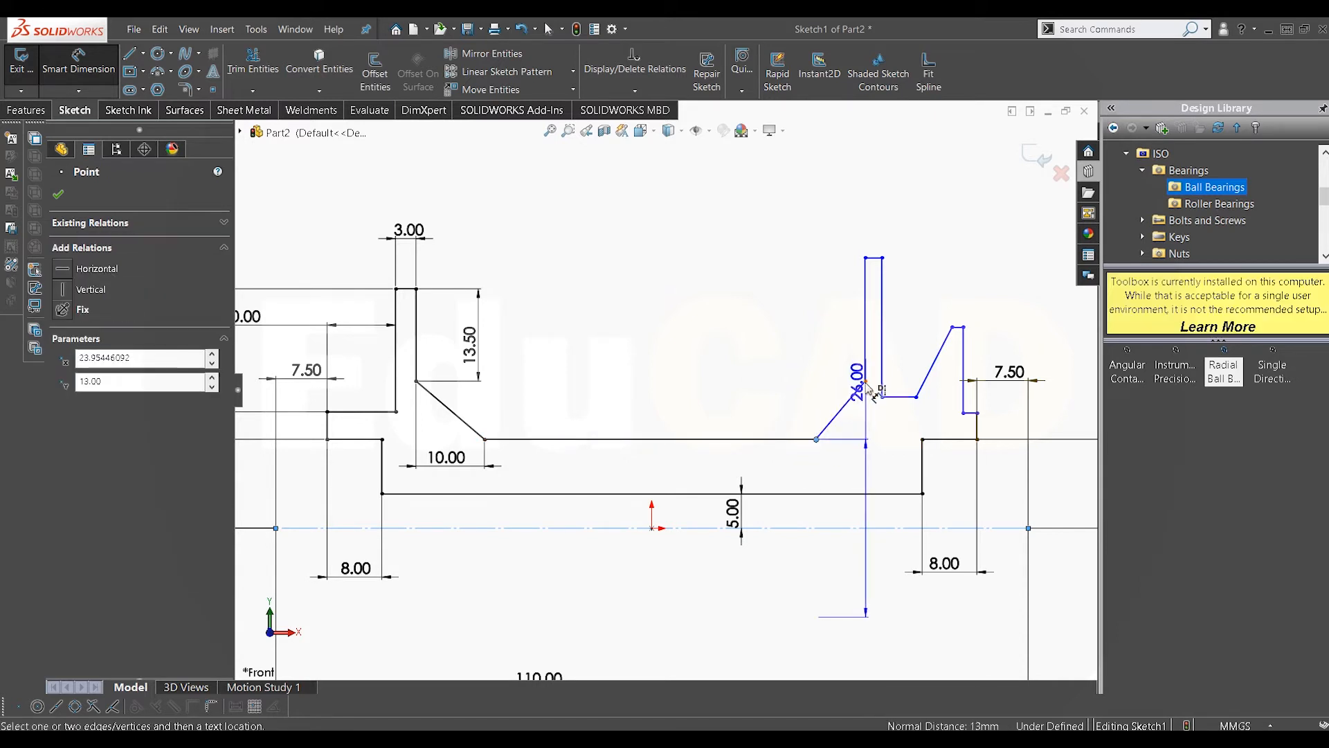
{"action": "left_click", "coordinate": [839, 466]}
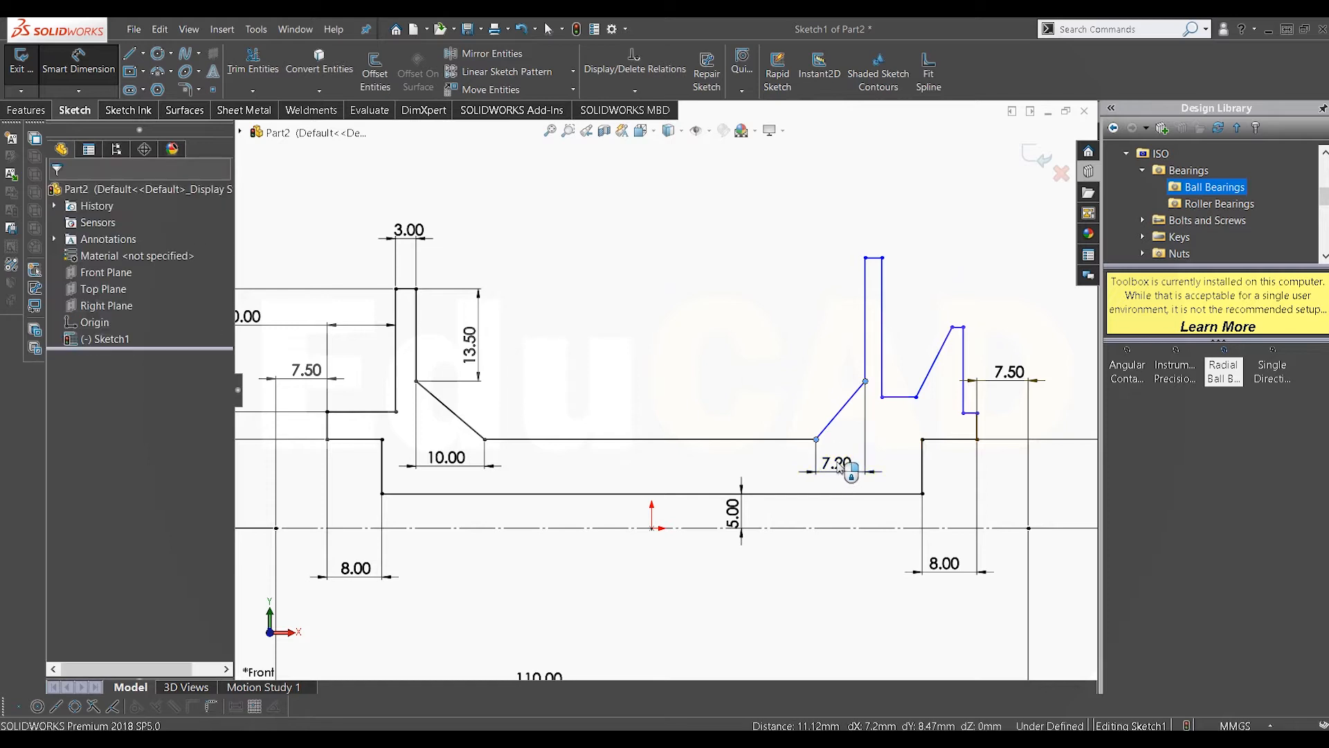
{"action": "type", "text": "10"}
{"action": "key", "text": "Return"}
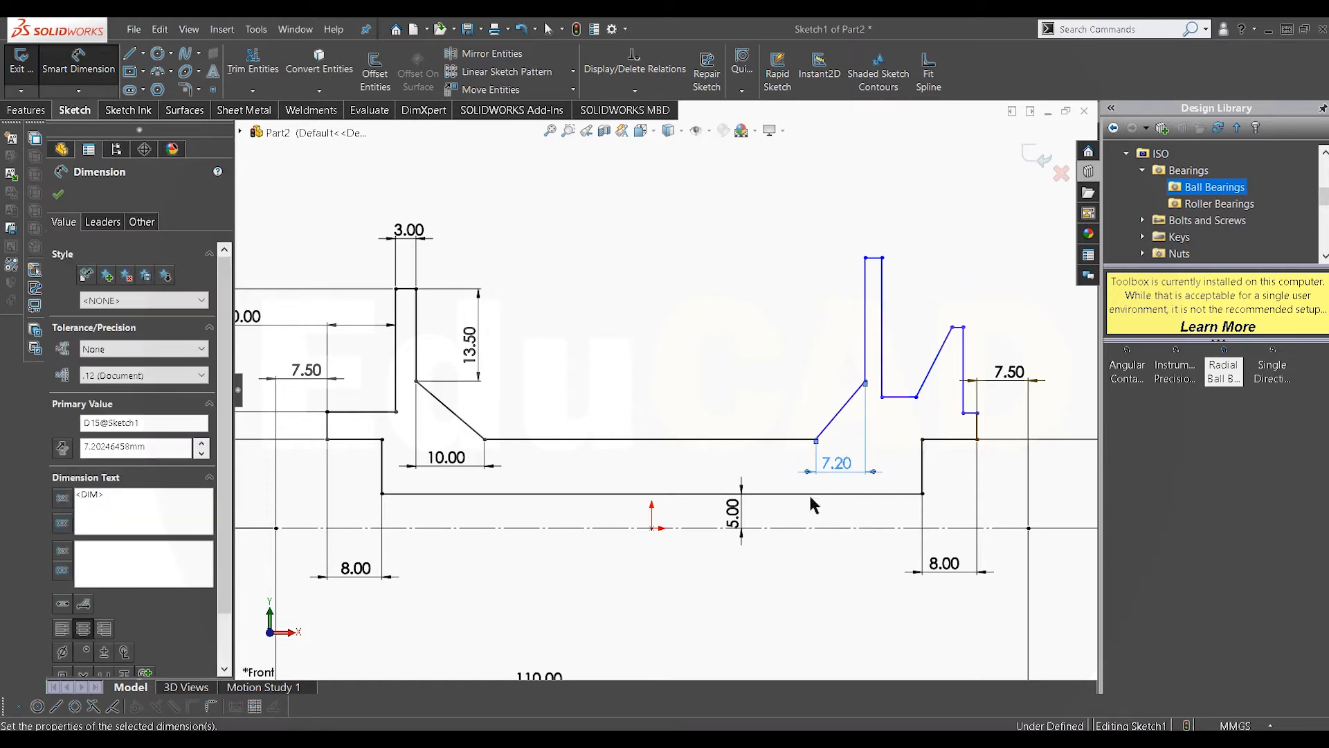
Step: Dimension the right flange's inner vertical edge below its top and set its height to 13.5 mm
{"action": "left_click", "coordinate": [884, 339]}
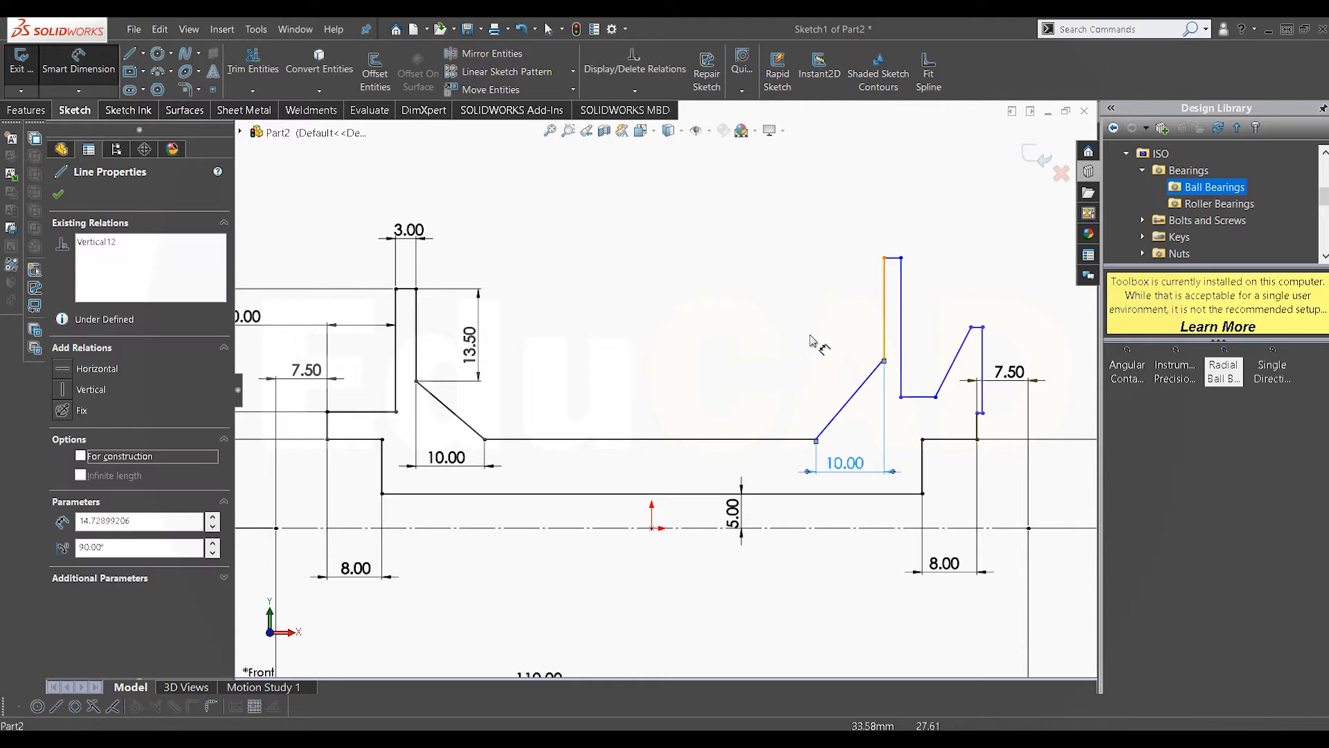
{"action": "left_click", "coordinate": [813, 340]}
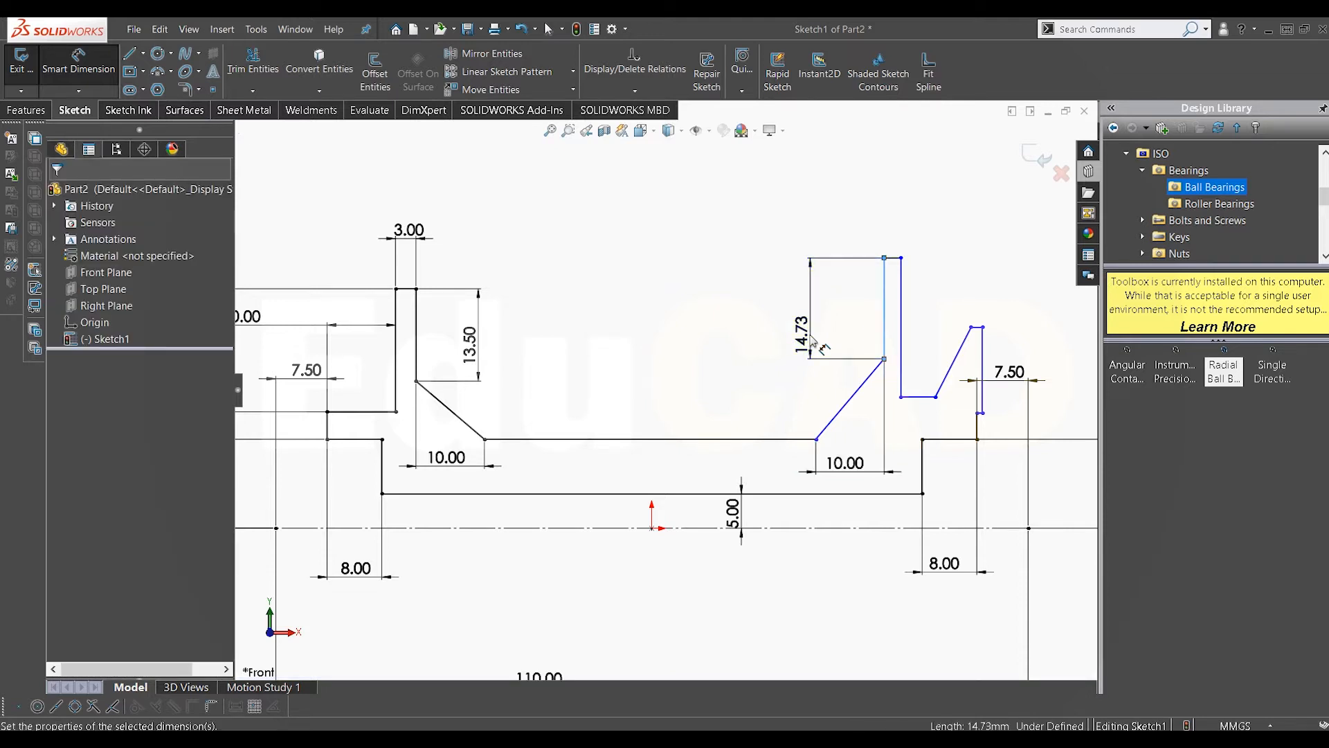
{"action": "type", "text": "13.5"}
{"action": "key", "text": "Return"}
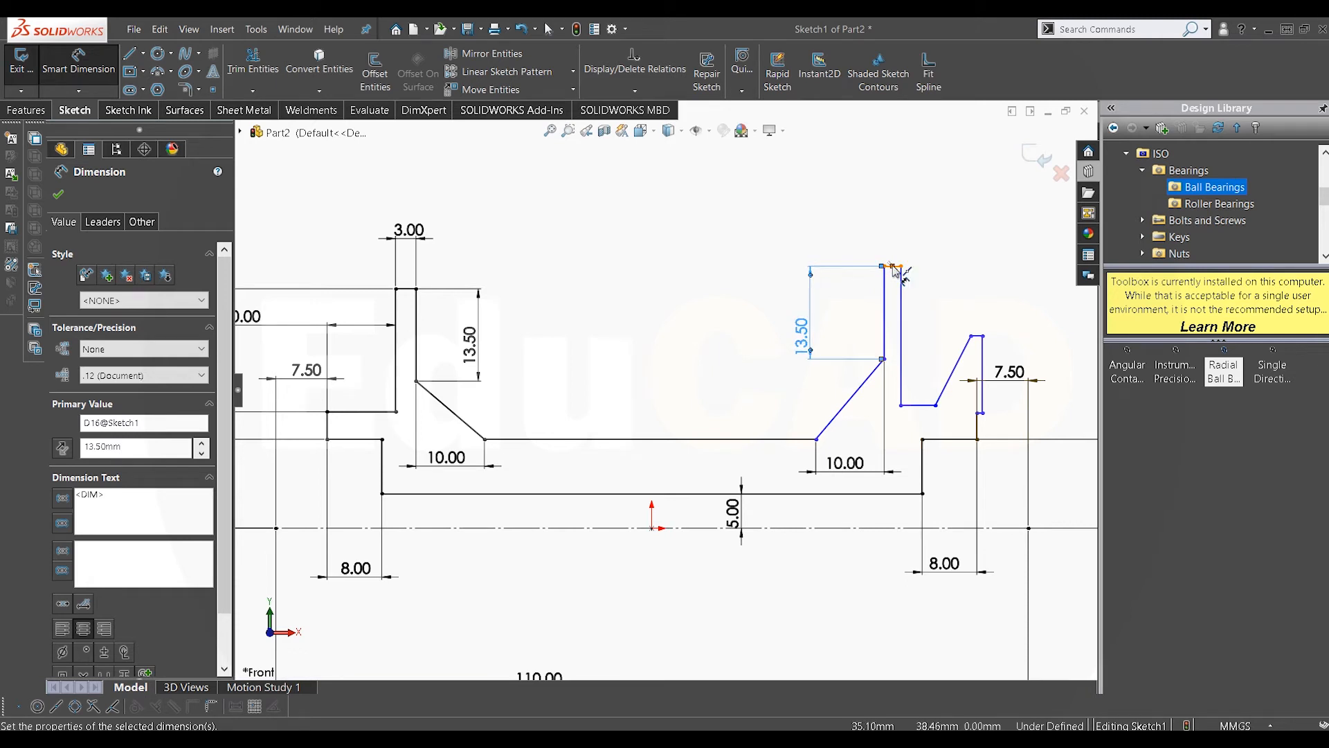
Step: Set the width of the right flange's short top edge to 3 mm, then leave the dimension tool
{"action": "scroll", "coordinate": [908, 270], "scroll_direction": "down", "scroll_amount": 2}
{"action": "left_click", "coordinate": [869, 282]}
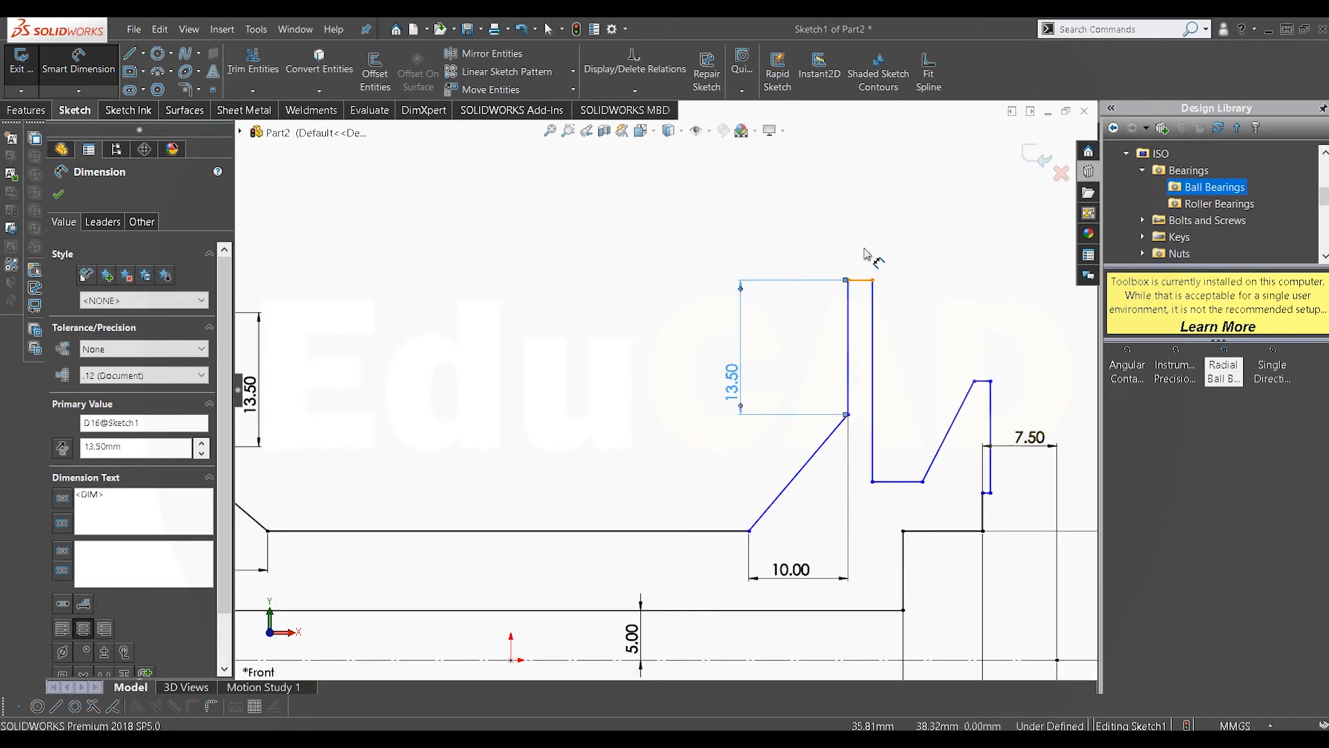
{"action": "left_click", "coordinate": [862, 224]}
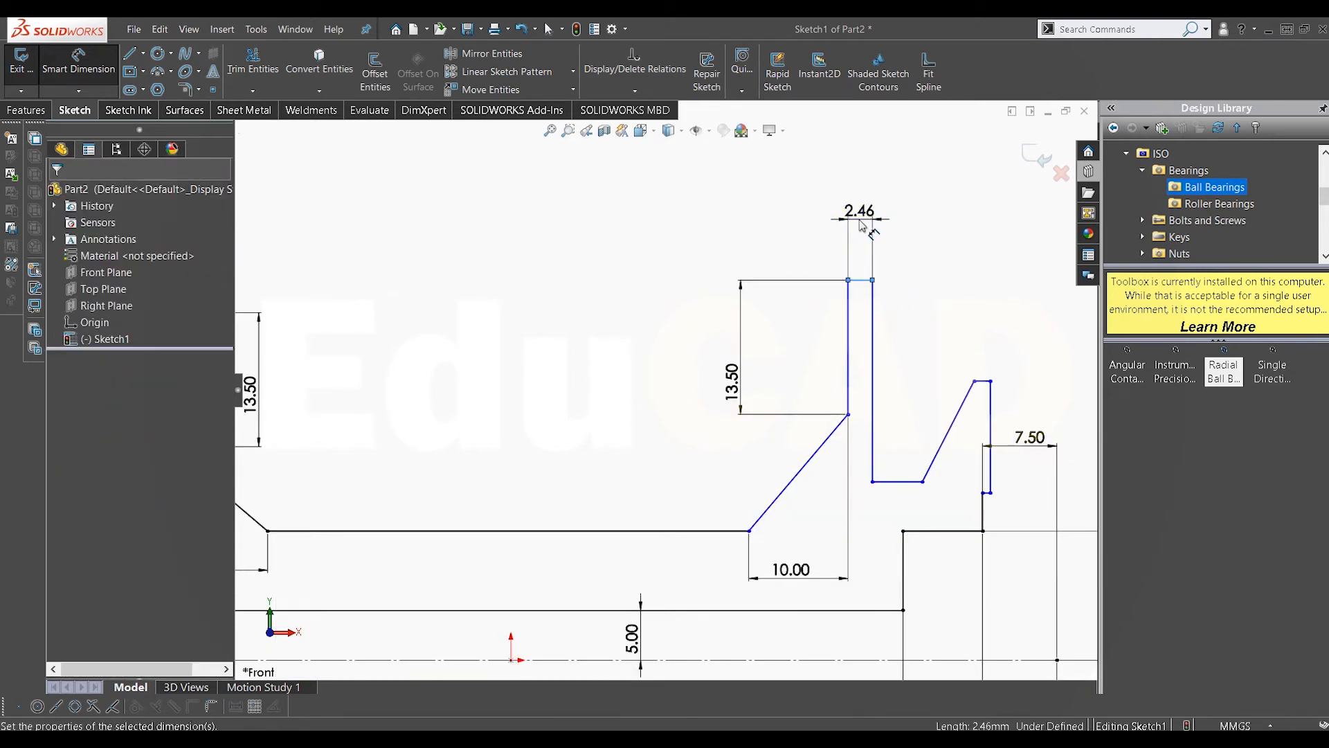
{"action": "left_click", "coordinate": [862, 224]}
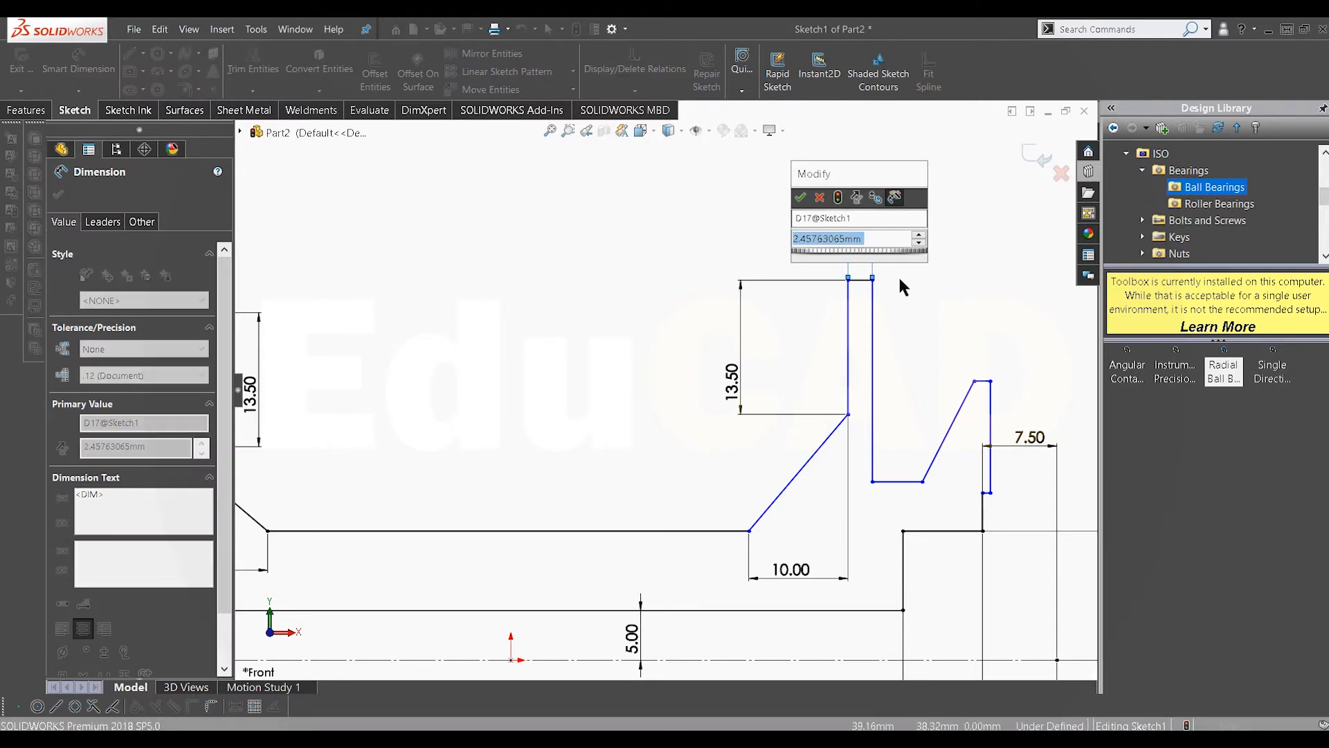
{"action": "type", "text": "3"}
{"action": "key", "text": "Return"}
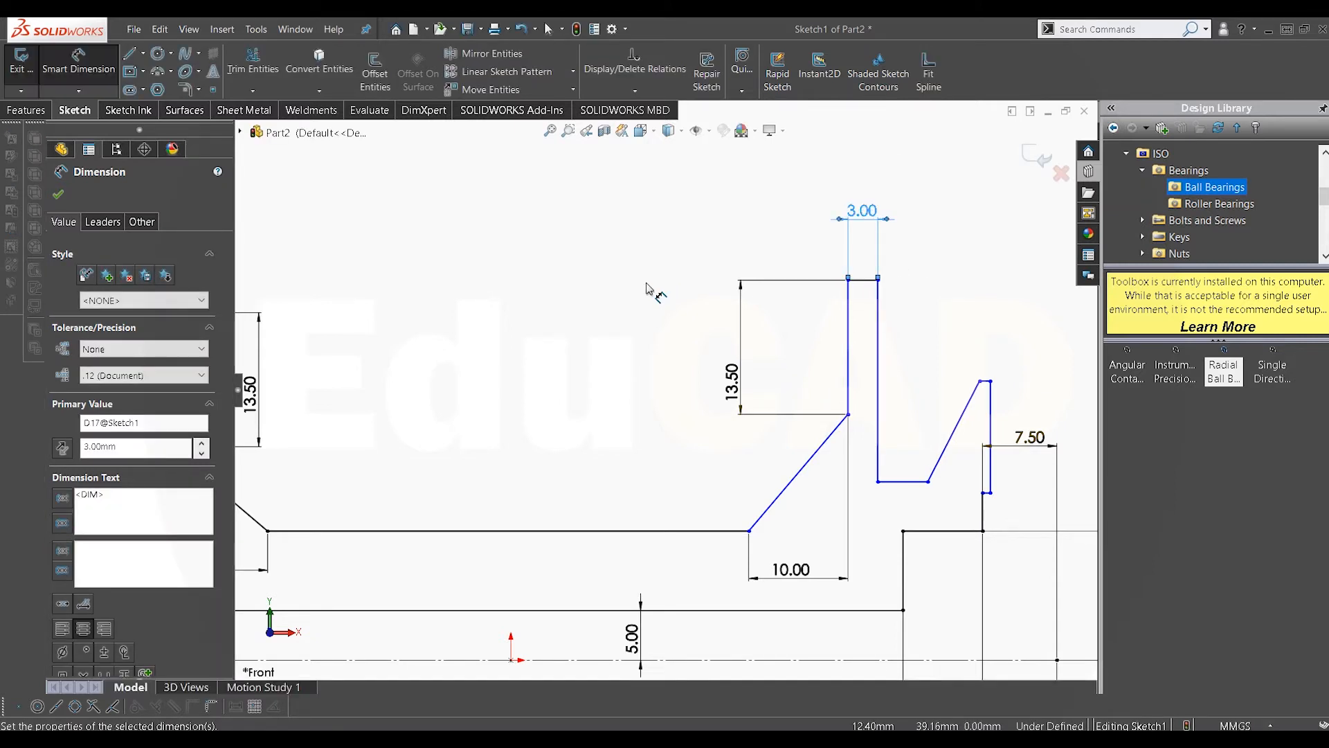
{"action": "right_click", "coordinate": [670, 332]}
{"action": "left_click", "coordinate": [684, 318]}
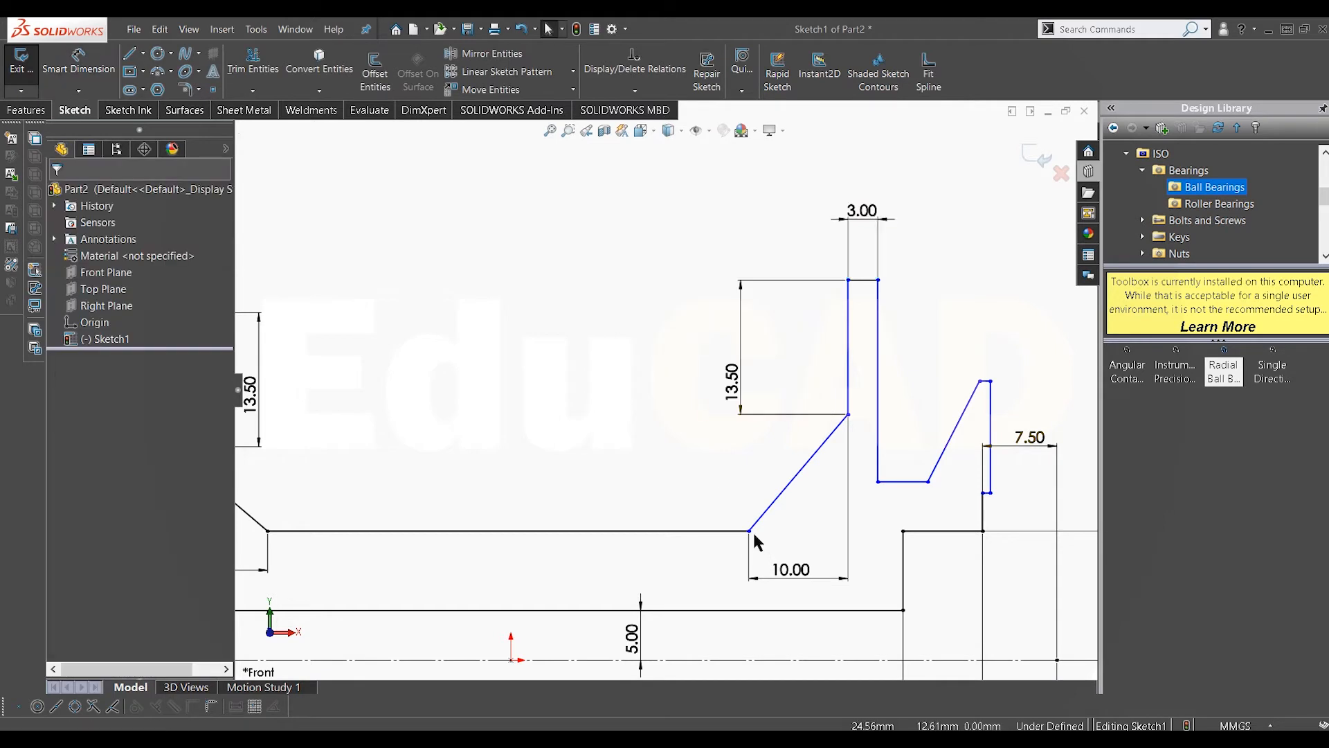
Step: Drag the right flange's slanted base and notch vertices leftward to roughly reshape its outline, then zoom to fit
{"action": "left_click_drag", "start_coordinate": [745, 533], "coordinate": [654, 532]}
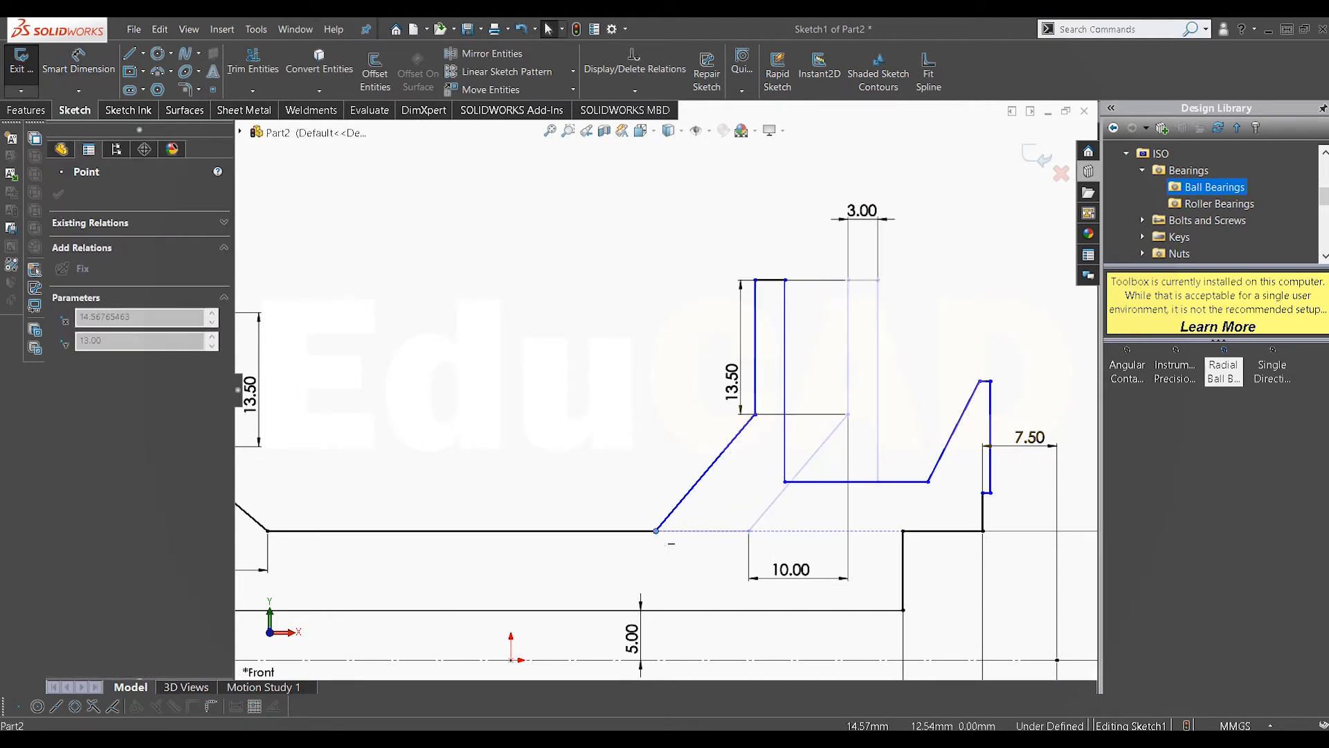
{"action": "left_click", "coordinate": [1025, 467]}
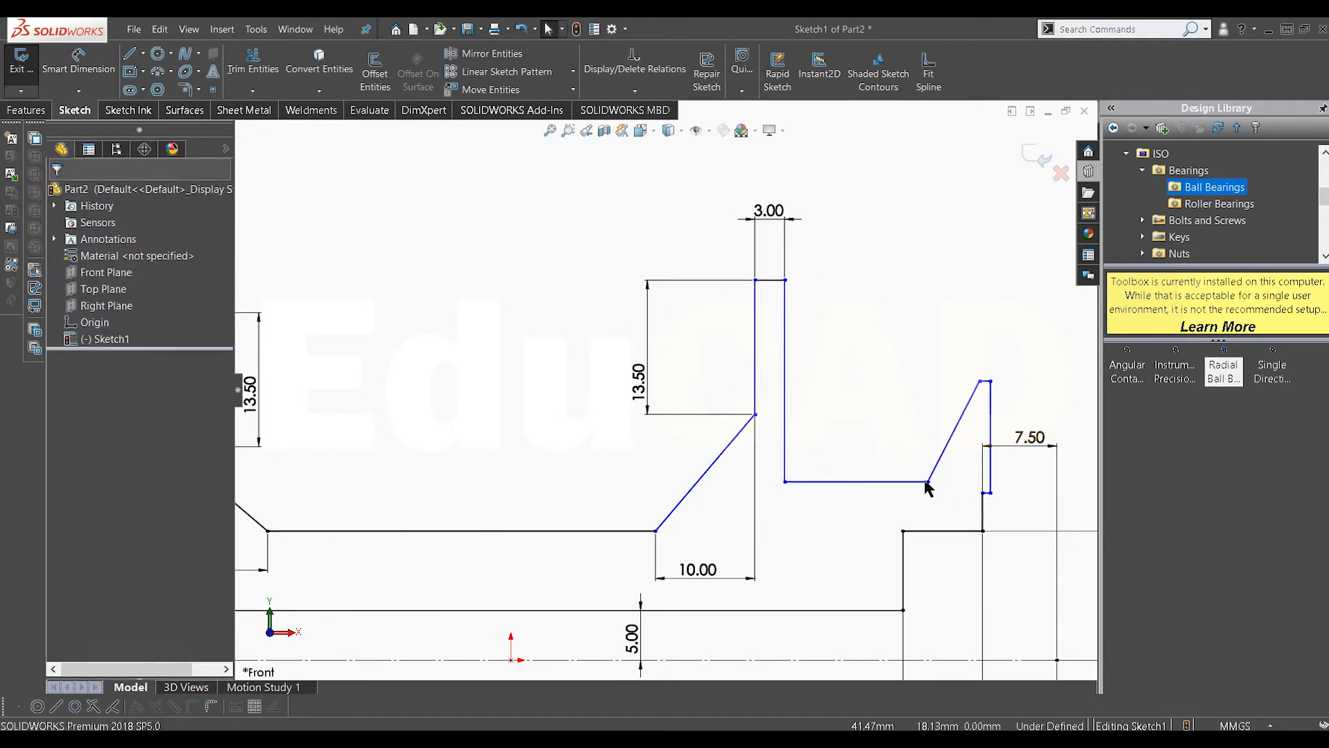
{"action": "left_click_drag", "start_coordinate": [928, 481], "coordinate": [860, 484]}
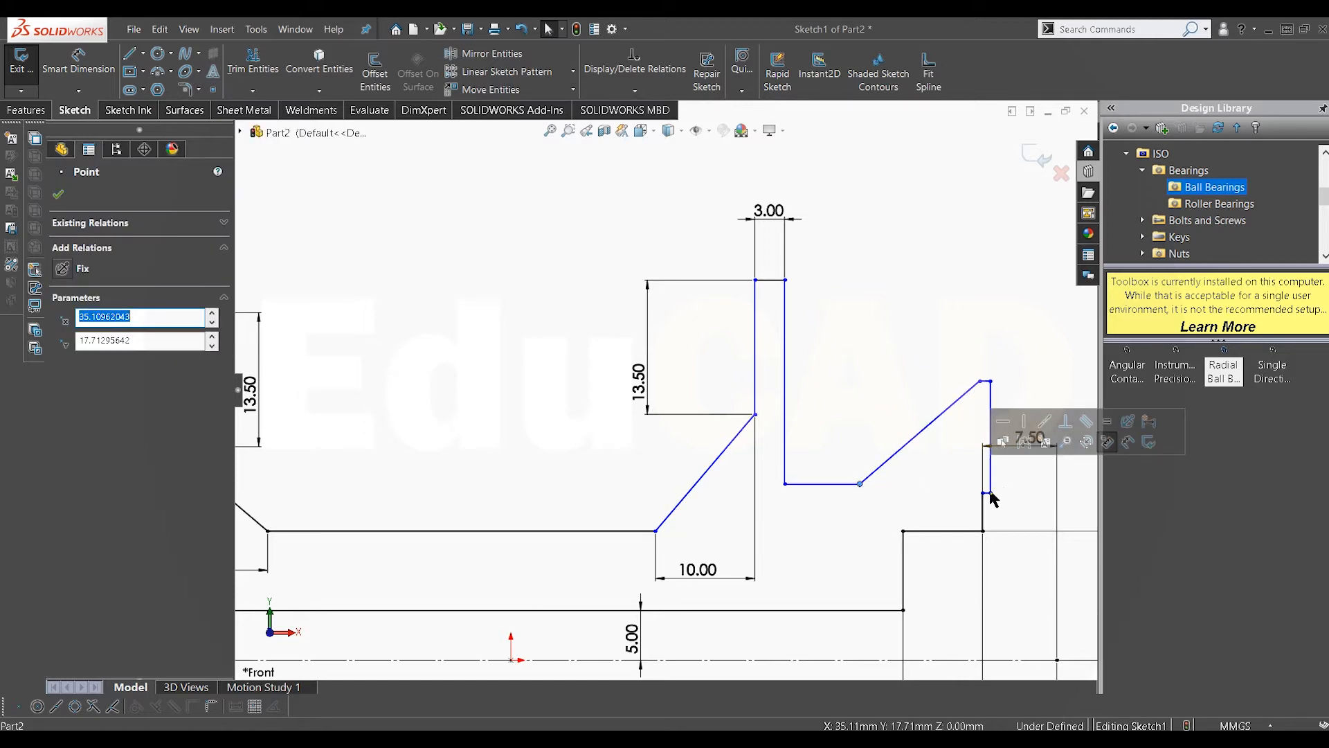
{"action": "left_click_drag", "start_coordinate": [991, 494], "coordinate": [949, 494]}
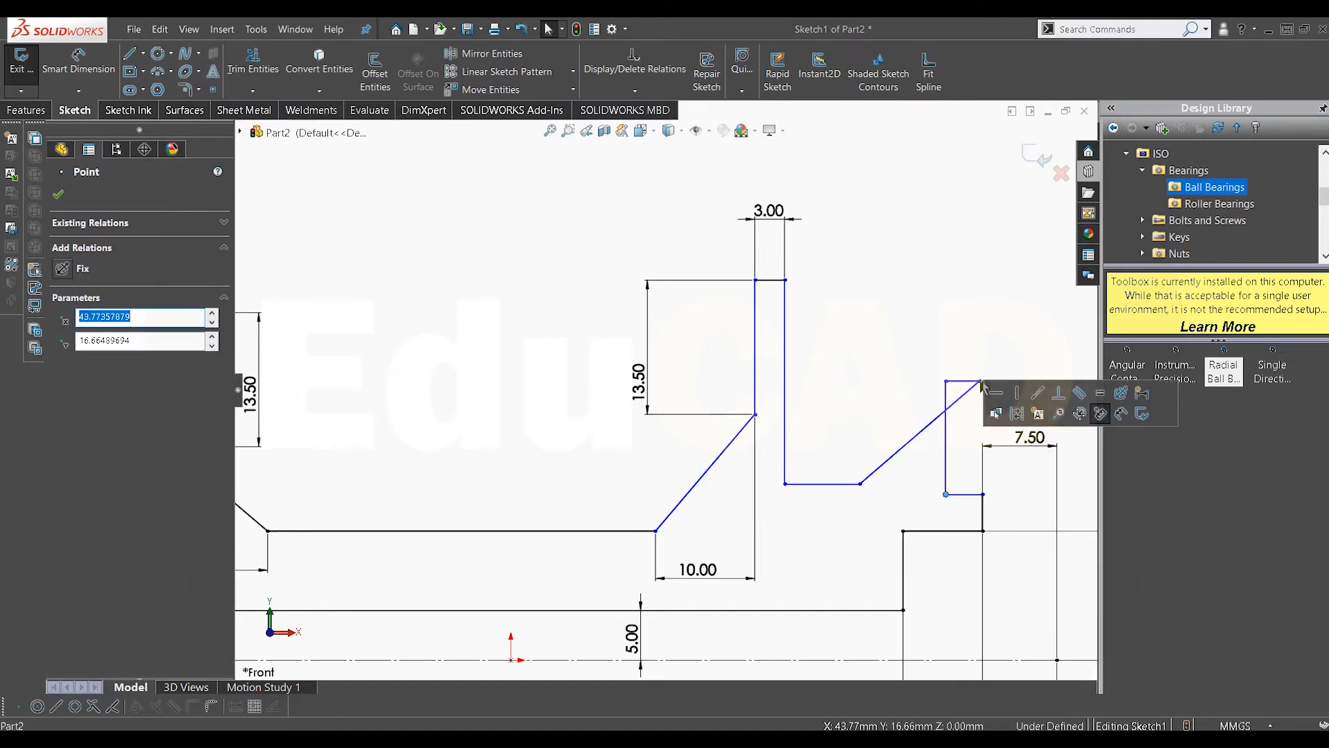
{"action": "left_click_drag", "start_coordinate": [979, 381], "coordinate": [903, 385]}
{"action": "key", "text": "f"}
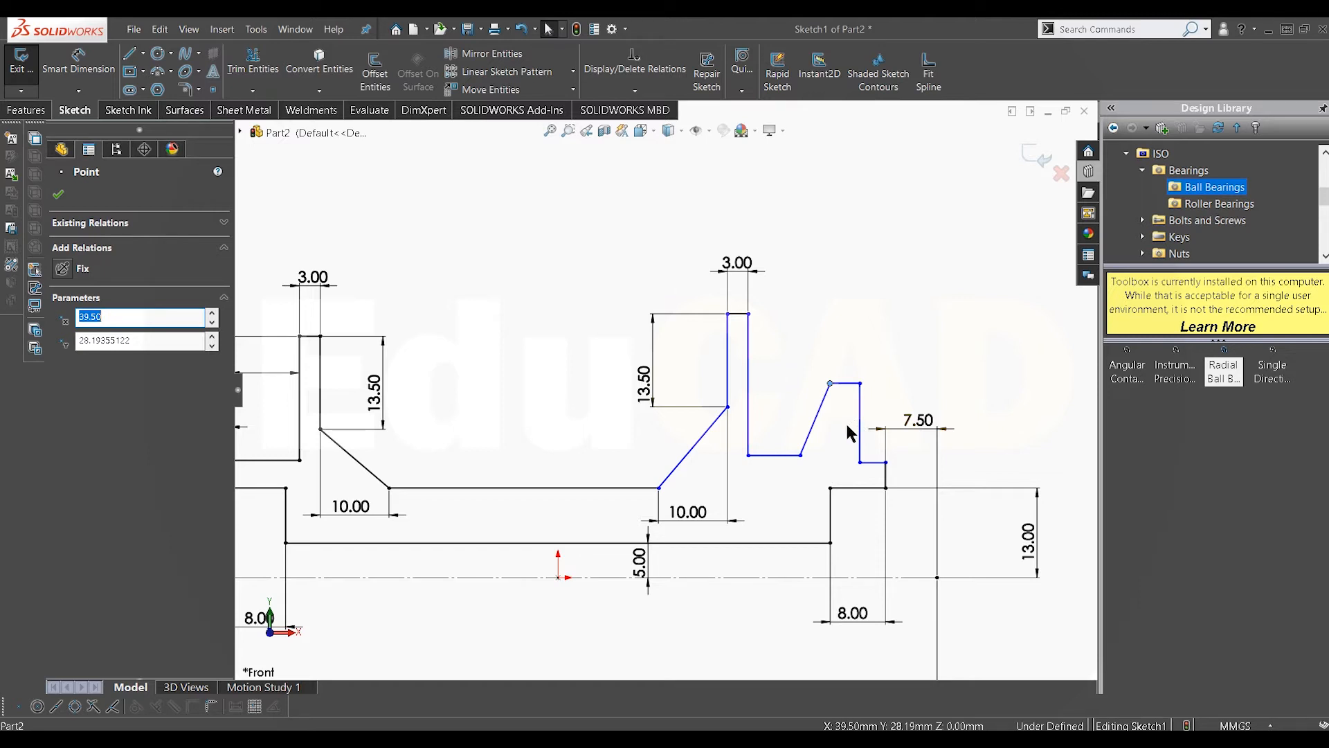
{"action": "scroll", "coordinate": [874, 465], "scroll_direction": "down", "scroll_amount": 2}
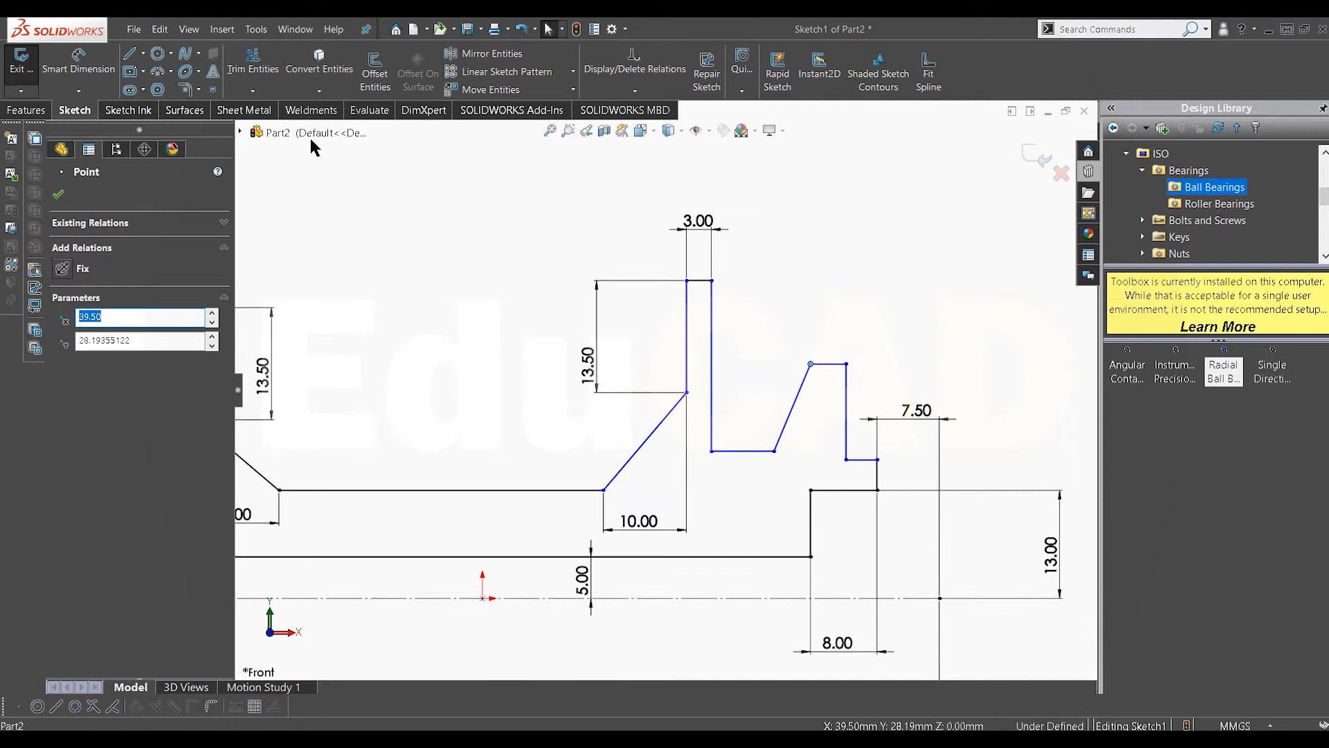
{"action": "left_click", "coordinate": [79, 65]}
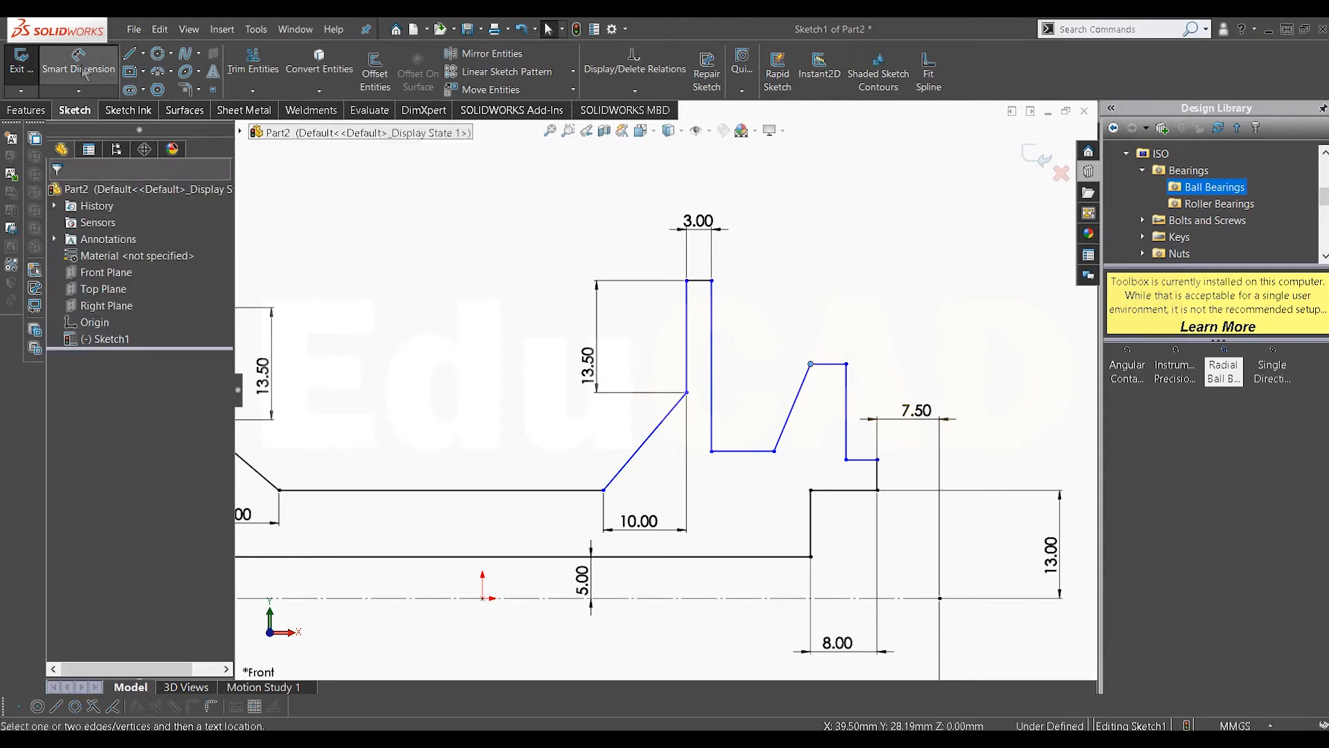
Step: Dimension the horizontal distance from the right flange's notch base vertex to the hub step's vertical edge as 7.5 mm
{"action": "left_click", "coordinate": [810, 523]}
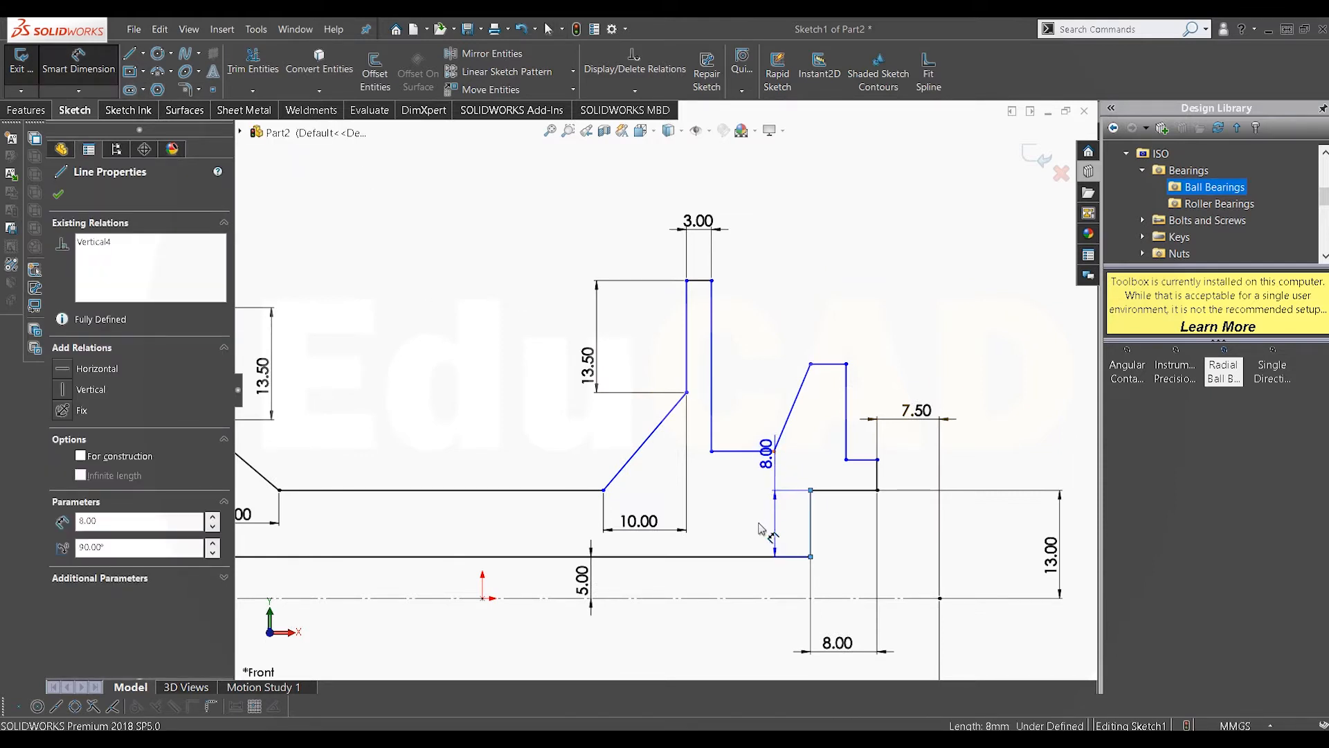
{"action": "left_click", "coordinate": [774, 451]}
{"action": "left_click", "coordinate": [751, 589]}
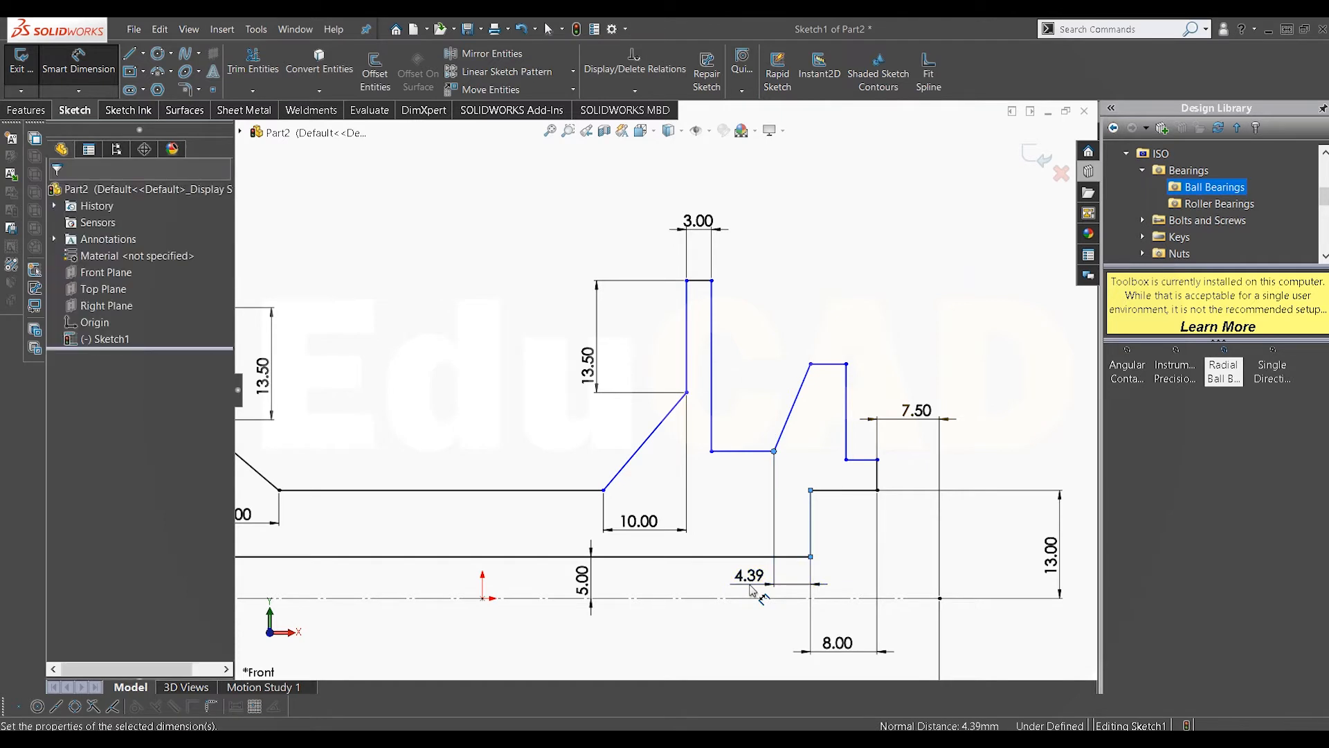
{"action": "type", "text": "7.5"}
{"action": "key", "text": "Return"}
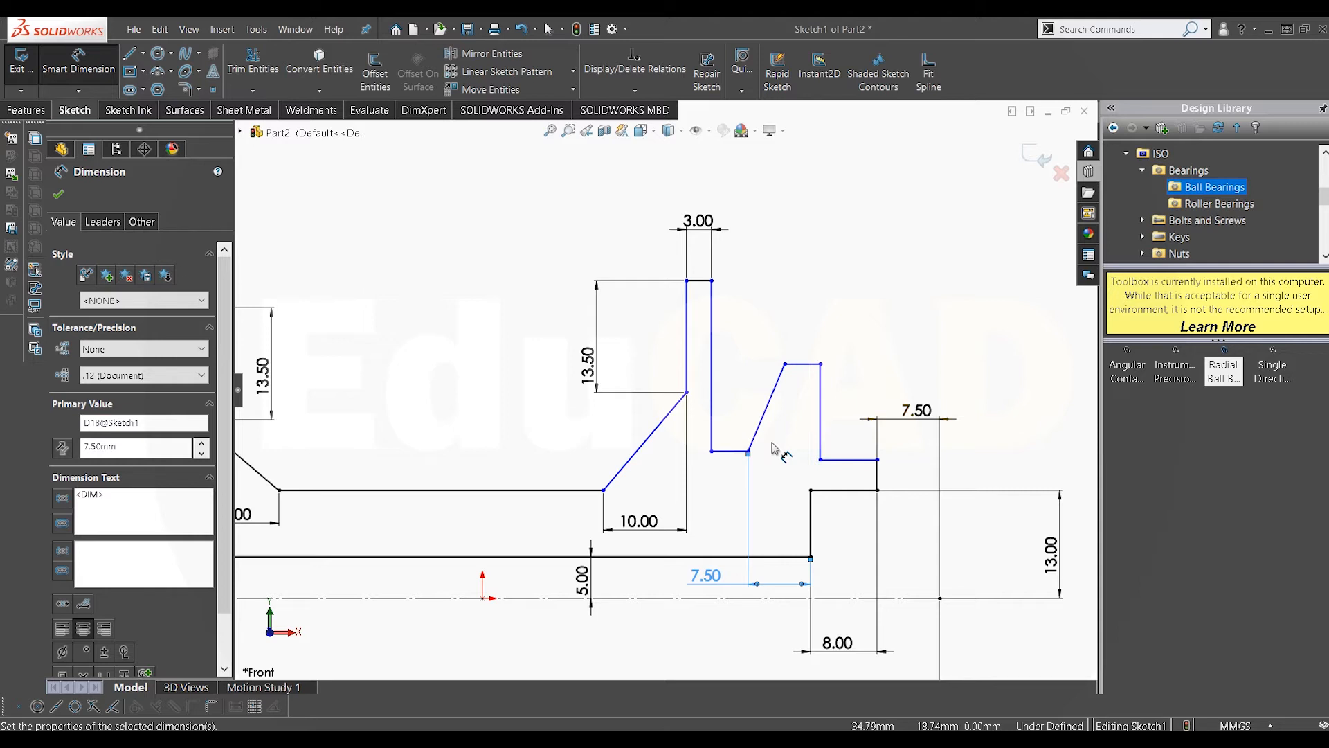
Step: Dimension the height of the right hub step's upper edge above the centerline as 17.5 mm
{"action": "left_click", "coordinate": [864, 460]}
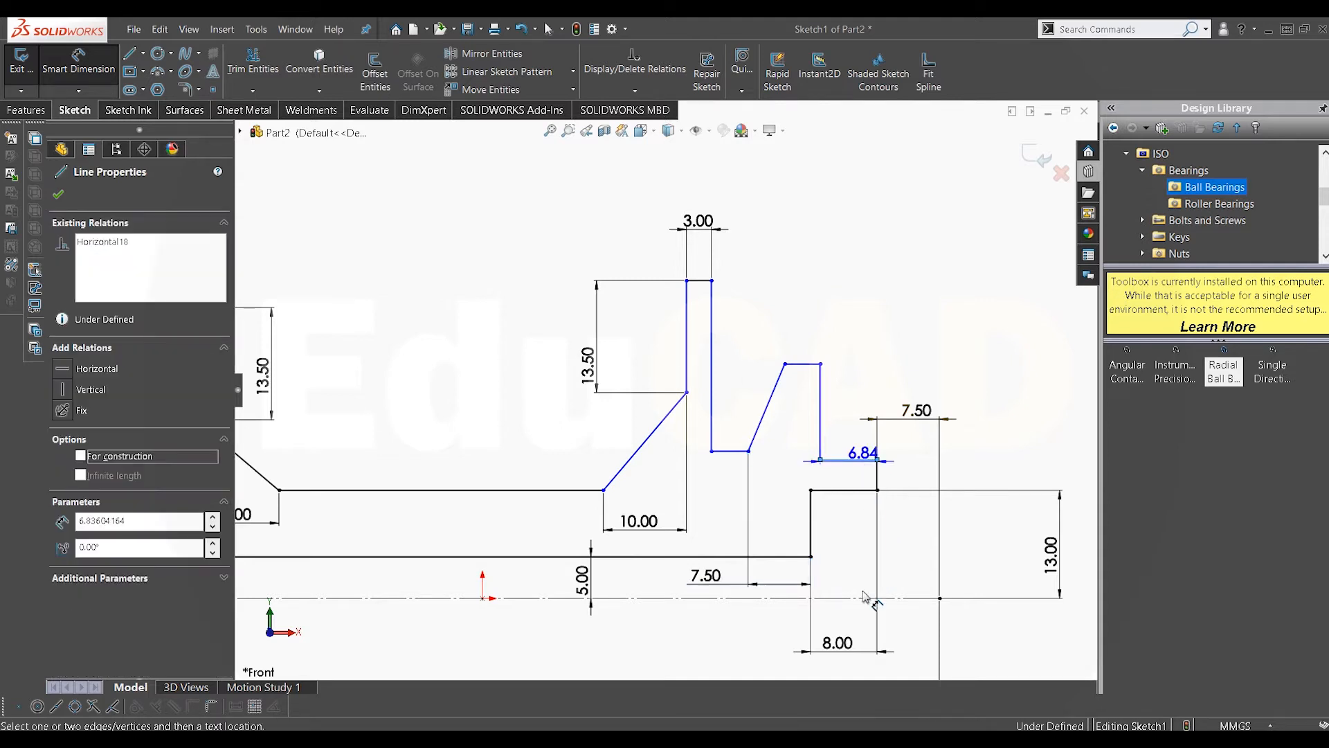
{"action": "left_click", "coordinate": [879, 597]}
{"action": "scroll", "coordinate": [961, 531], "scroll_direction": "up", "scroll_amount": 1}
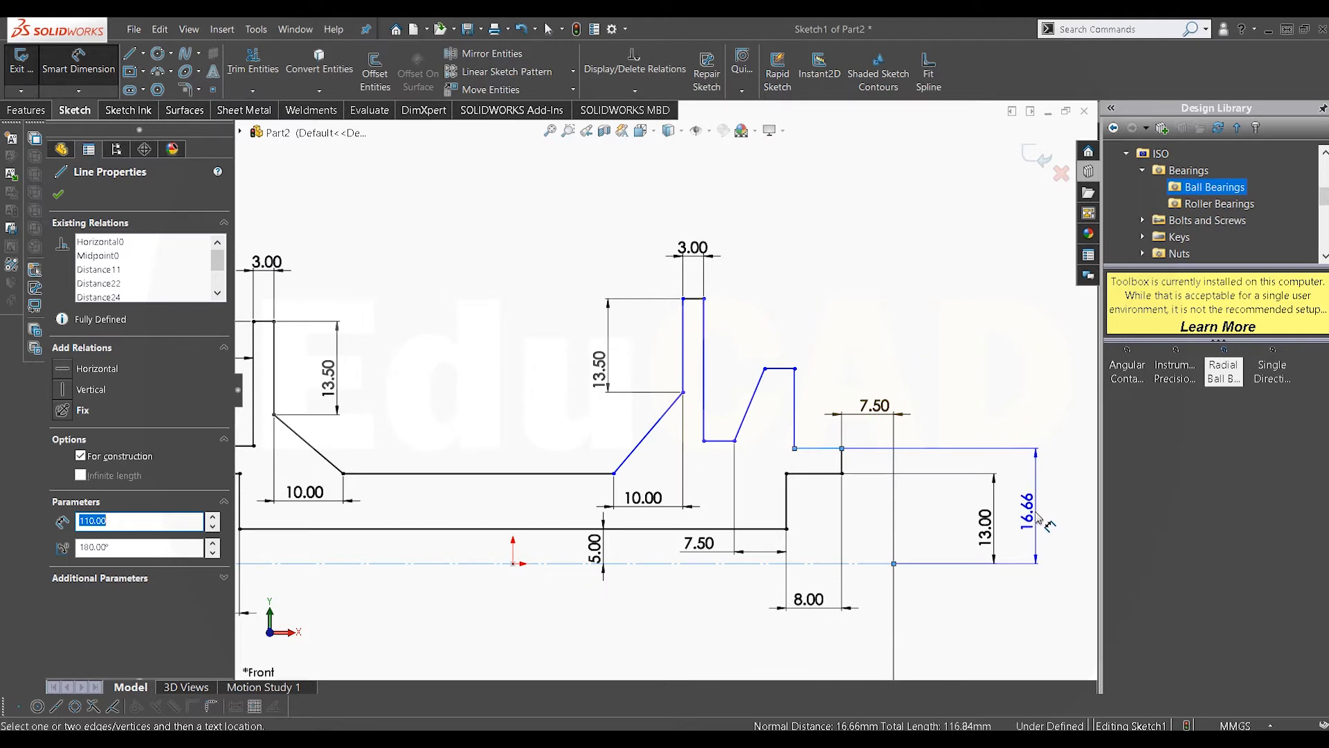
{"action": "left_click", "coordinate": [1044, 524]}
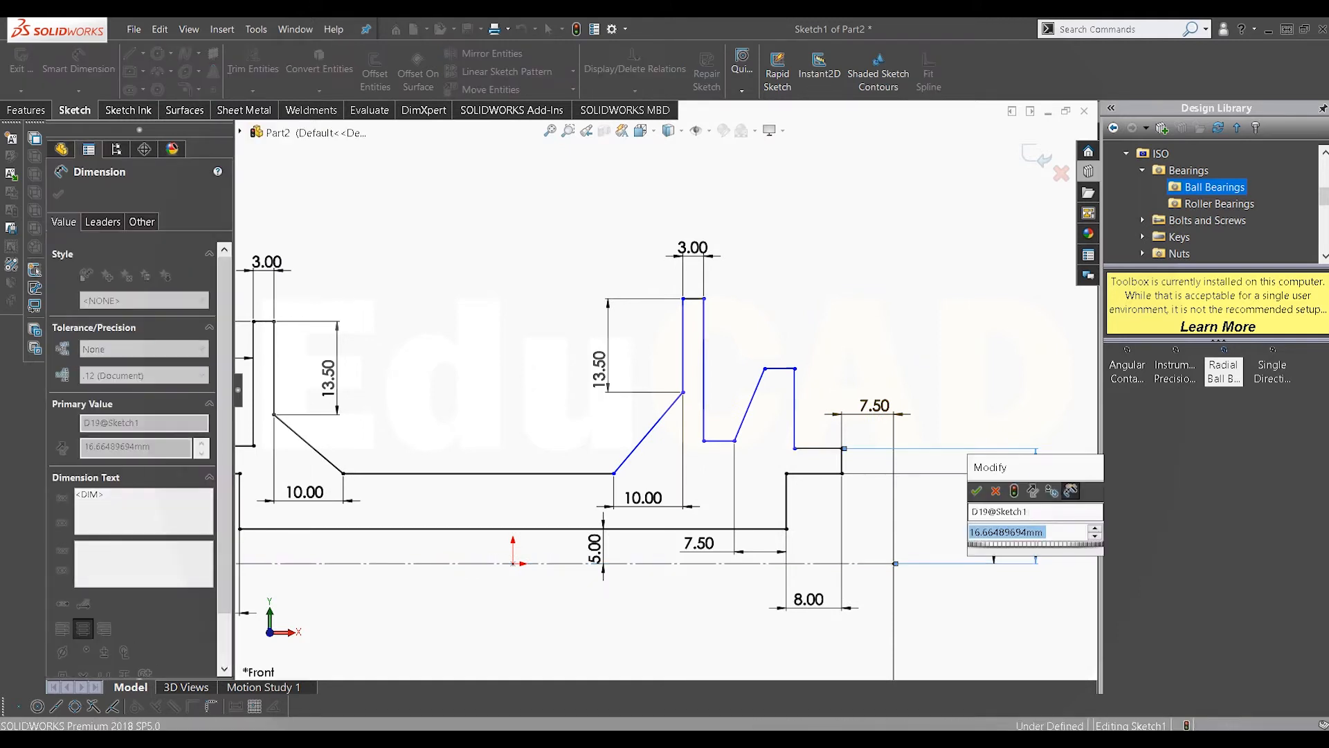
{"action": "key", "text": "Return"}
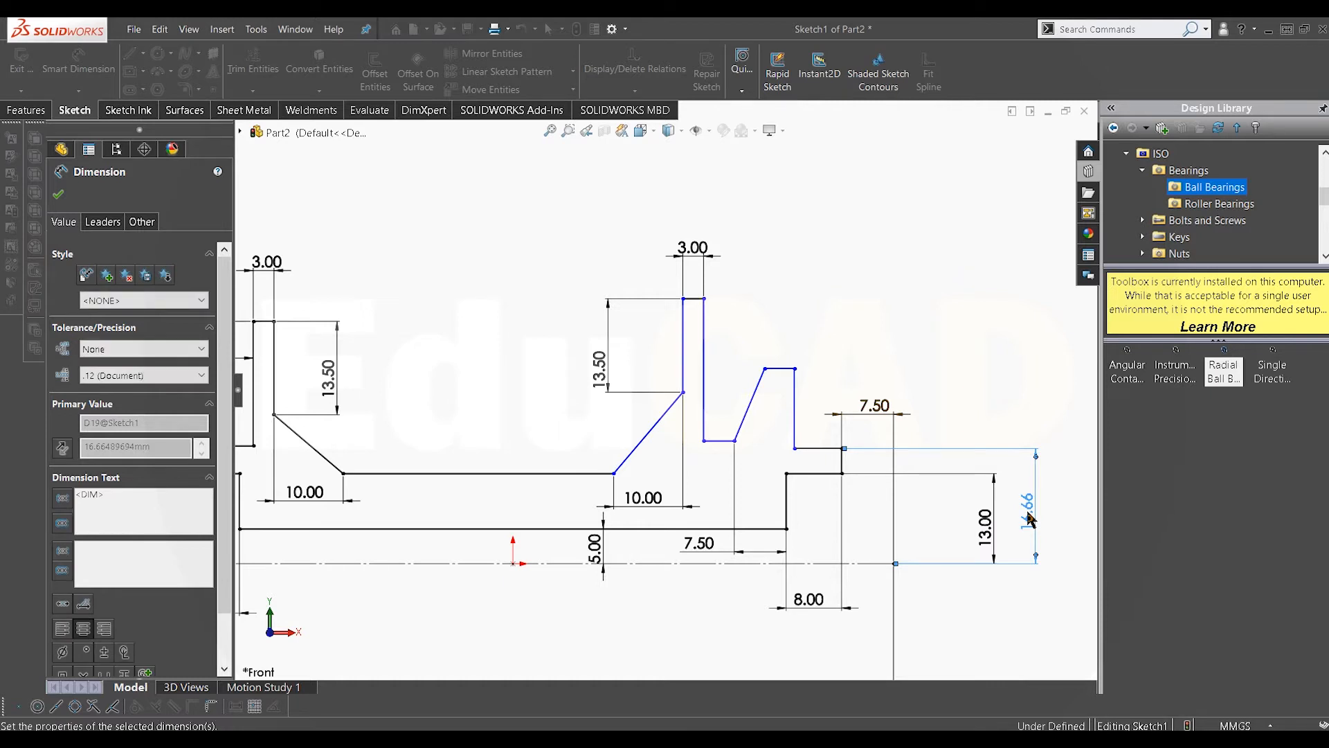
Step: Set the left end's 17 mm height dimension to 17.5 mm
{"action": "scroll", "coordinate": [717, 485], "scroll_direction": "up", "scroll_amount": 2}
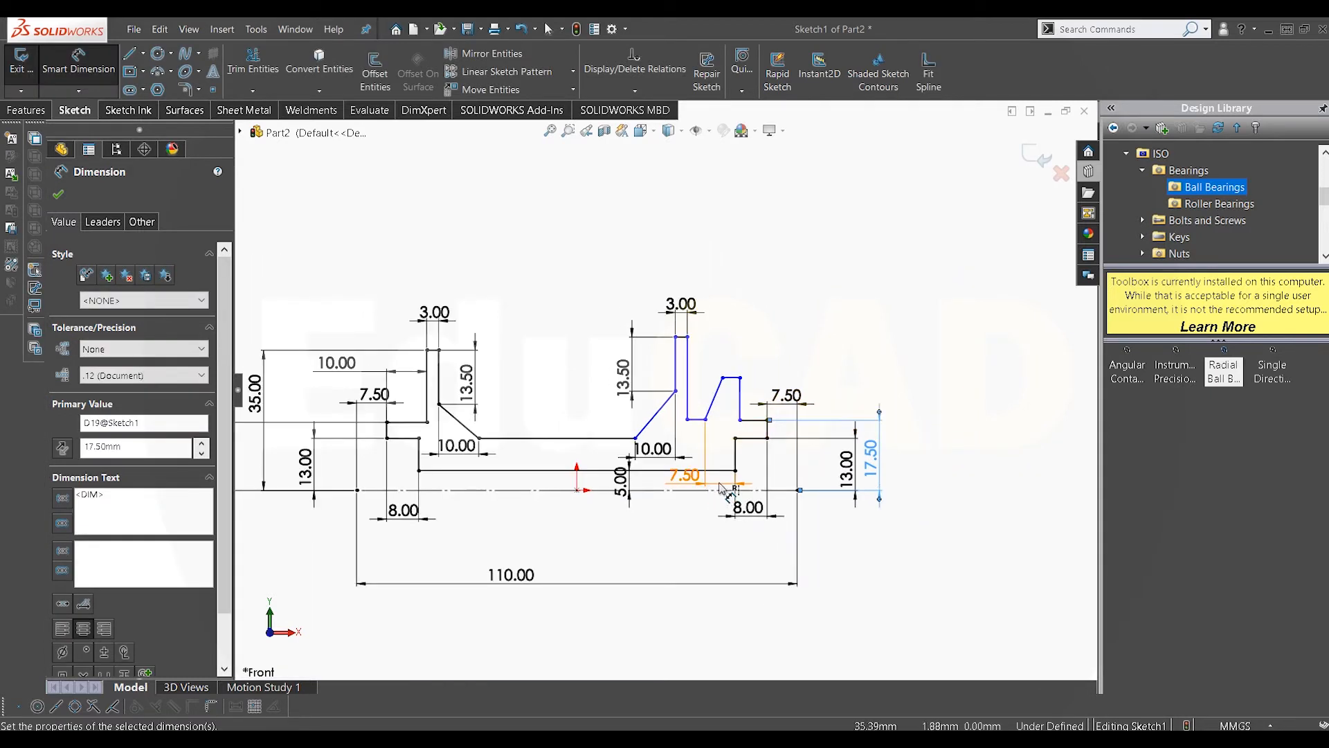
{"action": "scroll", "coordinate": [724, 487], "scroll_direction": "up", "scroll_amount": 3}
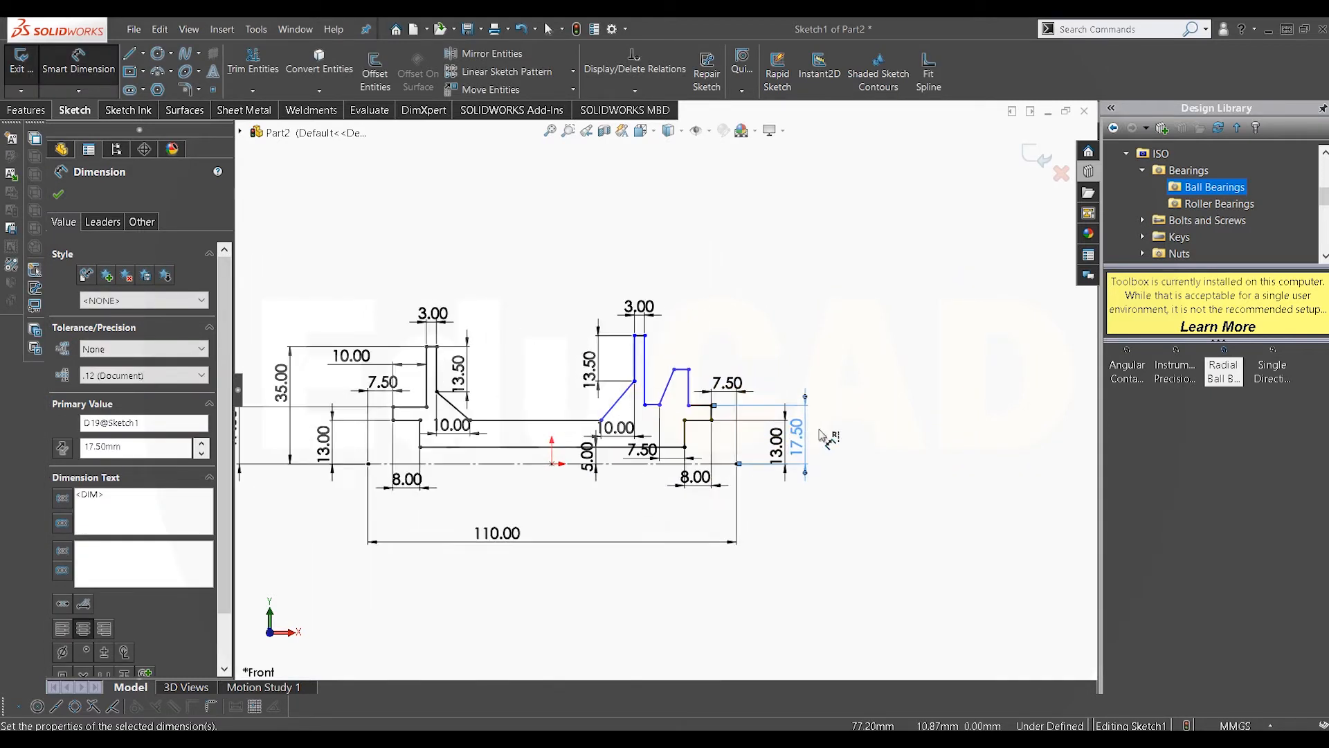
{"action": "scroll", "coordinate": [714, 435], "scroll_direction": "up", "scroll_amount": 2}
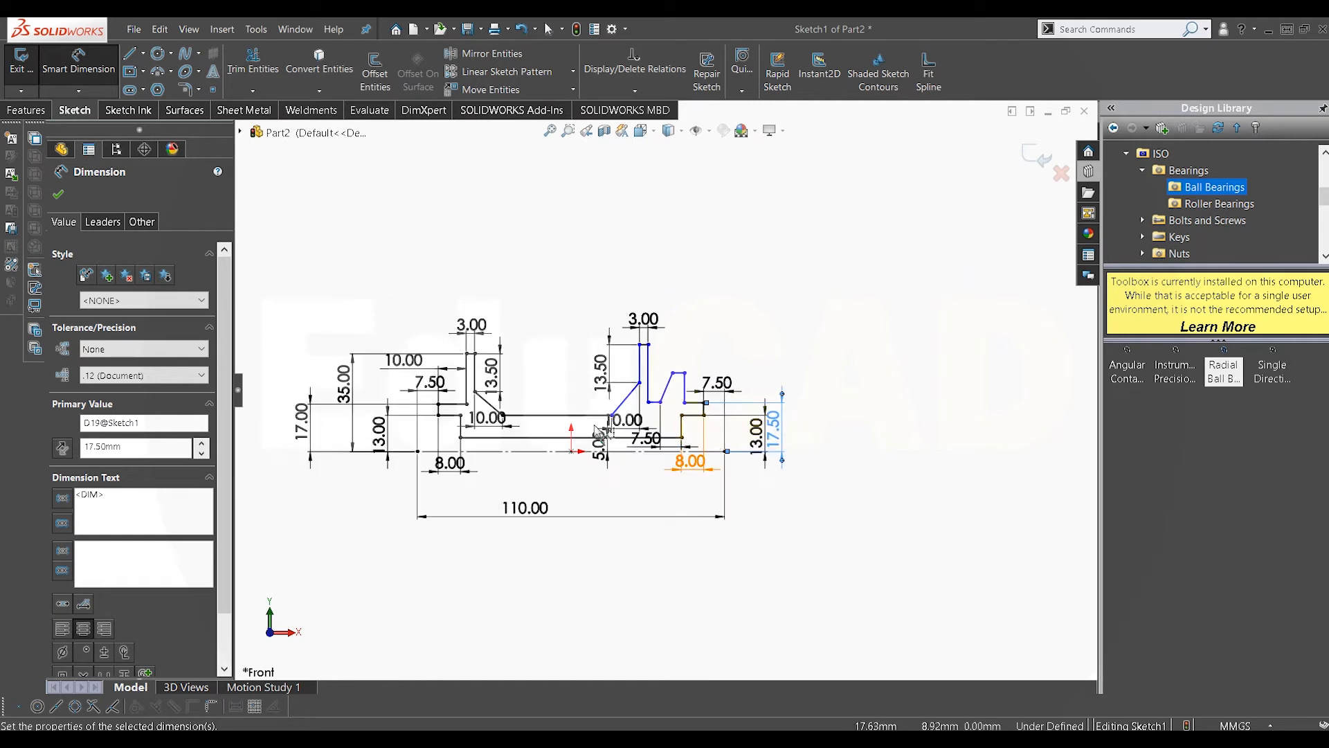
{"action": "scroll", "coordinate": [600, 435], "scroll_direction": "down", "scroll_amount": 1}
{"action": "scroll", "coordinate": [572, 422], "scroll_direction": "down", "scroll_amount": 1}
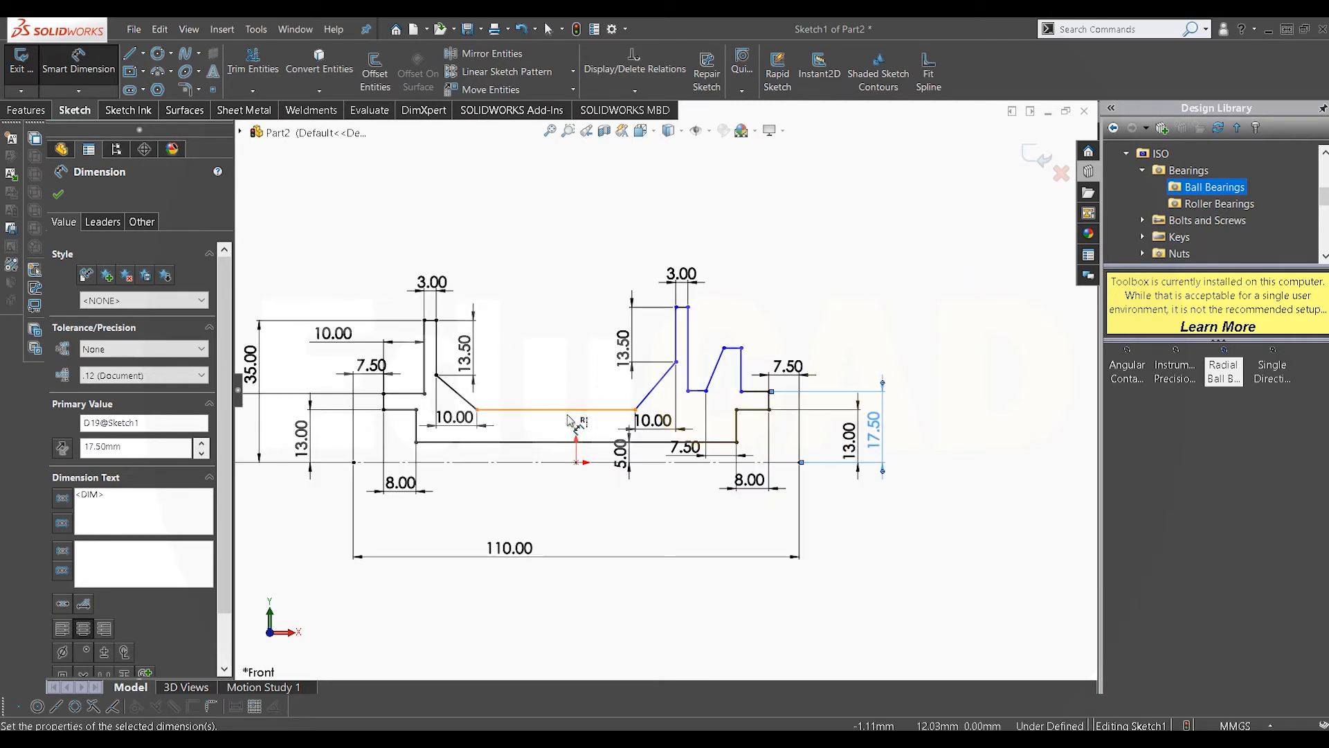
{"action": "scroll", "coordinate": [569, 419], "scroll_direction": "down", "scroll_amount": 1}
{"action": "scroll", "coordinate": [572, 421], "scroll_direction": "up", "scroll_amount": 1}
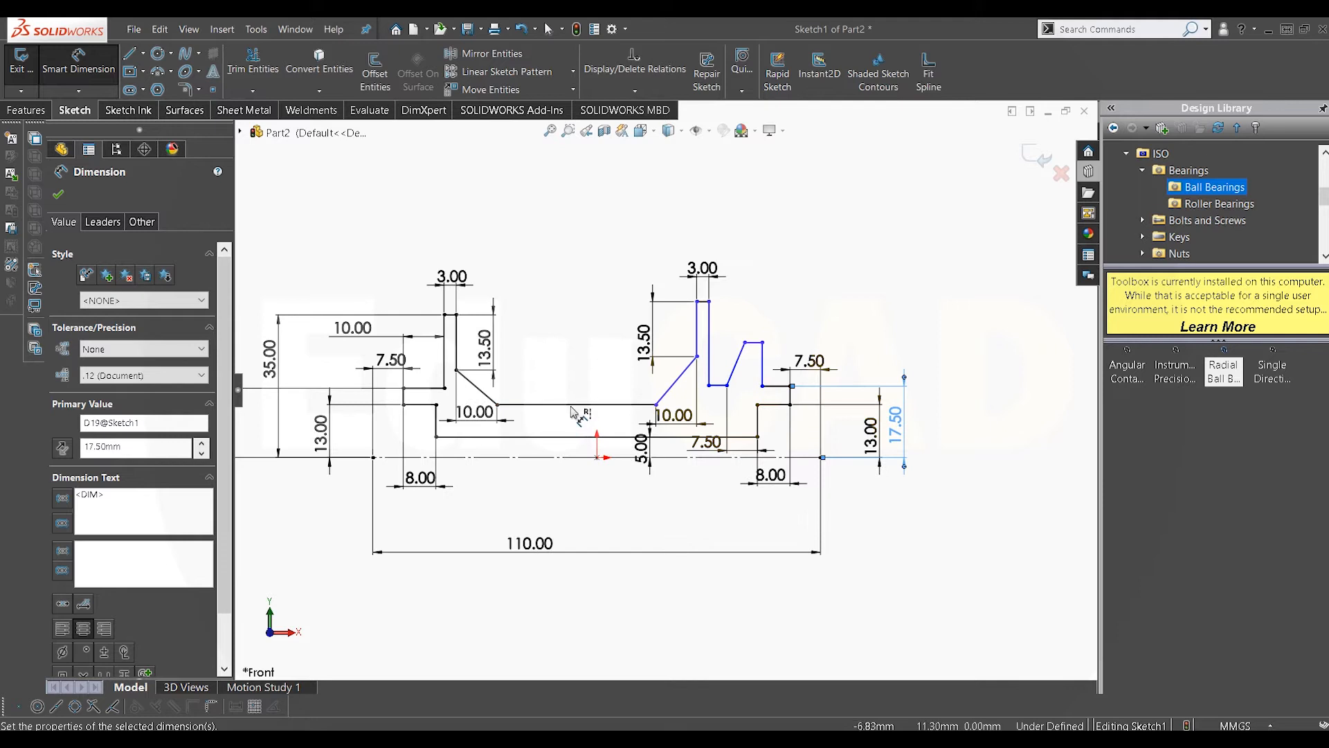
{"action": "scroll", "coordinate": [540, 392], "scroll_direction": "down", "scroll_amount": 1}
{"action": "scroll", "coordinate": [528, 388], "scroll_direction": "up", "scroll_amount": 3}
{"action": "double_click", "coordinate": [357, 397]}
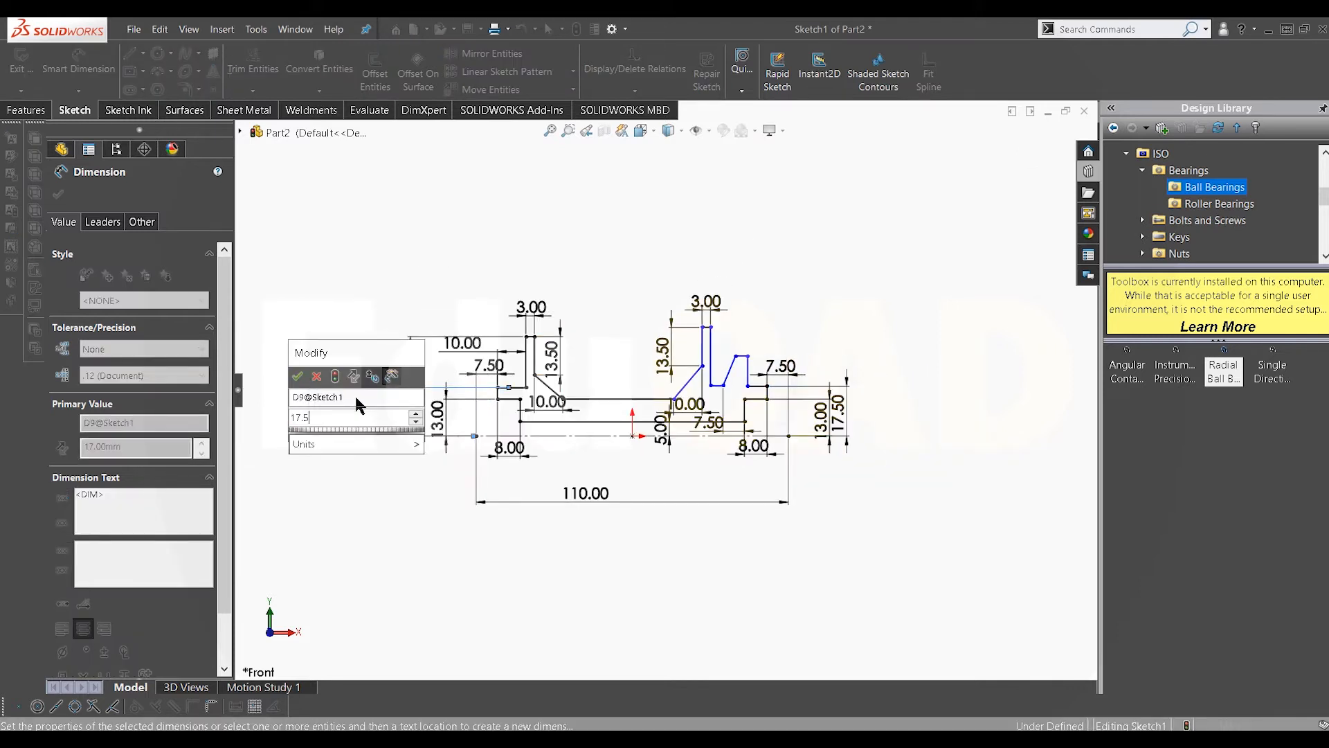
{"action": "key", "text": "Return"}
Step: Dimension the height of the right outer flange's top edge above the centerline as 27.5 mm
{"action": "scroll", "coordinate": [734, 387], "scroll_direction": "down", "scroll_amount": 3}
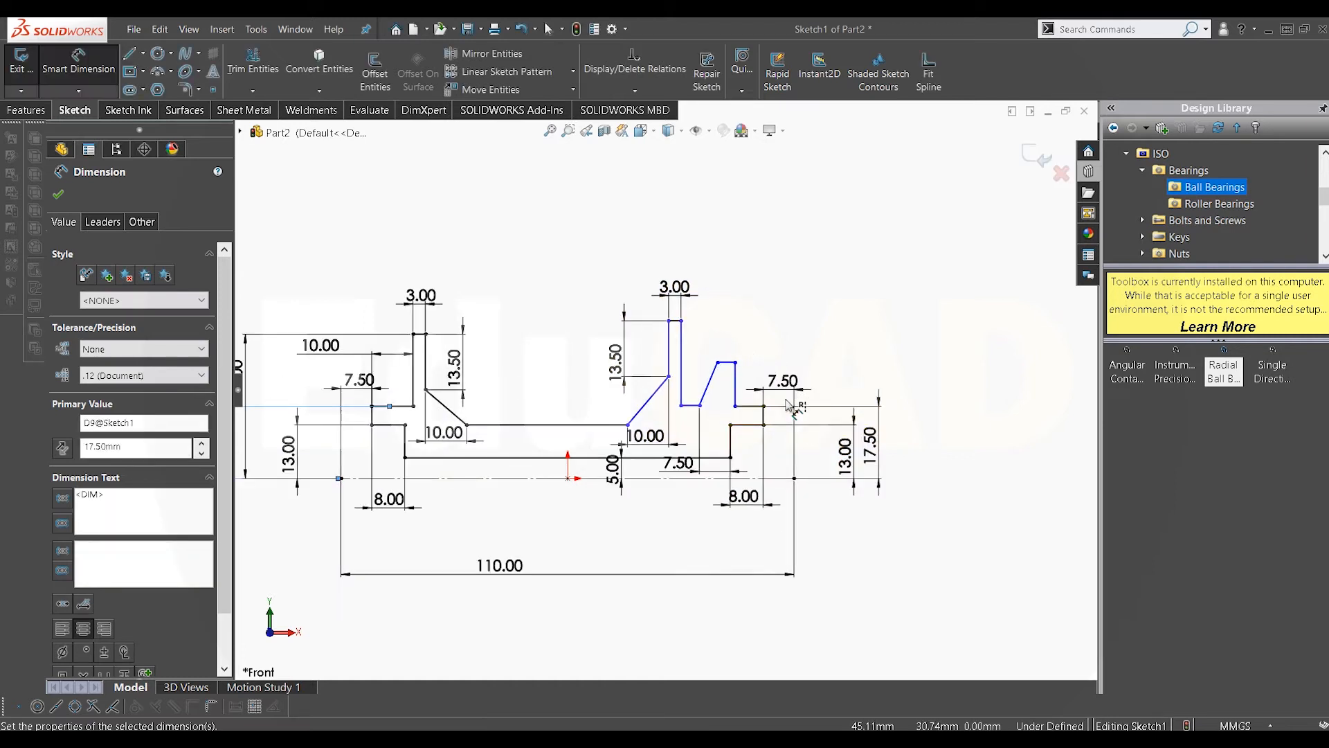
{"action": "scroll", "coordinate": [723, 393], "scroll_direction": "down", "scroll_amount": 2}
{"action": "left_click", "coordinate": [685, 309]}
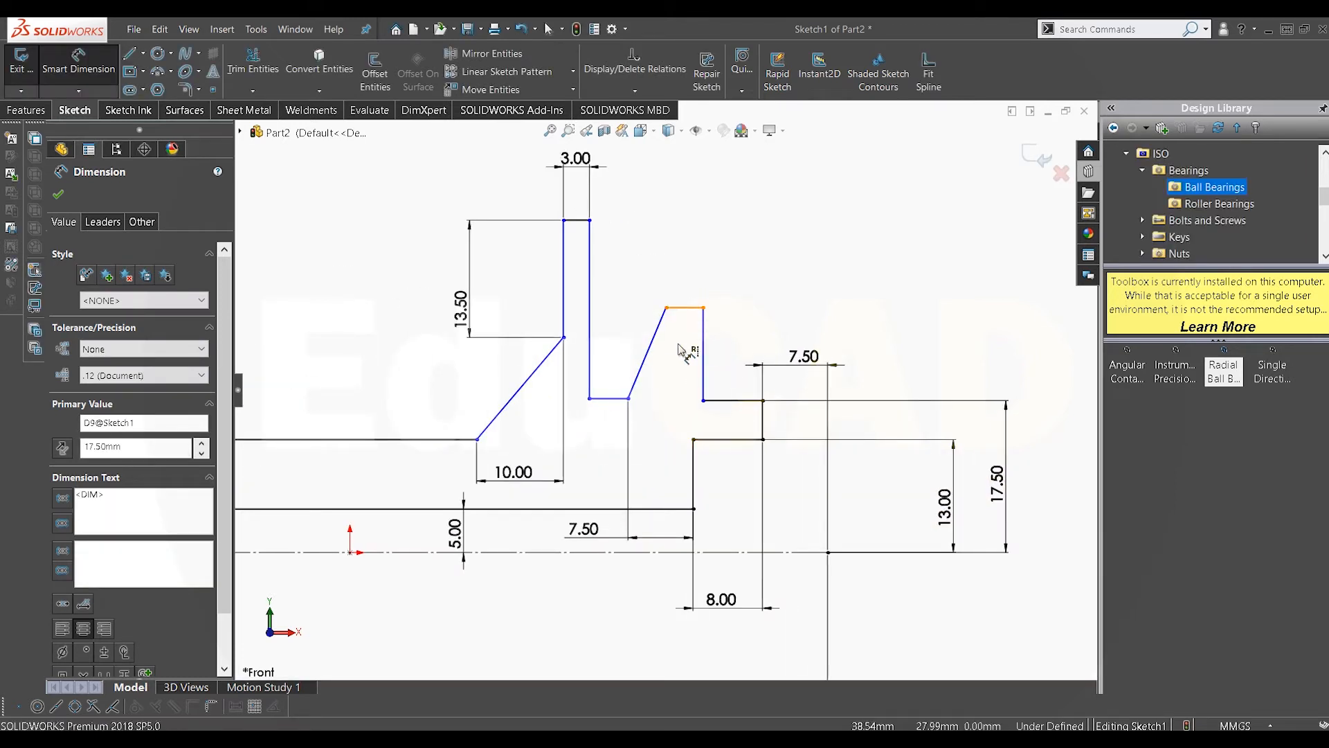
{"action": "left_click", "coordinate": [669, 552]}
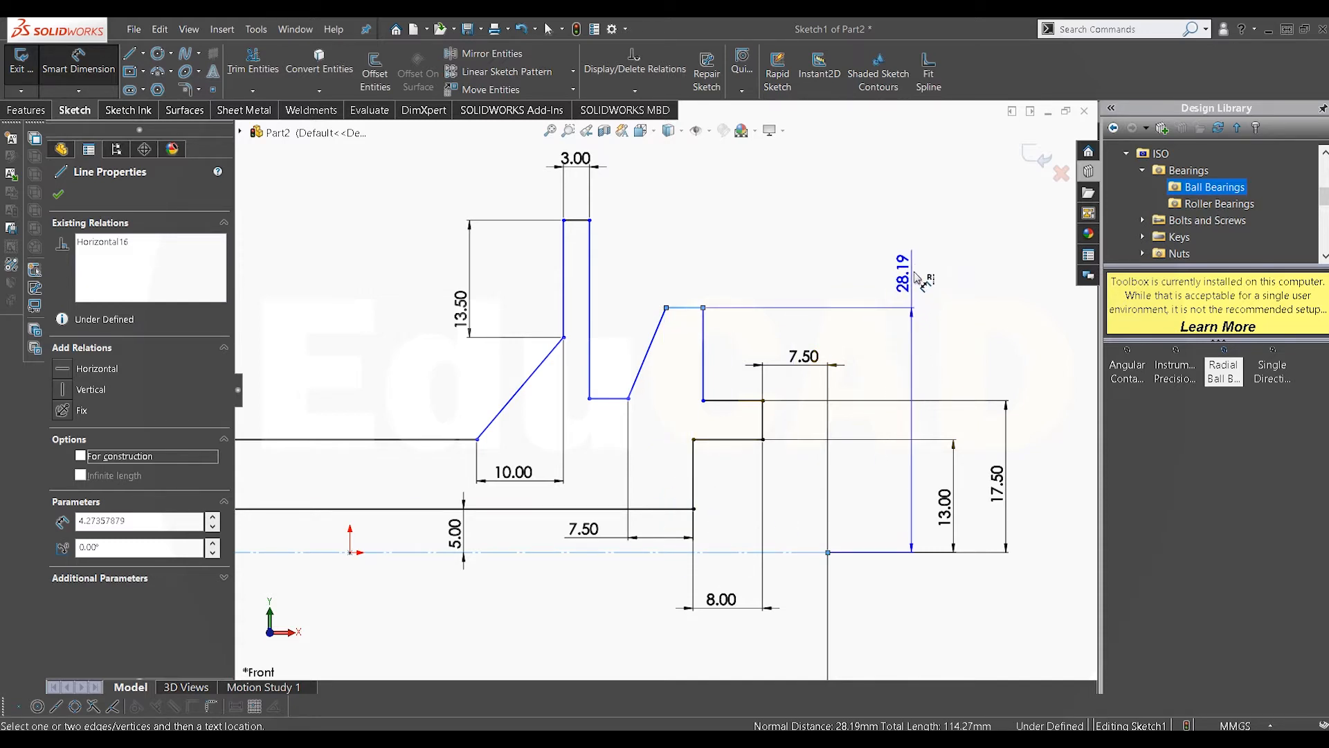
{"action": "left_click", "coordinate": [925, 267]}
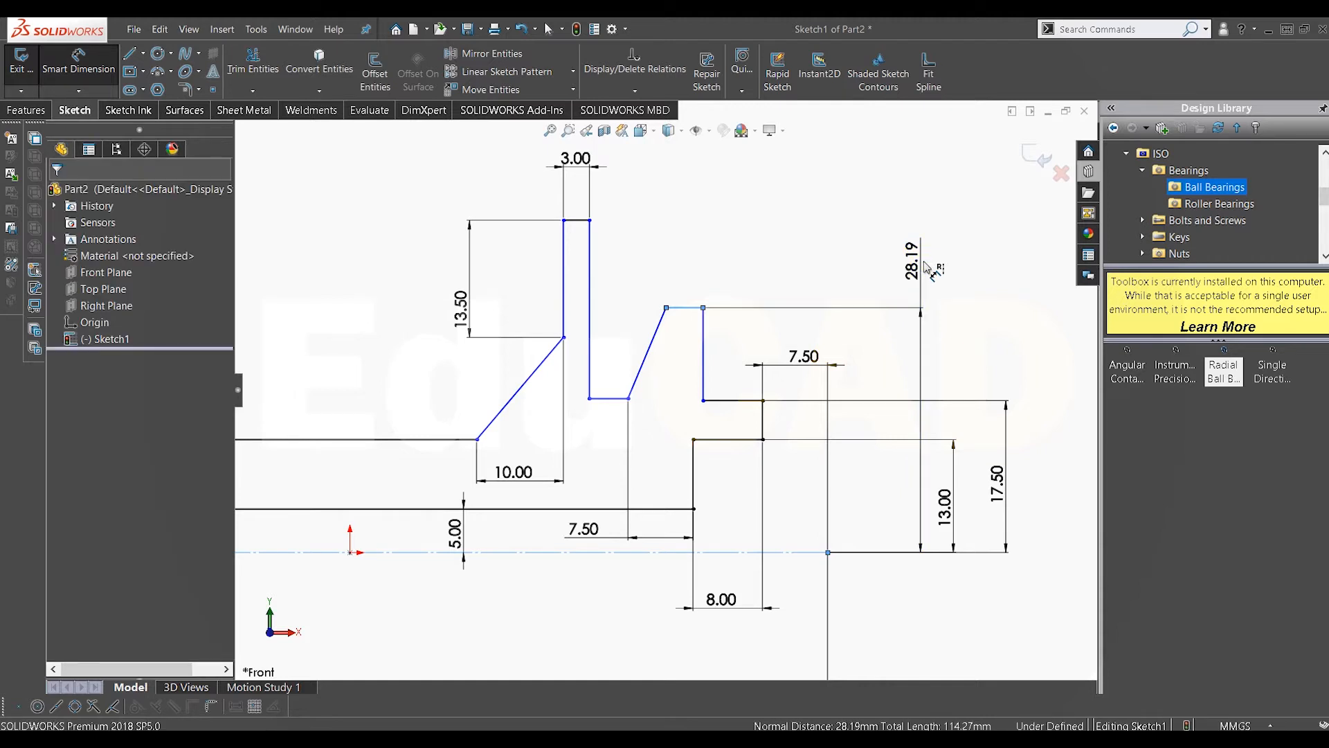
{"action": "type", "text": "27.5"}
{"action": "key", "text": "Return"}
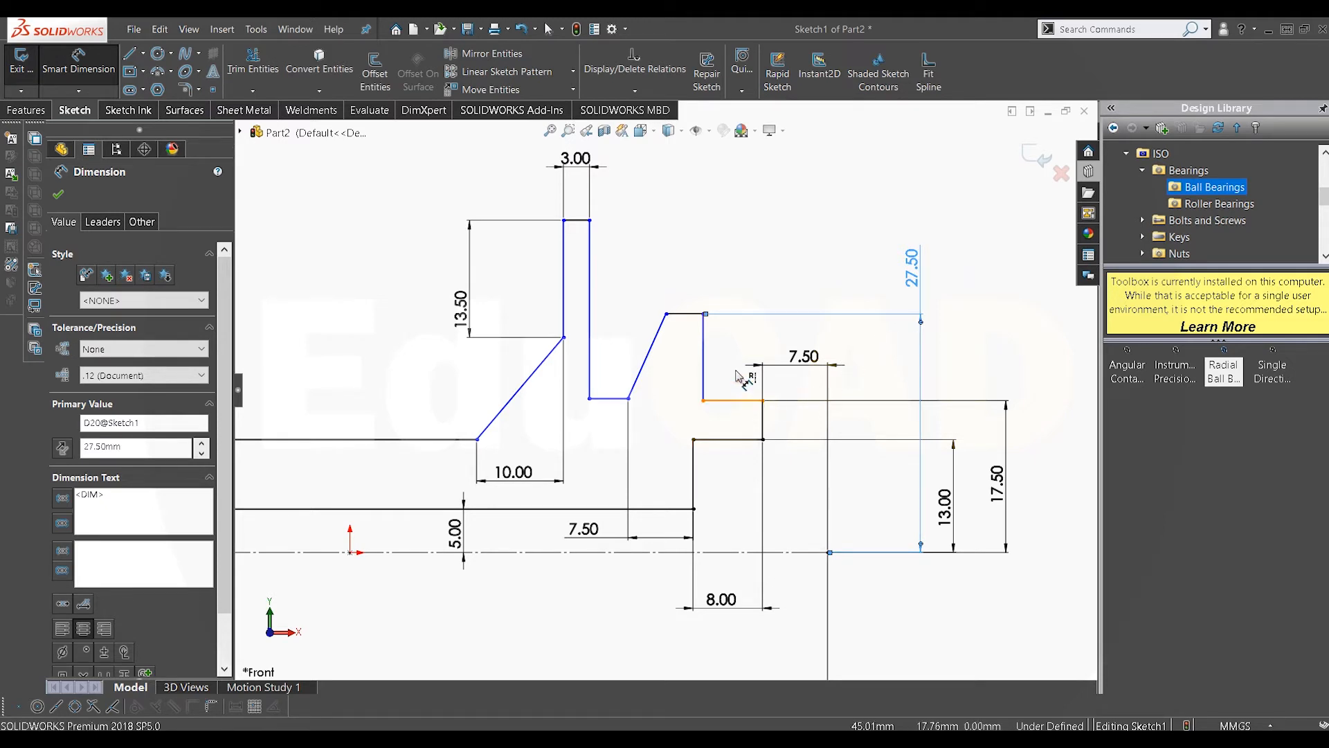
Step: Set the length of the right outer flange's lower horizontal edge to 8 mm
{"action": "left_click", "coordinate": [742, 400]}
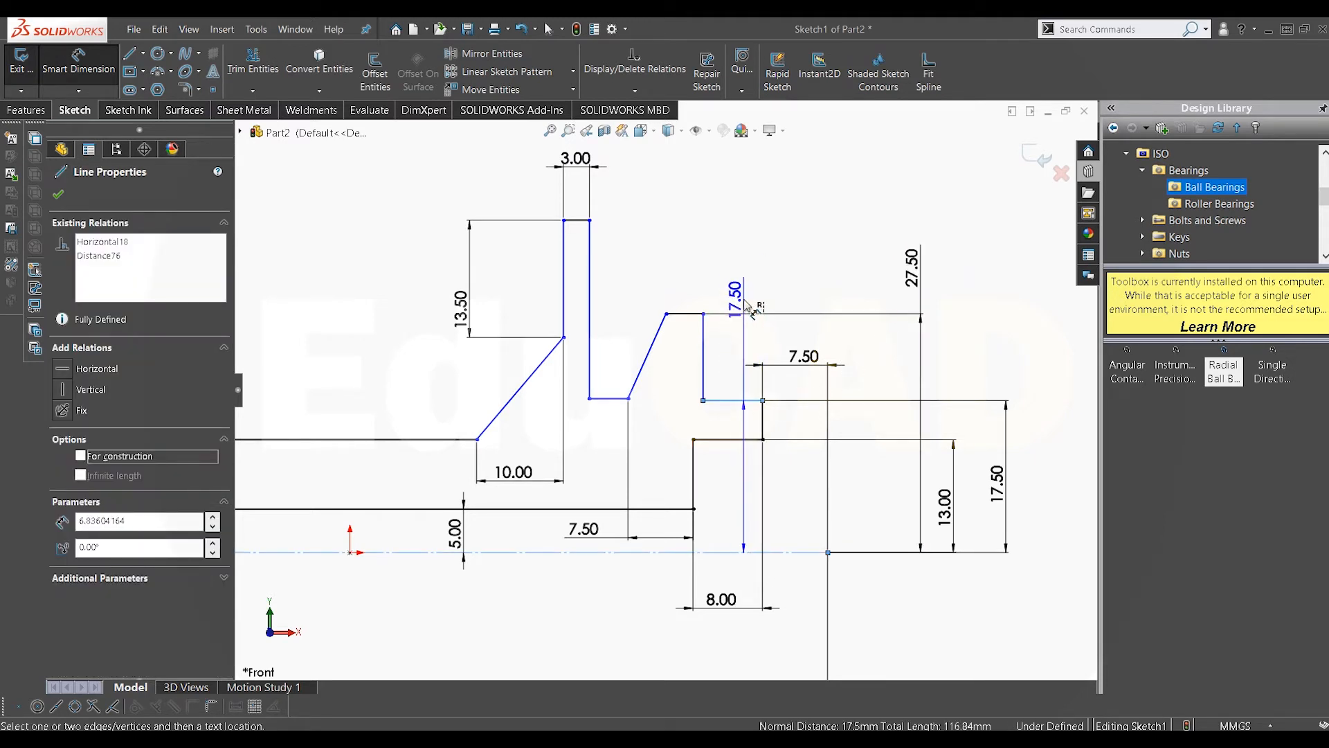
{"action": "key", "text": "Escape"}
{"action": "left_click", "coordinate": [754, 292]}
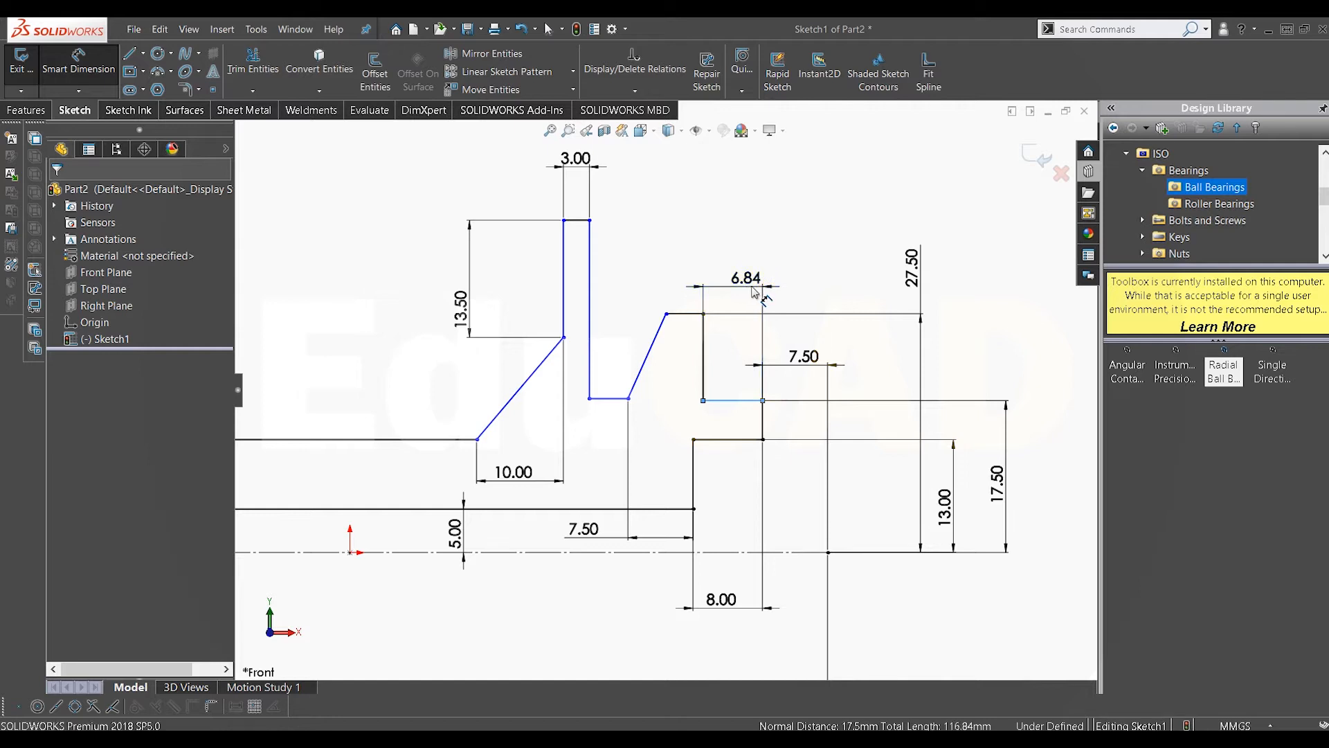
{"action": "type", "text": "8"}
{"action": "key", "text": "Return"}
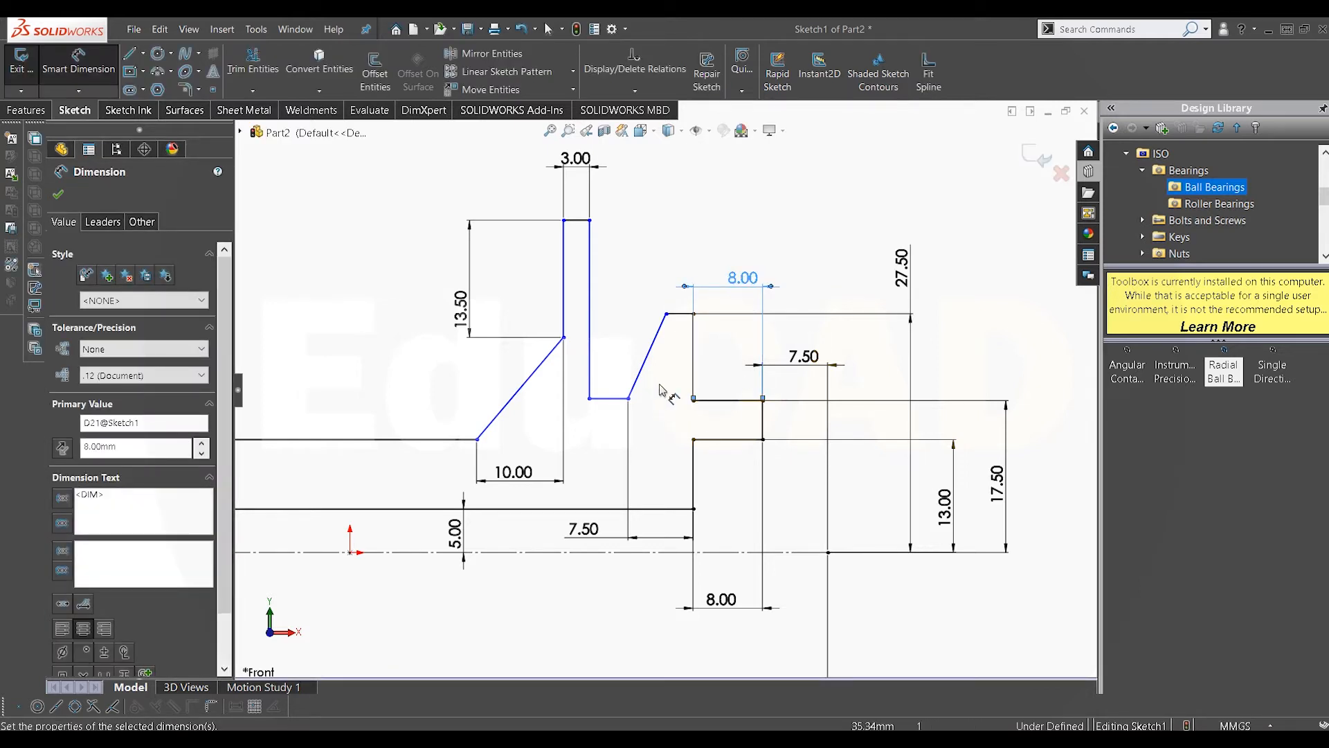
Step: Set the width of the right outer flange's short top edge to 5 mm
{"action": "left_click", "coordinate": [680, 315]}
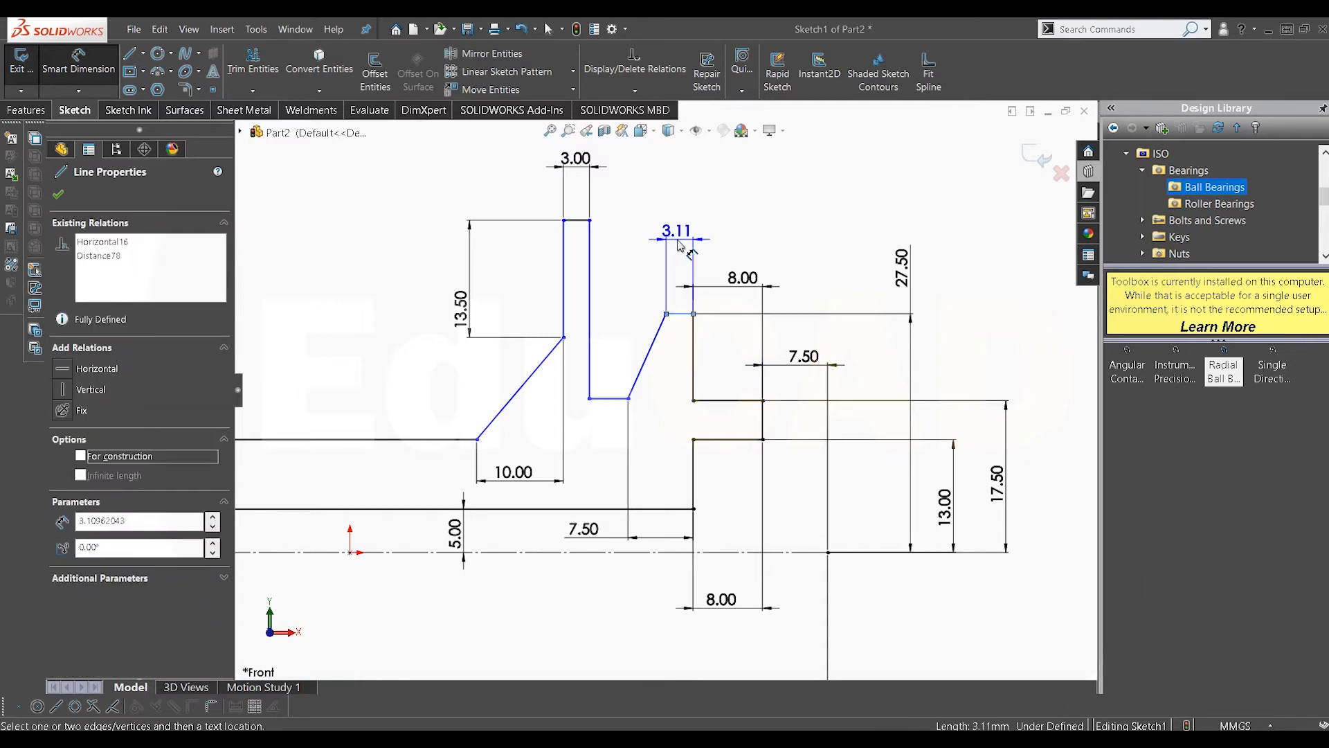
{"action": "left_click", "coordinate": [679, 245]}
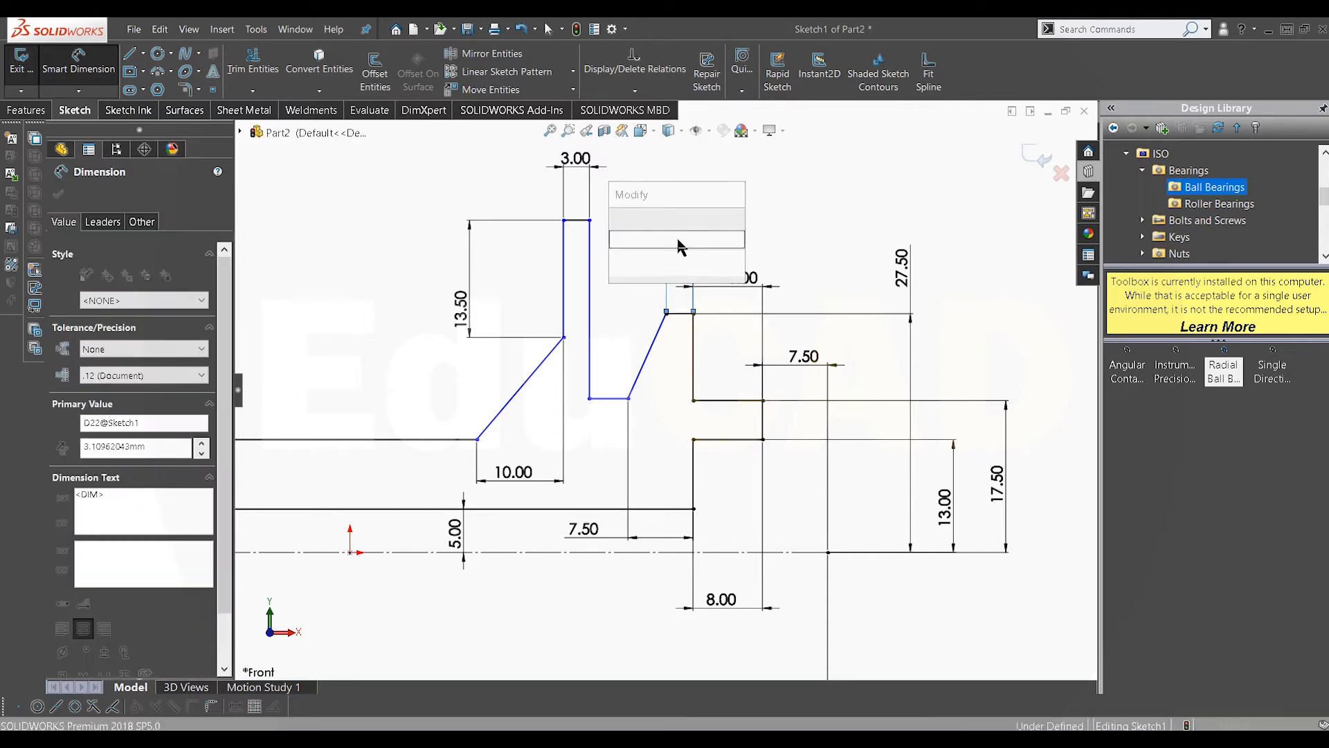
{"action": "type", "text": "5"}
{"action": "key", "text": "Return"}
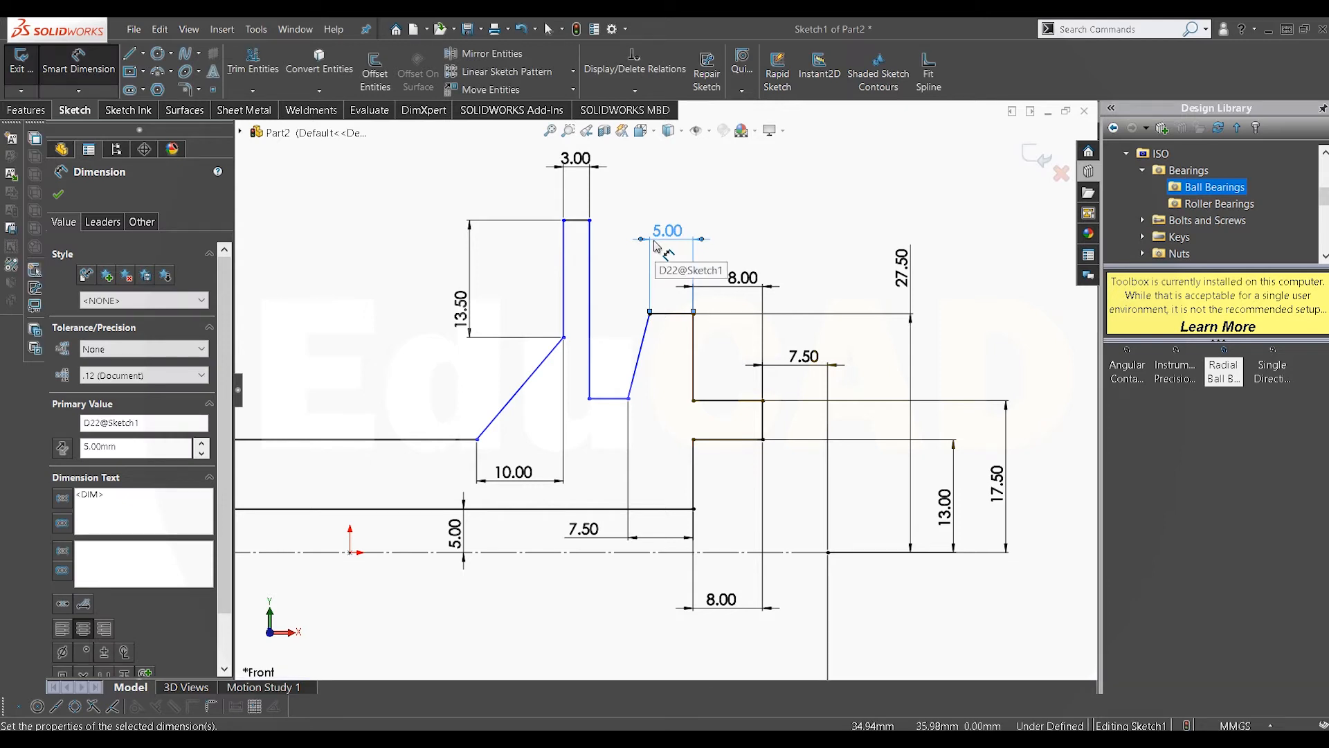
Step: Make the notch's bottom edge collinear with the right outer flange's lower horizontal edge
{"action": "scroll", "coordinate": [645, 376], "scroll_direction": "down", "scroll_amount": 1}
{"action": "right_click", "coordinate": [650, 382]}
{"action": "left_click", "coordinate": [690, 431]}
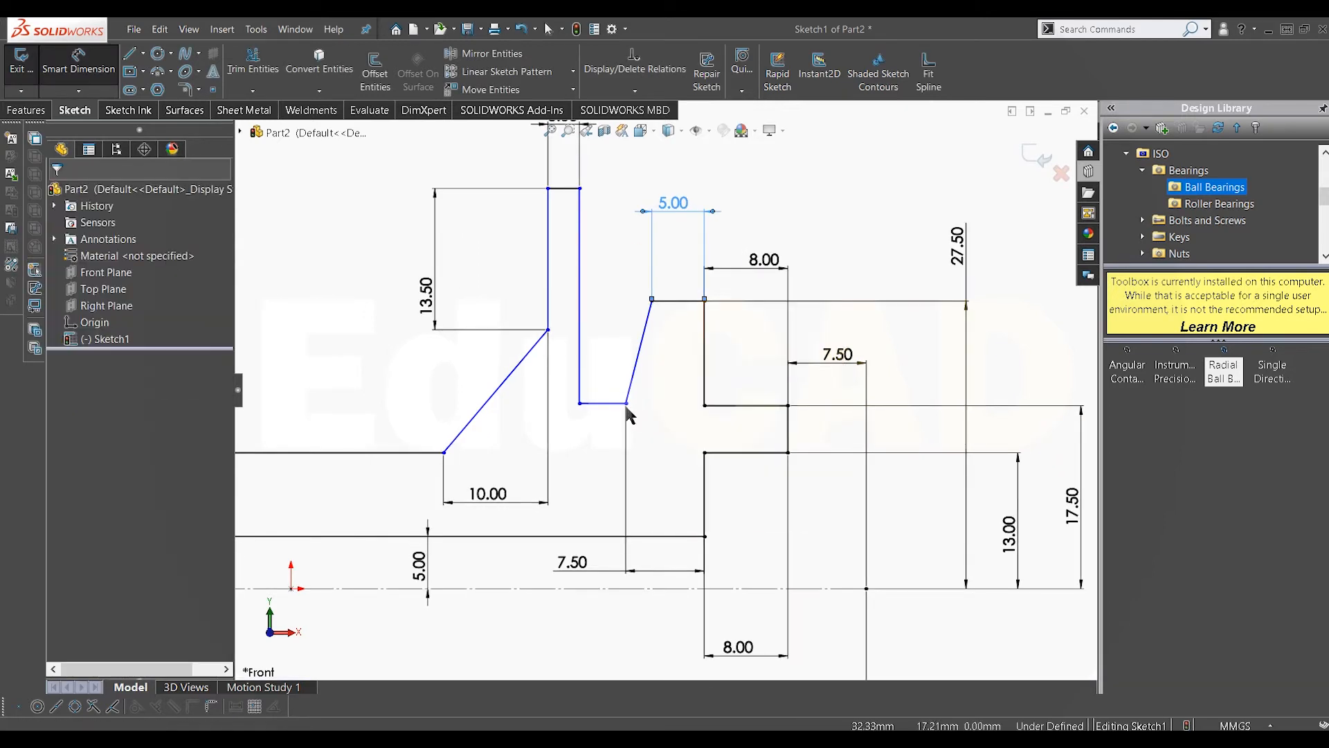
{"action": "left_click", "coordinate": [613, 403]}
{"action": "left_click", "coordinate": [724, 406], "text": "ctrl"}
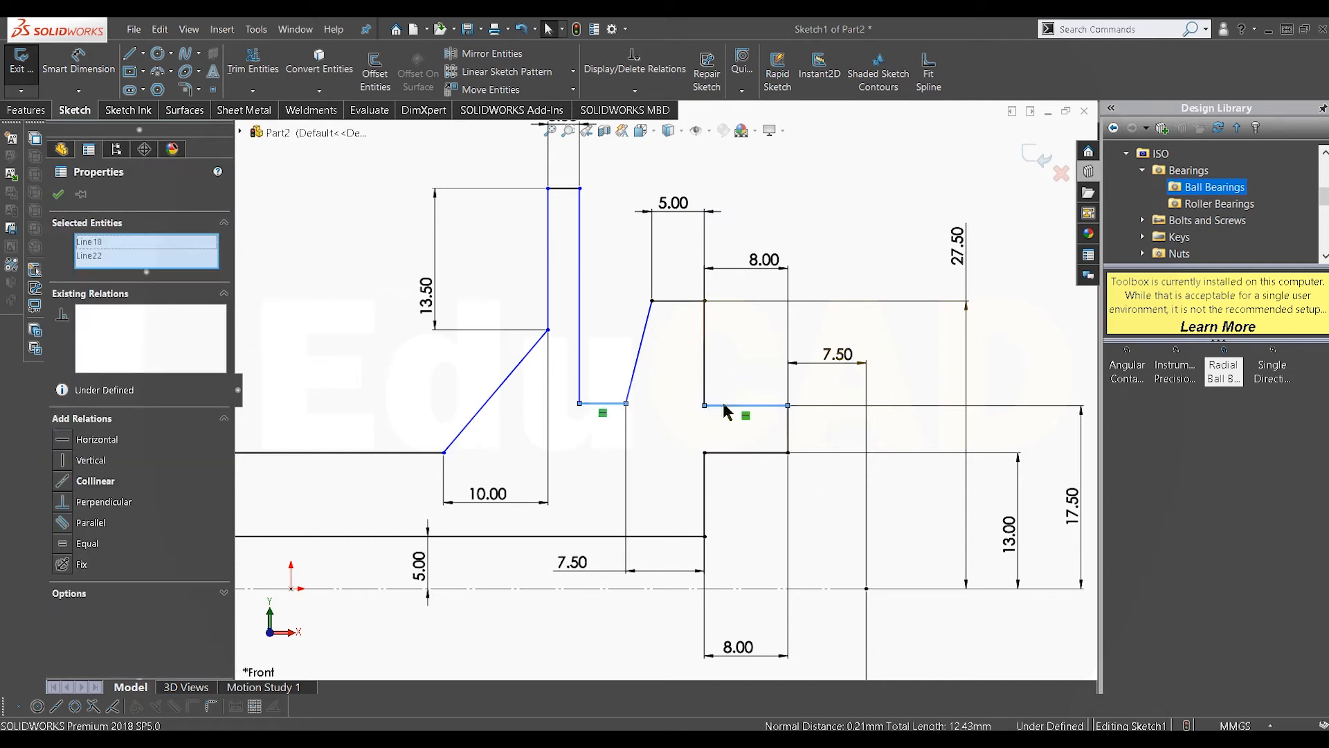
{"action": "left_click", "coordinate": [64, 483]}
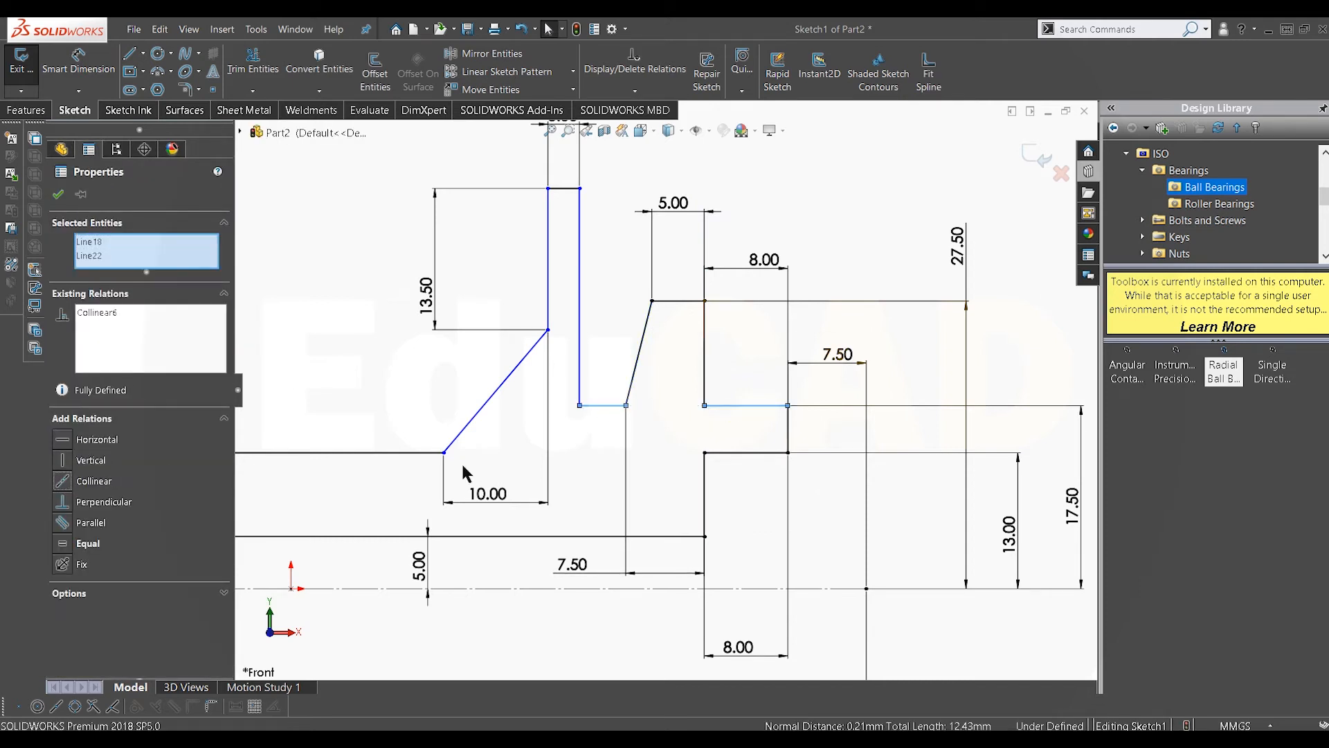
{"action": "left_click", "coordinate": [640, 459]}
Step: Dimension the height of the tall right flange's top edge above the centerline as 35 mm, then leave the dimension tool
{"action": "scroll", "coordinate": [630, 425], "scroll_direction": "up", "scroll_amount": 2}
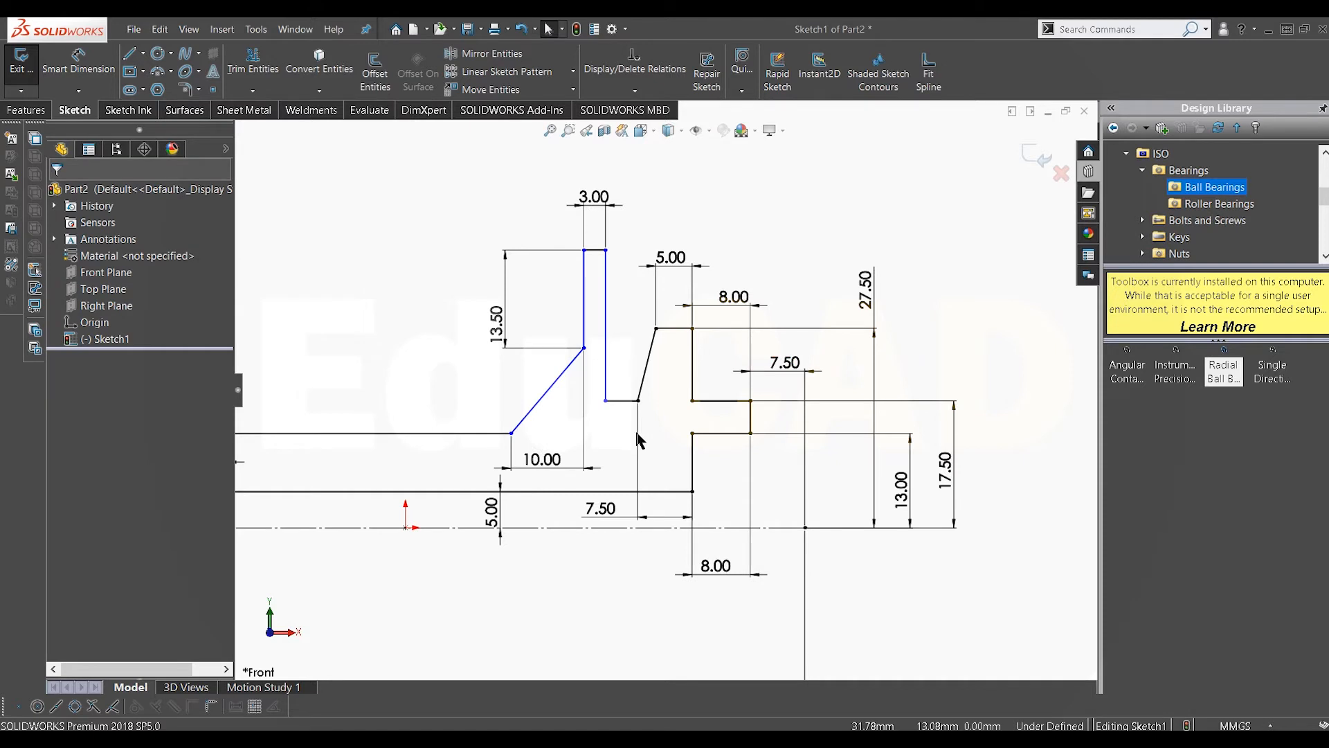
{"action": "scroll", "coordinate": [637, 440], "scroll_direction": "down", "scroll_amount": 1}
{"action": "left_click", "coordinate": [78, 64]}
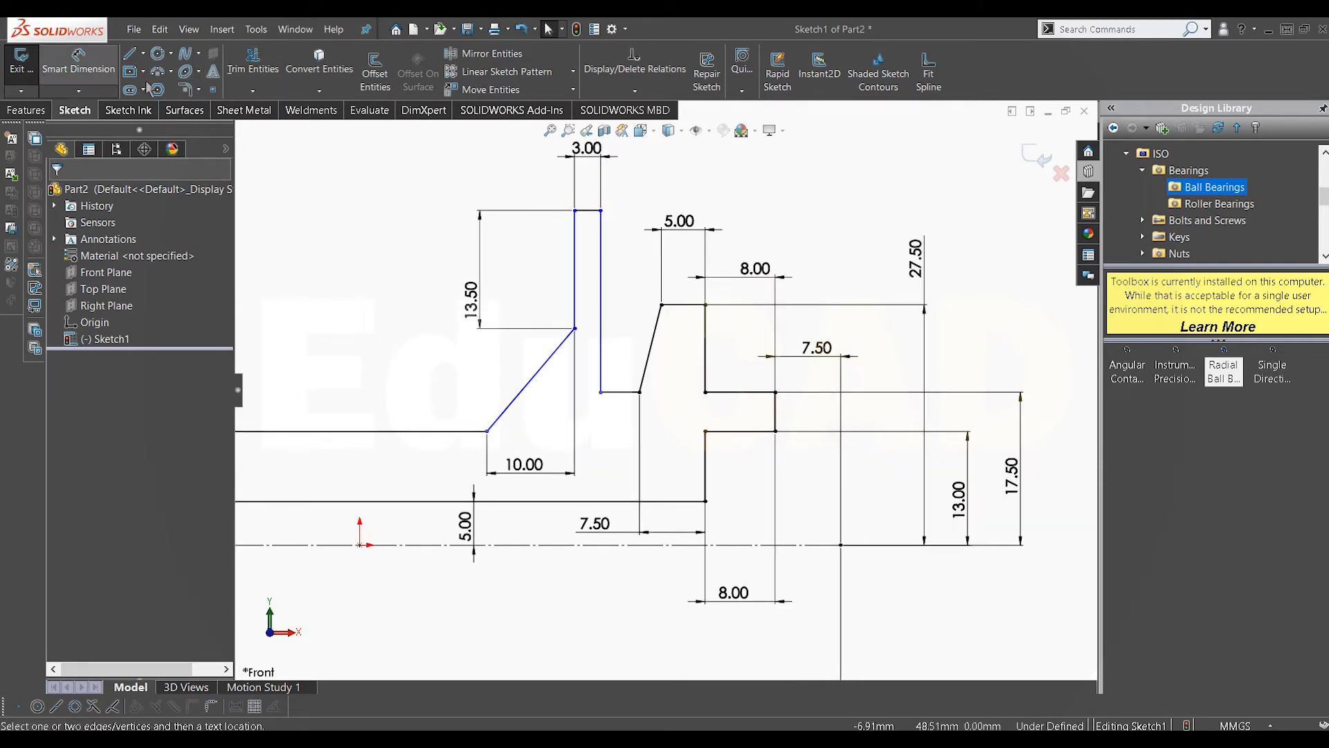
{"action": "left_click", "coordinate": [621, 394]}
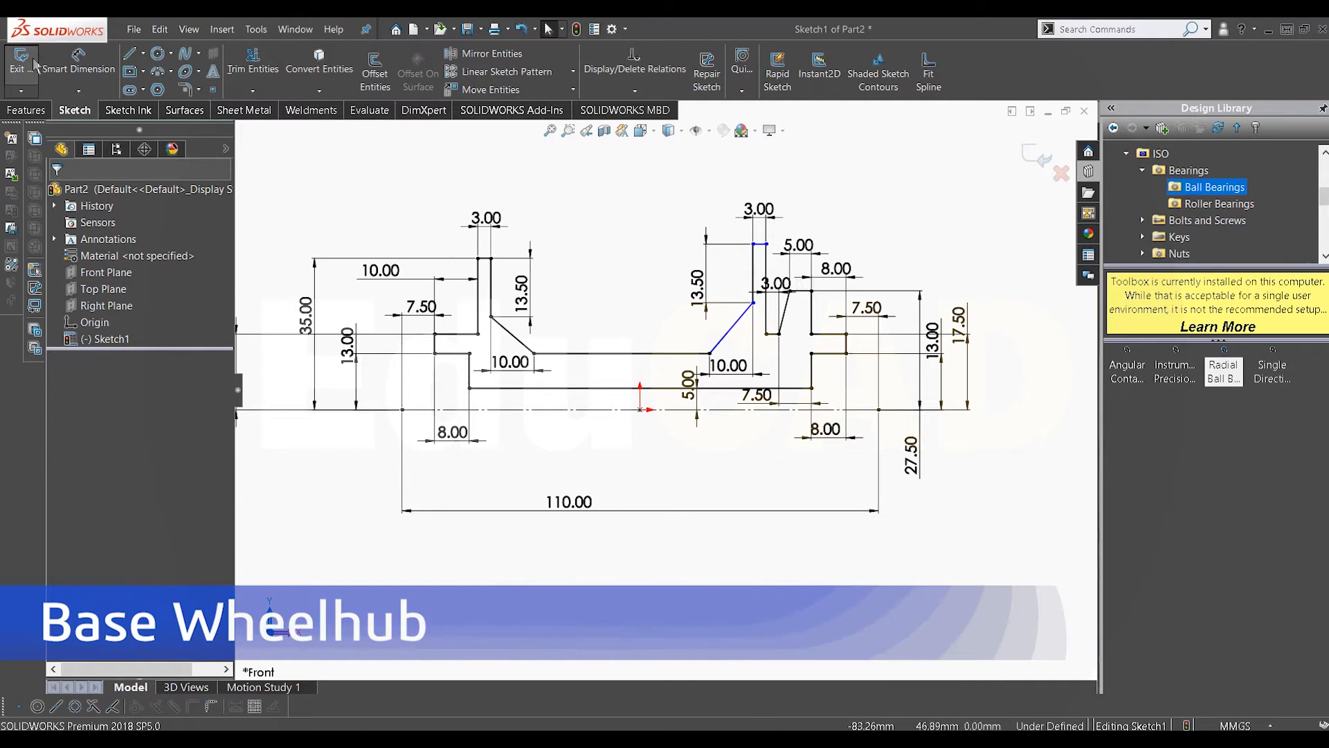
{"action": "left_click", "coordinate": [78, 64]}
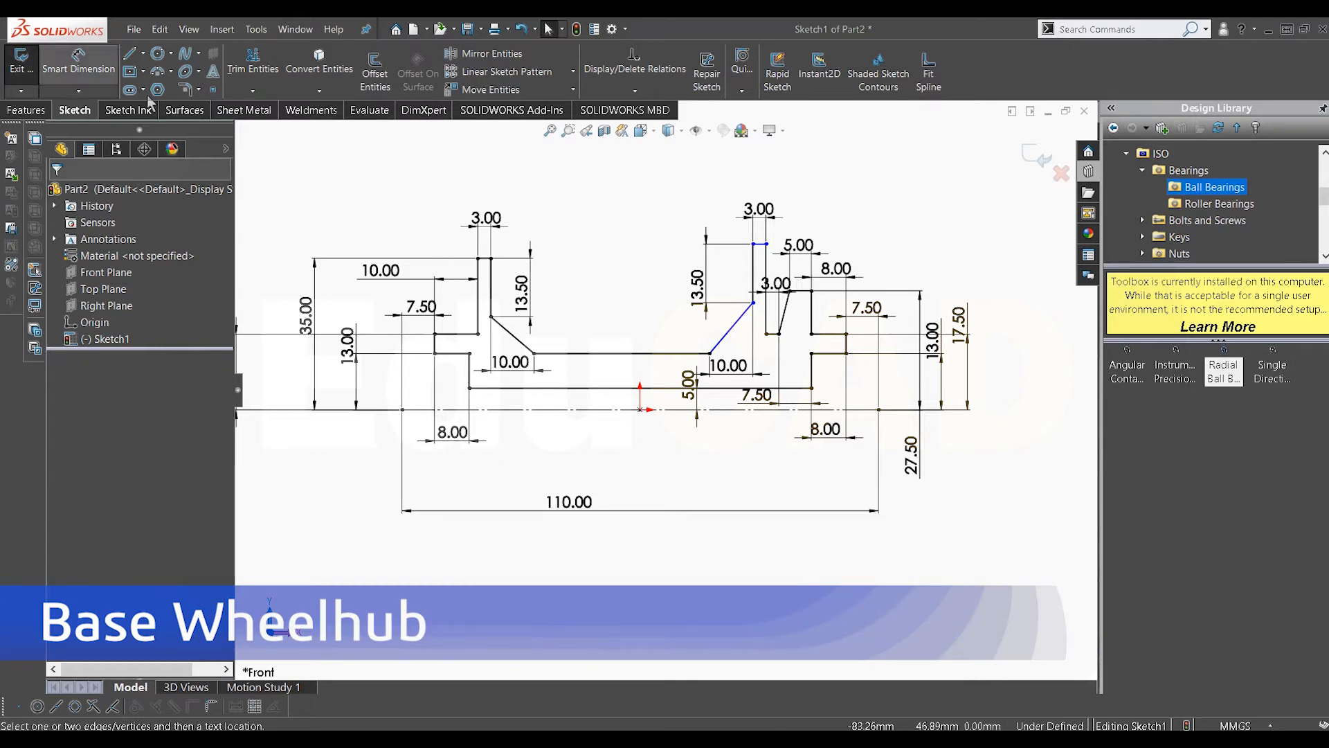
{"action": "left_click", "coordinate": [761, 244]}
{"action": "left_click", "coordinate": [772, 412]}
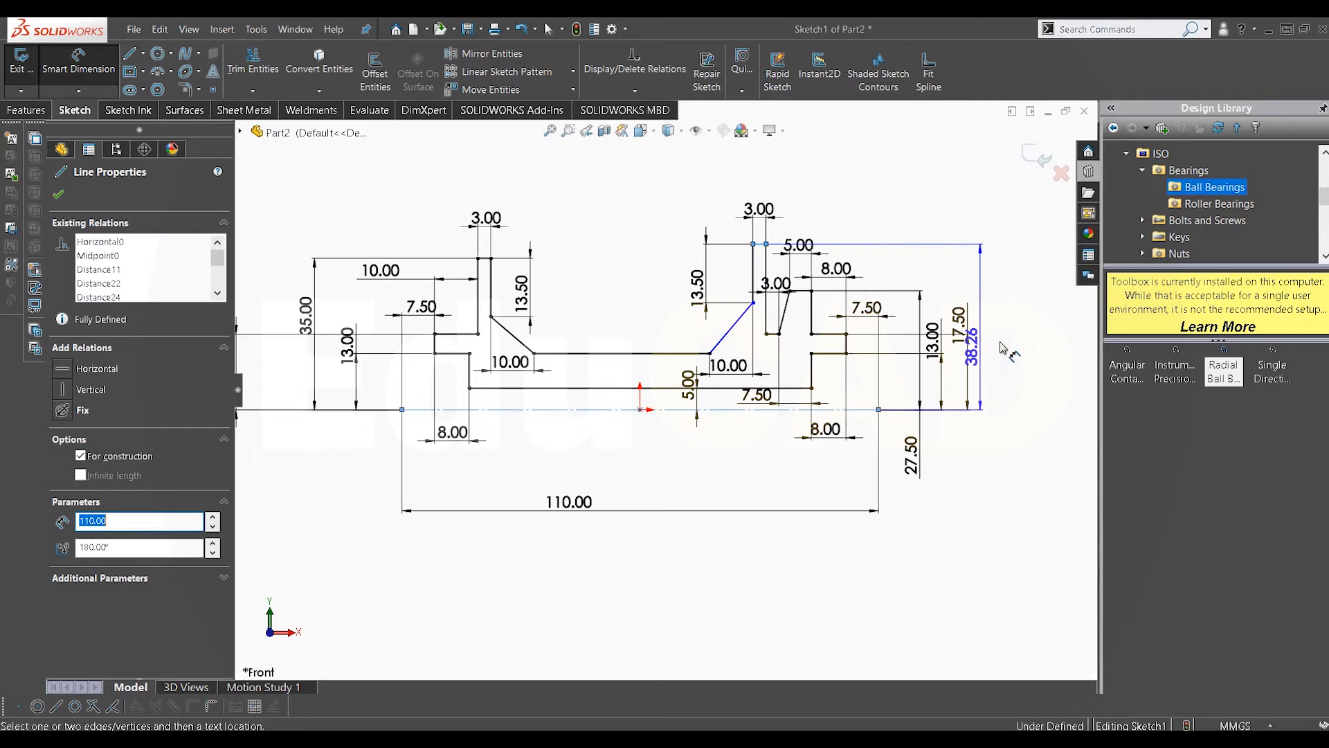
{"action": "left_click", "coordinate": [1045, 344]}
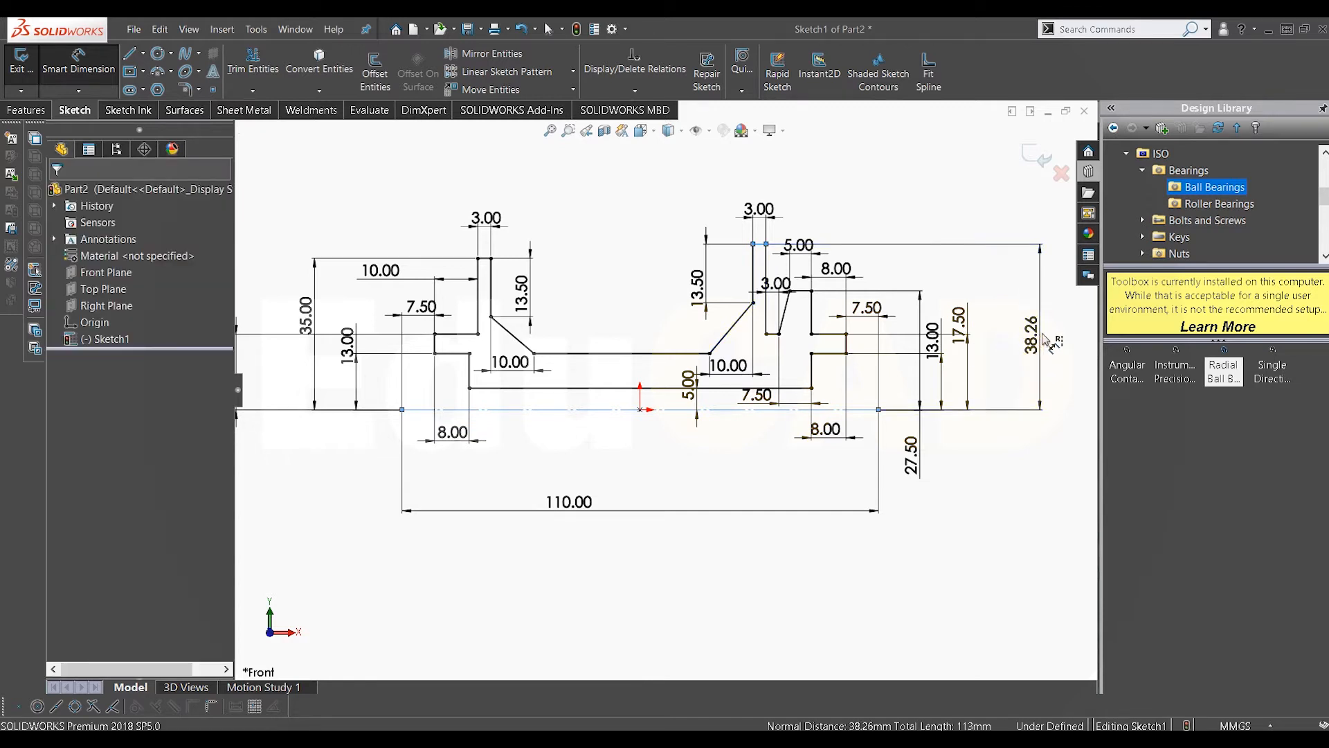
{"action": "type", "text": "35"}
{"action": "key", "text": "Return"}
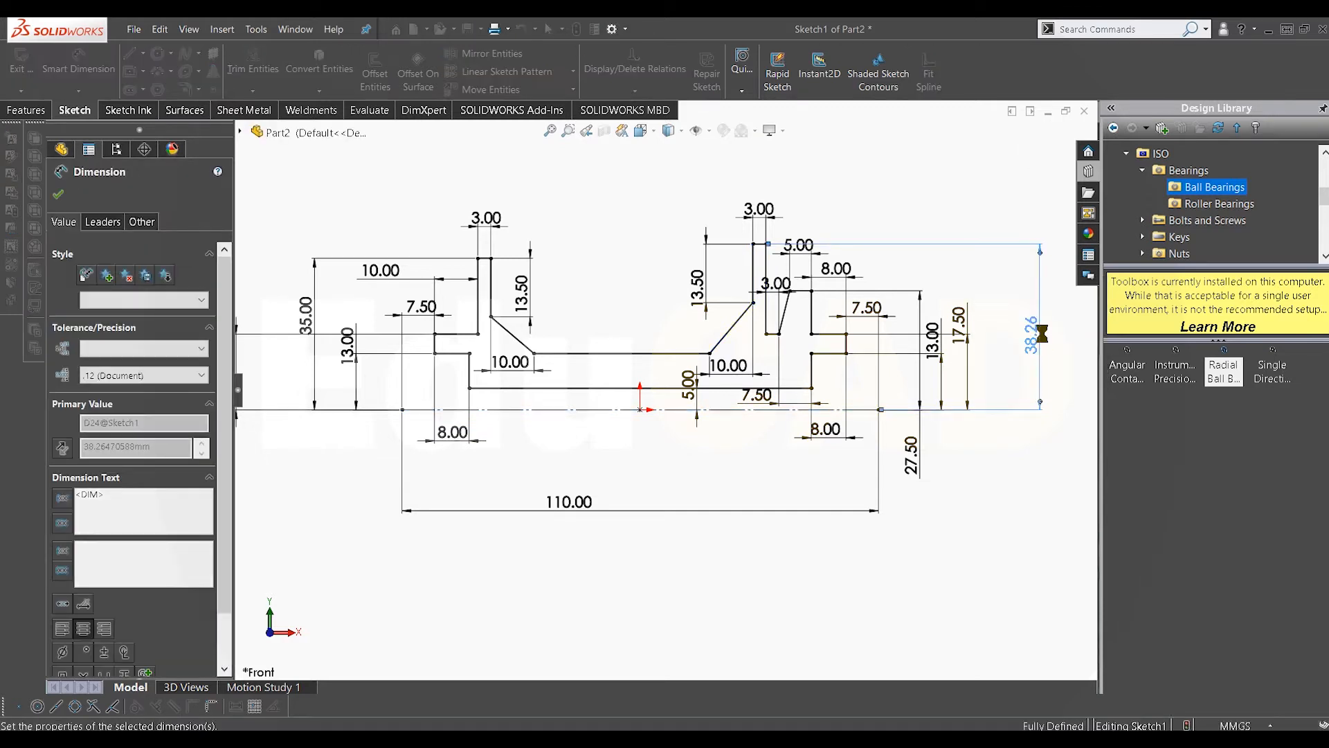
{"action": "right_click", "coordinate": [860, 201]}
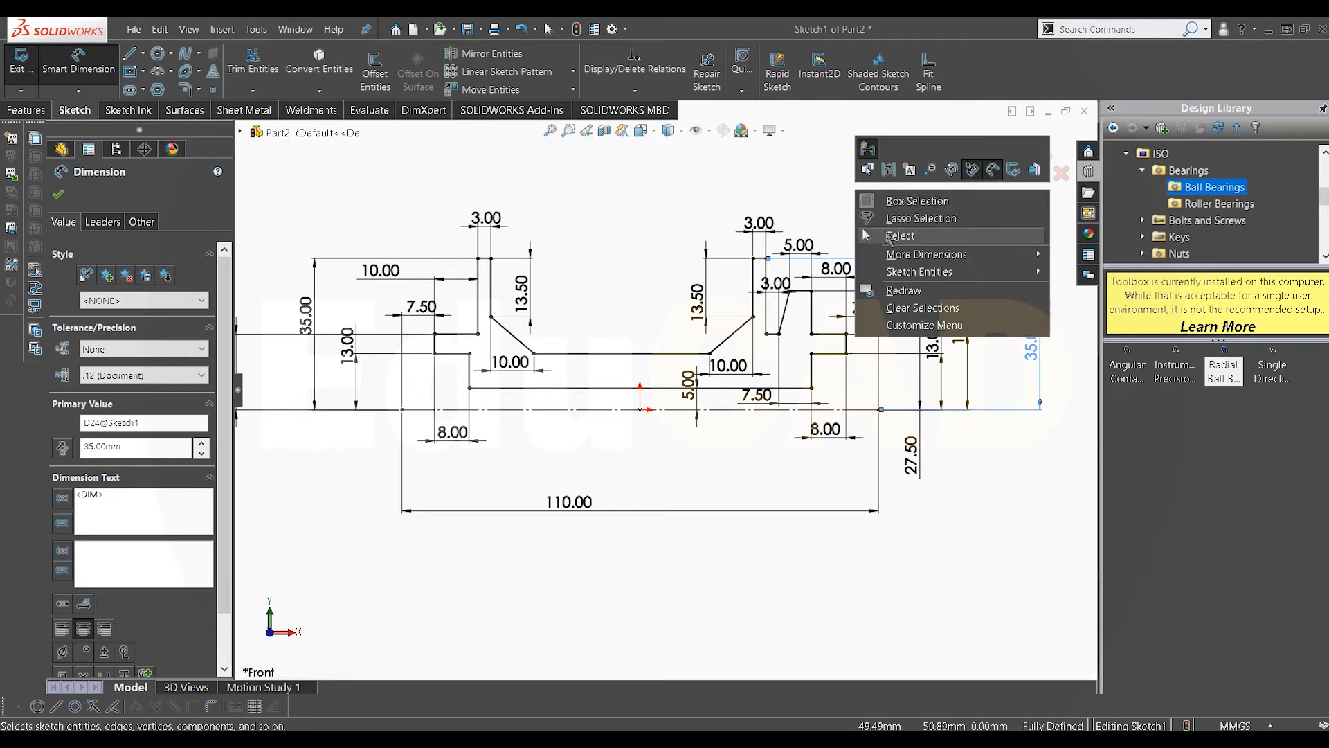
Step: Revolve the hub profile sketch 360 degrees about the centerline
{"action": "left_click", "coordinate": [888, 239]}
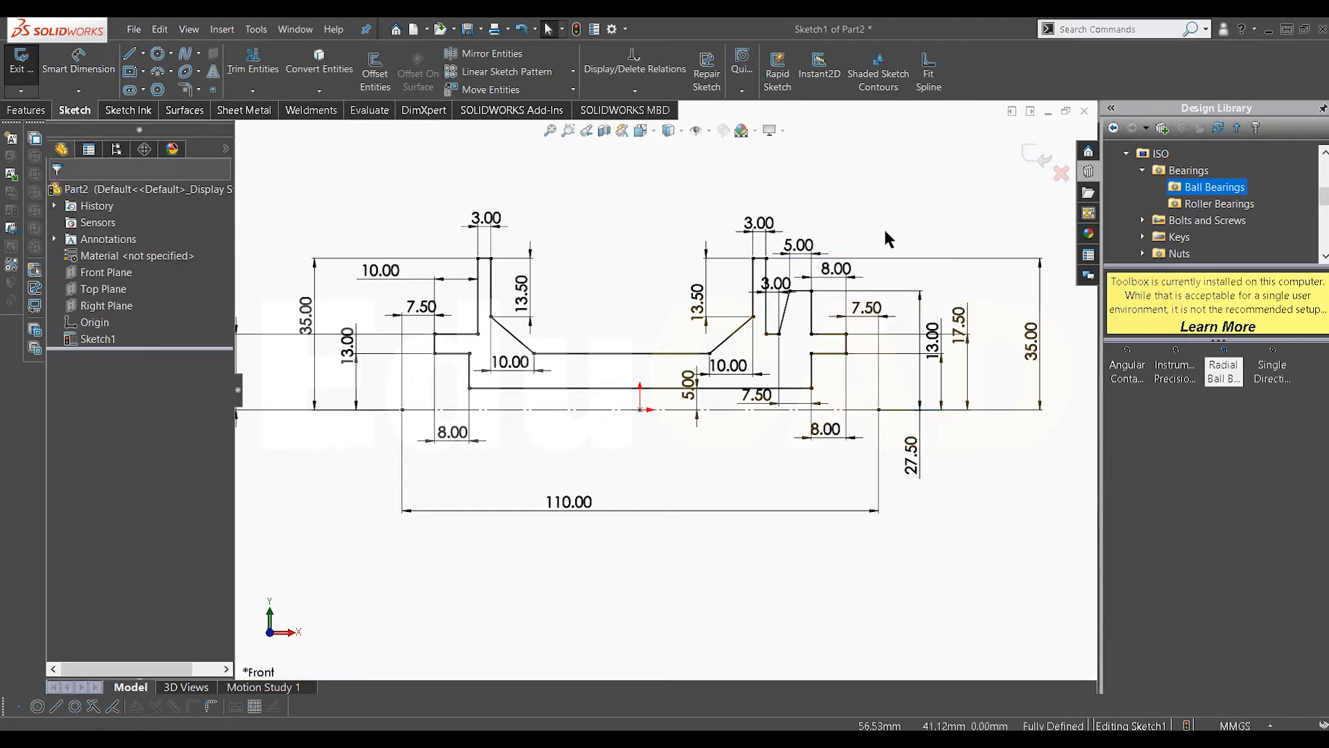
{"action": "left_click", "coordinate": [43, 111]}
{"action": "left_click", "coordinate": [77, 68]}
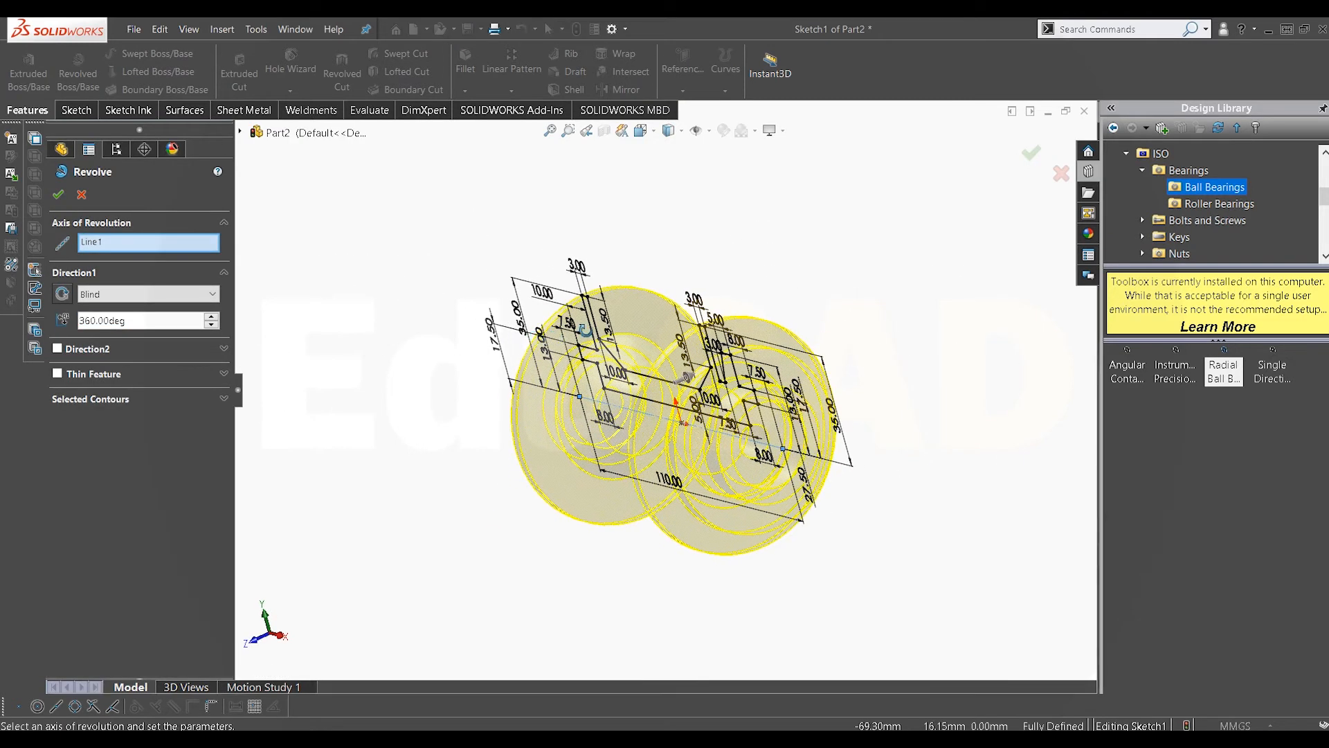
{"action": "left_click", "coordinate": [56, 194]}
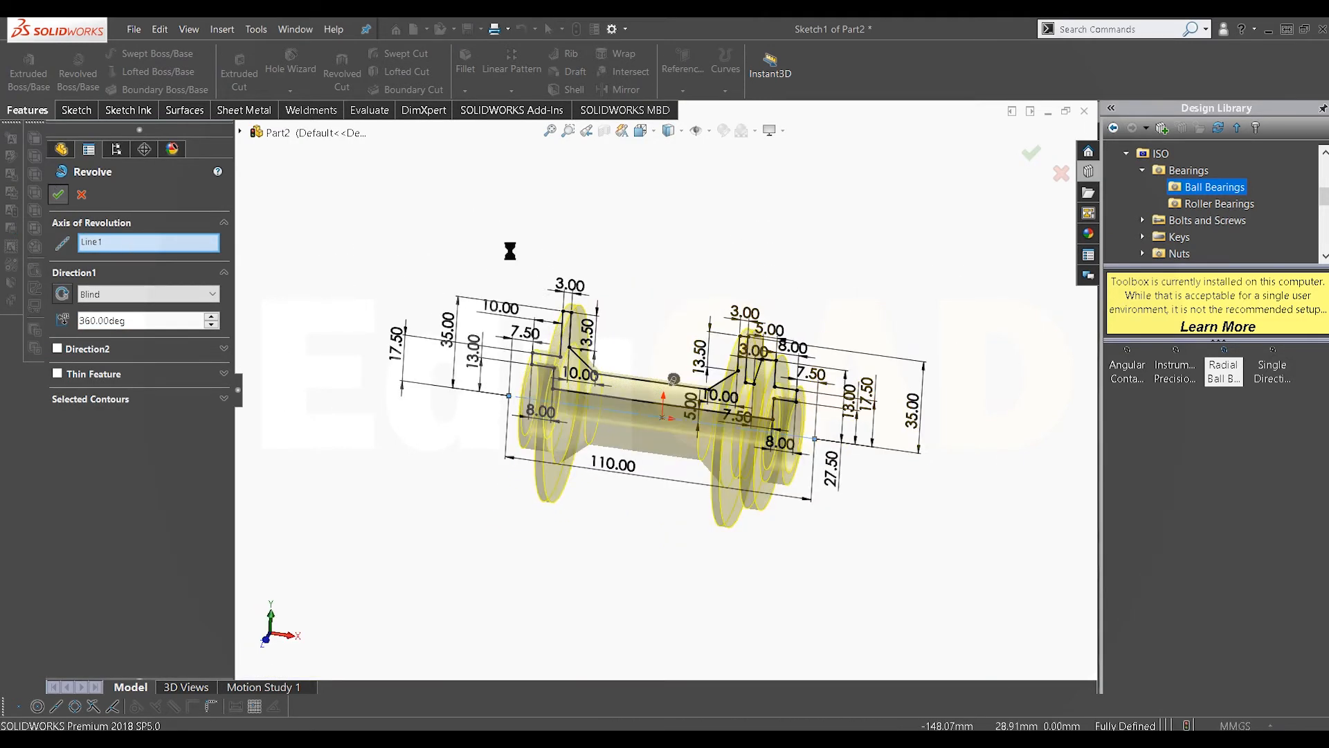
Step: Fillet the edges where the tapered cones meet the flanges and the shaft with a 5 mm radius
{"action": "middle_click_drag", "start_coordinate": [537, 365], "coordinate": [584, 397]}
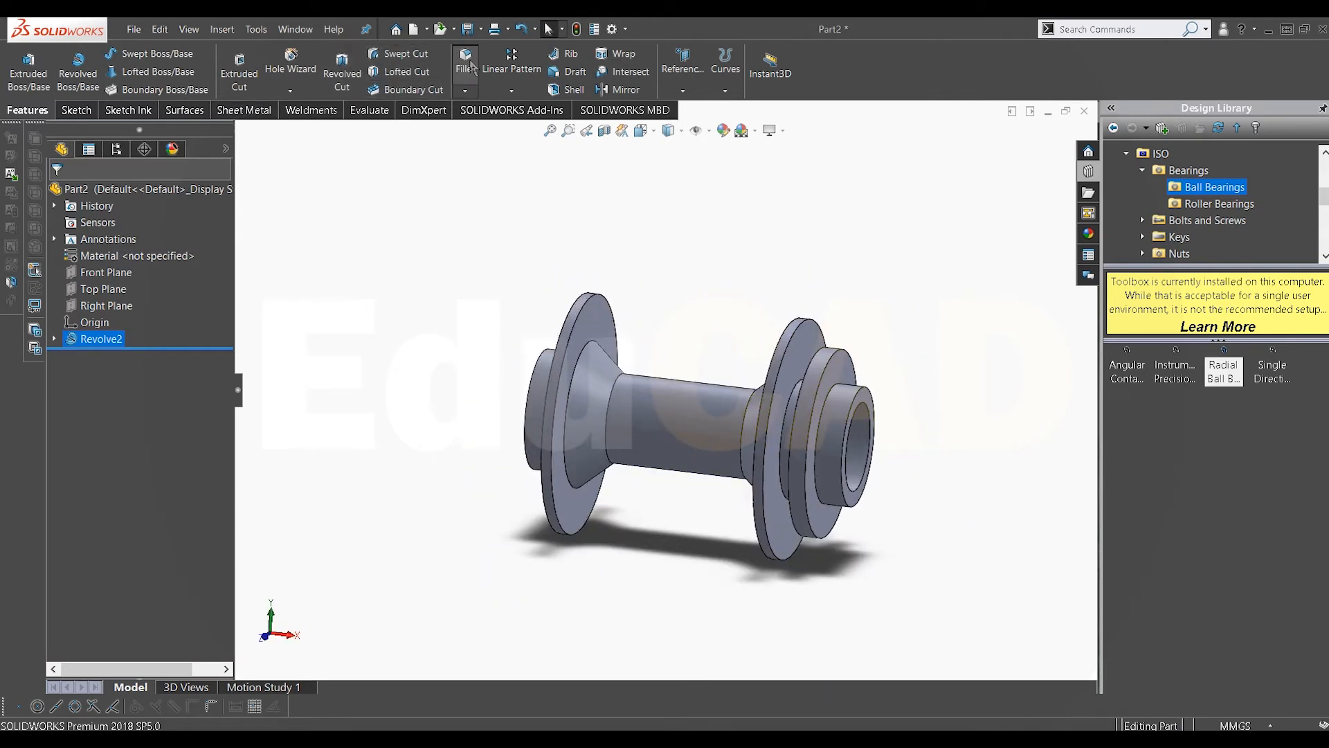
{"action": "left_click", "coordinate": [577, 394]}
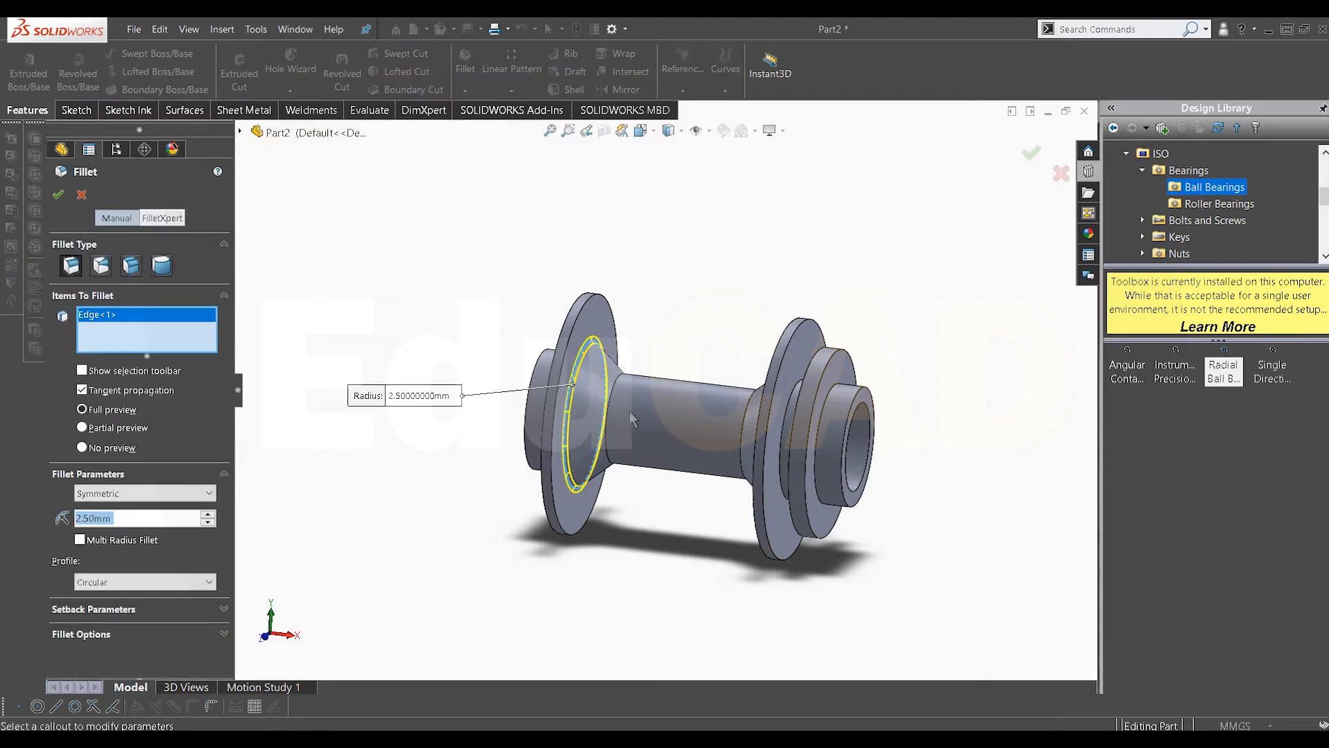
{"action": "scroll", "coordinate": [629, 410], "scroll_direction": "down", "scroll_amount": 3}
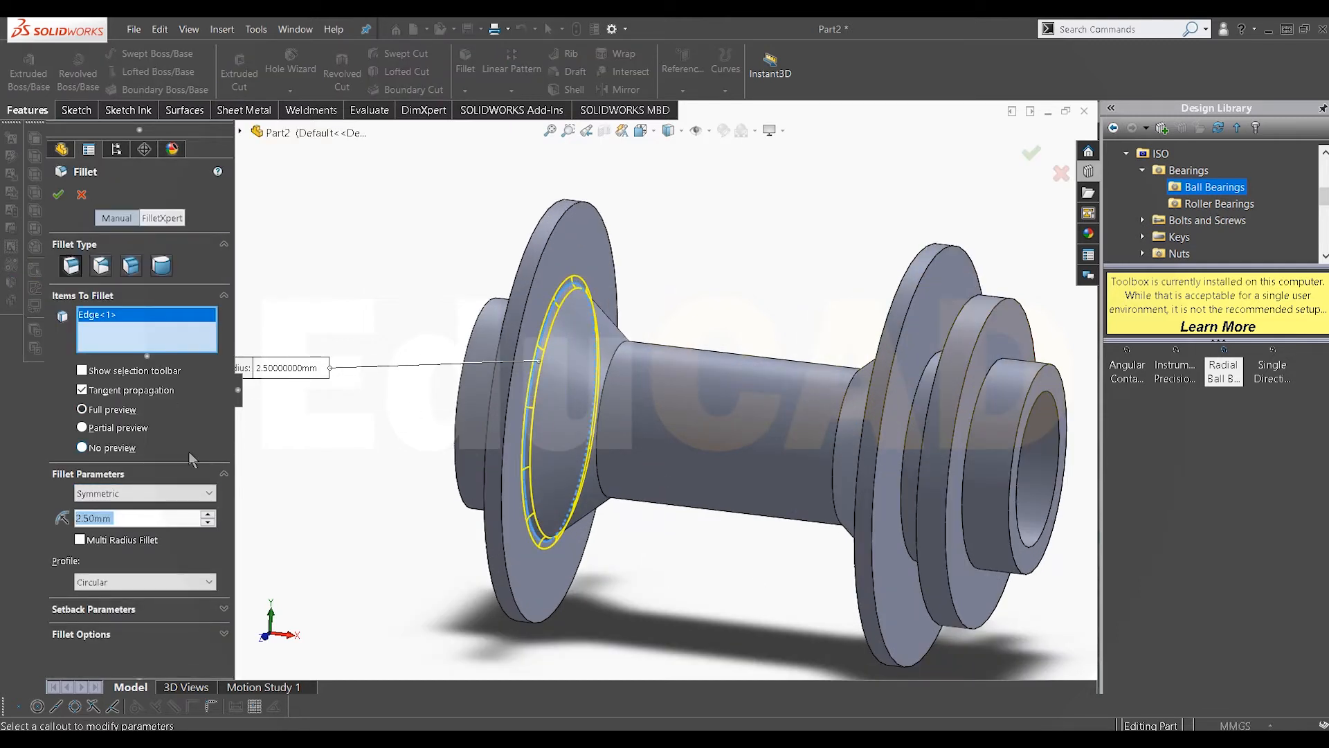
{"action": "type", "text": "5"}
{"action": "key", "text": "Return"}
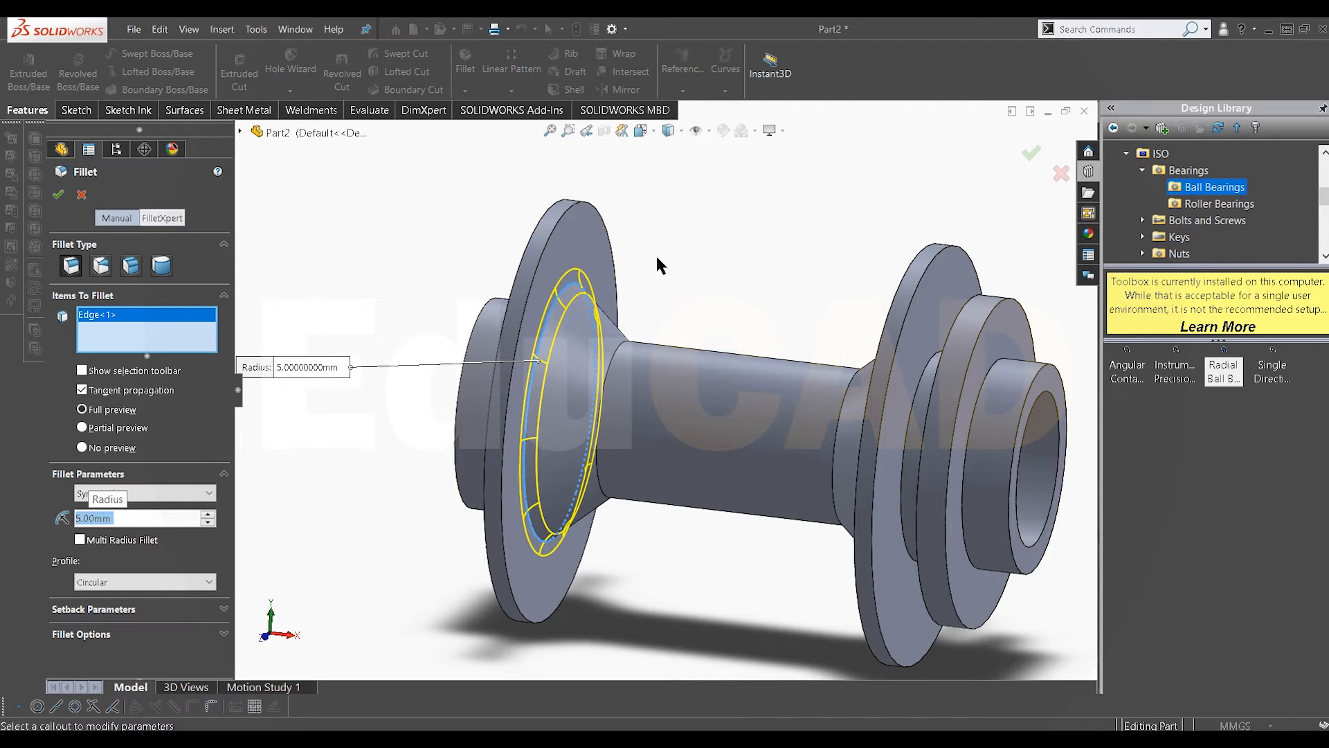
{"action": "left_click", "coordinate": [611, 369]}
{"action": "middle_click_drag", "start_coordinate": [612, 369], "coordinate": [873, 433]}
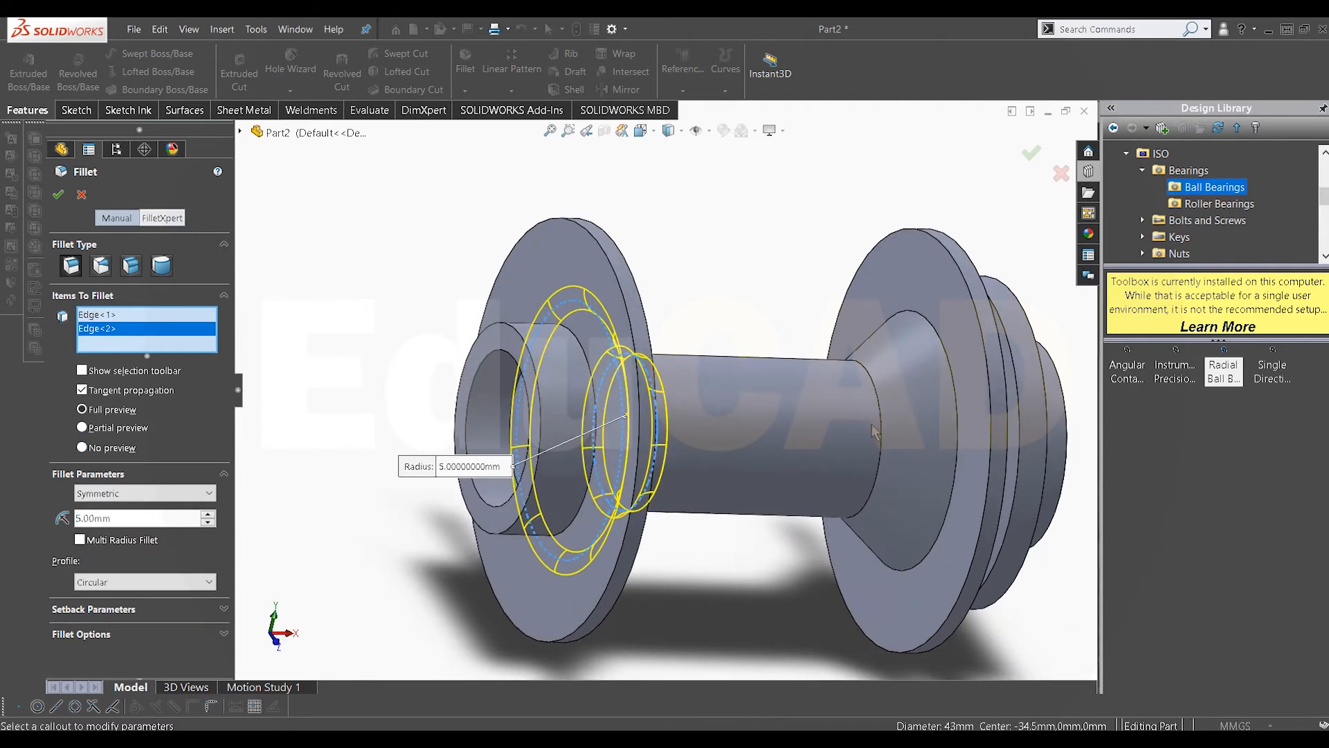
{"action": "left_click", "coordinate": [885, 416]}
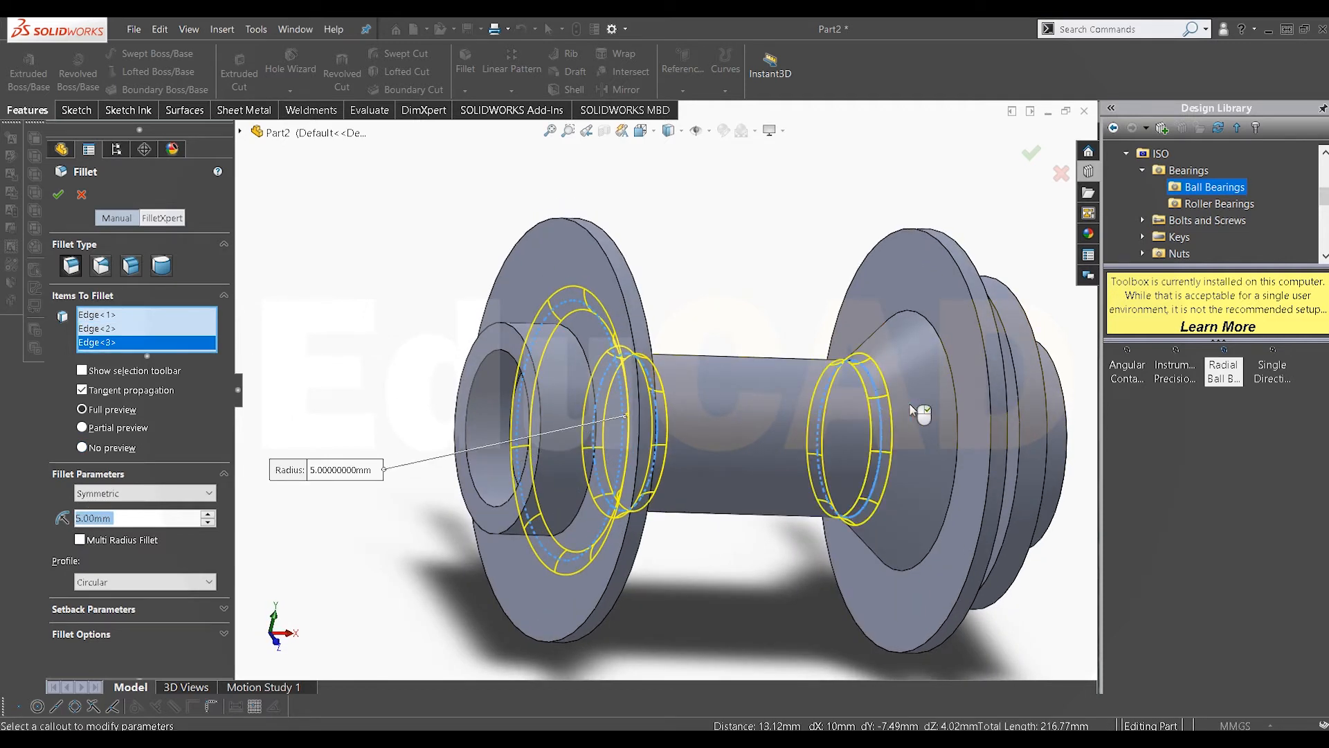
{"action": "left_click", "coordinate": [956, 411]}
{"action": "middle_click_drag", "start_coordinate": [955, 404], "coordinate": [922, 422]}
{"action": "left_click", "coordinate": [630, 402]}
Step: Fillet the edges at the right-hand stepped flanges with a 2.5 mm radius
{"action": "middle_click_drag", "start_coordinate": [863, 420], "coordinate": [928, 416]}
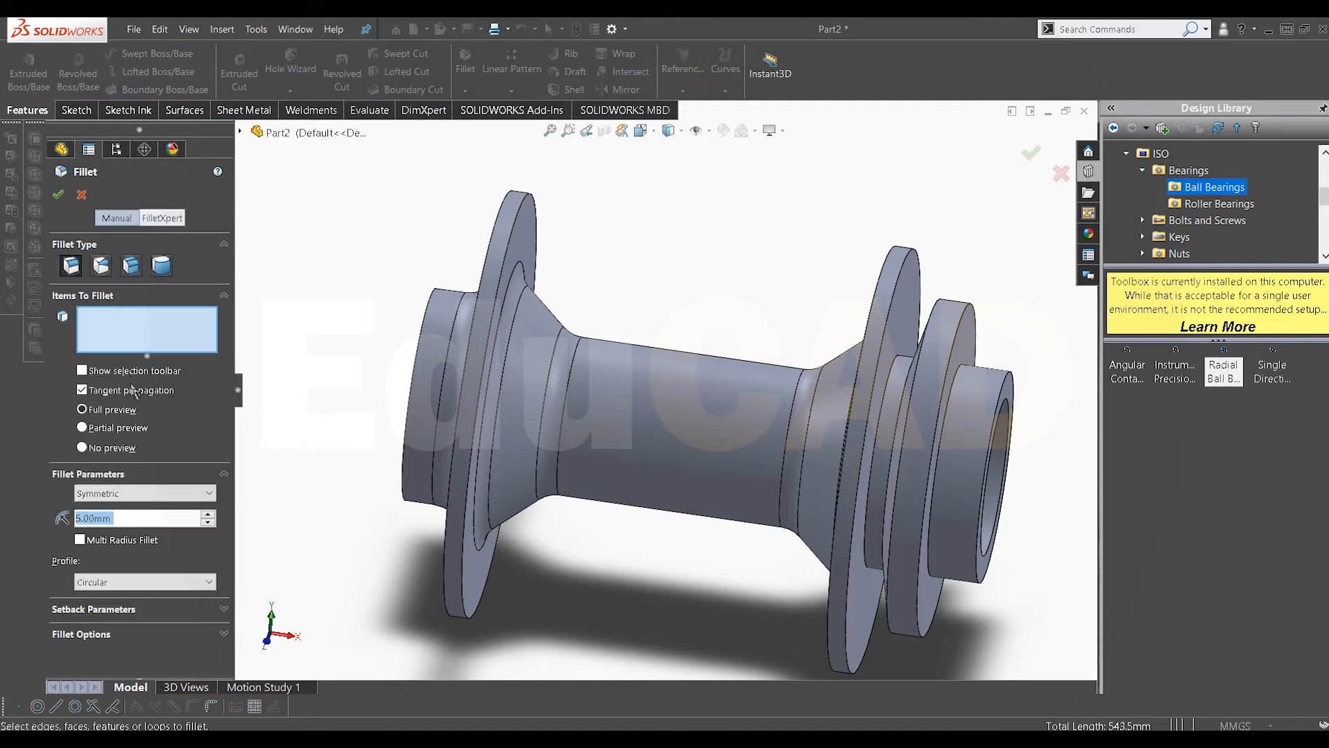
{"action": "type", "text": "2.5"}
{"action": "key", "text": "Return"}
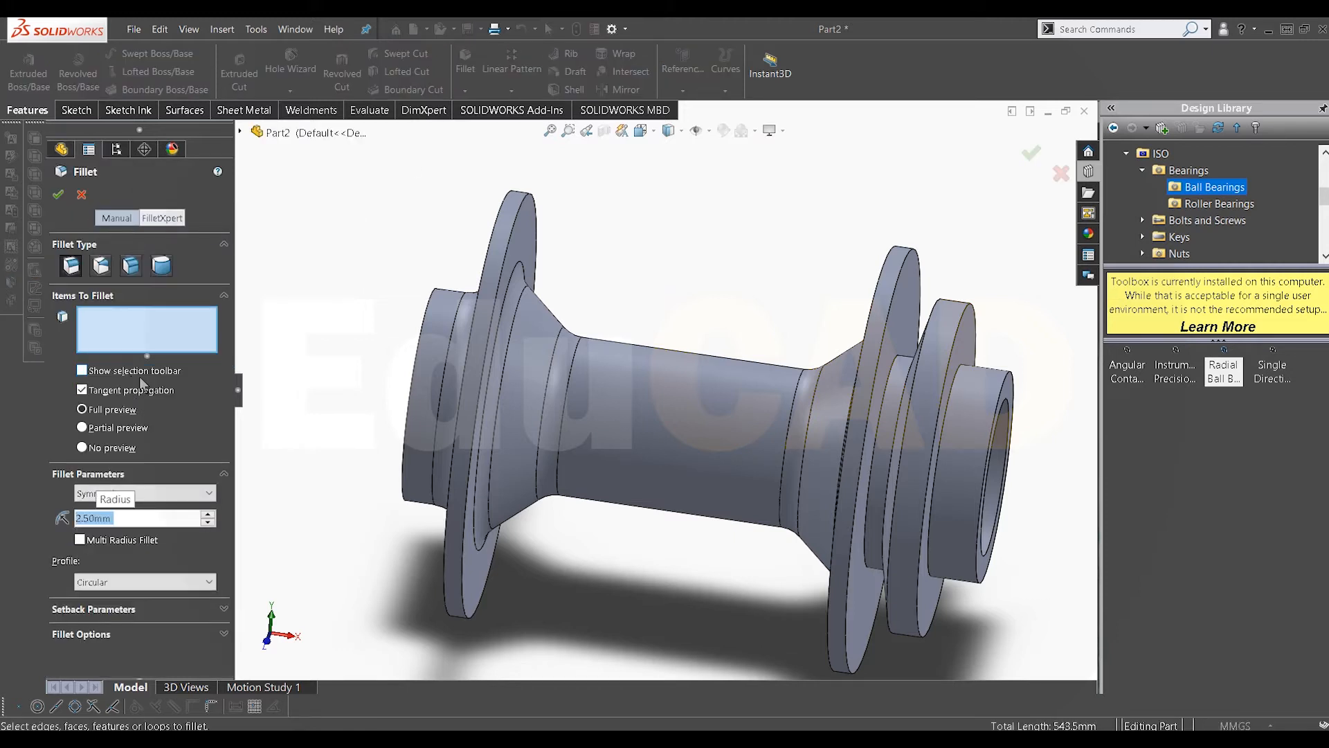
{"action": "scroll", "coordinate": [958, 327], "scroll_direction": "down", "scroll_amount": 8}
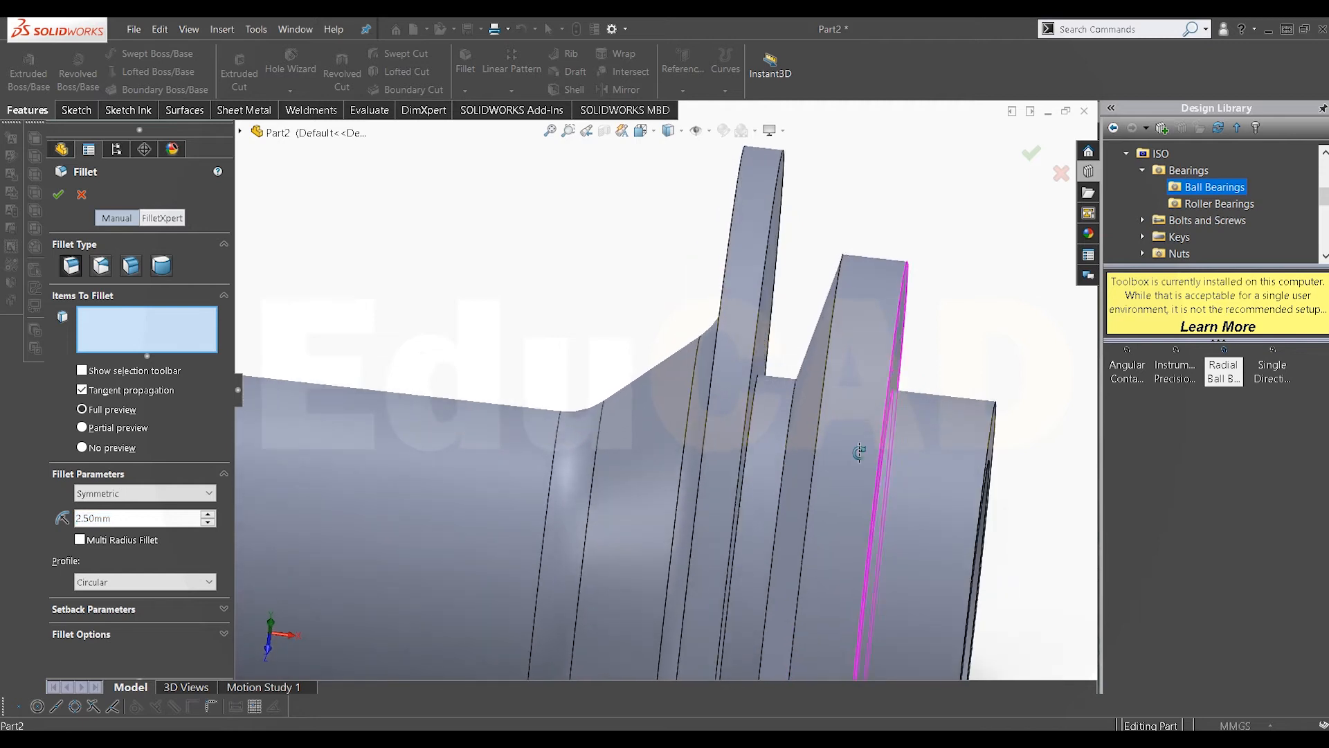
{"action": "left_click", "coordinate": [779, 462]}
{"action": "scroll", "coordinate": [779, 462], "scroll_direction": "up", "scroll_amount": 6}
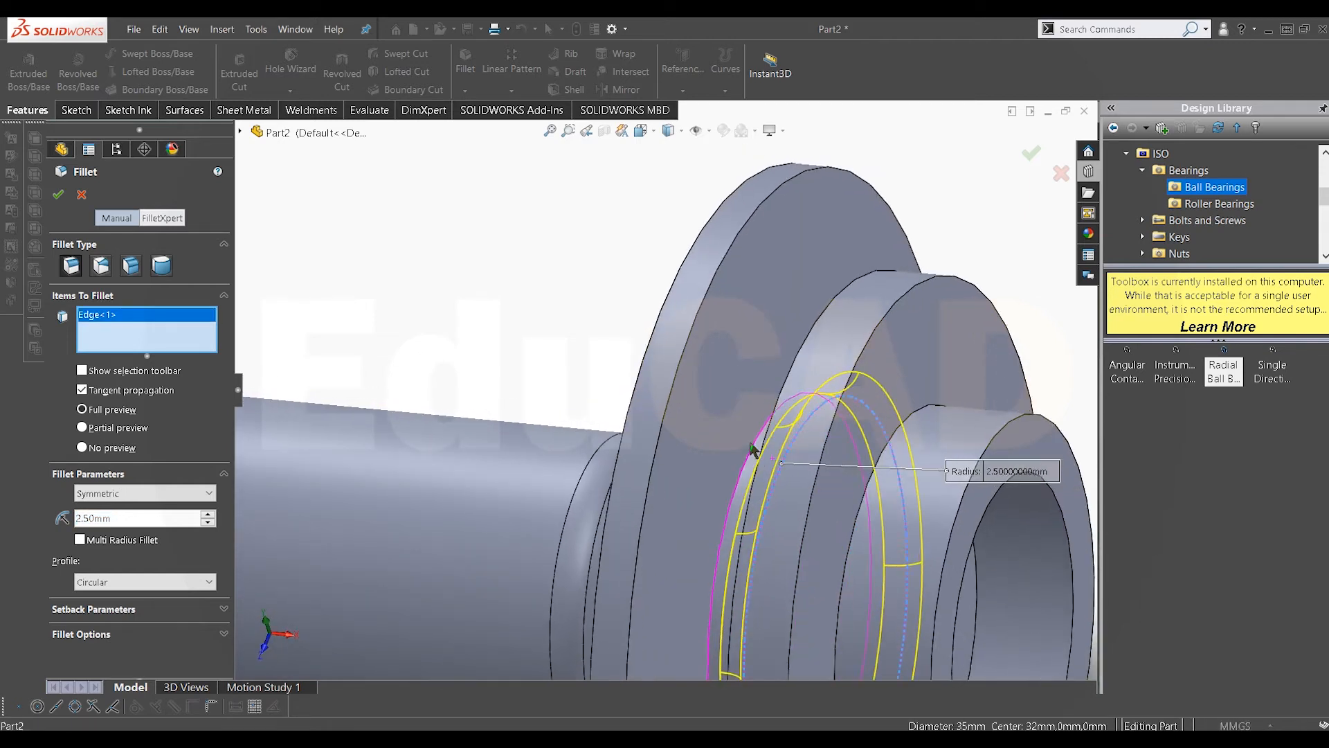
{"action": "left_click", "coordinate": [899, 427]}
{"action": "scroll", "coordinate": [889, 427], "scroll_direction": "up", "scroll_amount": 1}
{"action": "middle_click_drag", "start_coordinate": [887, 427], "coordinate": [850, 437]}
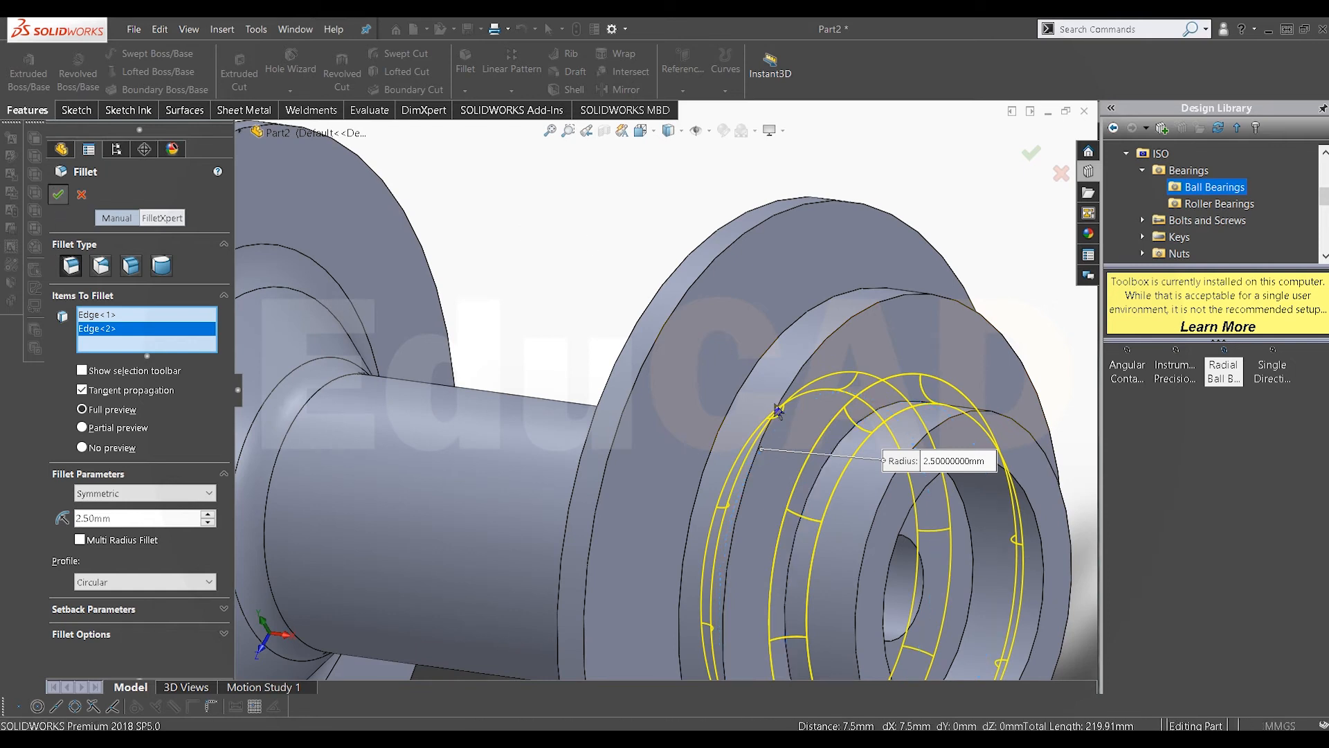
{"action": "scroll", "coordinate": [657, 422], "scroll_direction": "up", "scroll_amount": 1}
{"action": "middle_click_drag", "start_coordinate": [715, 422], "coordinate": [682, 430]}
{"action": "scroll", "coordinate": [682, 415], "scroll_direction": "up", "scroll_amount": 4}
{"action": "middle_click_drag", "start_coordinate": [713, 387], "coordinate": [766, 359]}
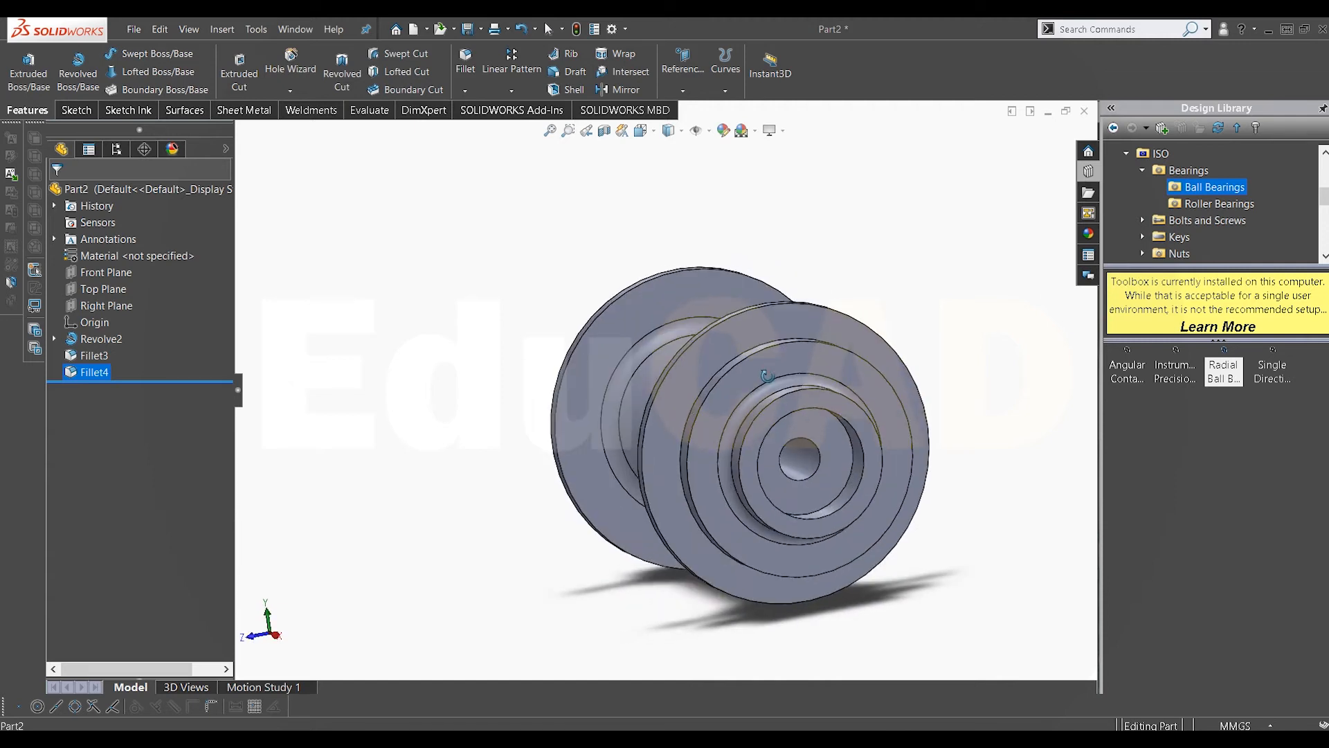
Step: Start a sketch on the flange's outer face and draw a vertical construction line from the origin to the rim
{"action": "right_click", "coordinate": [767, 359]}
{"action": "left_click", "coordinate": [802, 339]}
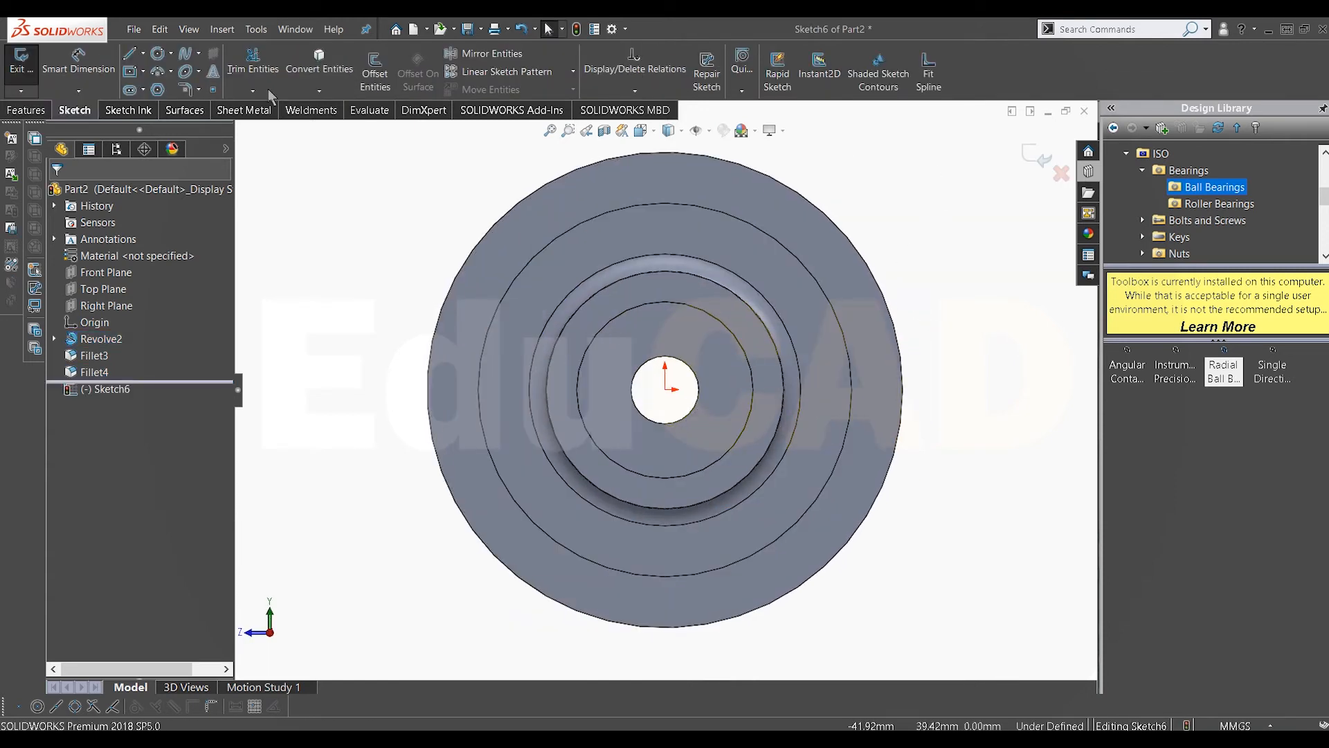
{"action": "left_click", "coordinate": [143, 53]}
{"action": "left_click", "coordinate": [166, 89]}
{"action": "left_click", "coordinate": [665, 389]}
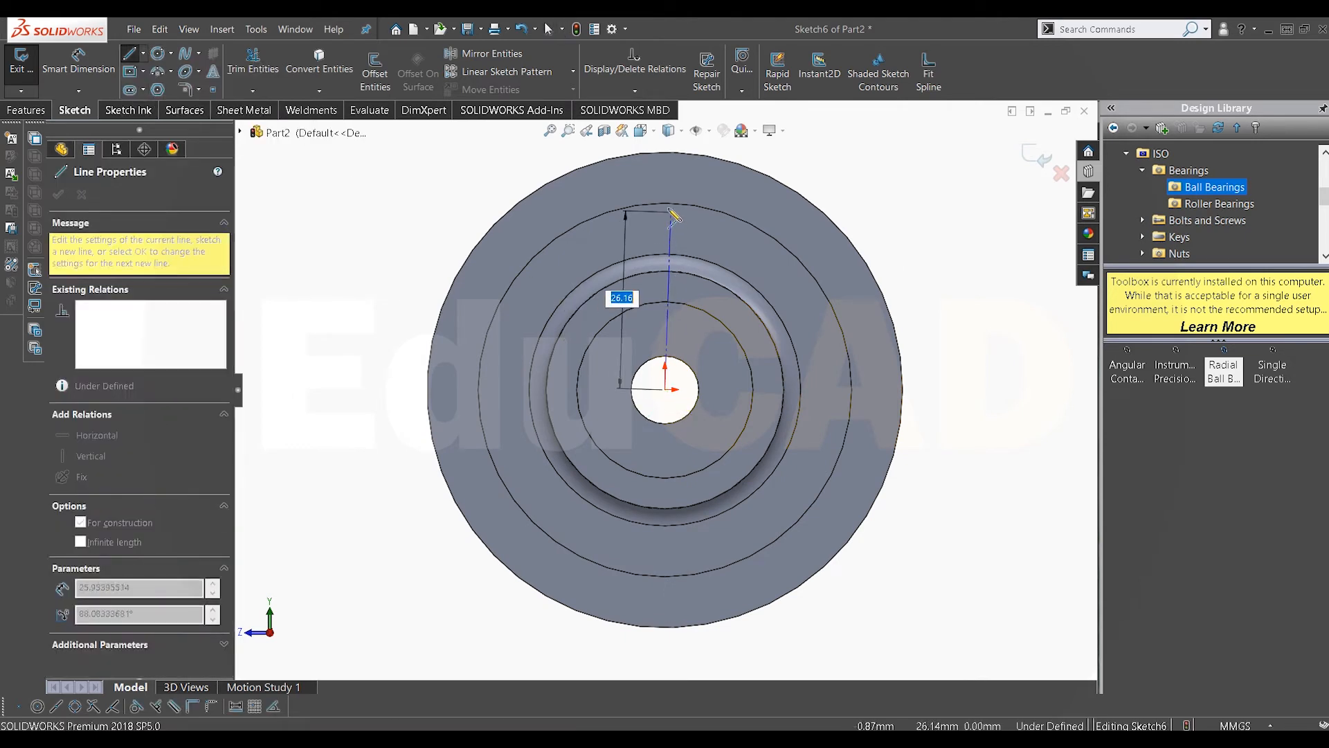
{"action": "left_click", "coordinate": [666, 203]}
{"action": "right_click", "coordinate": [688, 232]}
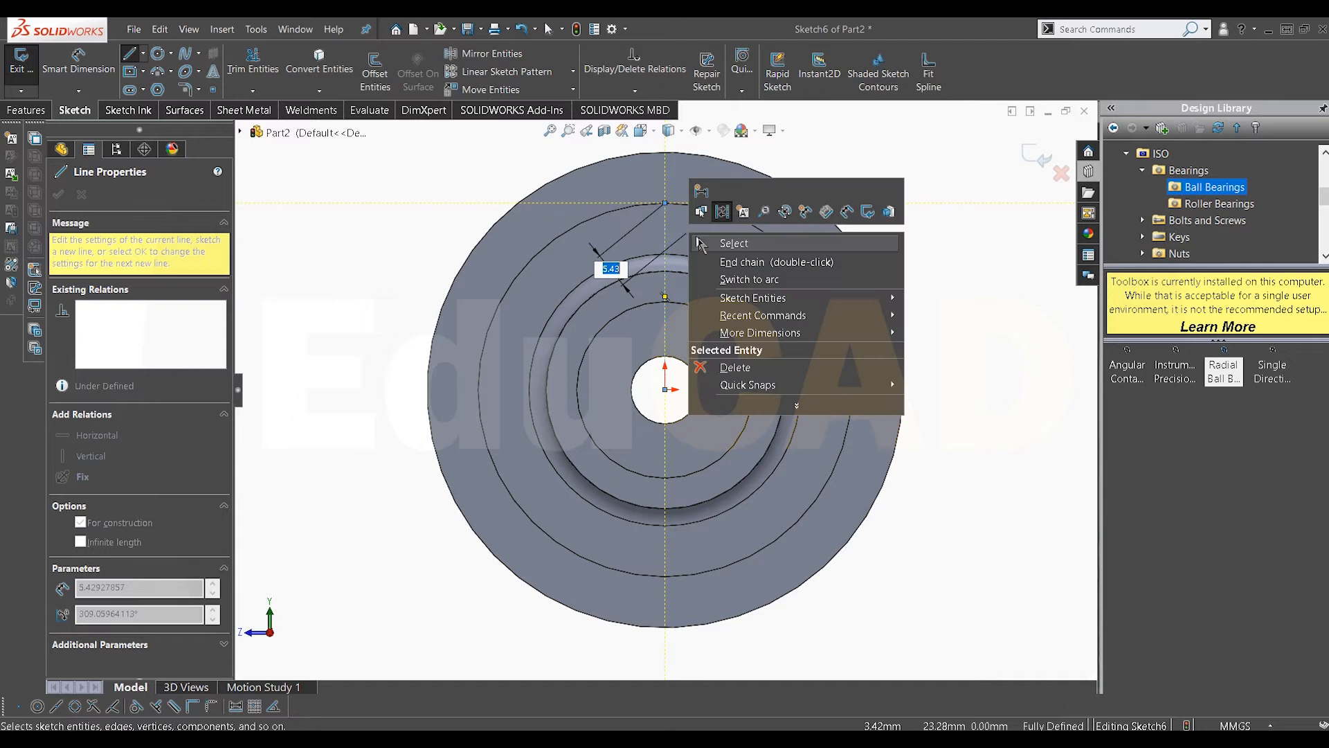
{"action": "left_click", "coordinate": [699, 245]}
Step: Draw a 5 mm diameter circle centred on the construction line near the flange rim and dimension its diameter
{"action": "scroll", "coordinate": [699, 245], "scroll_direction": "down", "scroll_amount": 1}
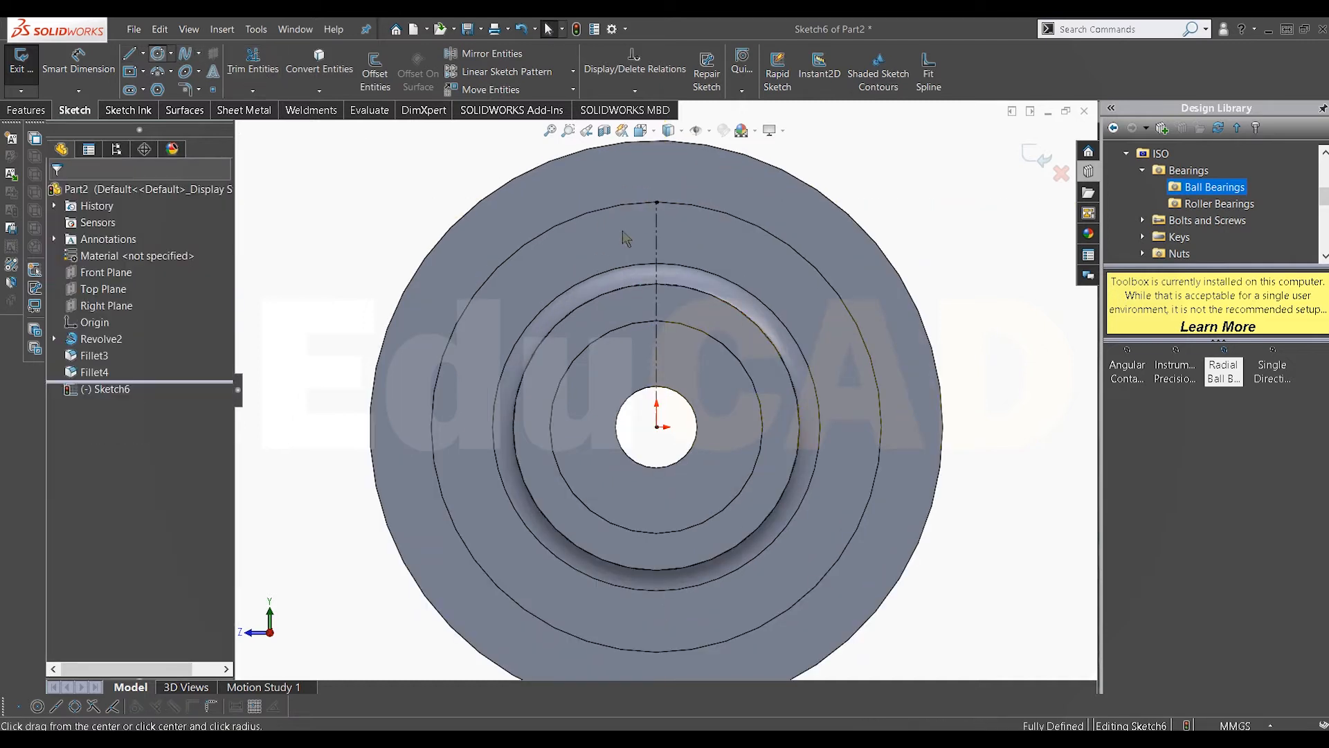
{"action": "left_click", "coordinate": [656, 235]}
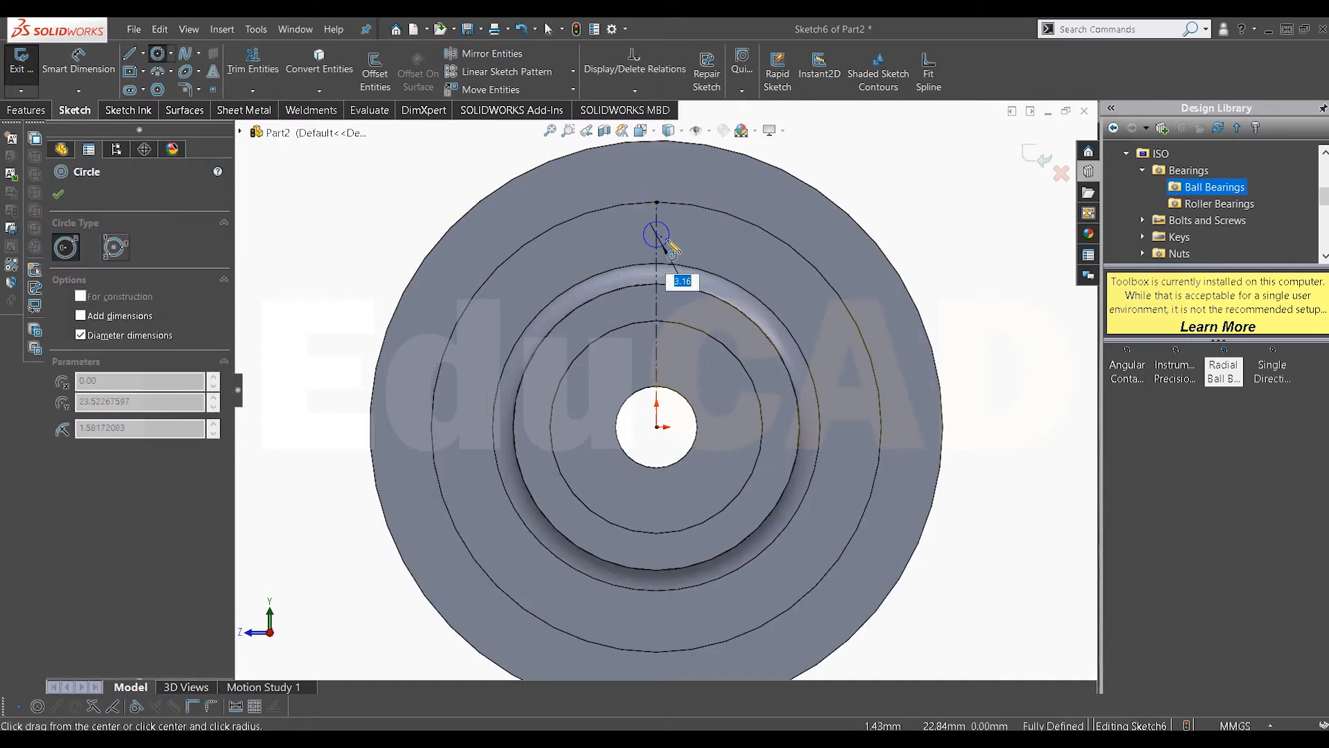
{"action": "key", "text": "Return"}
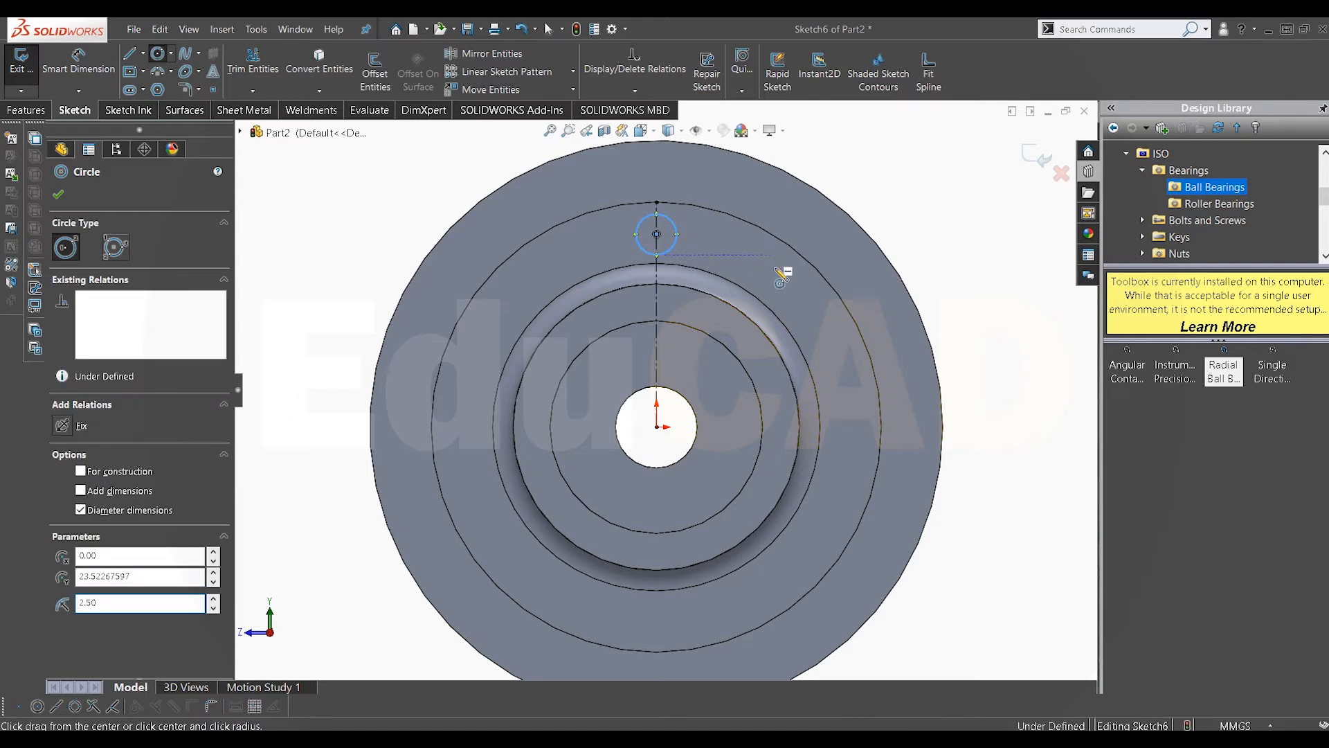
{"action": "key", "text": "Escape"}
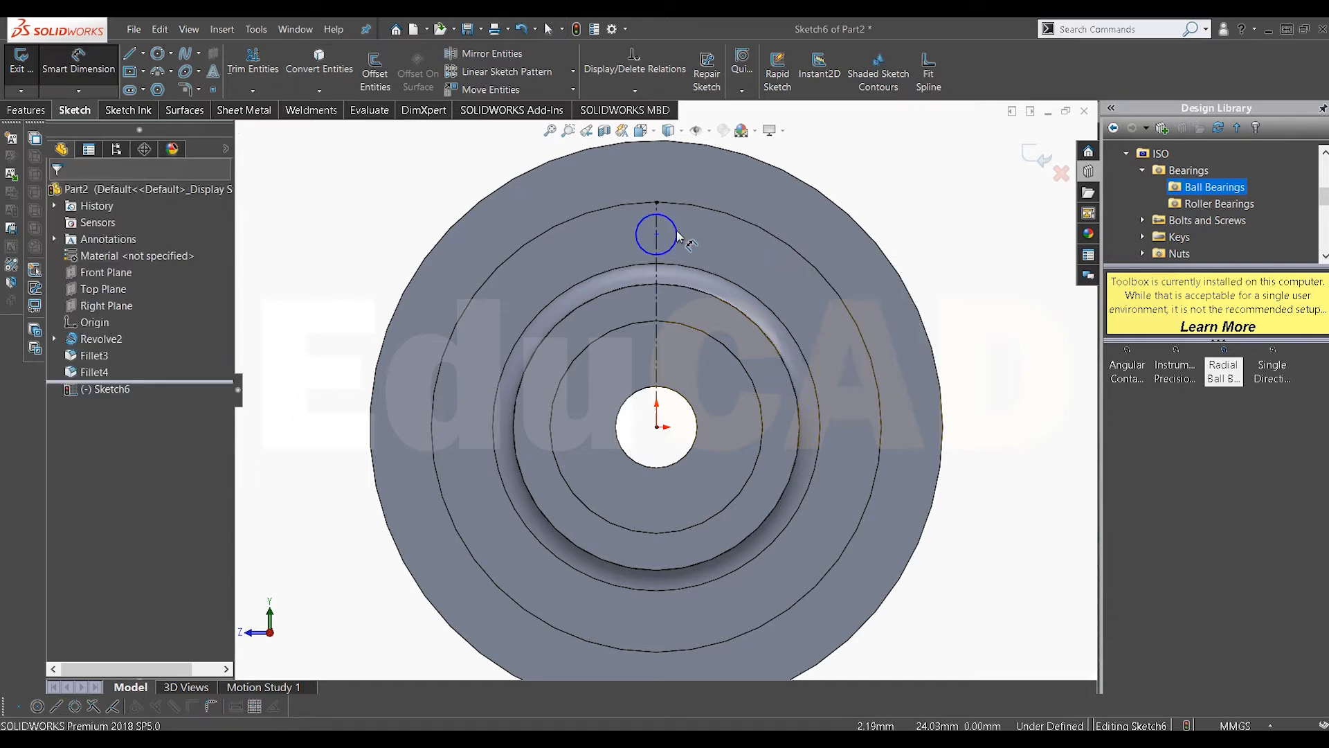
{"action": "left_click", "coordinate": [675, 237]}
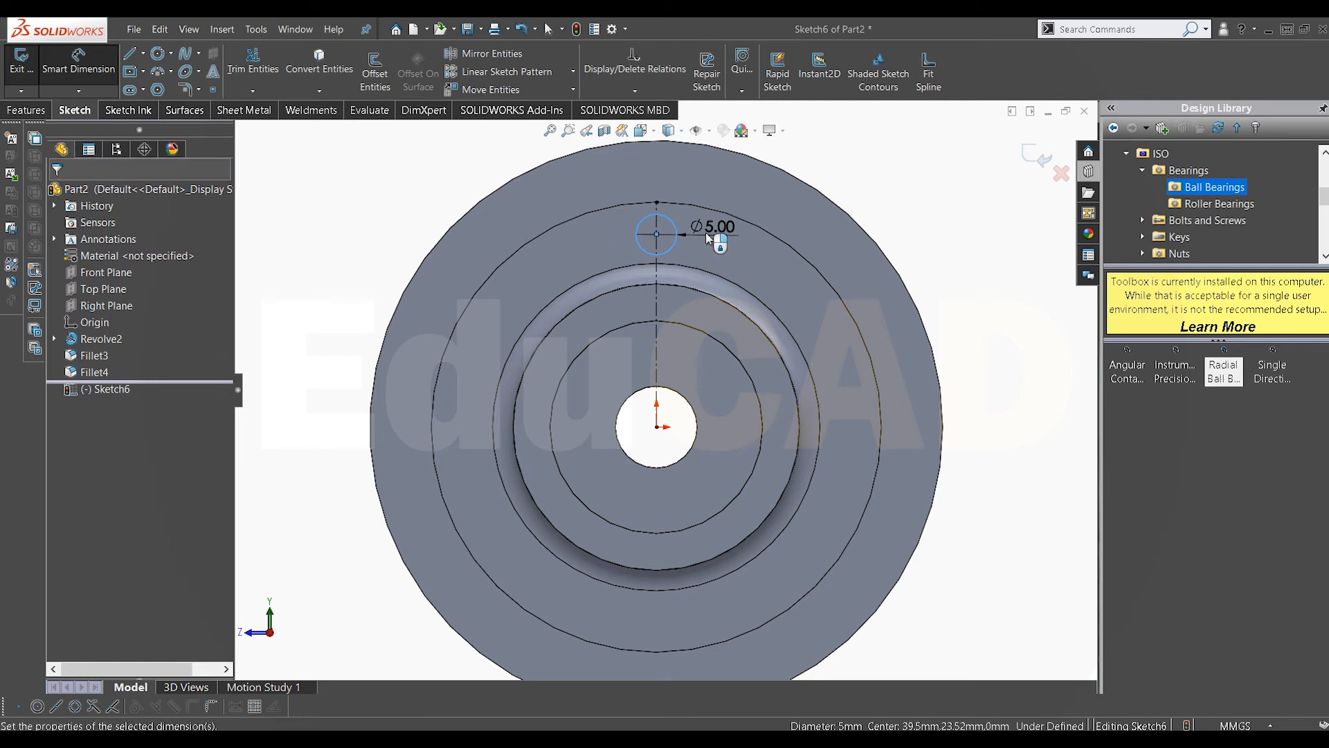
{"action": "left_click", "coordinate": [708, 238]}
{"action": "key", "text": "Return"}
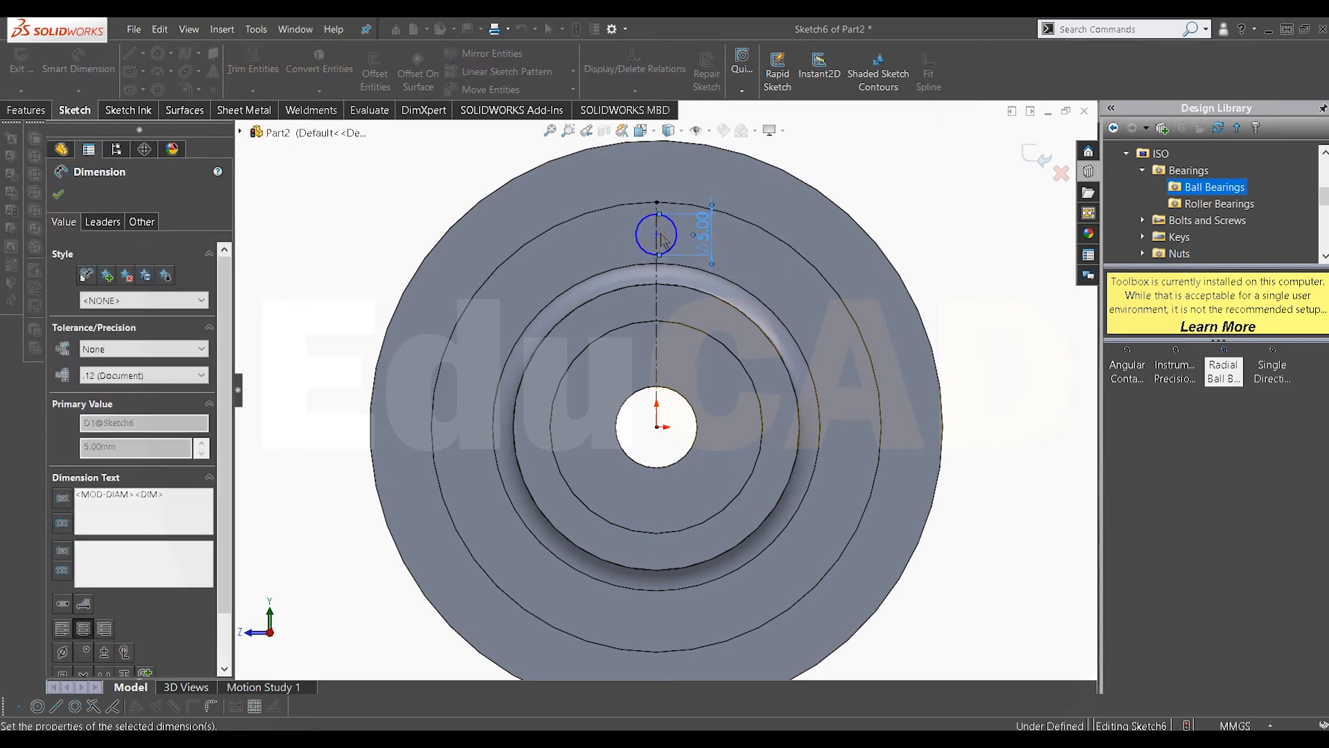
Step: Dimension the circle's centre 23.5 mm above the origin and close the dimension
{"action": "left_click", "coordinate": [656, 427]}
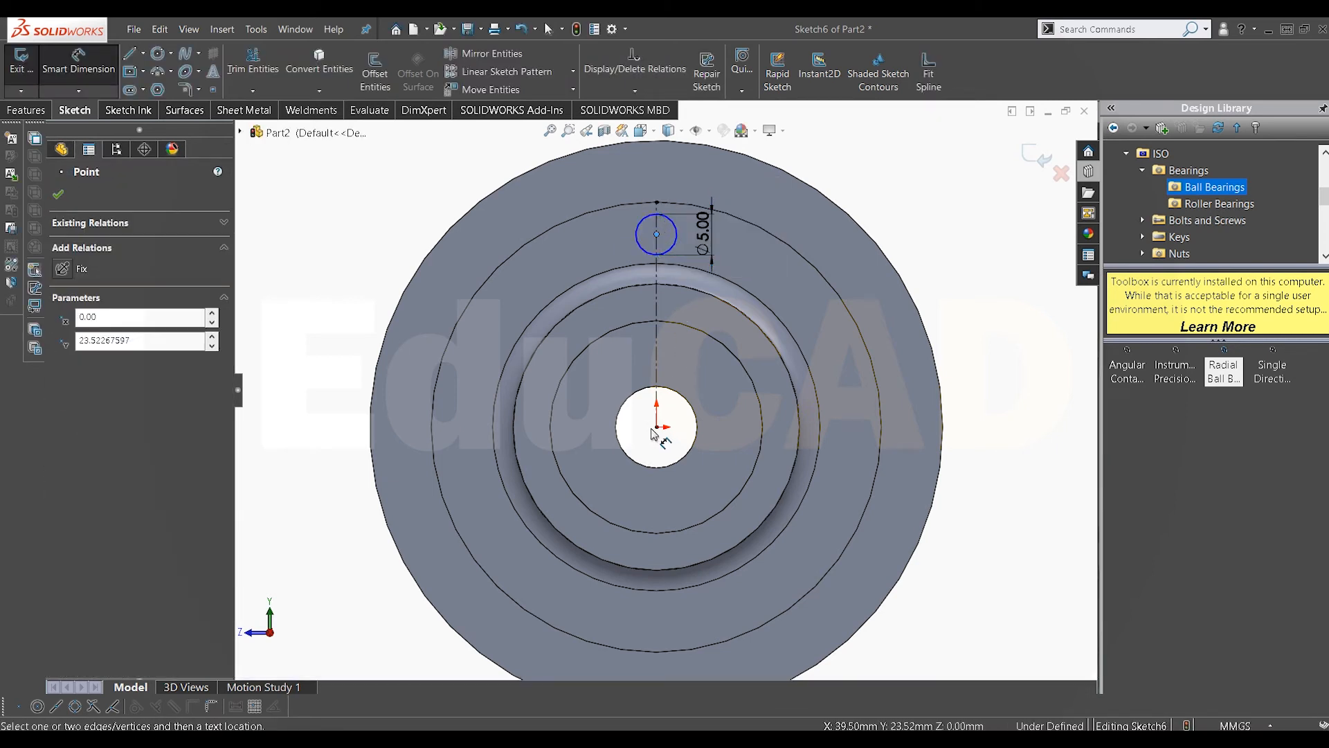
{"action": "left_click", "coordinate": [341, 352]}
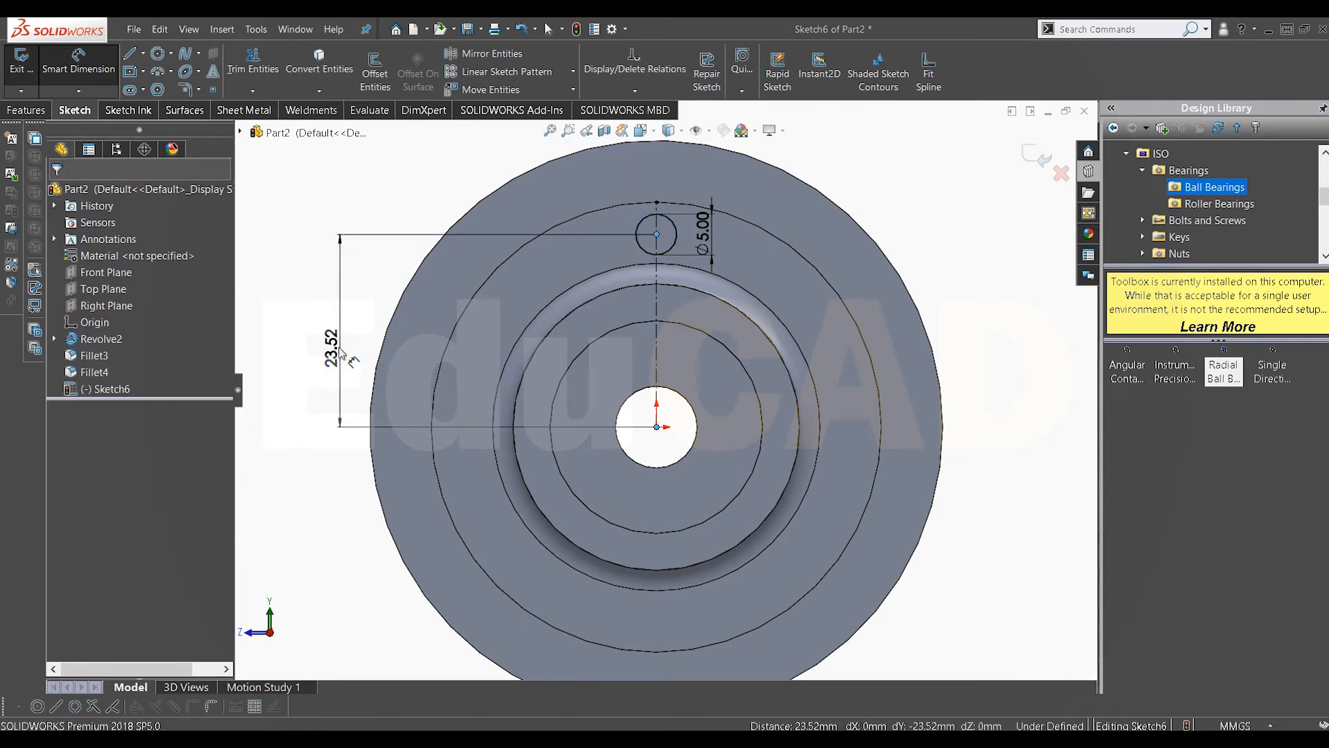
{"action": "type", "text": "2."}
{"action": "type", "text": "3.5"}
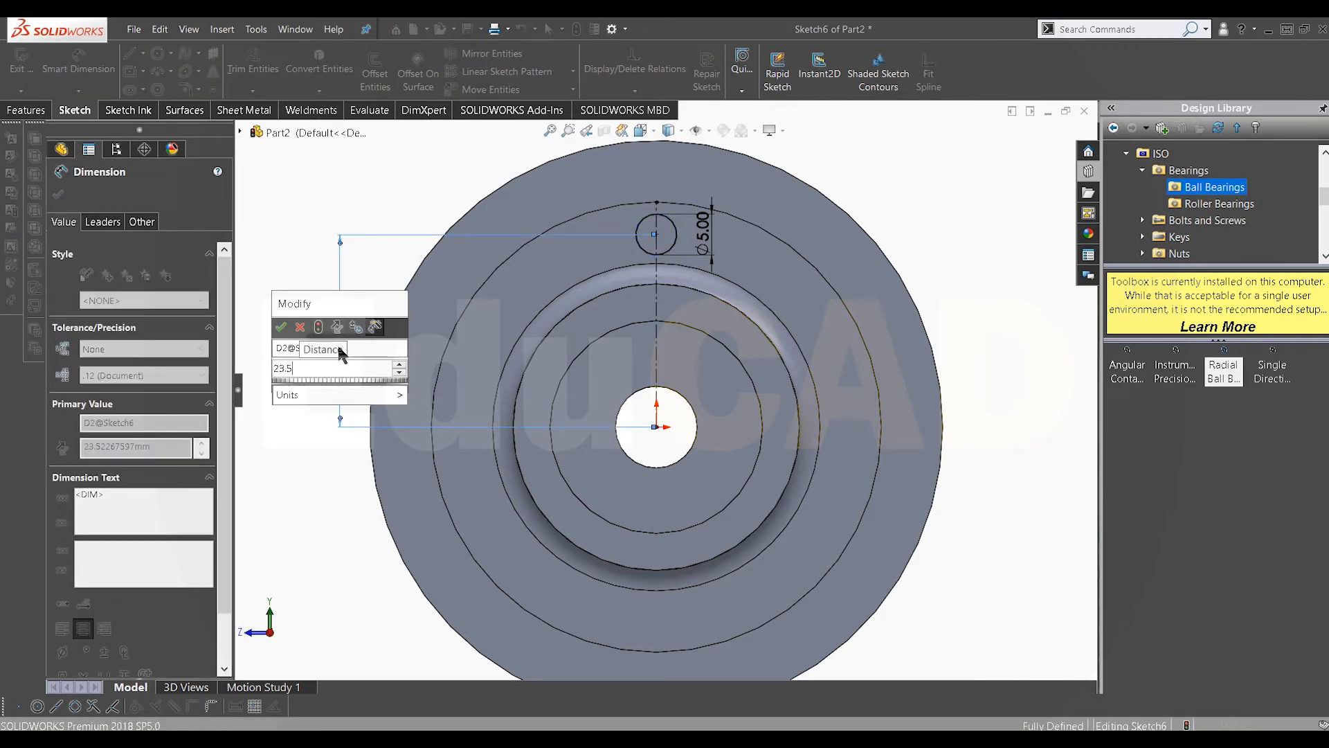
{"action": "key", "text": "Return"}
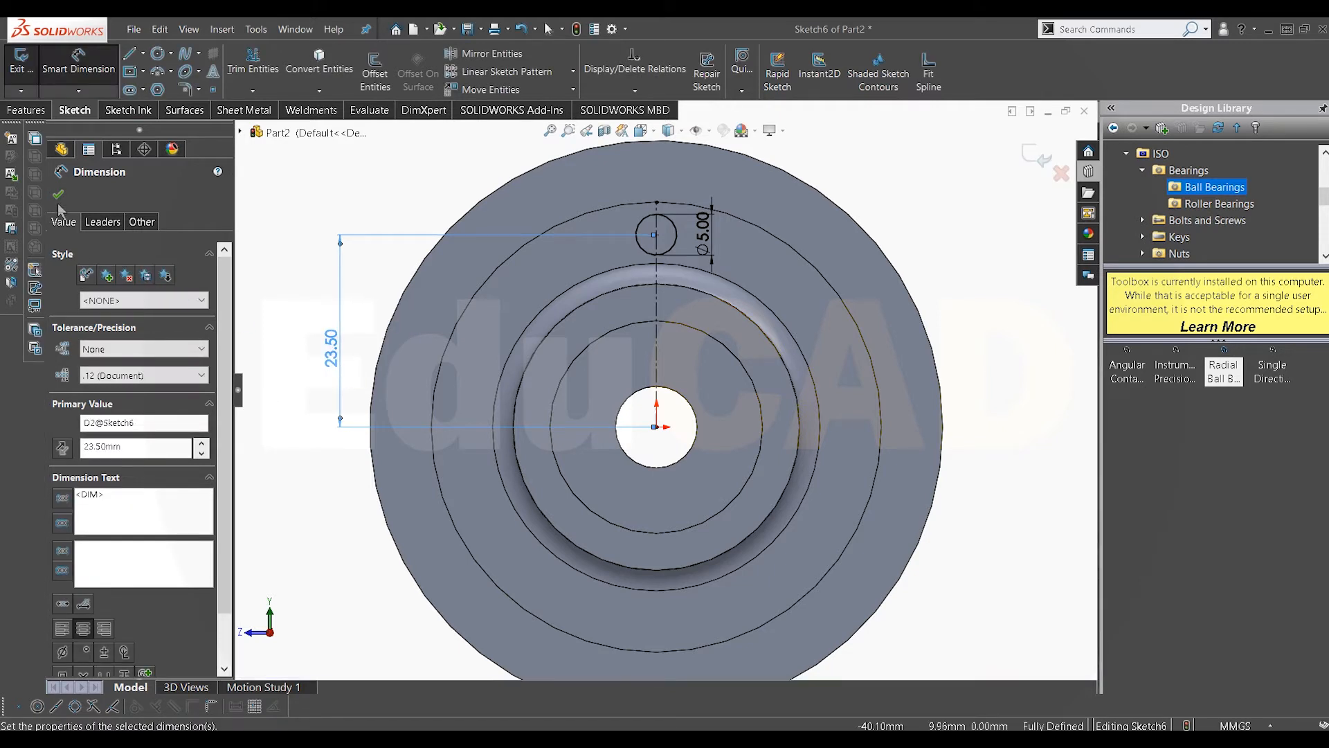
{"action": "left_click", "coordinate": [59, 194]}
Step: Cut-extrude the circle 10 mm blind through the flange to make a hole
{"action": "scroll", "coordinate": [765, 302], "scroll_direction": "up", "scroll_amount": 2}
{"action": "right_click", "coordinate": [846, 242]}
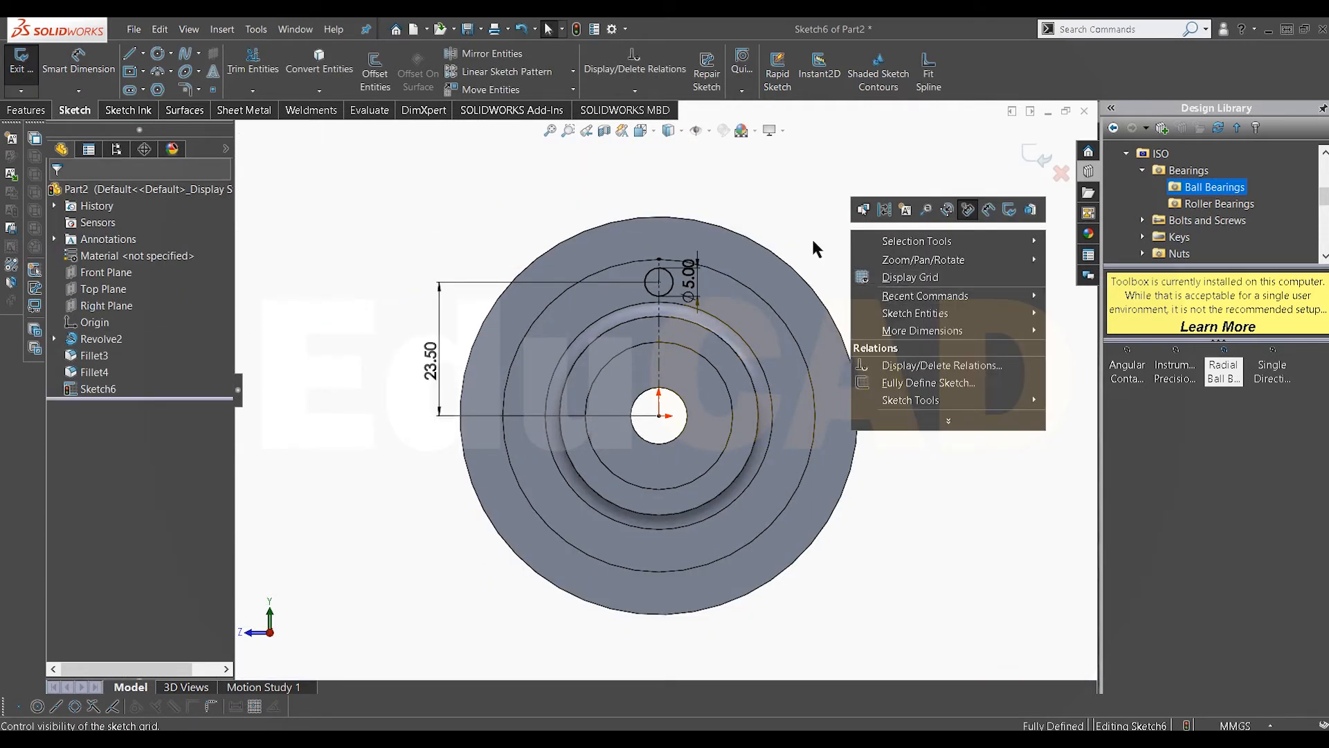
{"action": "left_click", "coordinate": [806, 237]}
{"action": "scroll", "coordinate": [691, 272], "scroll_direction": "down", "scroll_amount": 1}
{"action": "left_click", "coordinate": [27, 109]}
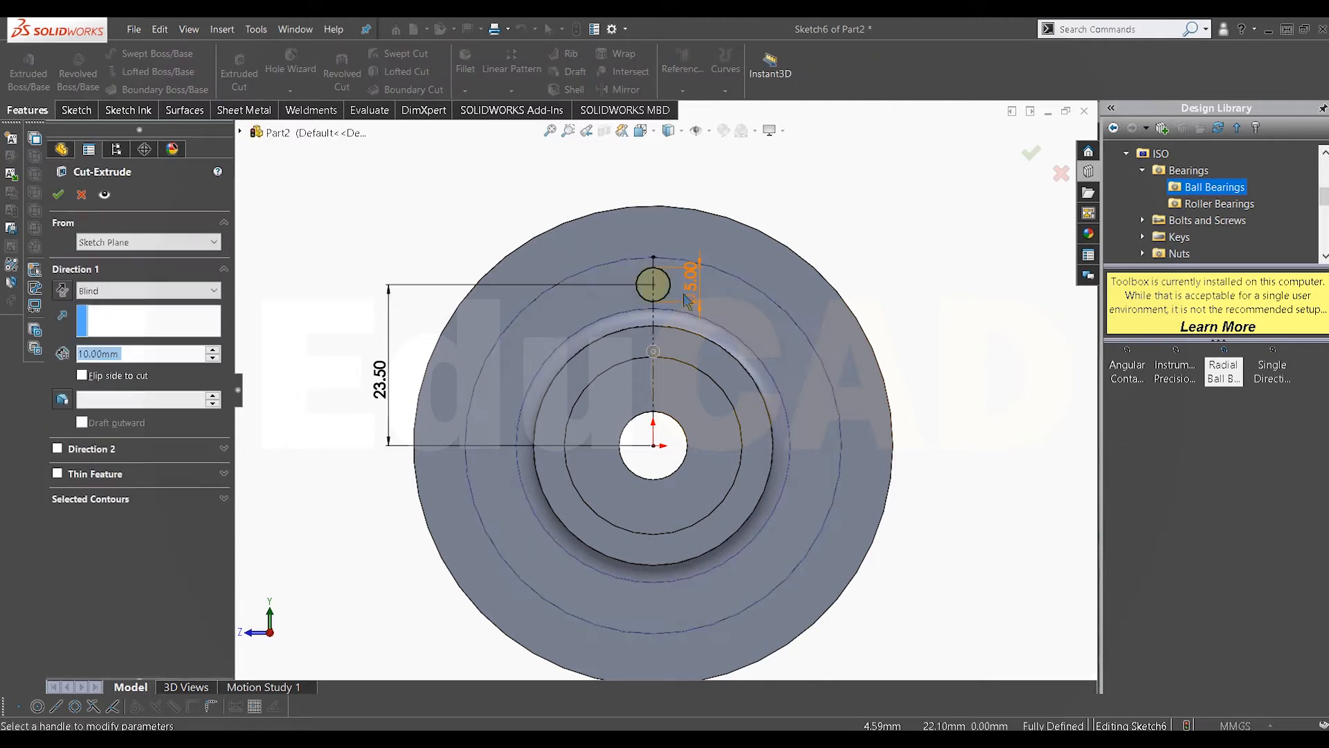
{"action": "left_click", "coordinate": [58, 194]}
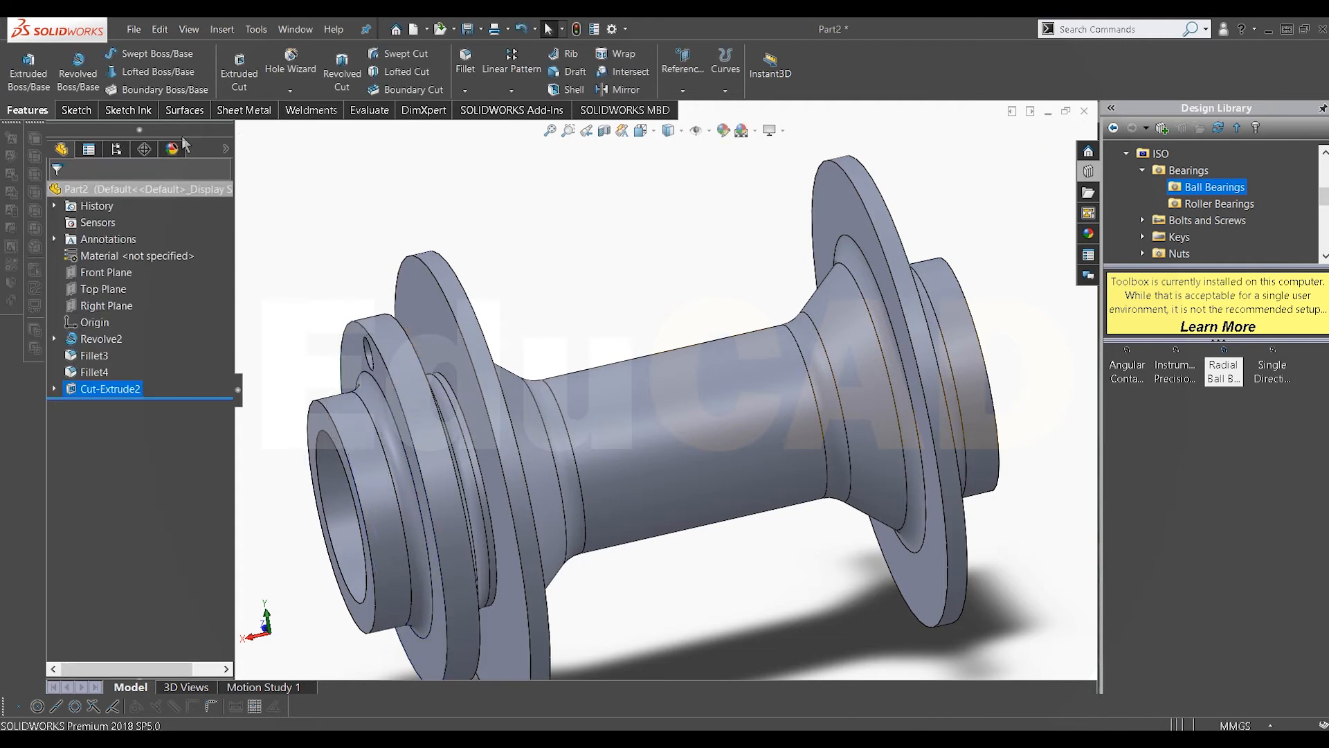
Step: Start a Thread feature on the edge of the spoke hole in the flange
{"action": "left_click", "coordinate": [290, 91]}
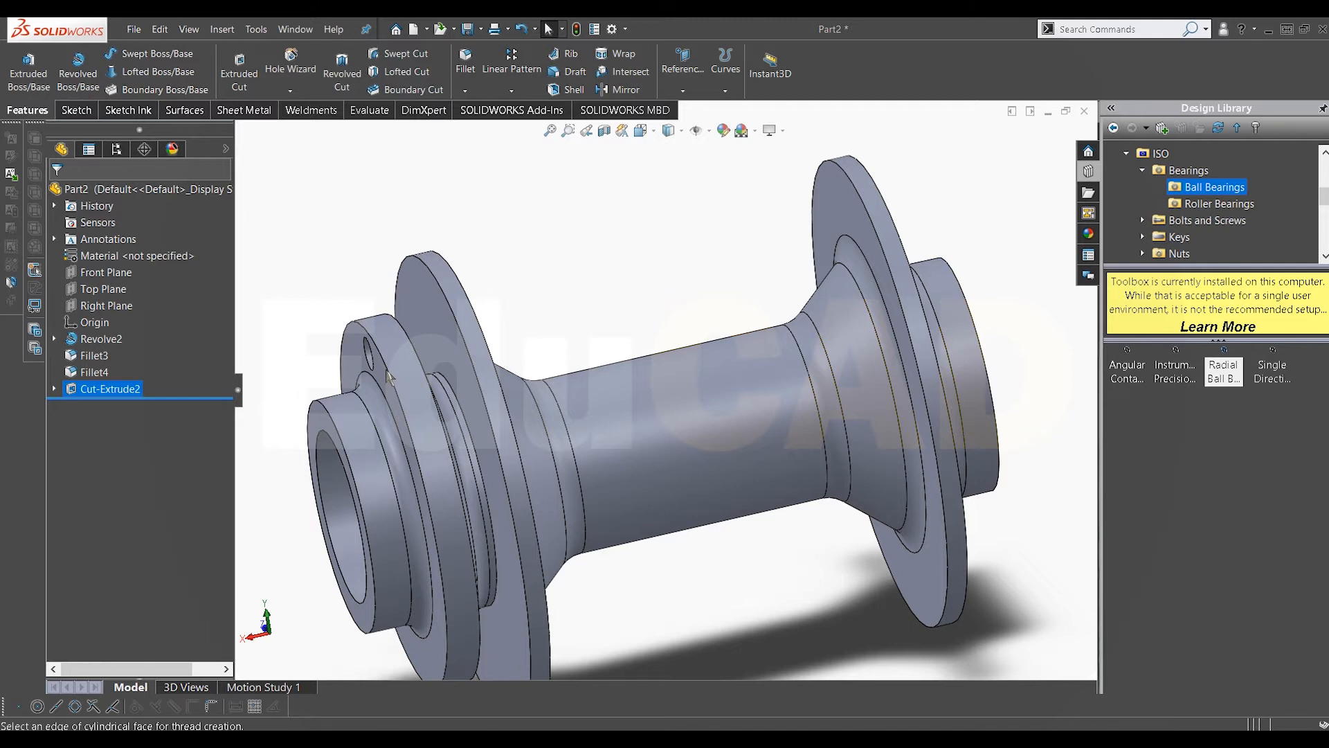
{"action": "scroll", "coordinate": [388, 378], "scroll_direction": "down", "scroll_amount": 6}
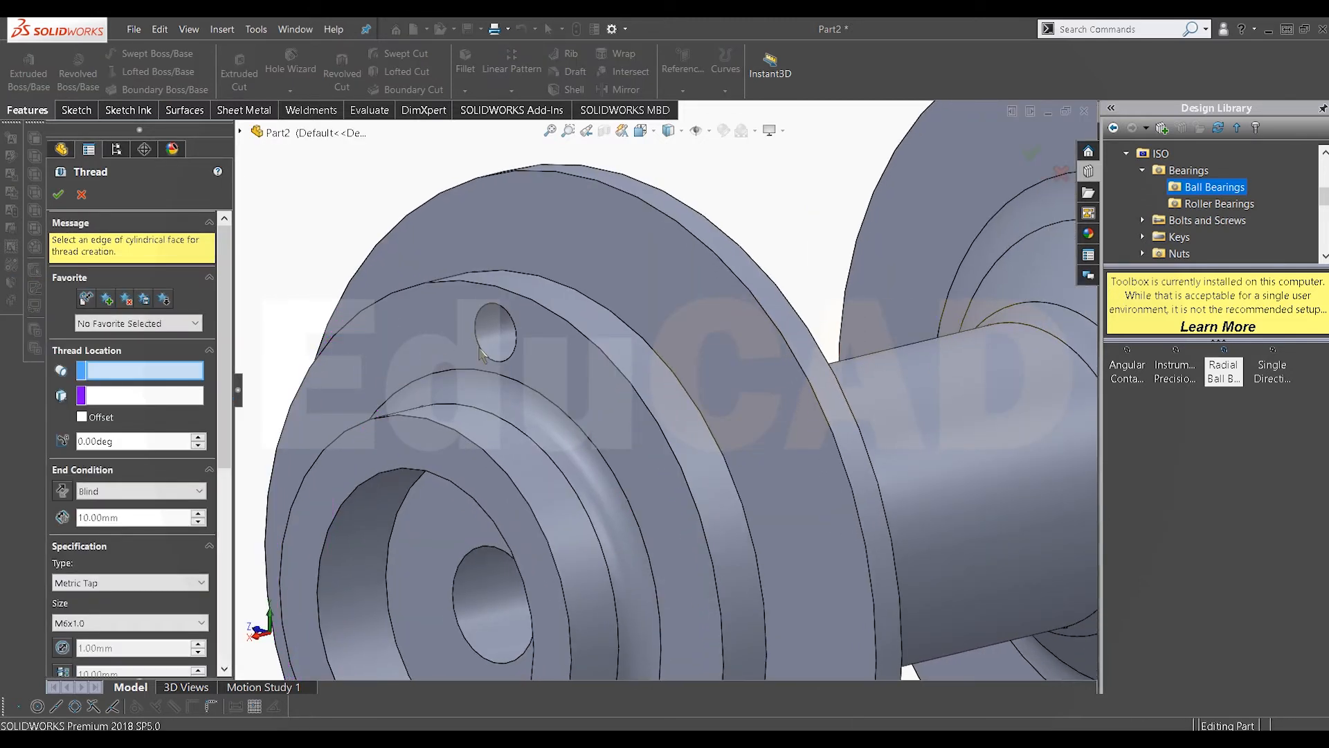
{"action": "left_click", "coordinate": [483, 354]}
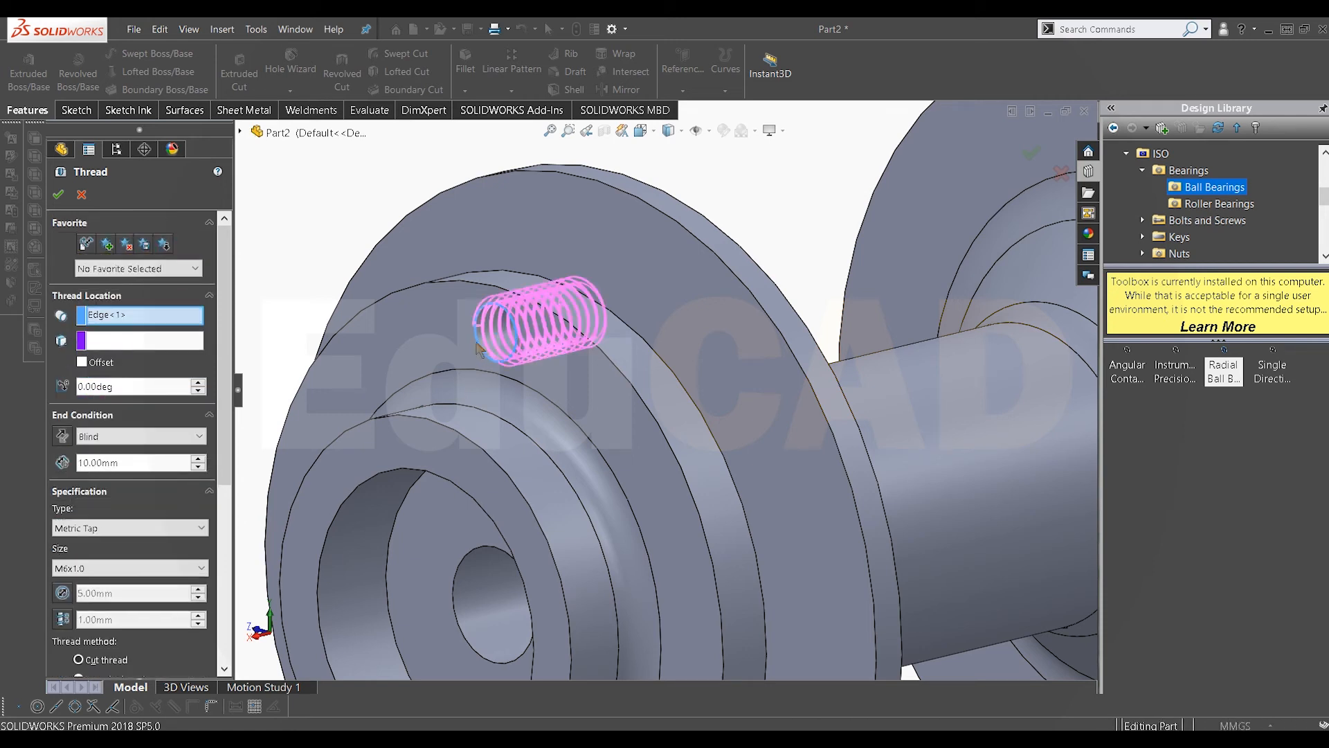
Step: Offset the thread start 1 mm from the flange face, reverse the offset direction, and confirm the M6x1.0 Metric Tap thread
{"action": "scroll", "coordinate": [477, 351], "scroll_direction": "down", "scroll_amount": 3}
{"action": "left_click", "coordinate": [109, 362]}
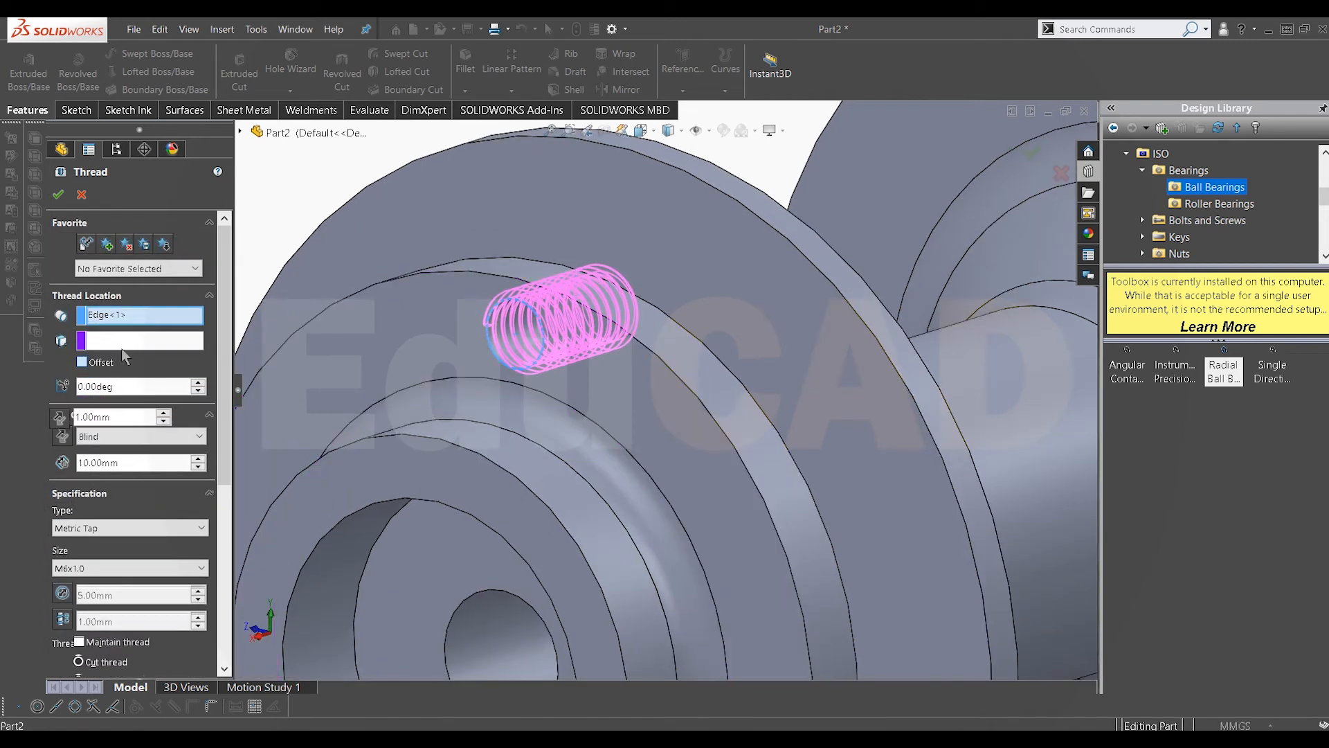
{"action": "left_click", "coordinate": [127, 340]}
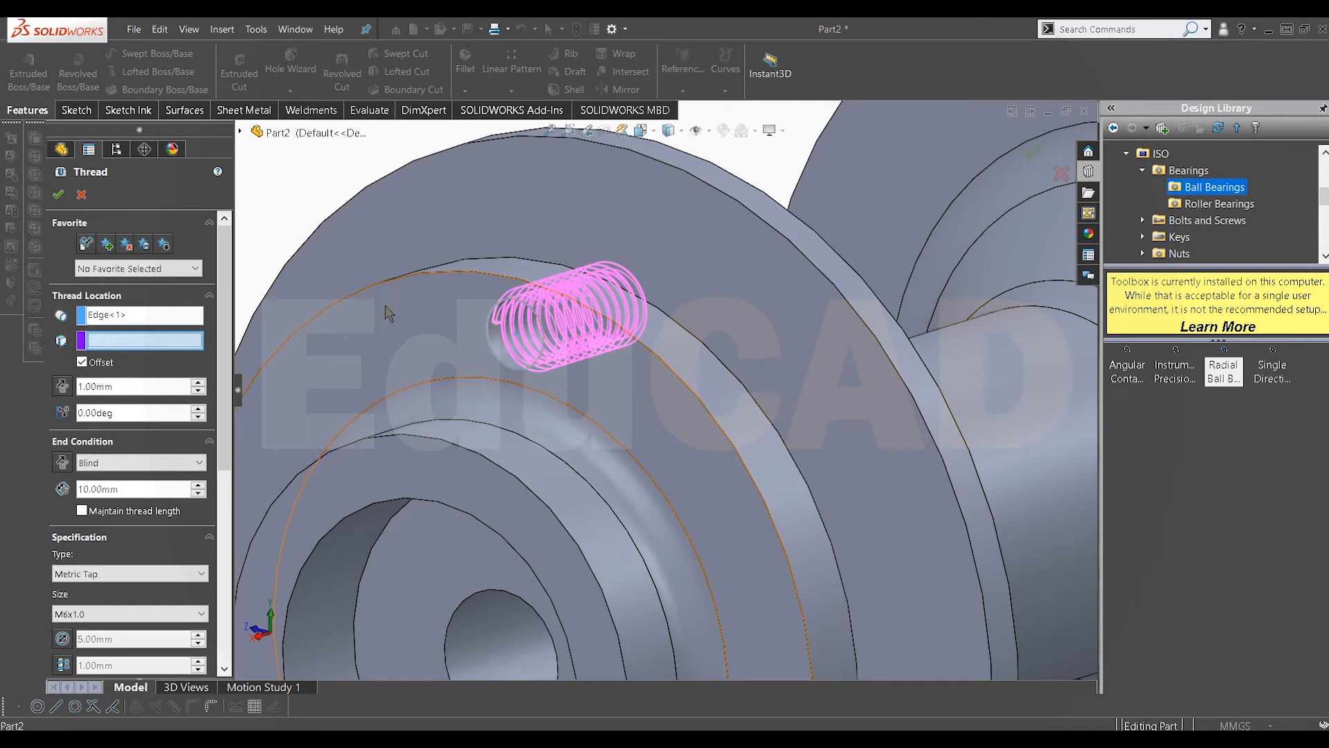
{"action": "left_click", "coordinate": [294, 349]}
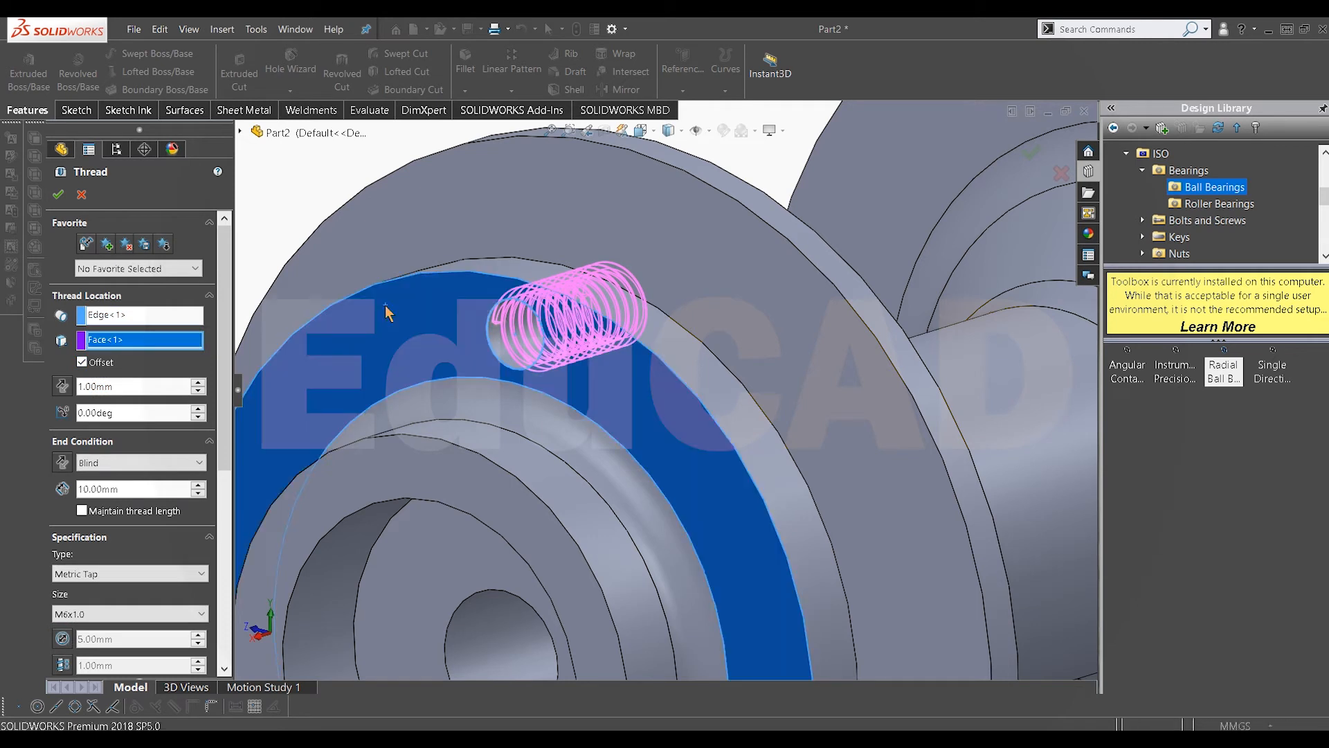
{"action": "left_click", "coordinate": [89, 362]}
{"action": "middle_click_drag", "start_coordinate": [512, 325], "coordinate": [688, 446]}
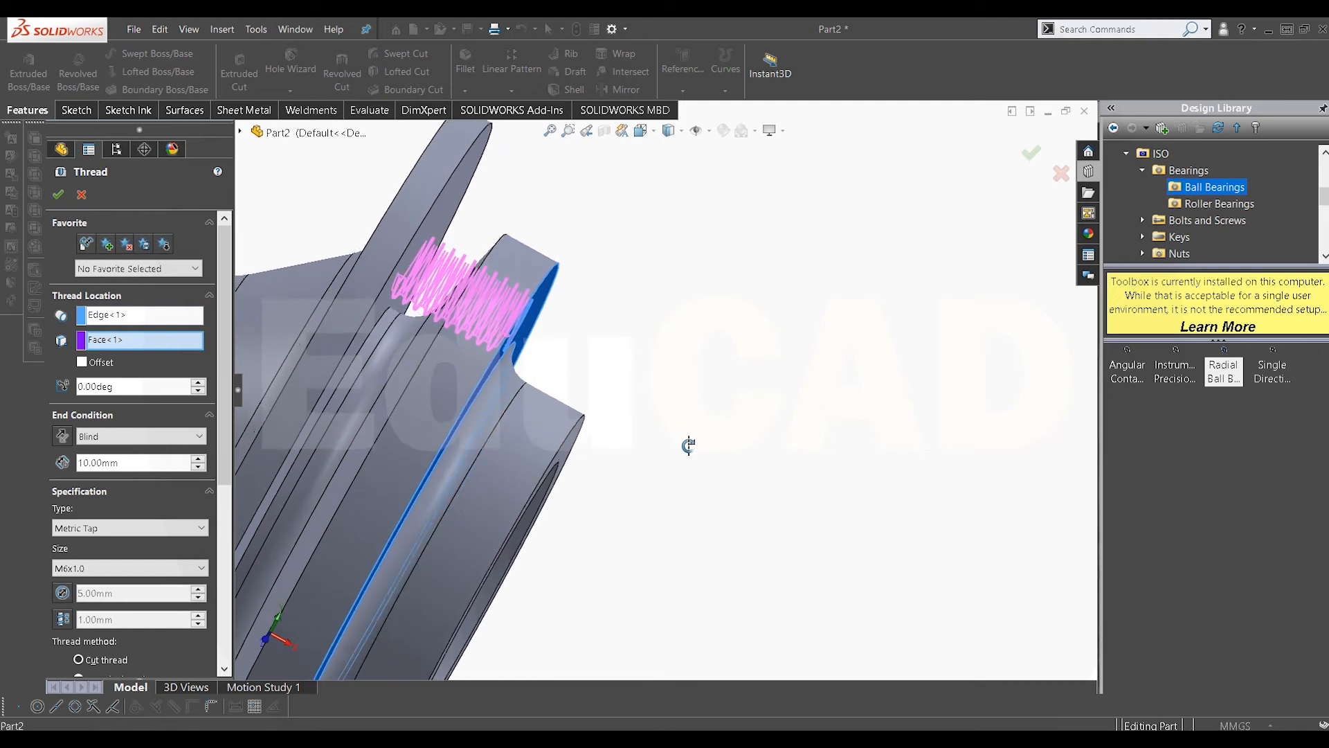
{"action": "left_click", "coordinate": [83, 362]}
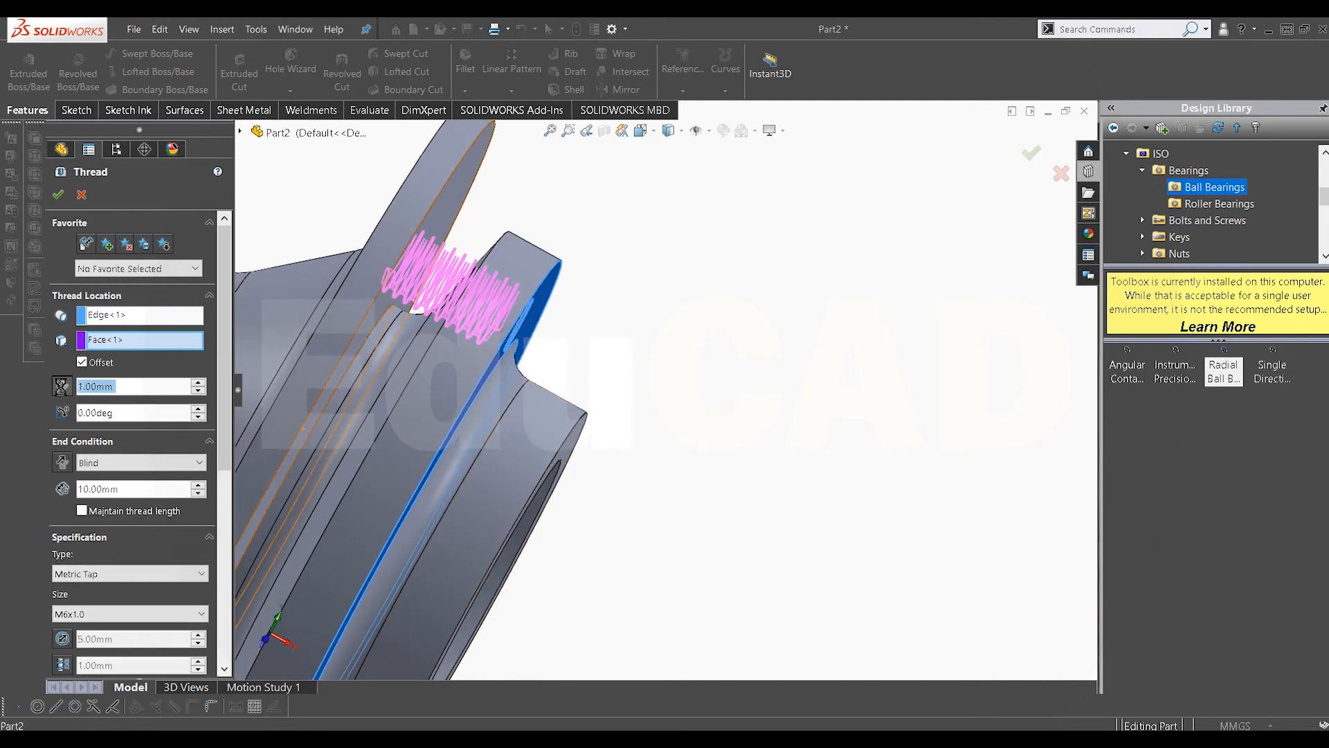
{"action": "left_click", "coordinate": [62, 386]}
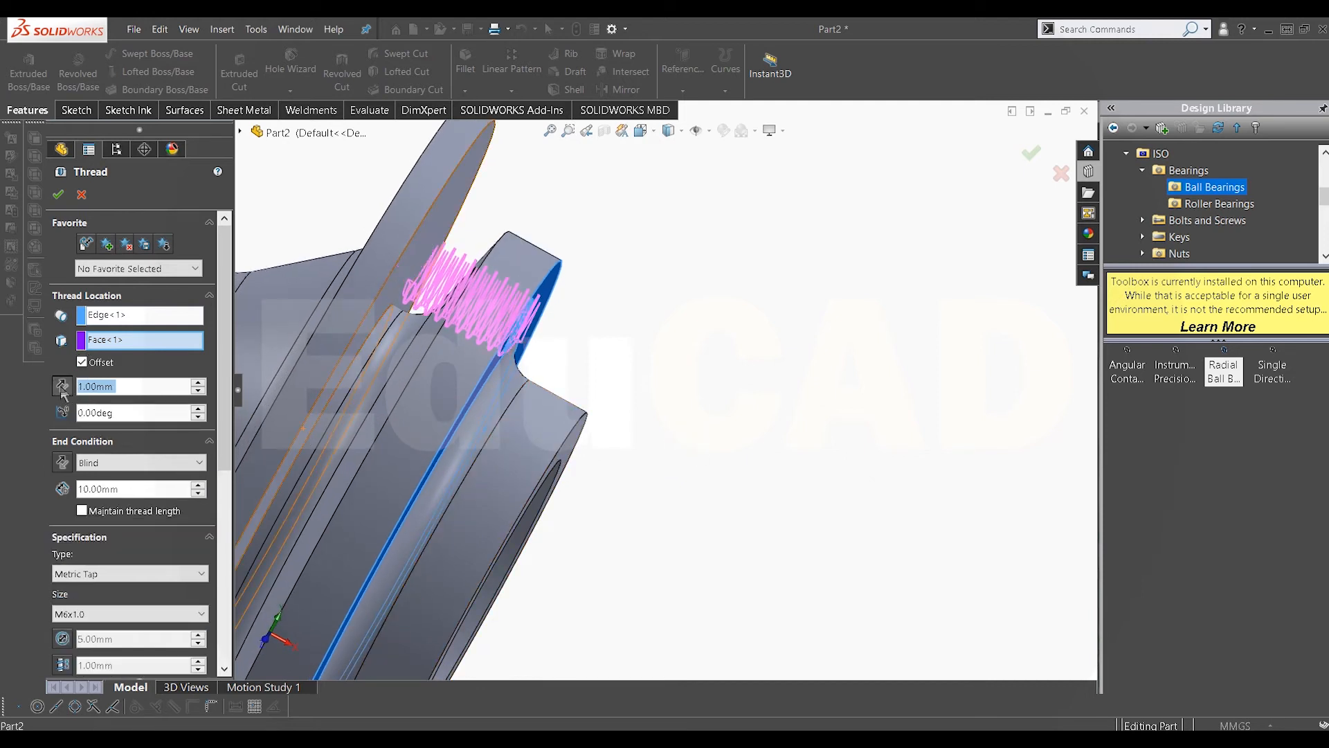
{"action": "left_click", "coordinate": [59, 196]}
Step: Start a Circular Pattern about the flange's circular outer edge with 6 equally spaced instances over 360°
{"action": "middle_click_drag", "start_coordinate": [523, 354], "coordinate": [413, 312]}
{"action": "scroll", "coordinate": [413, 312], "scroll_direction": "up", "scroll_amount": 2}
{"action": "left_click", "coordinate": [513, 91]}
{"action": "left_click", "coordinate": [521, 127]}
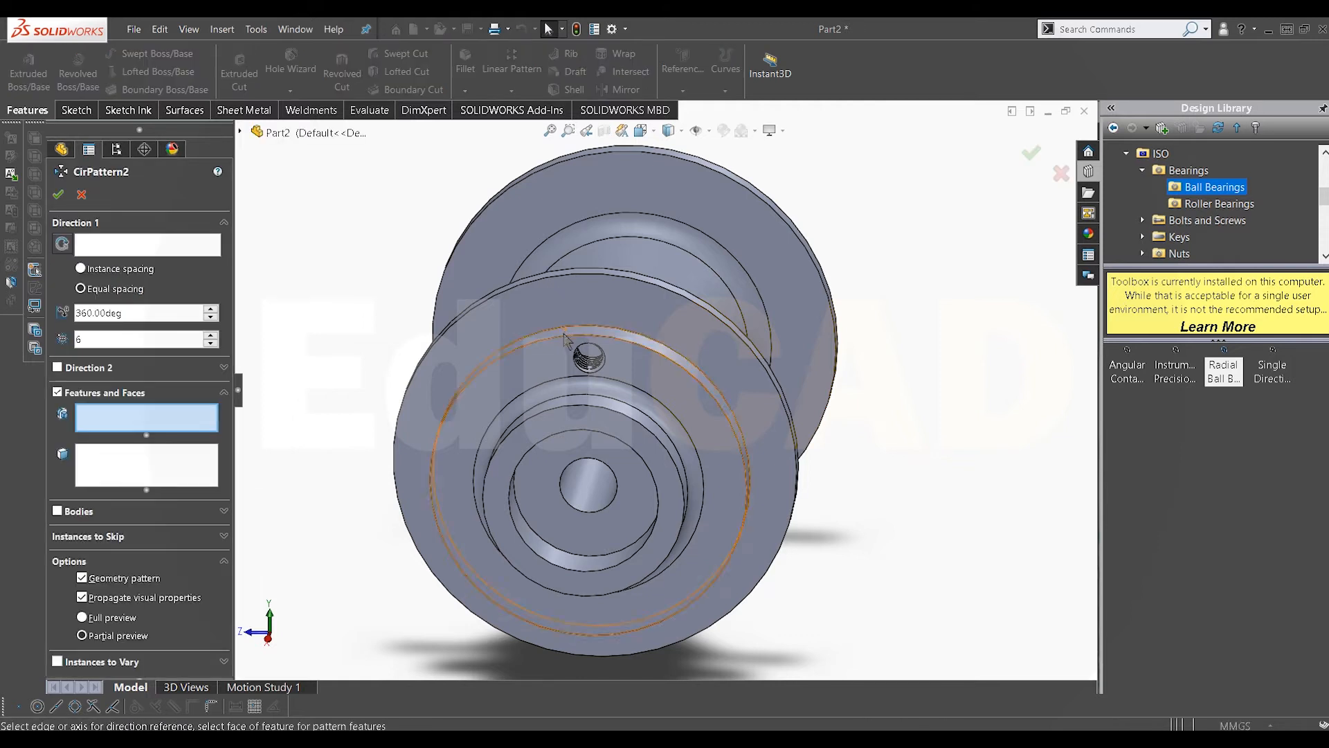
{"action": "left_click", "coordinate": [173, 246]}
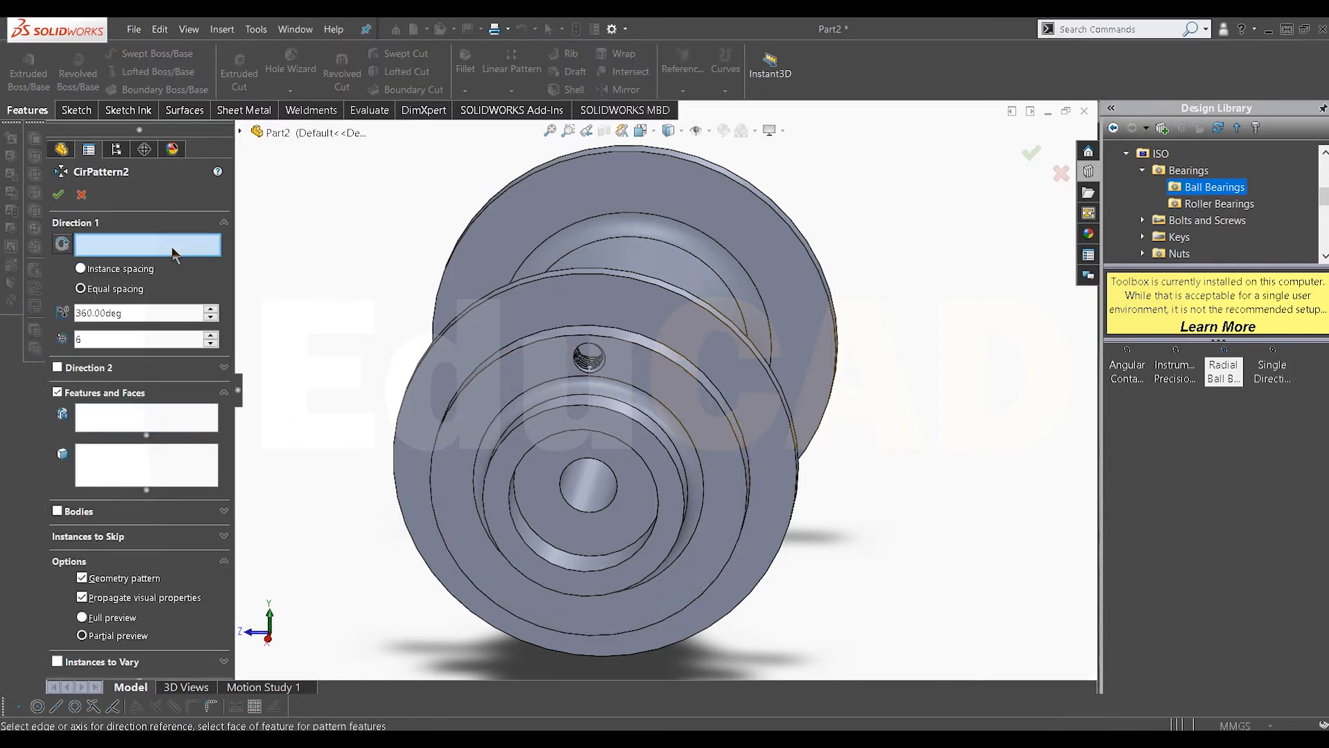
{"action": "left_click", "coordinate": [559, 338]}
Step: Add the thread and the hole cut to the pattern's features and confirm it
{"action": "left_click", "coordinate": [130, 422]}
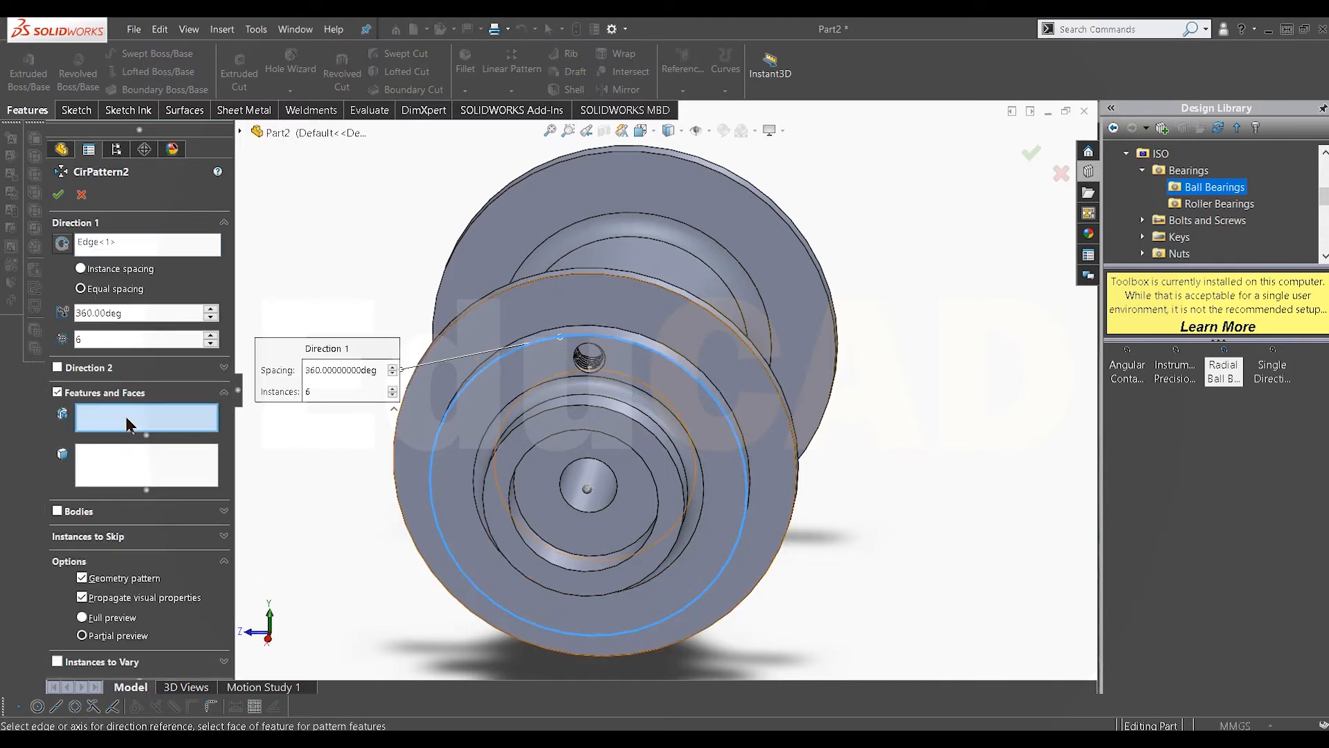
{"action": "left_click", "coordinate": [240, 131]}
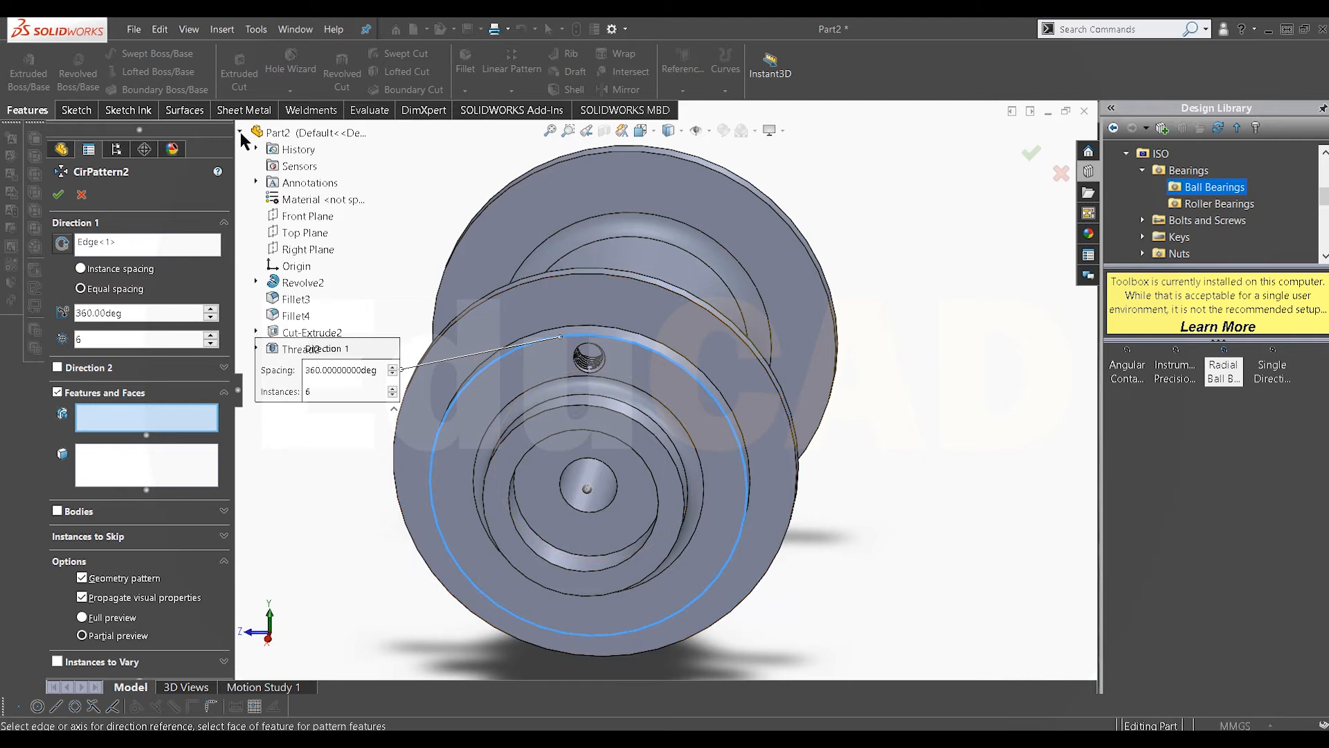
{"action": "left_click", "coordinate": [293, 349]}
{"action": "left_click", "coordinate": [299, 332]}
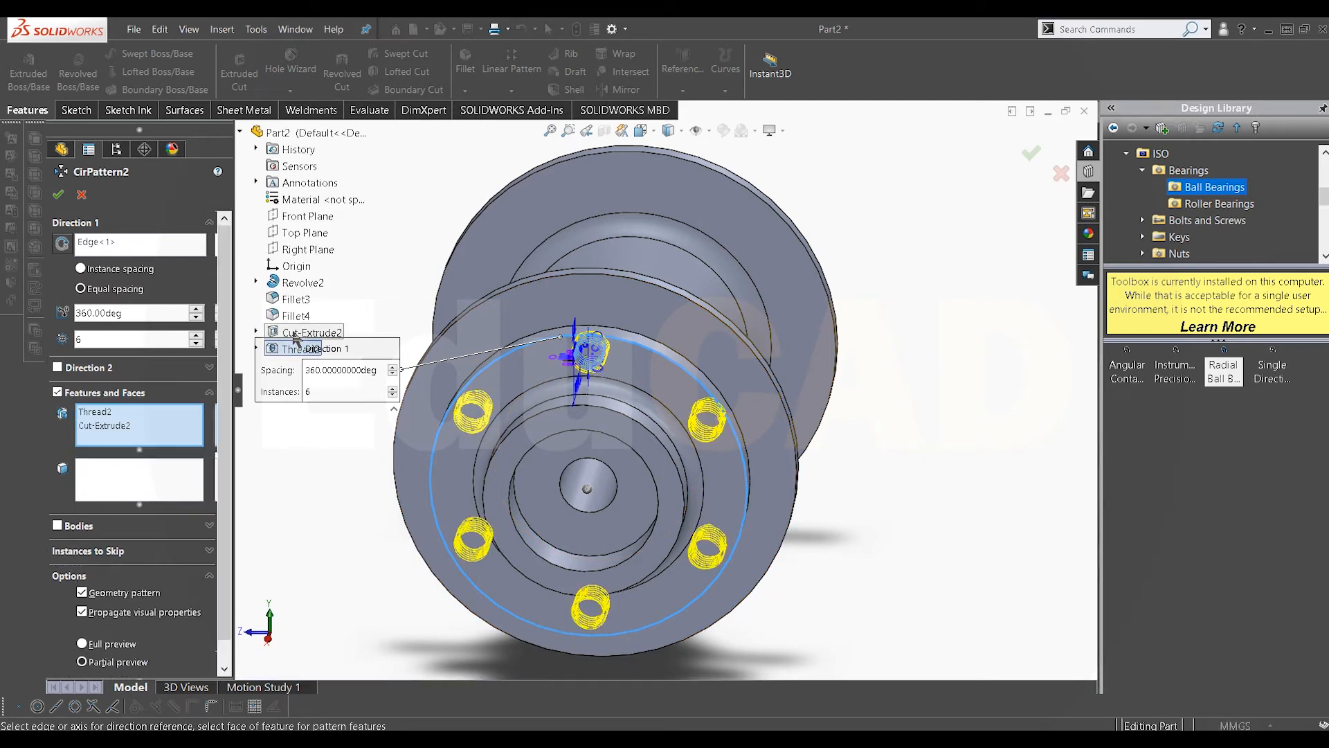
{"action": "left_click", "coordinate": [59, 196]}
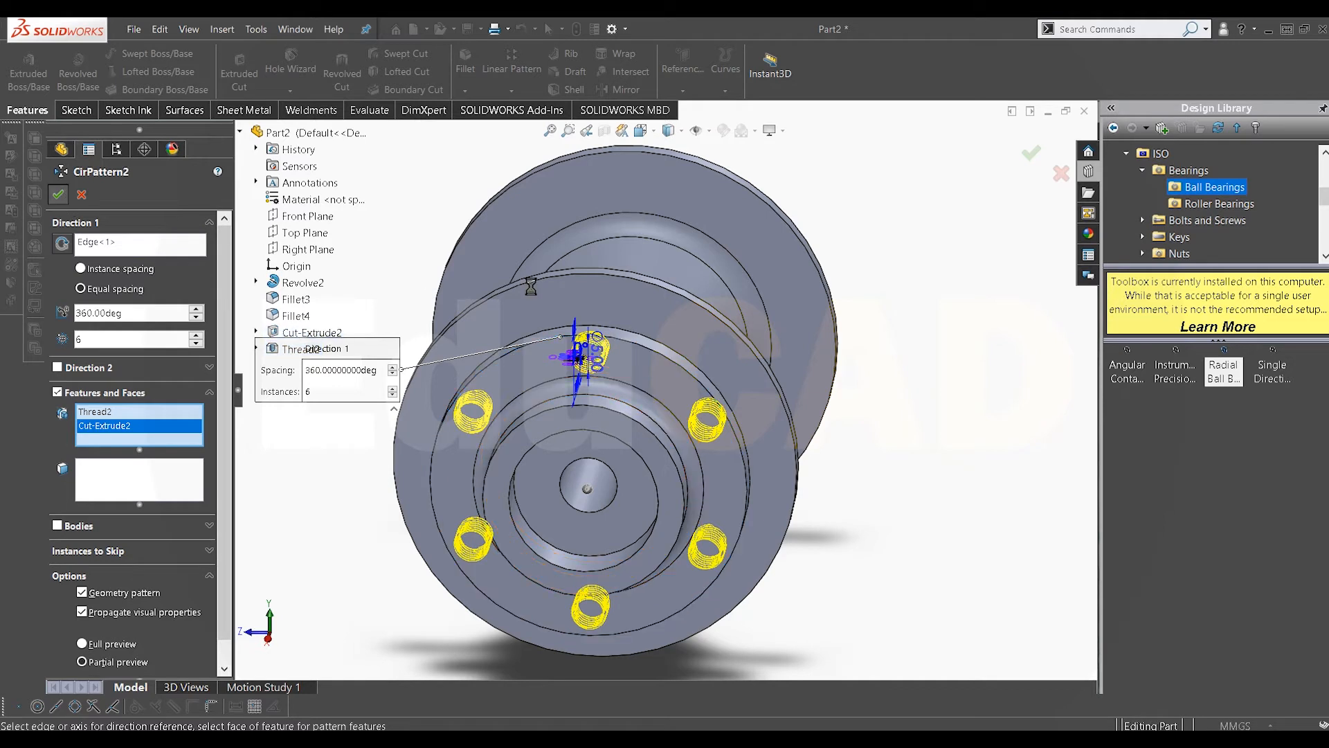
Step: Start a sketch on the opposite flange's outer face and draw a vertical centerline from the origin to the rim
{"action": "middle_click_drag", "start_coordinate": [627, 437], "coordinate": [906, 385]}
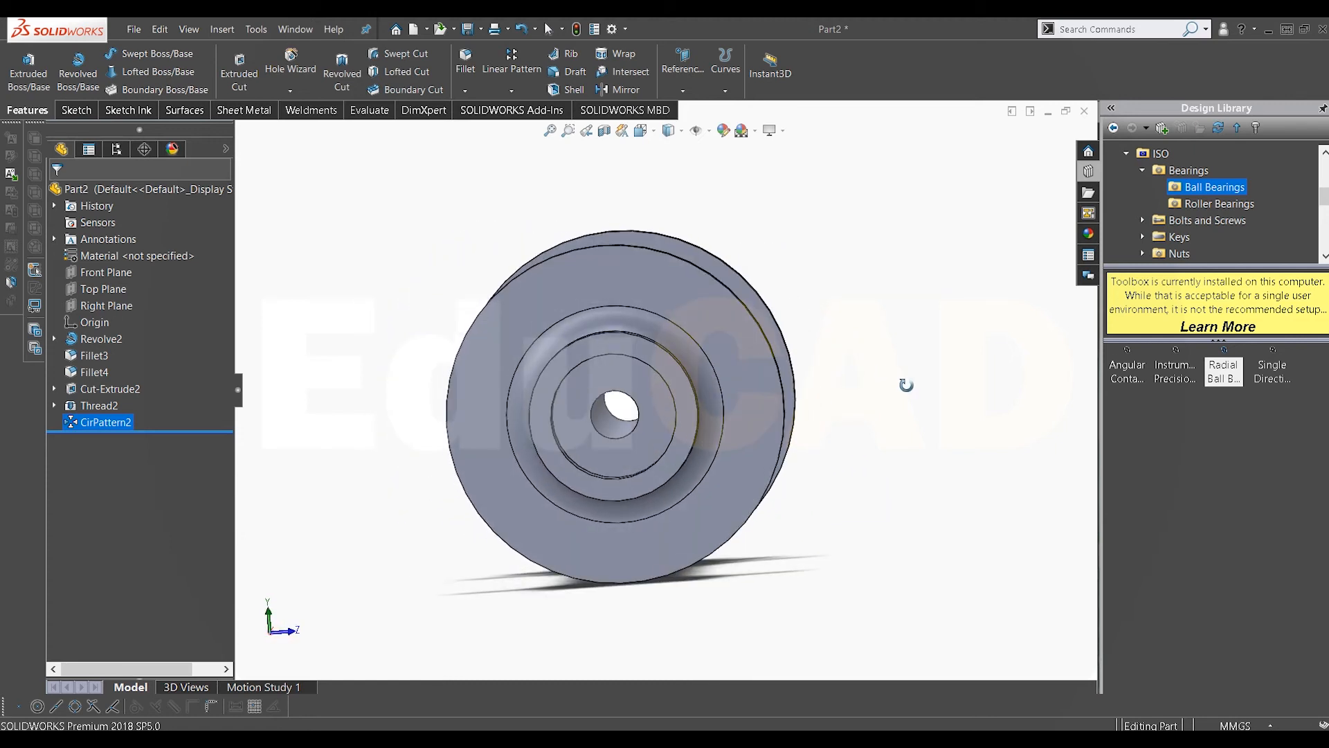
{"action": "right_click", "coordinate": [635, 287]}
{"action": "left_click", "coordinate": [672, 266]}
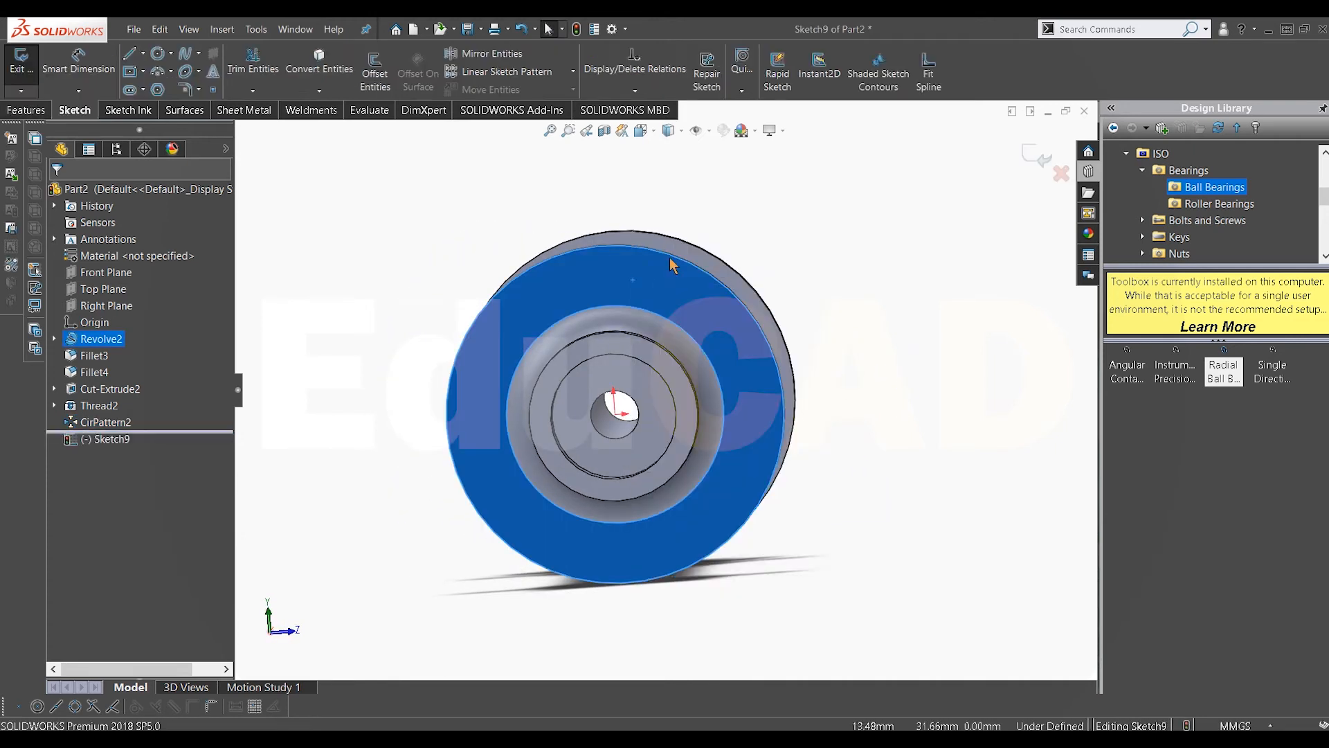
{"action": "left_click", "coordinate": [143, 54]}
{"action": "left_click", "coordinate": [157, 88]}
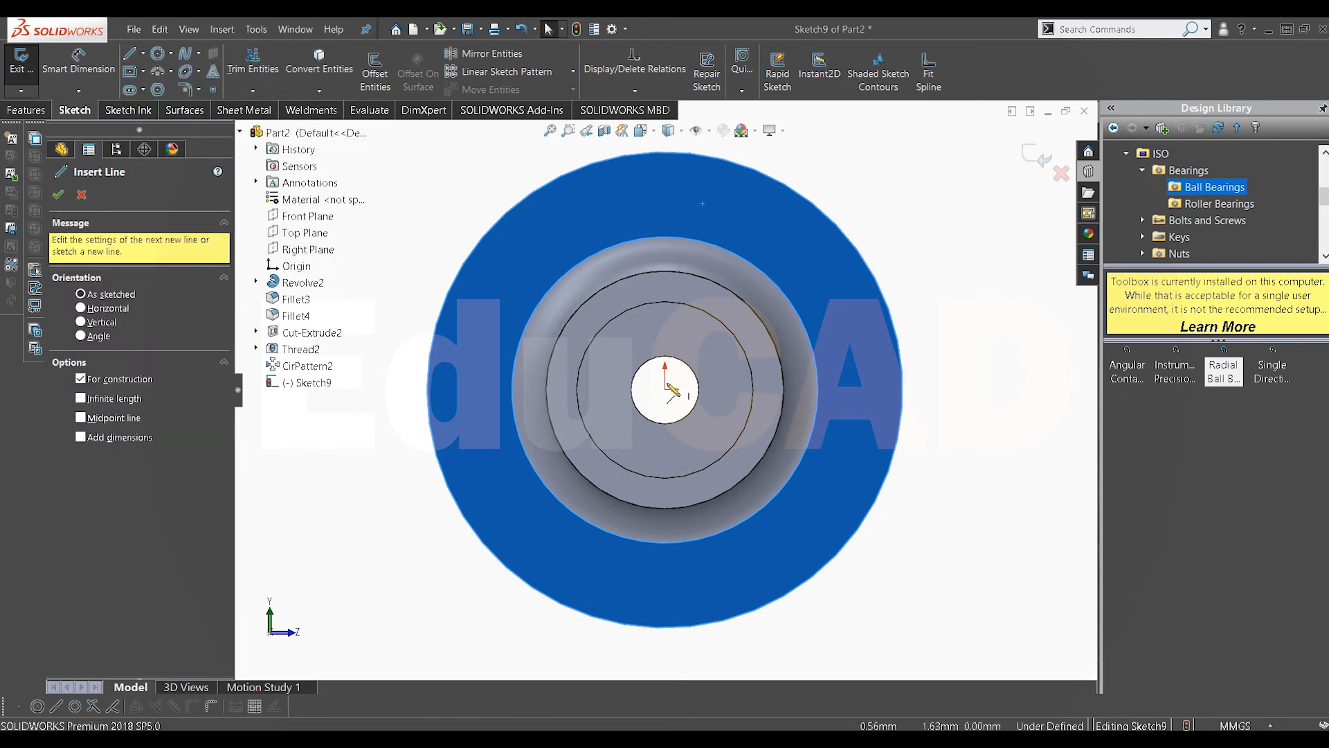
{"action": "left_click_drag", "start_coordinate": [666, 393], "coordinate": [664, 152]}
{"action": "right_click", "coordinate": [689, 191]}
{"action": "left_click", "coordinate": [706, 207]}
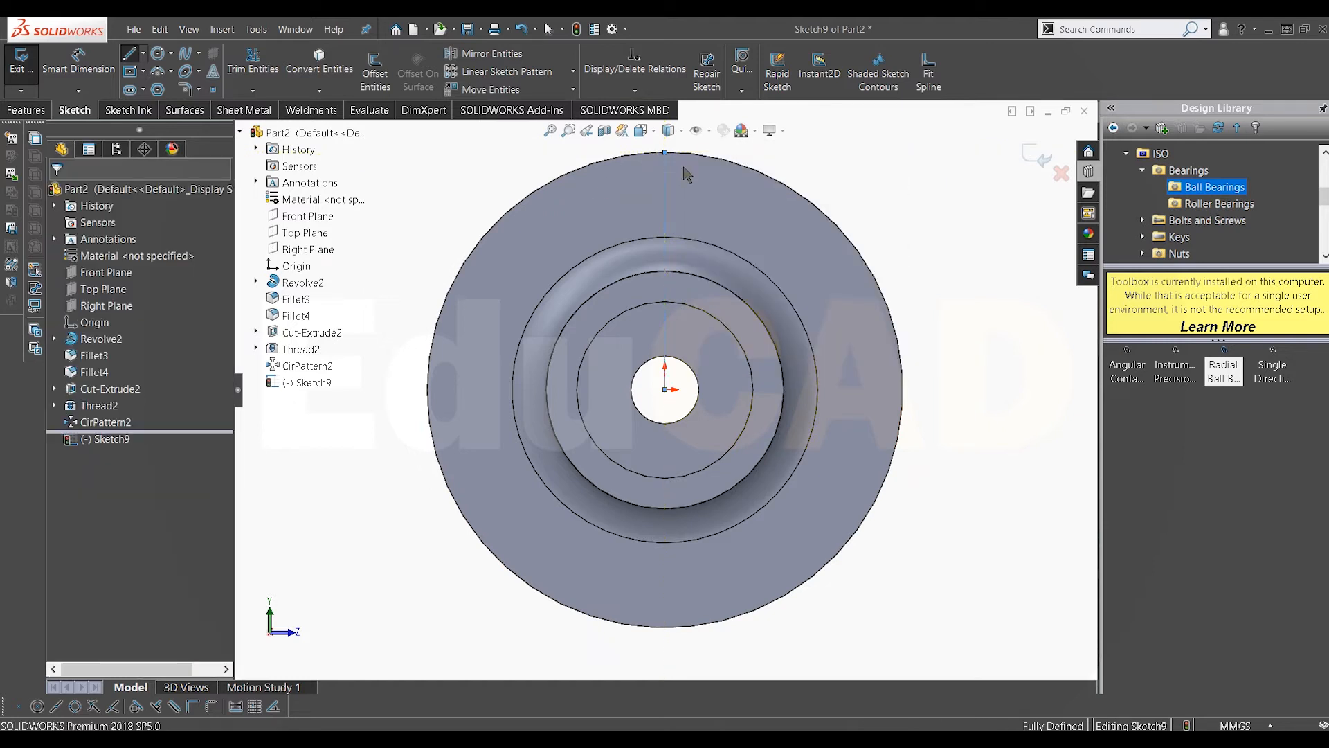
Step: Draw a 2.5 mm diameter circle centred on the centerline near the flange rim
{"action": "scroll", "coordinate": [685, 170], "scroll_direction": "down", "scroll_amount": 1}
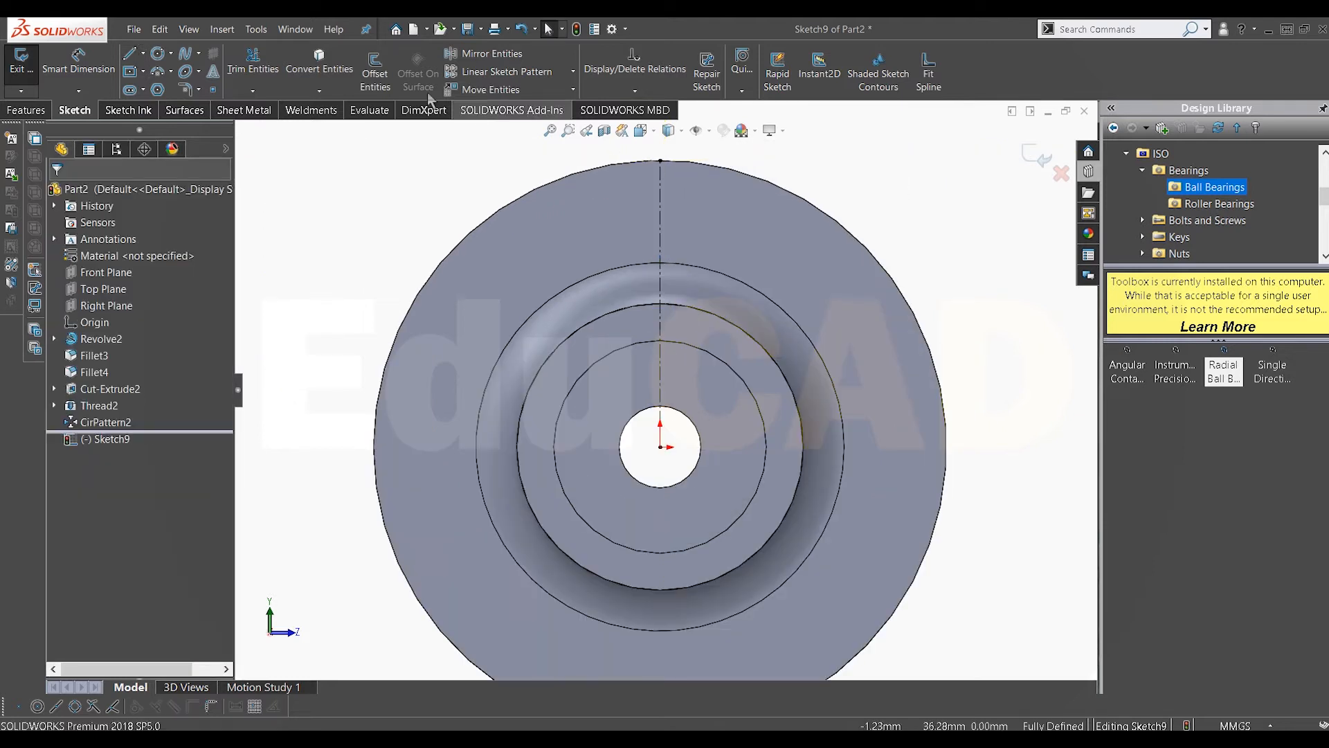
{"action": "left_click", "coordinate": [675, 197]}
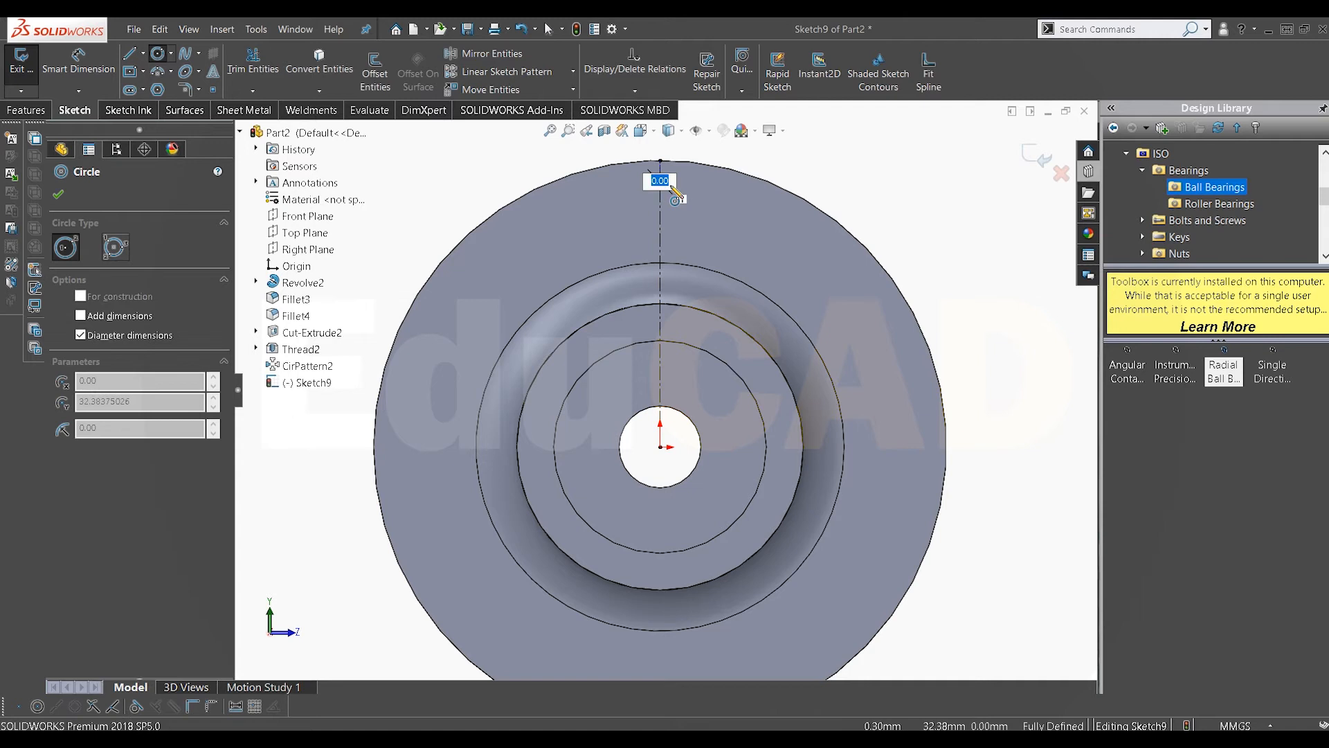
{"action": "type", "text": "2.5"}
{"action": "key", "text": "Return"}
{"action": "right_click", "coordinate": [832, 160]}
{"action": "left_click", "coordinate": [847, 171]}
{"action": "scroll", "coordinate": [709, 197], "scroll_direction": "down", "scroll_amount": 1}
Step: Dimension the circle's diameter at 2.5 mm
{"action": "left_click", "coordinate": [78, 64]}
{"action": "left_click", "coordinate": [663, 199]}
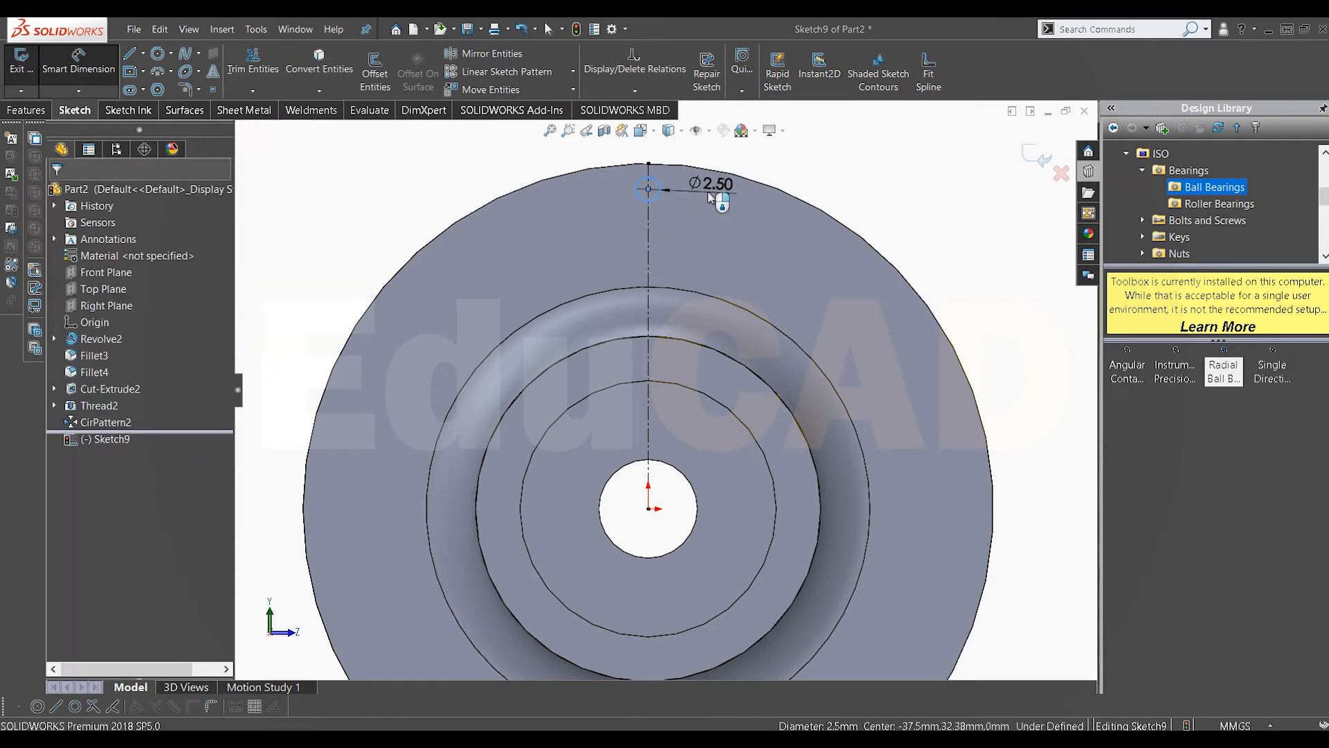
{"action": "left_click", "coordinate": [707, 199]}
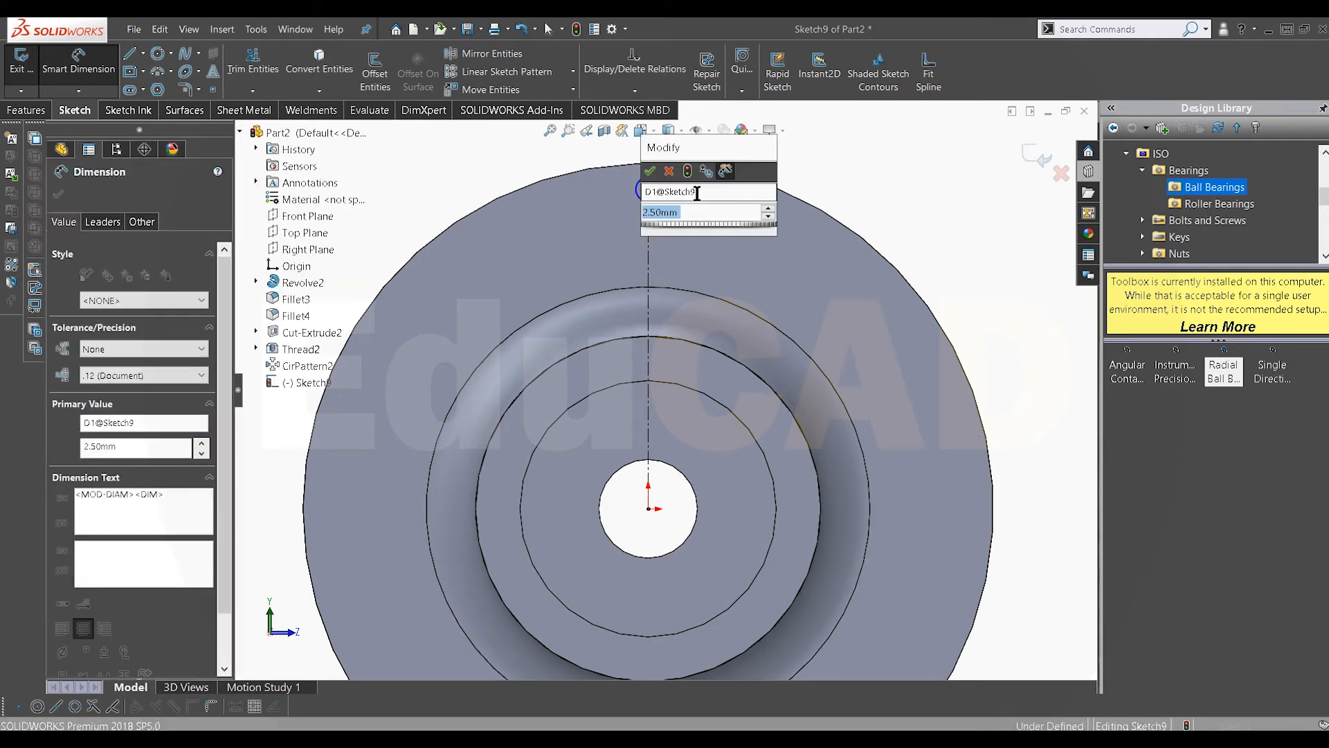
{"action": "left_click", "coordinate": [650, 171]}
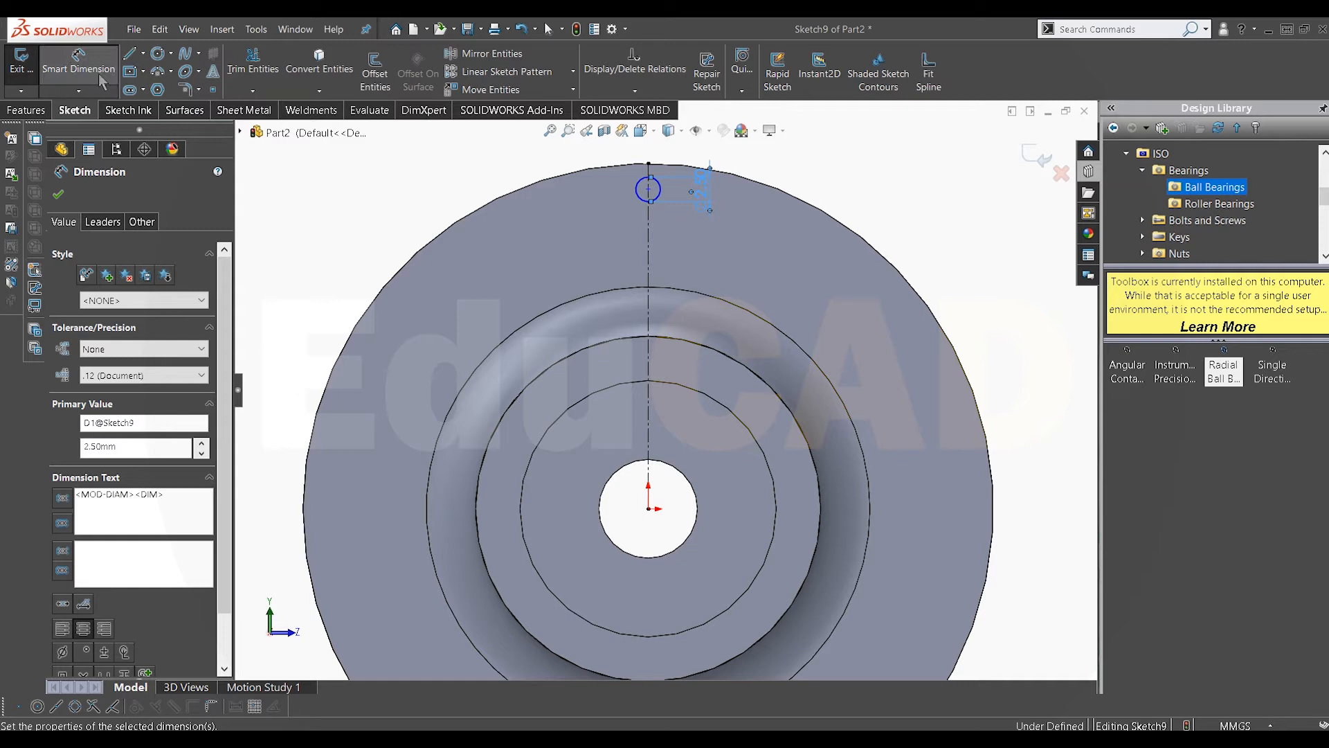
Step: Dimension the circle's centre 32.5 mm above the origin
{"action": "left_click", "coordinate": [639, 204]}
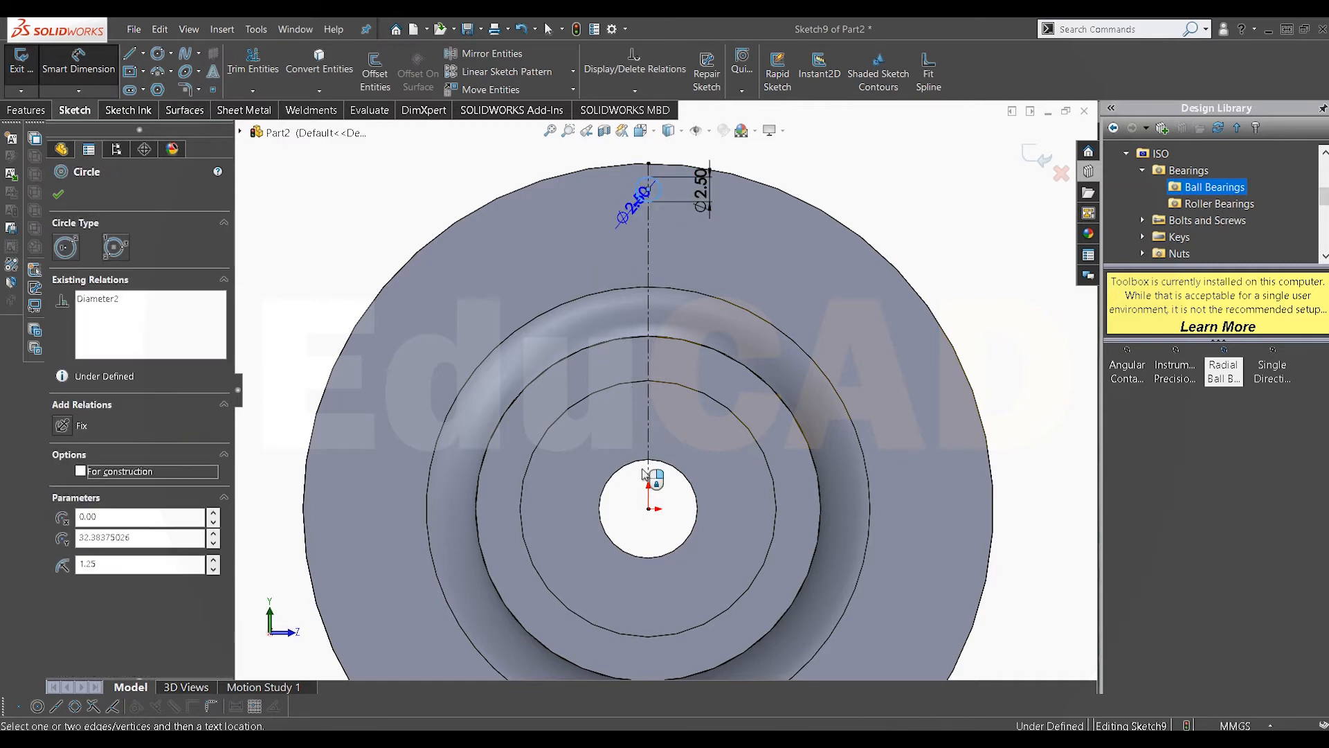
{"action": "left_click", "coordinate": [648, 509]}
{"action": "scroll", "coordinate": [617, 465], "scroll_direction": "up", "scroll_amount": 1}
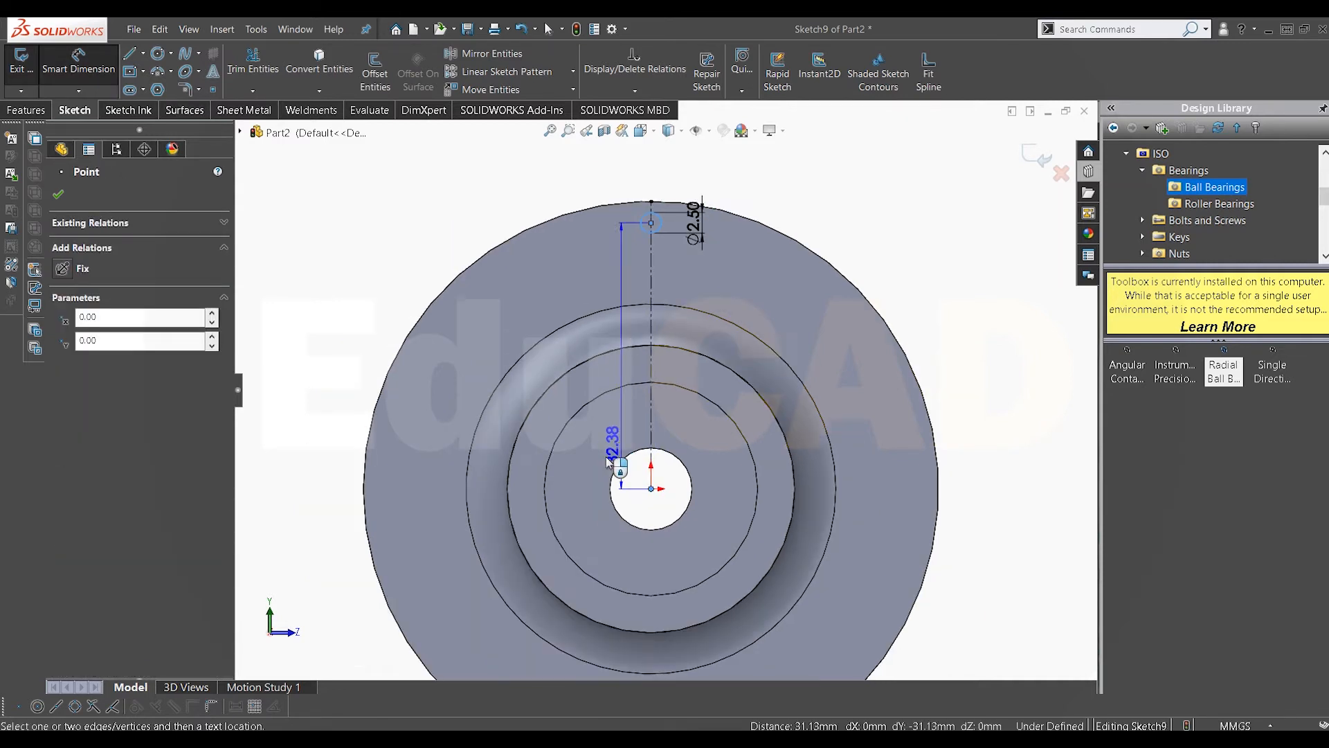
{"action": "left_click", "coordinate": [360, 347]}
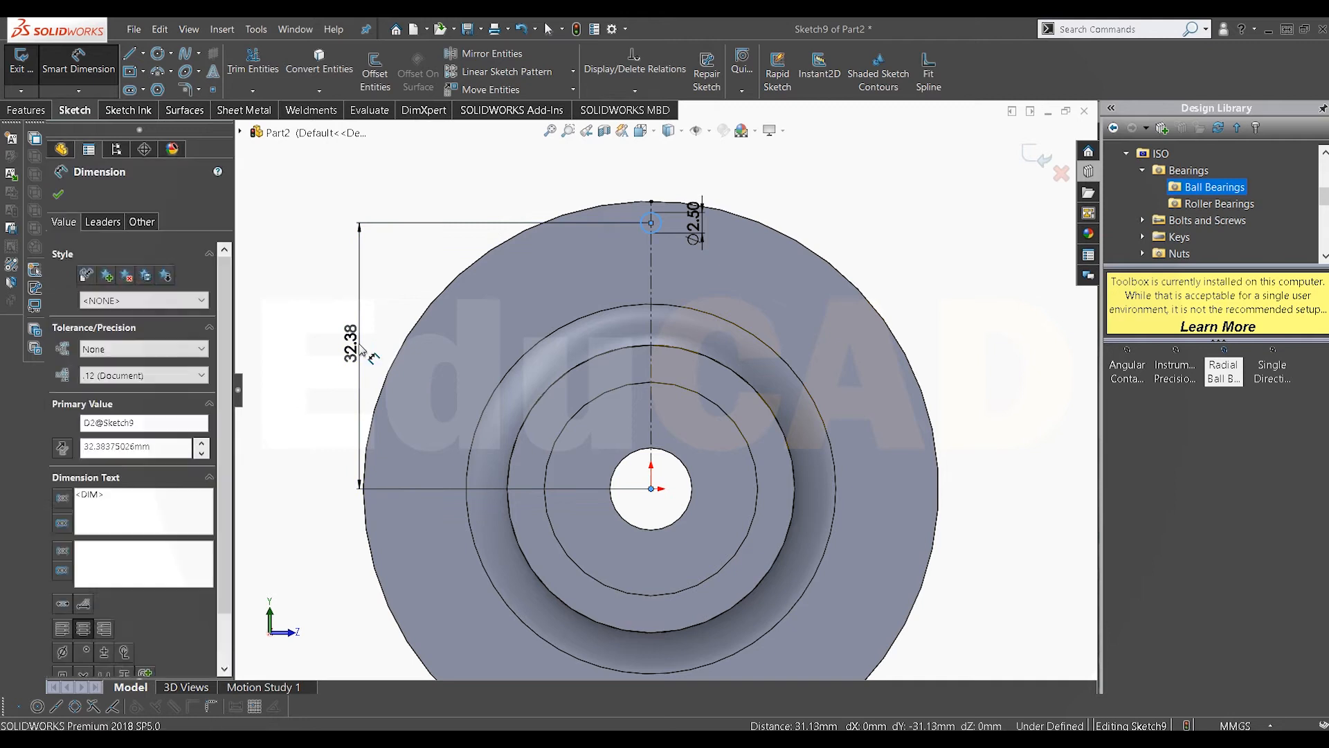
{"action": "type", "text": "3."}
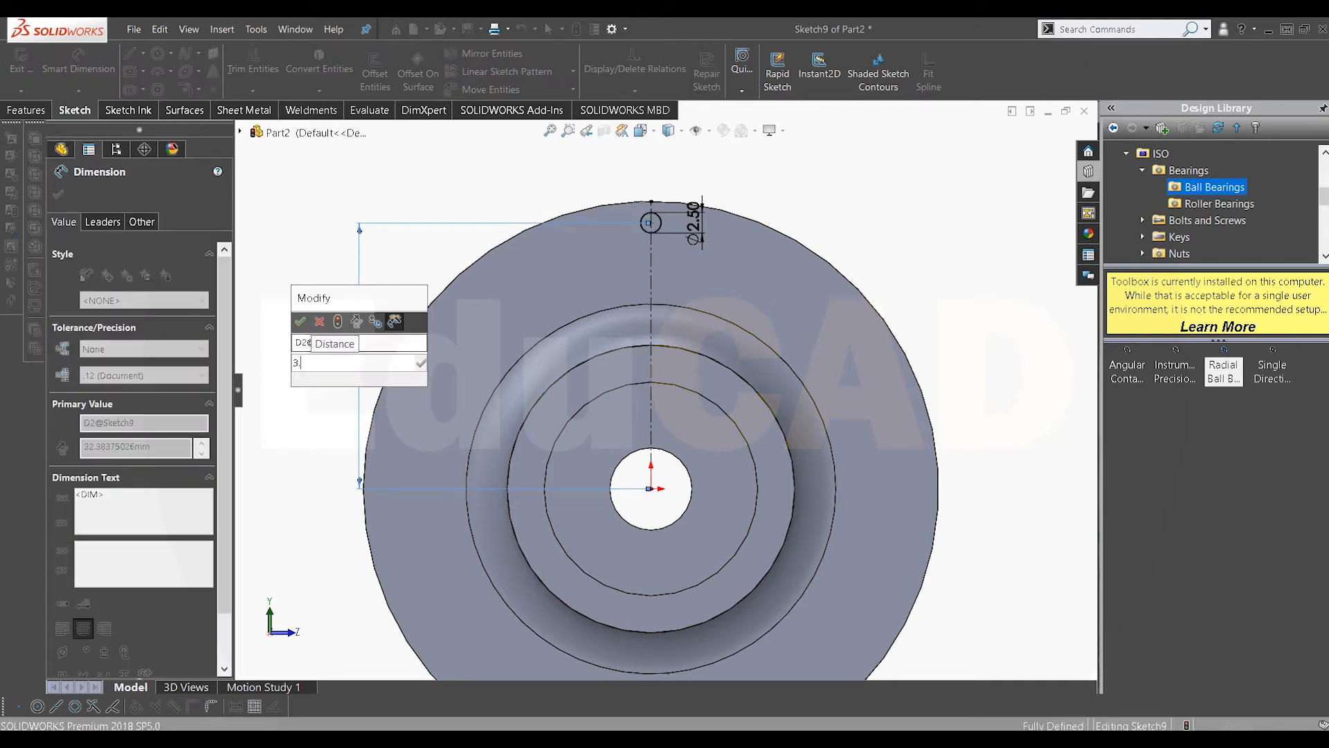
{"action": "key", "text": "BackSpace"}
{"action": "type", "text": "2.5"}
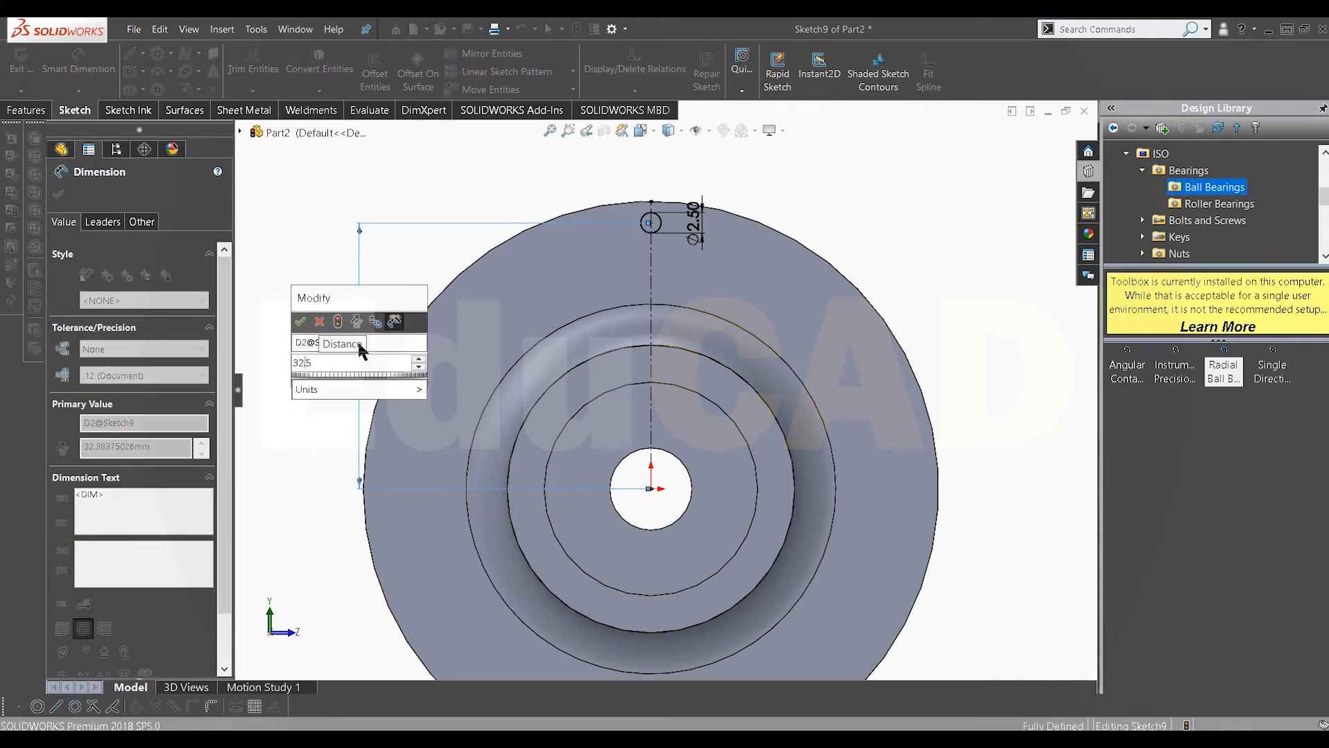
{"action": "key", "text": "Return"}
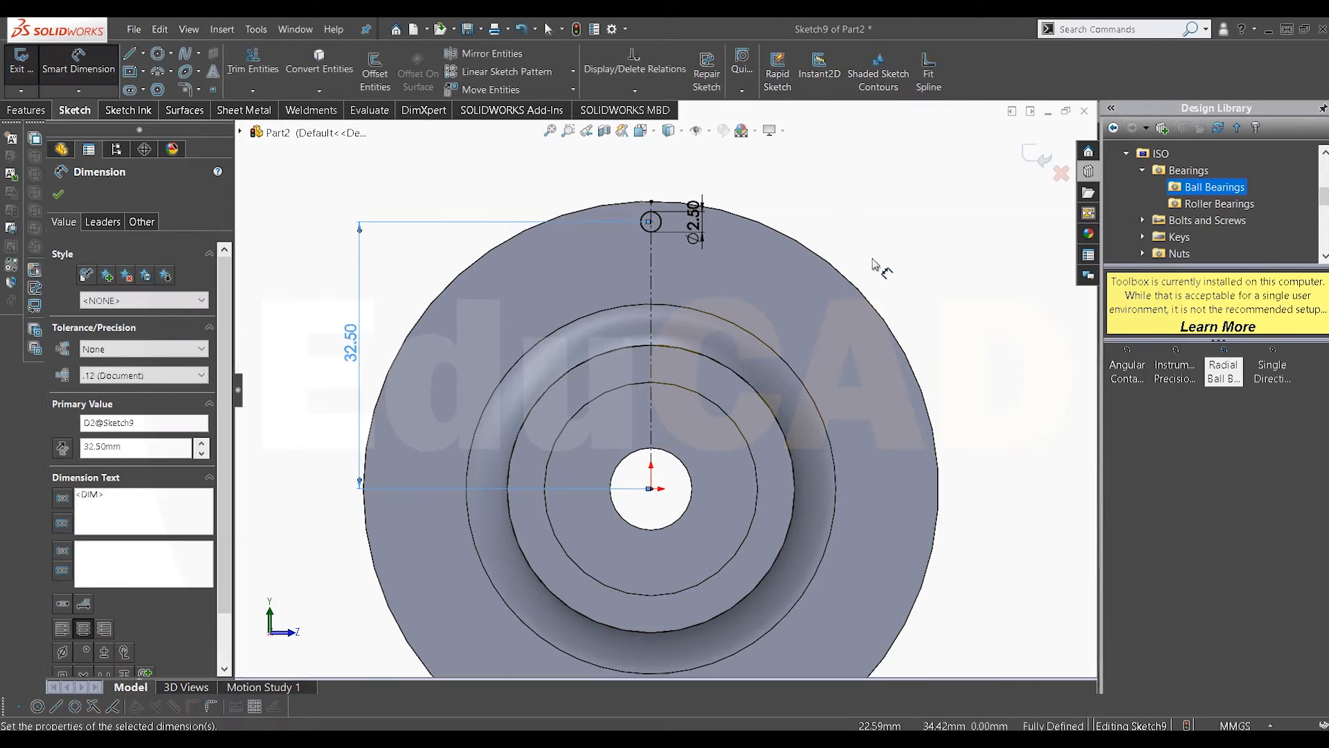
Step: Cut-extrude the circle 10 mm blind through the flange
{"action": "right_click", "coordinate": [839, 215]}
{"action": "left_click", "coordinate": [865, 252]}
{"action": "scroll", "coordinate": [688, 248], "scroll_direction": "down", "scroll_amount": 1}
{"action": "left_click", "coordinate": [26, 110]}
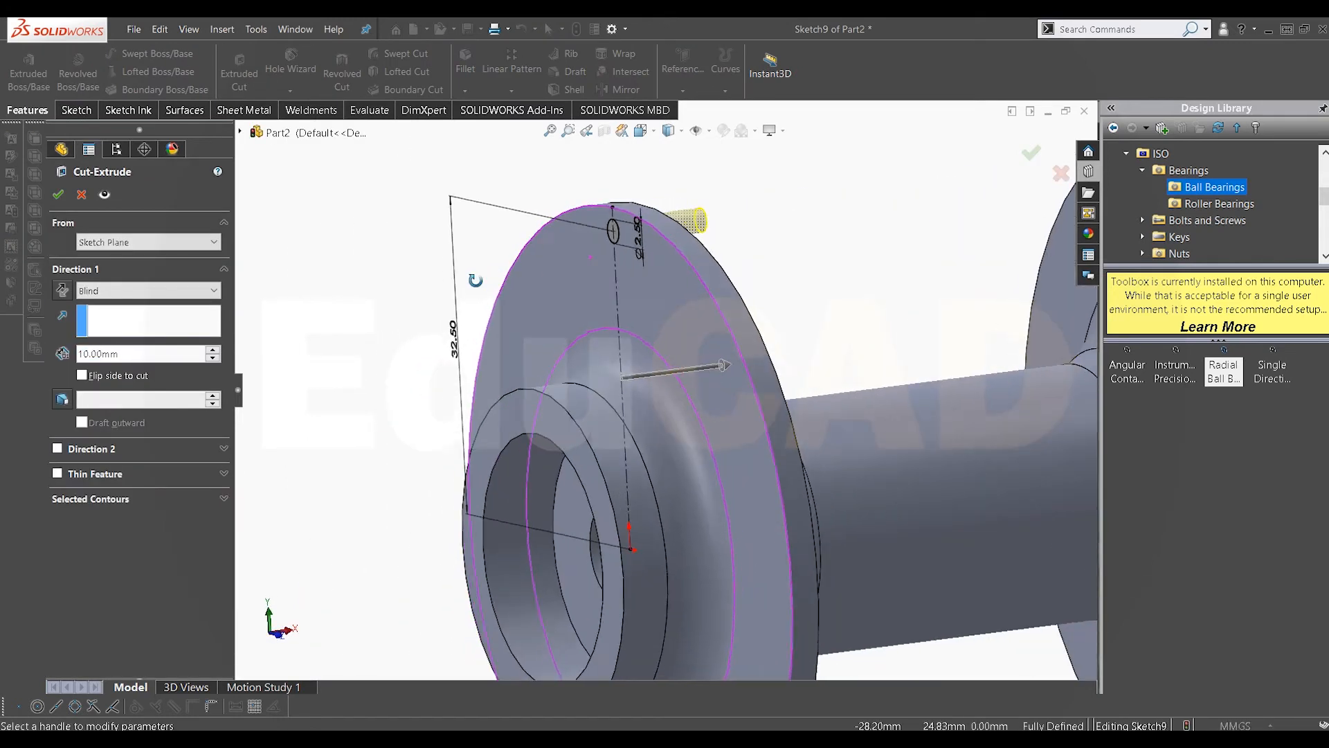
{"action": "left_click", "coordinate": [58, 194]}
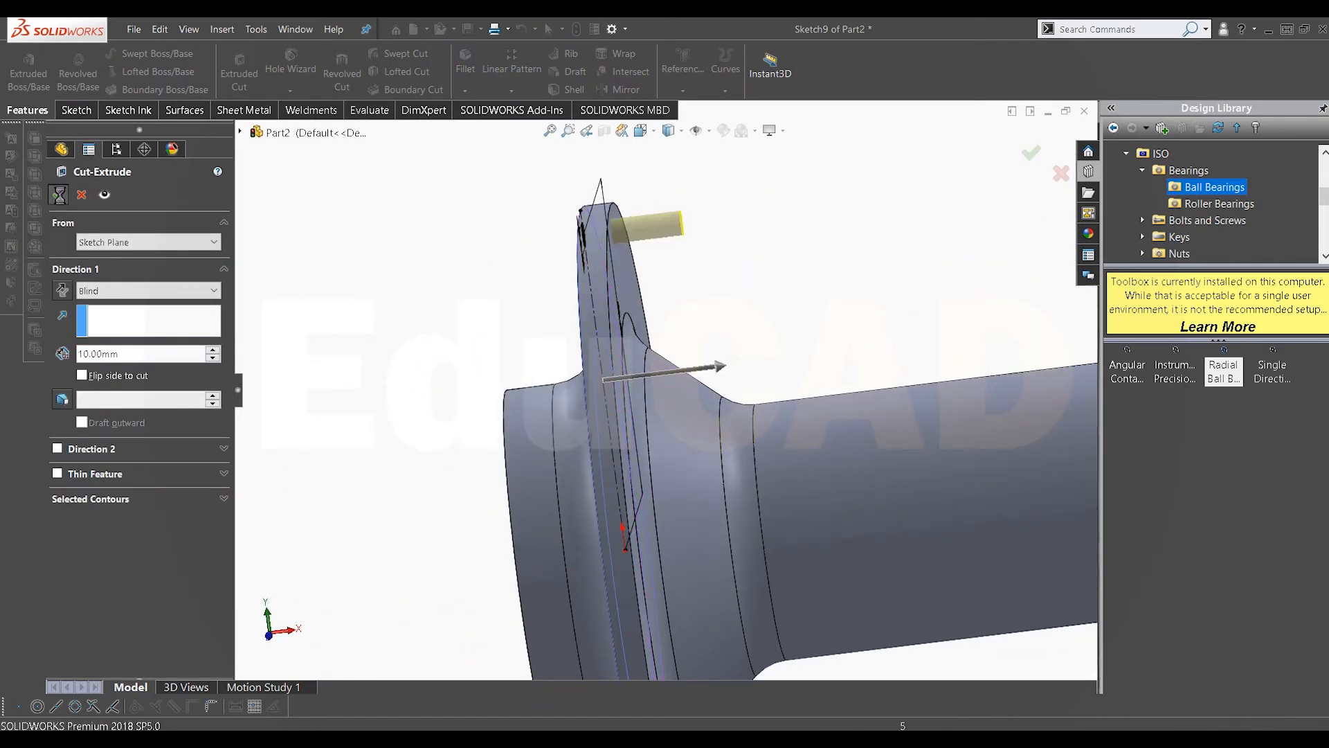
Step: Circular-pattern the spoke hole around the flange's outer circular edge with 16 instances equally spaced over 360°
{"action": "middle_click_drag", "start_coordinate": [621, 262], "coordinate": [550, 288]}
{"action": "scroll", "coordinate": [554, 284], "scroll_direction": "down", "scroll_amount": 3}
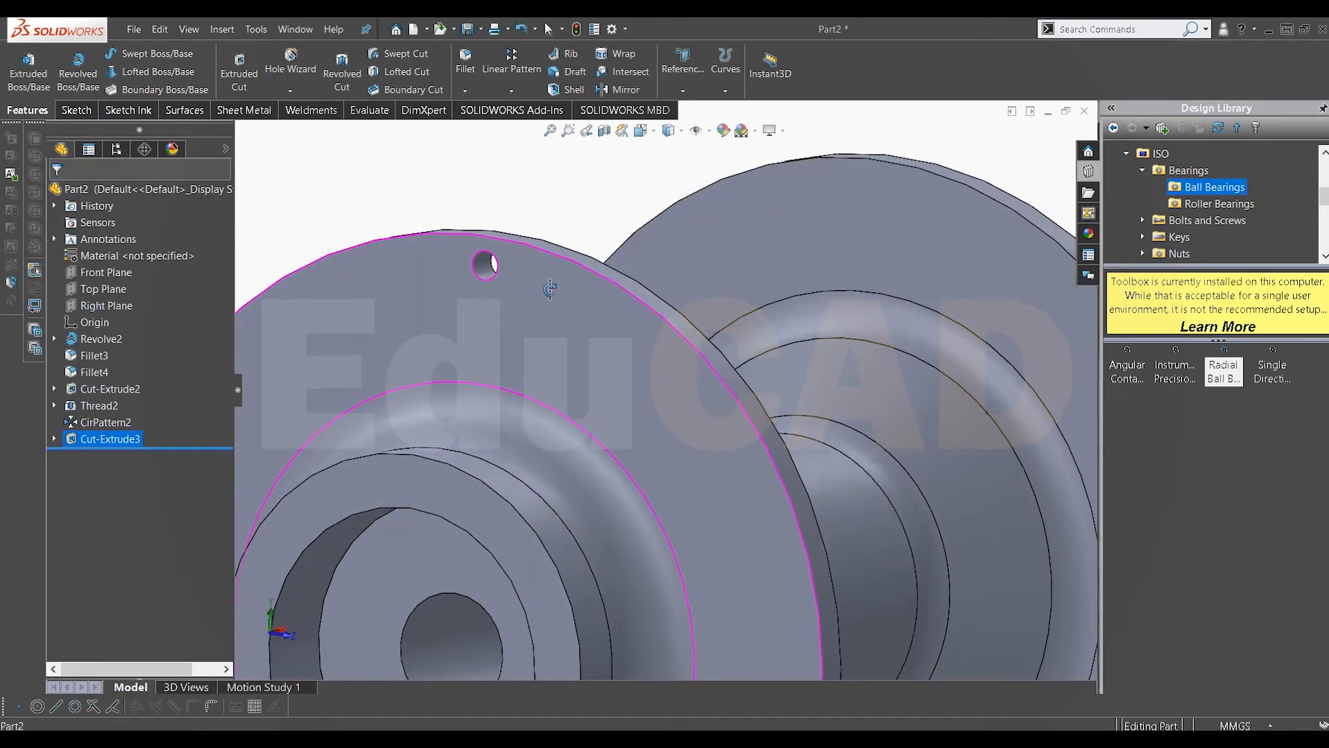
{"action": "left_click", "coordinate": [511, 90]}
{"action": "left_click", "coordinate": [516, 131]}
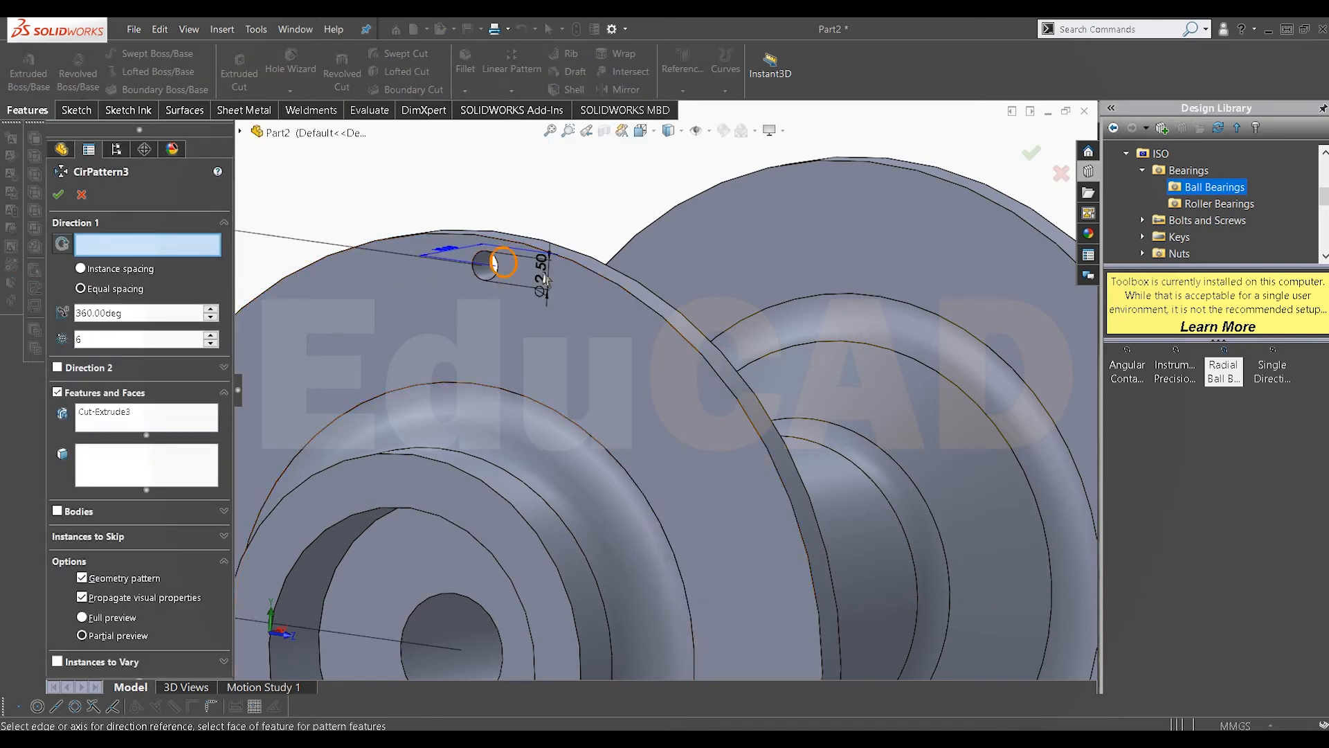
{"action": "left_click", "coordinate": [598, 279]}
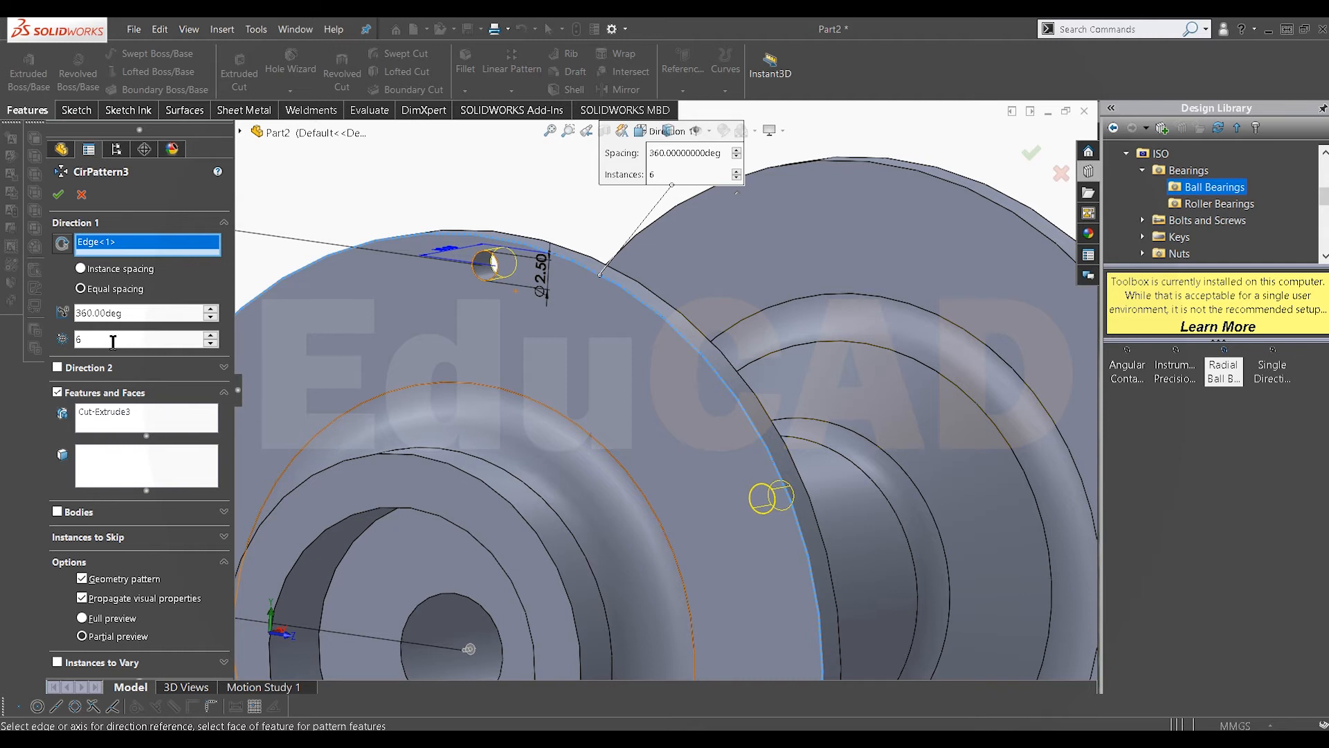
{"action": "key", "text": "Return"}
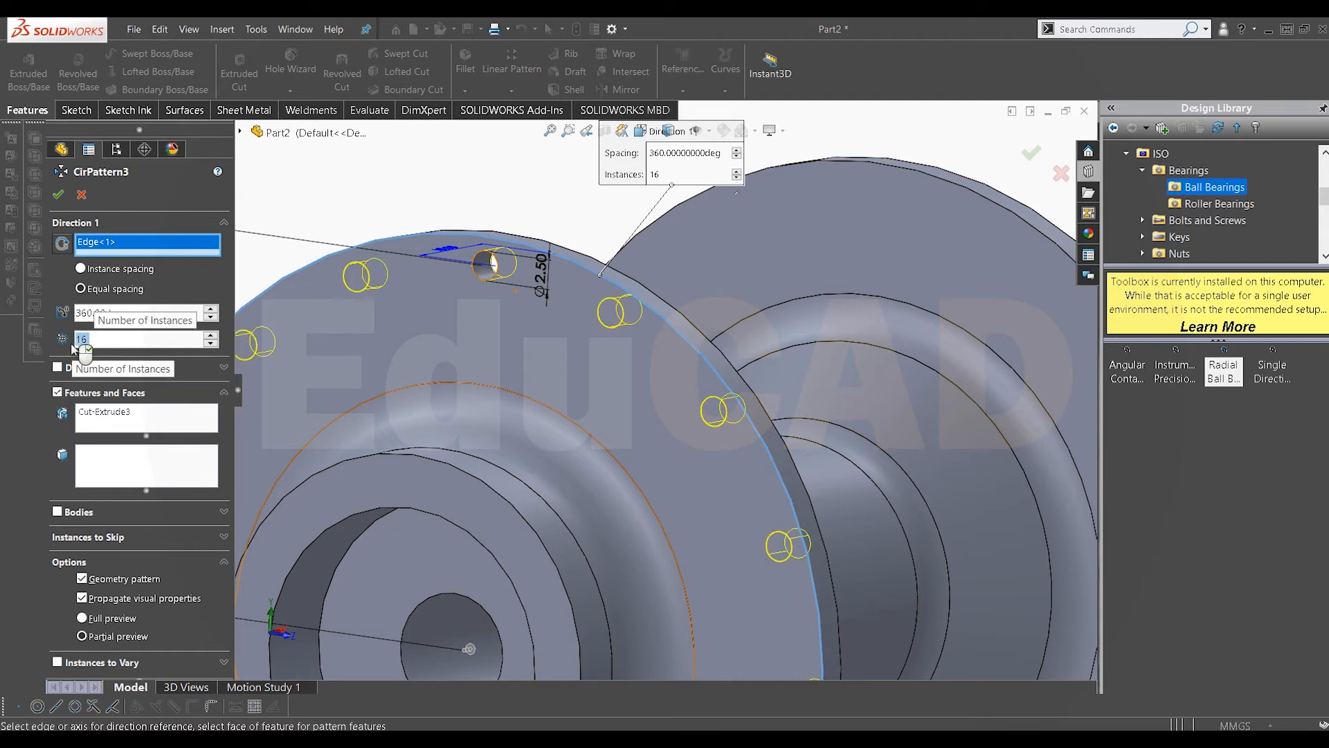
{"action": "left_click", "coordinate": [61, 196]}
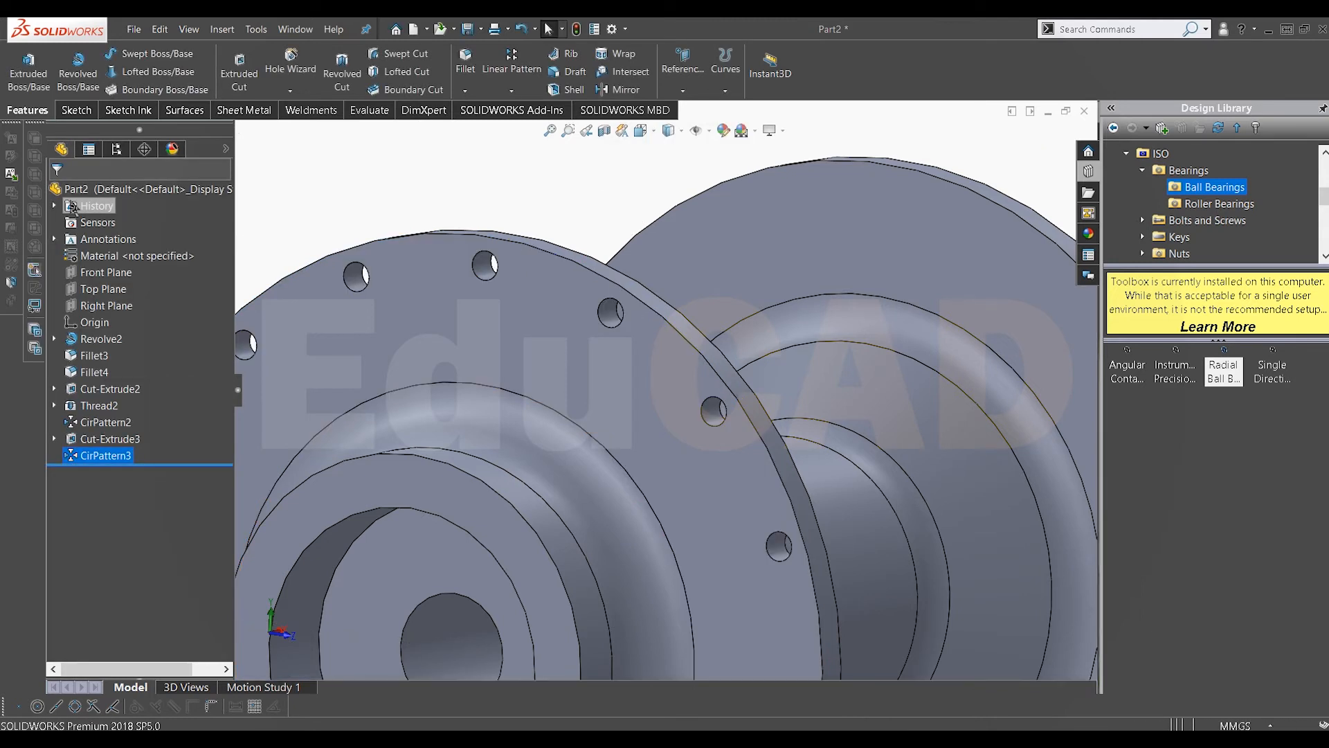
Step: Open a sketch on the opposite flange's outer face and draw a vertical centerline from the origin to the top hole's centre
{"action": "scroll", "coordinate": [378, 233], "scroll_direction": "up", "scroll_amount": 2}
{"action": "scroll", "coordinate": [638, 406], "scroll_direction": "up", "scroll_amount": 4}
{"action": "middle_click_drag", "start_coordinate": [638, 406], "coordinate": [701, 353]}
{"action": "right_click", "coordinate": [703, 337]}
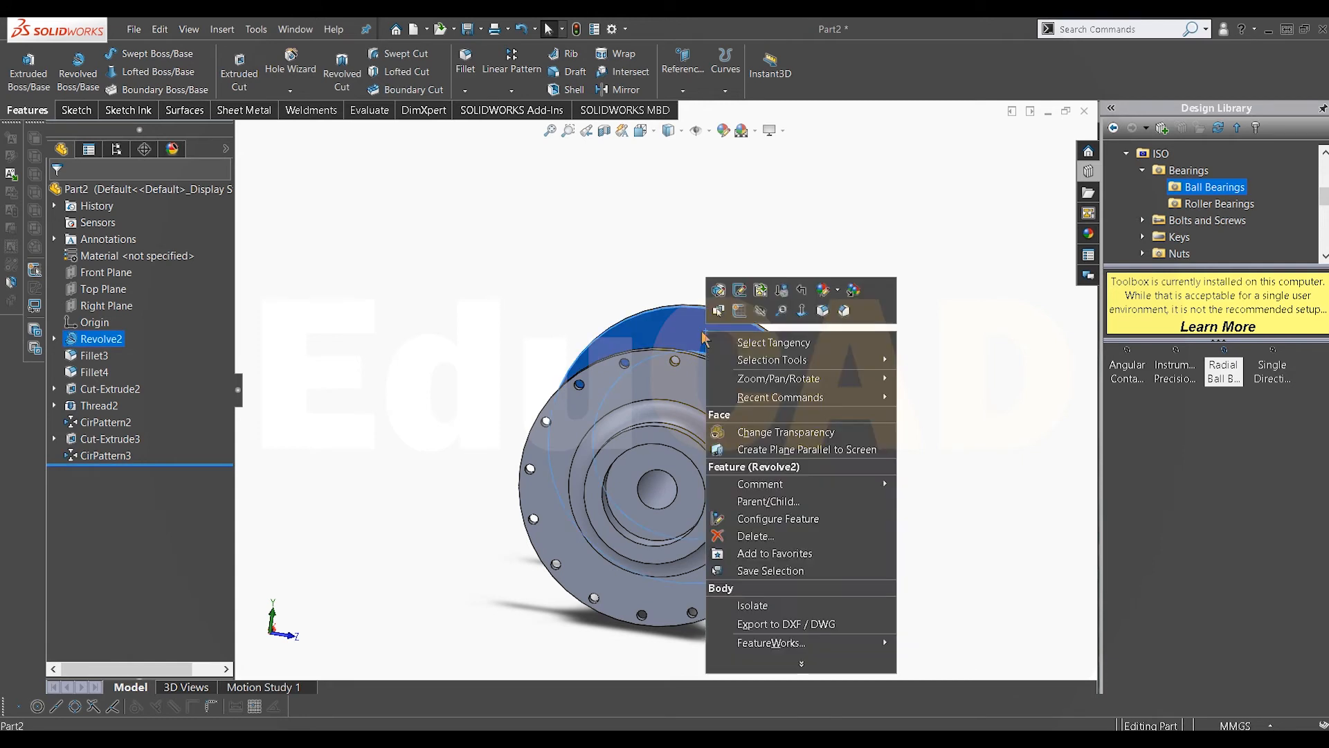
{"action": "left_click", "coordinate": [739, 312]}
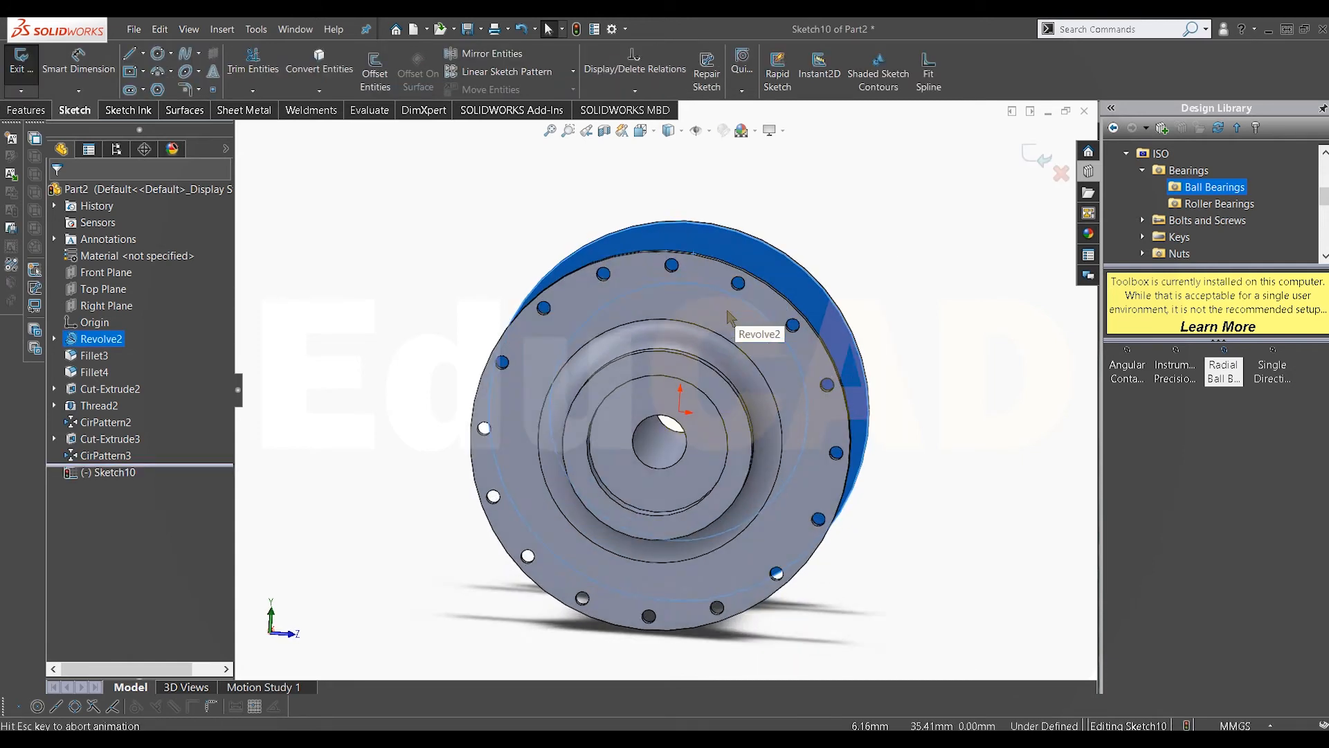
{"action": "scroll", "coordinate": [627, 172], "scroll_direction": "down", "scroll_amount": 3}
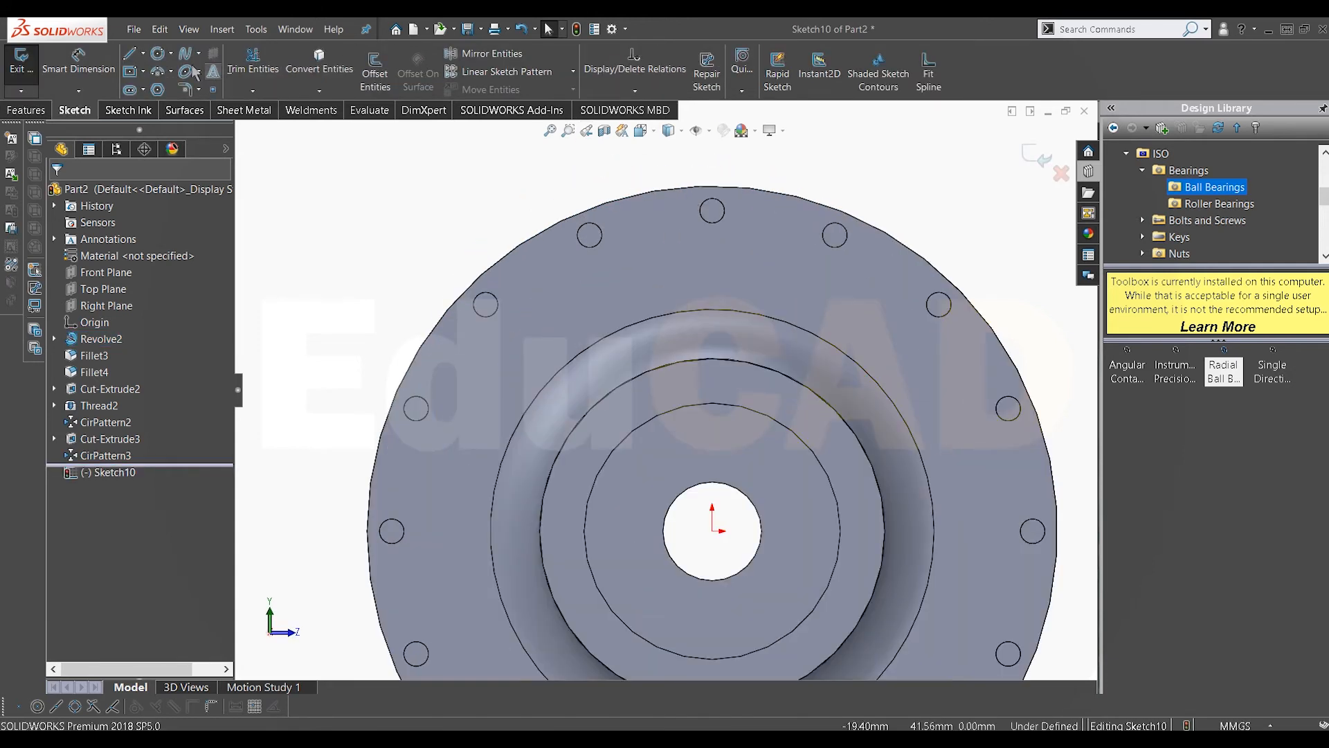
{"action": "left_click", "coordinate": [143, 53]}
{"action": "left_click", "coordinate": [166, 82]}
{"action": "left_click", "coordinate": [713, 530]}
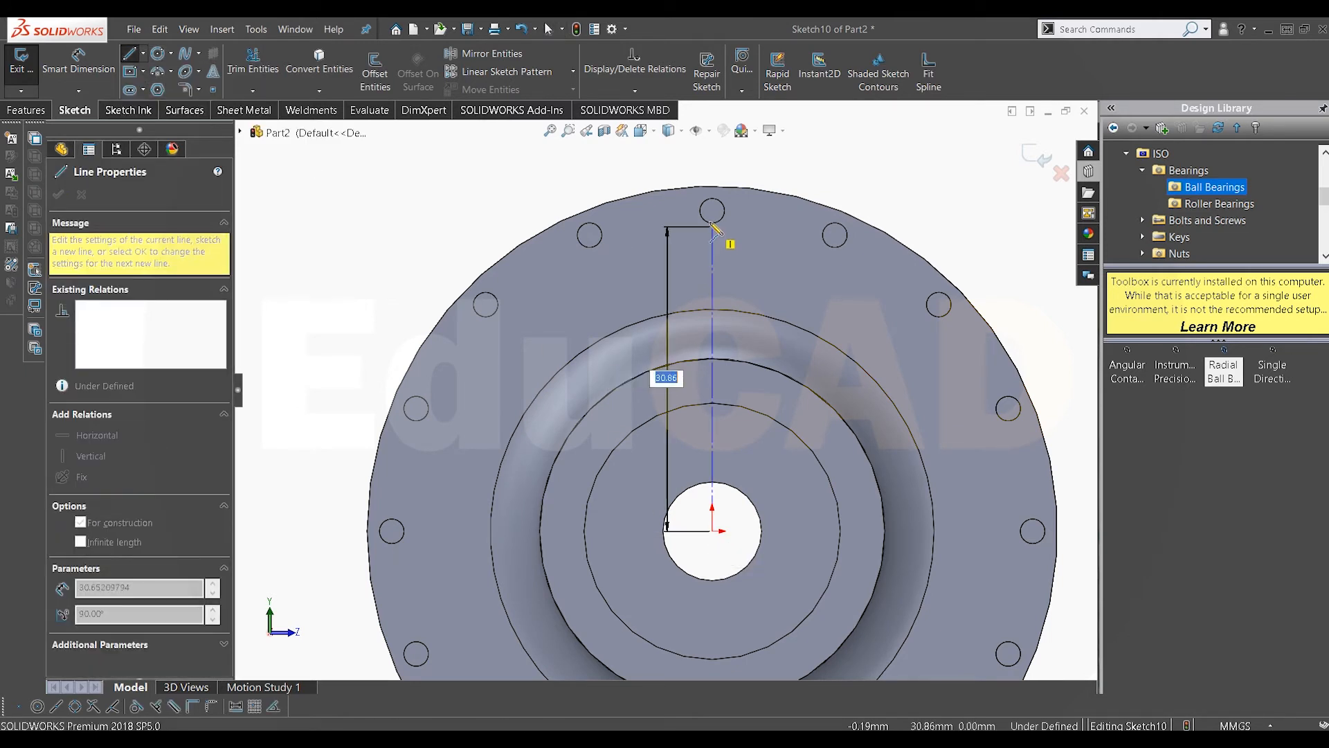
{"action": "left_click", "coordinate": [712, 211]}
{"action": "key", "text": "Escape"}
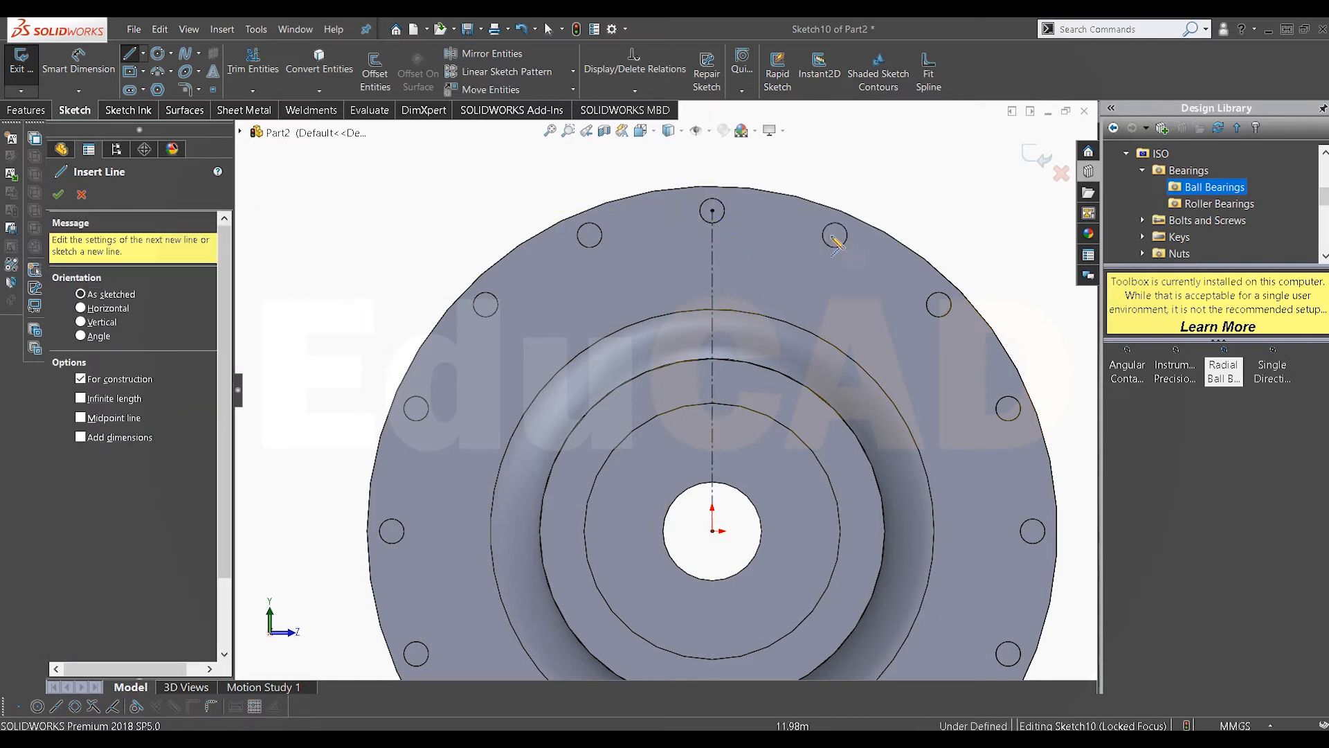
Step: Draw a second centerline from the adjacent hole's centre down to the origin
{"action": "left_click", "coordinate": [834, 235]}
{"action": "left_click", "coordinate": [712, 530]}
{"action": "left_click", "coordinate": [712, 531]}
{"action": "right_click", "coordinate": [848, 313]}
{"action": "left_click", "coordinate": [872, 323]}
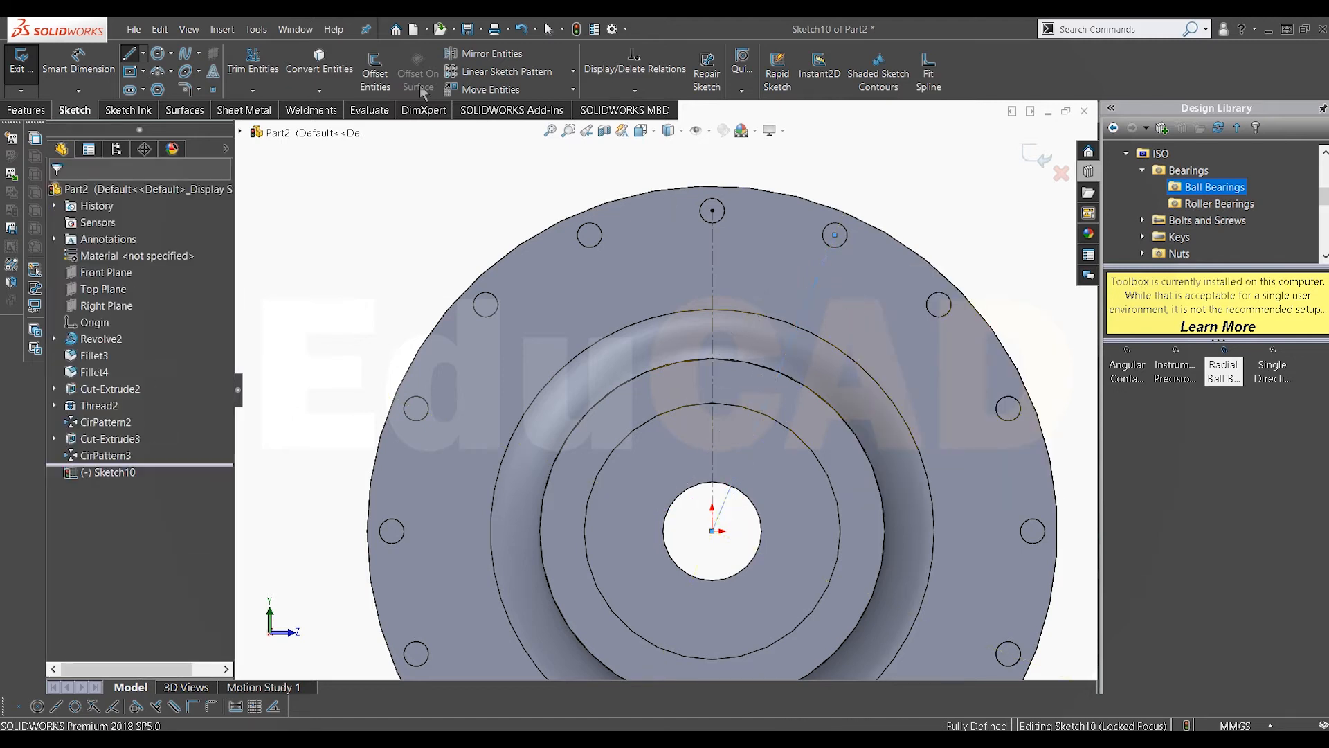
Step: Draw a three-point arc from the top hole's centre to the adjacent hole's centre
{"action": "left_click", "coordinate": [160, 72]}
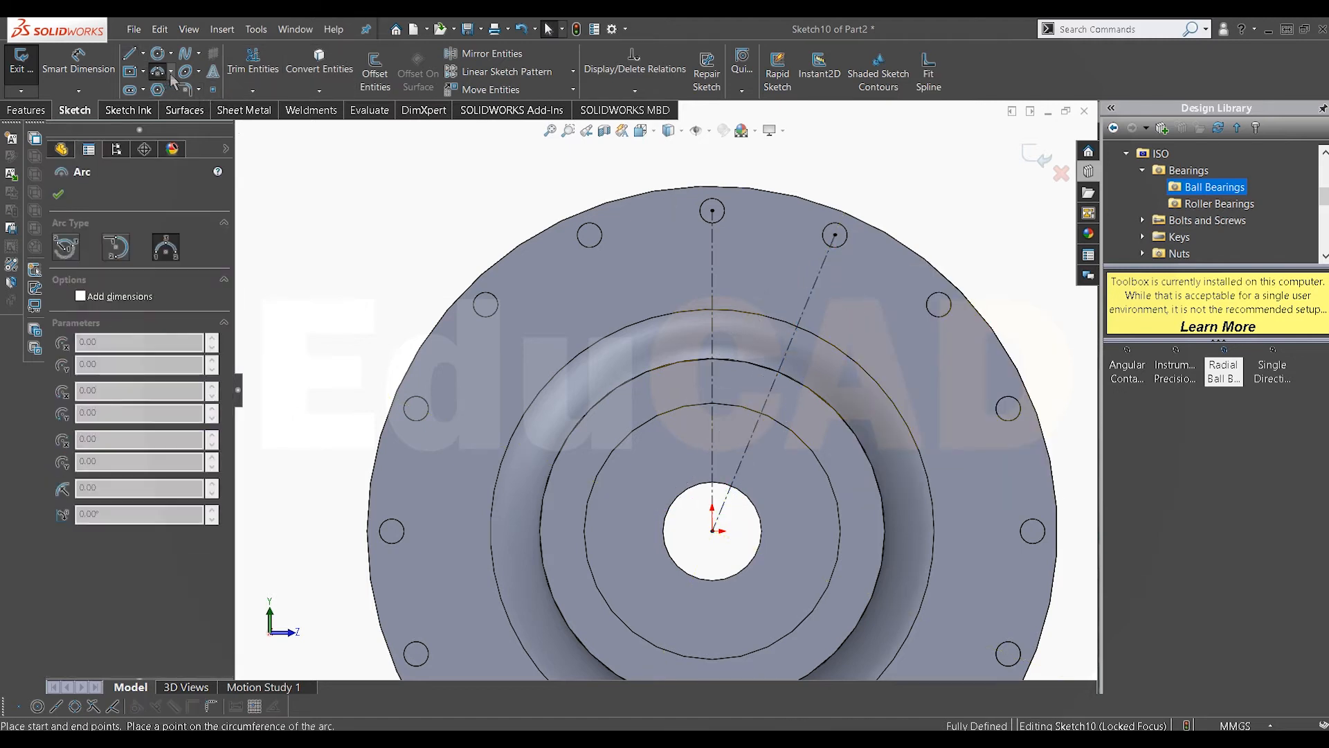
{"action": "left_click", "coordinate": [712, 210]}
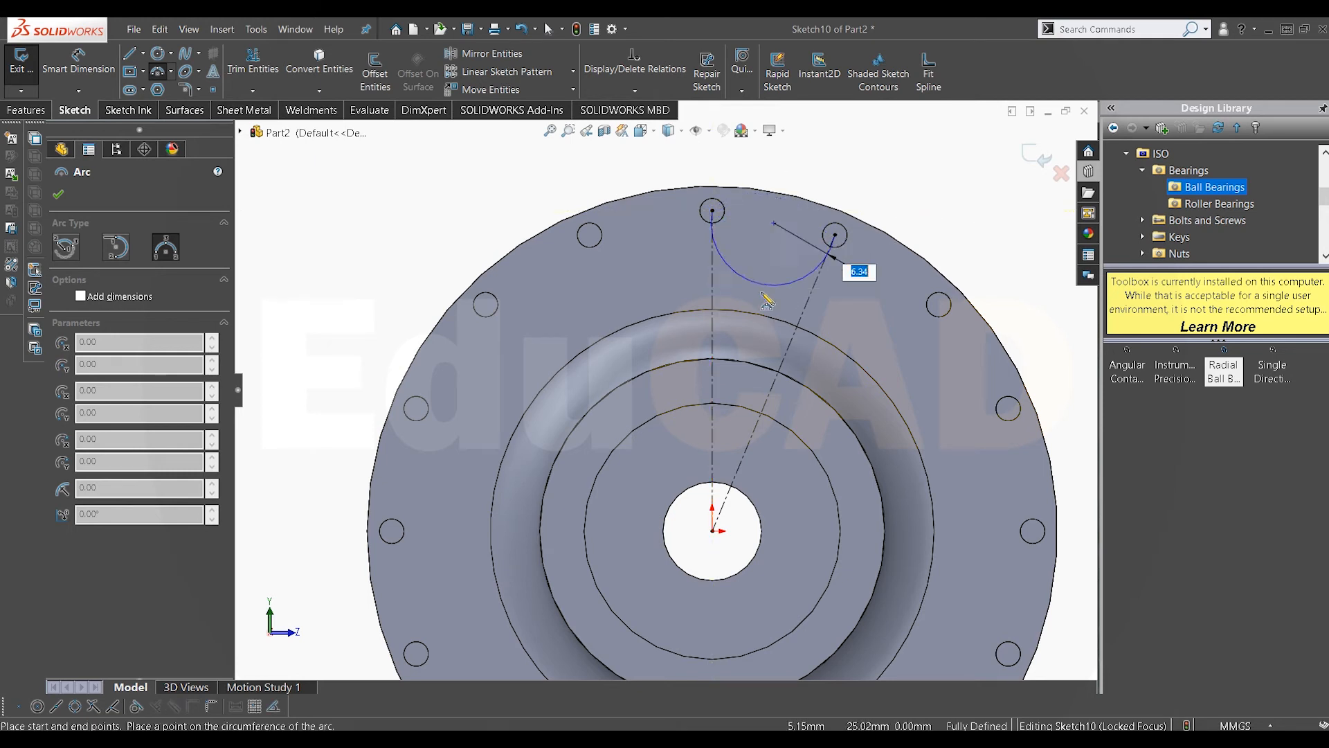
{"action": "left_click", "coordinate": [789, 225]}
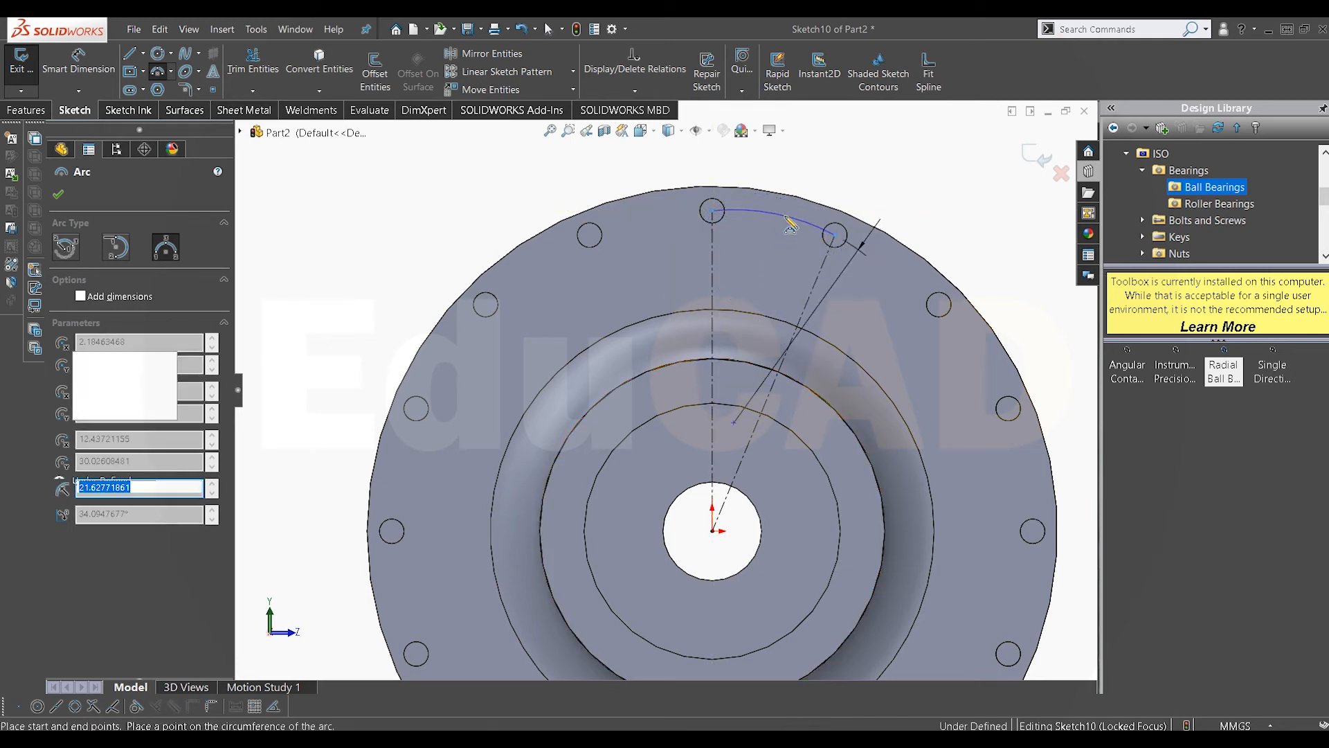
{"action": "left_click", "coordinate": [737, 405]}
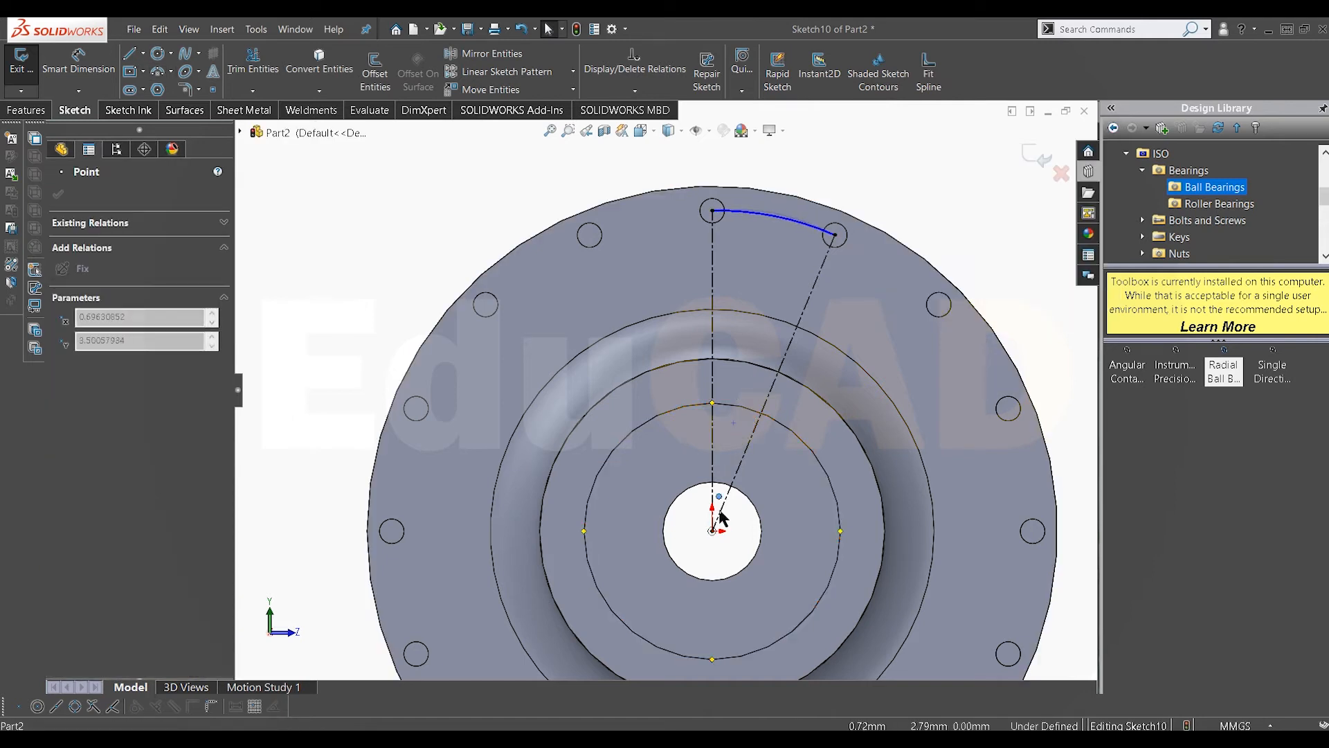
{"action": "left_click_drag", "start_coordinate": [720, 535], "coordinate": [720, 535]}
Step: Convert the arc into construction geometry
{"action": "scroll", "coordinate": [796, 242], "scroll_direction": "down", "scroll_amount": 2}
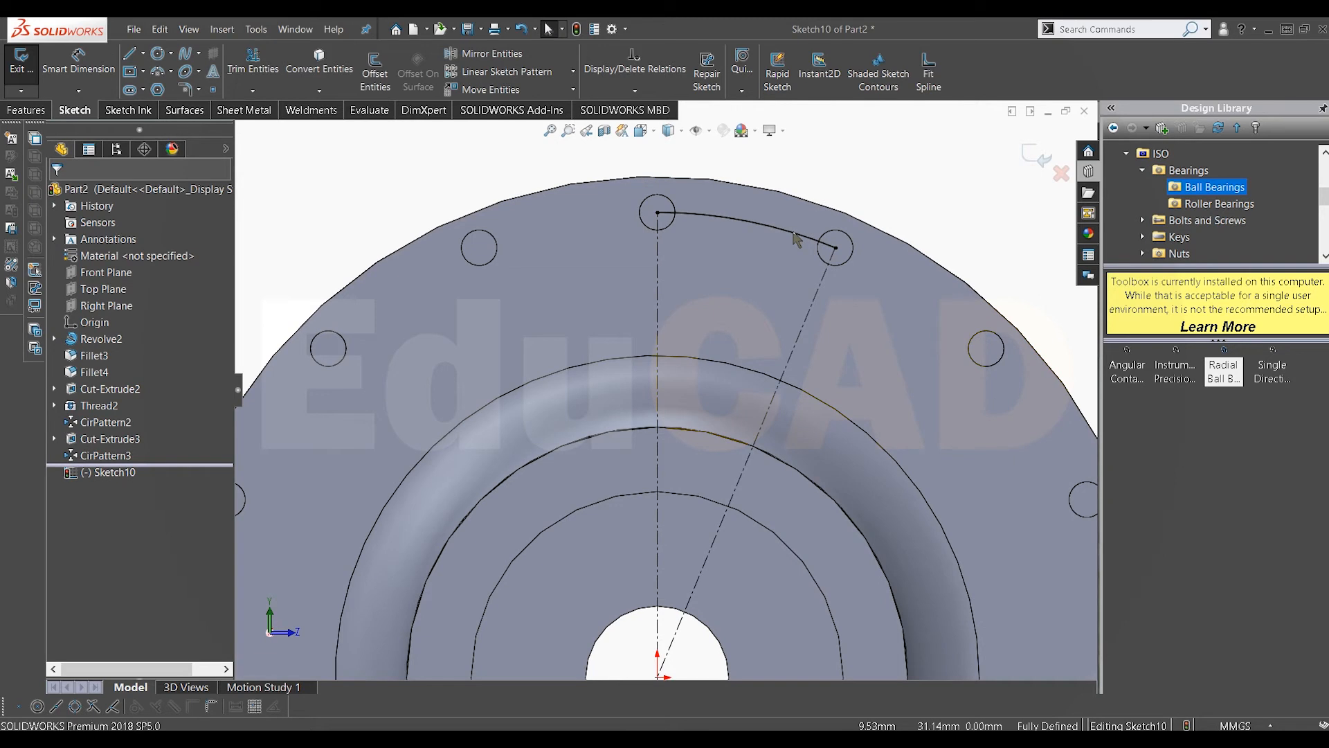
{"action": "left_click", "coordinate": [796, 237]}
{"action": "right_click", "coordinate": [810, 237]}
{"action": "left_click", "coordinate": [828, 213]}
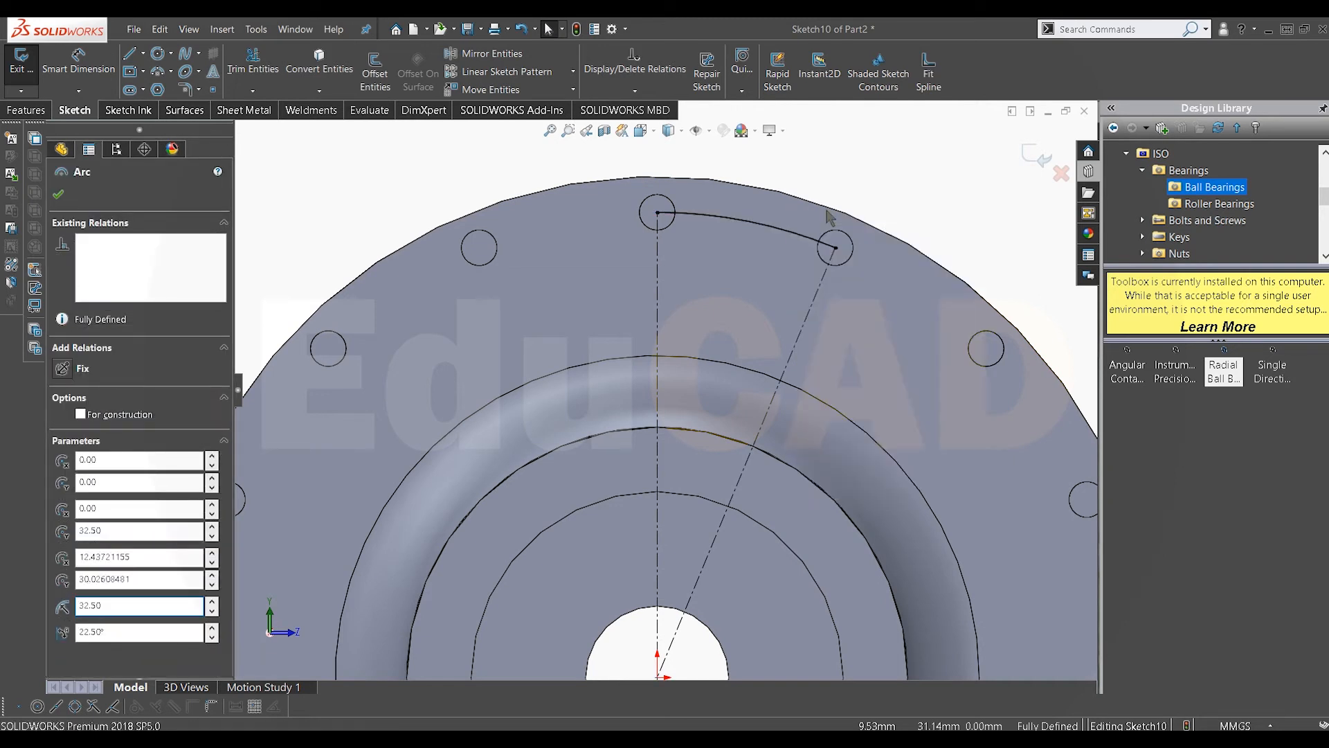
{"action": "scroll", "coordinate": [778, 239], "scroll_direction": "up", "scroll_amount": 1}
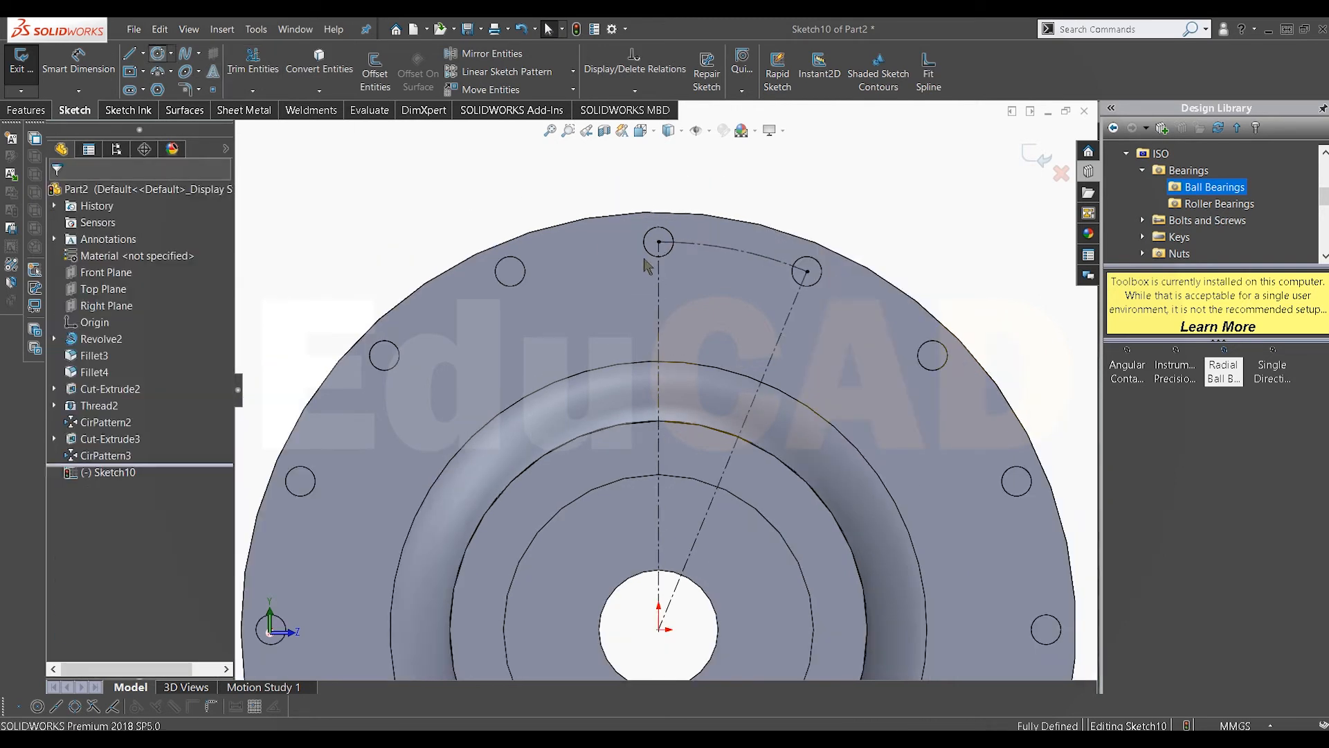
Step: Draw a circle centred on the arc's midpoint between the two holes and dimension its diameter at 2.5 mm
{"action": "key", "text": "c"}
{"action": "left_click", "coordinate": [735, 249]}
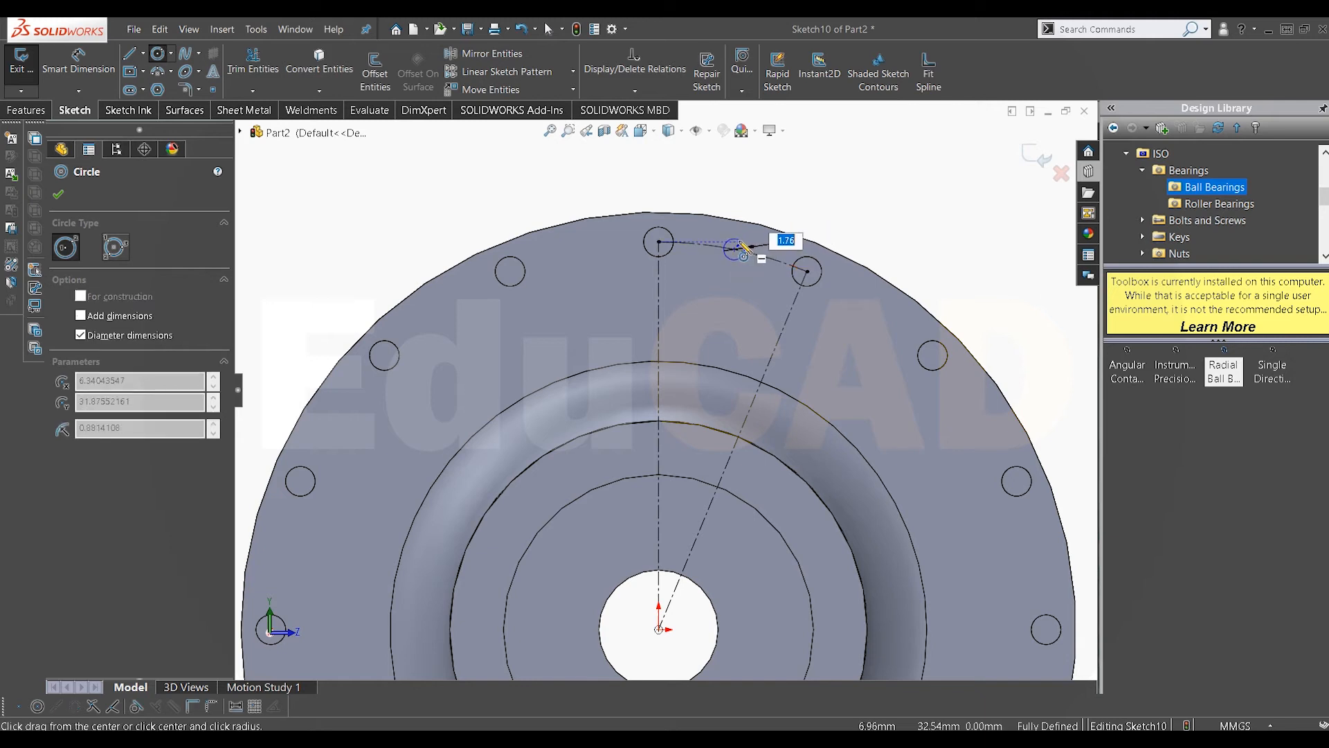
{"action": "key", "text": "Return"}
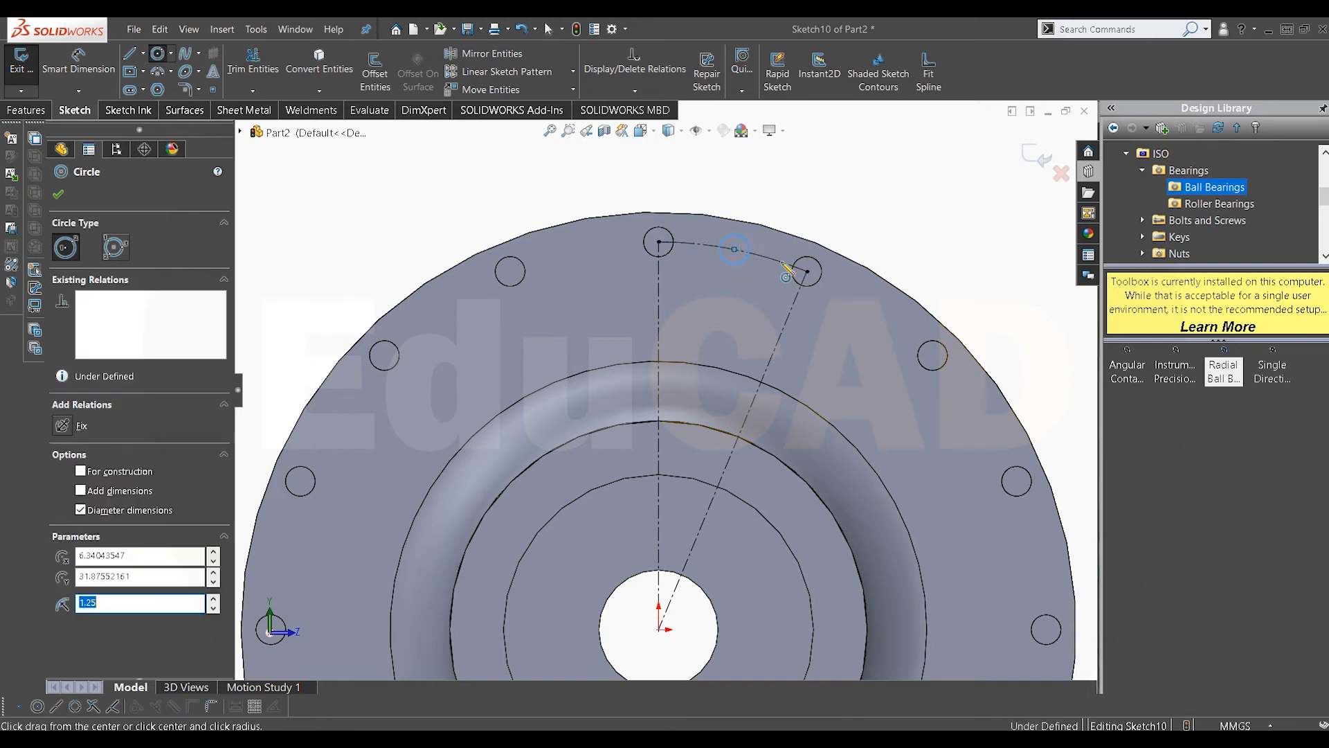
{"action": "key", "text": "Escape"}
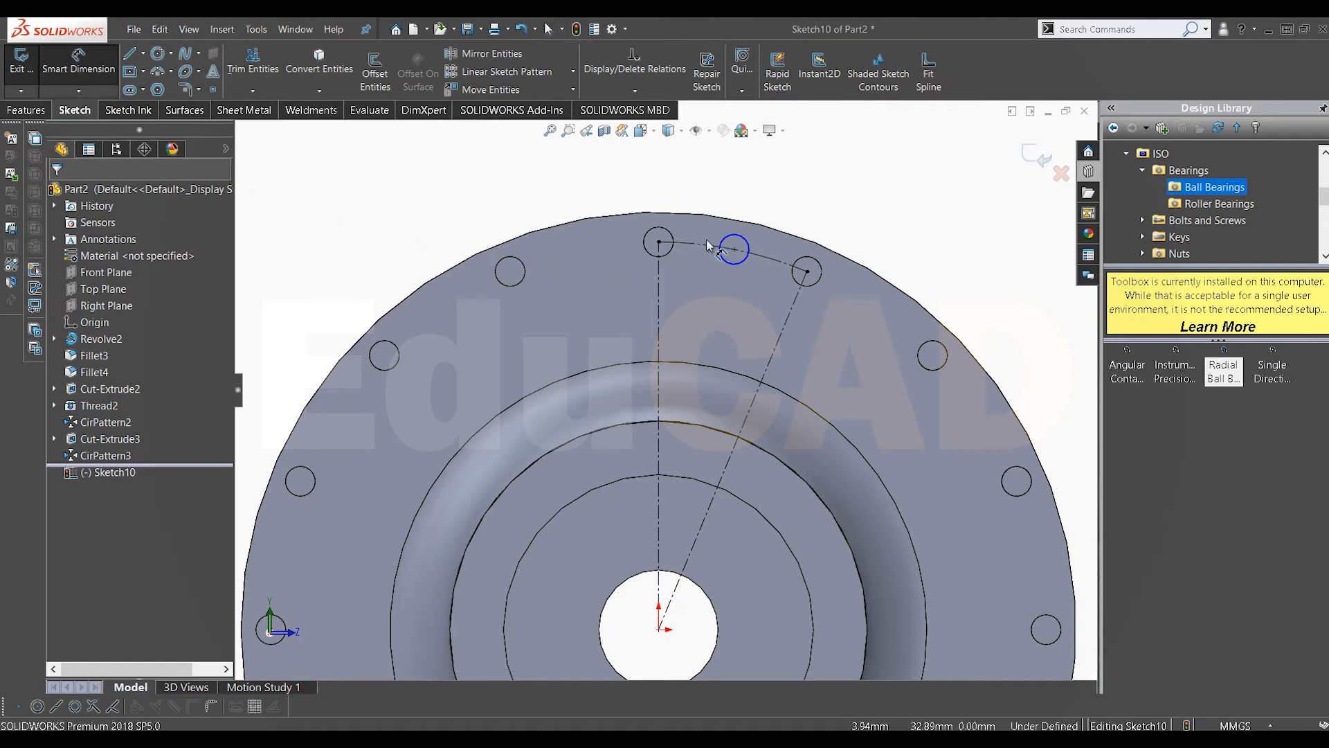
{"action": "left_click", "coordinate": [749, 251]}
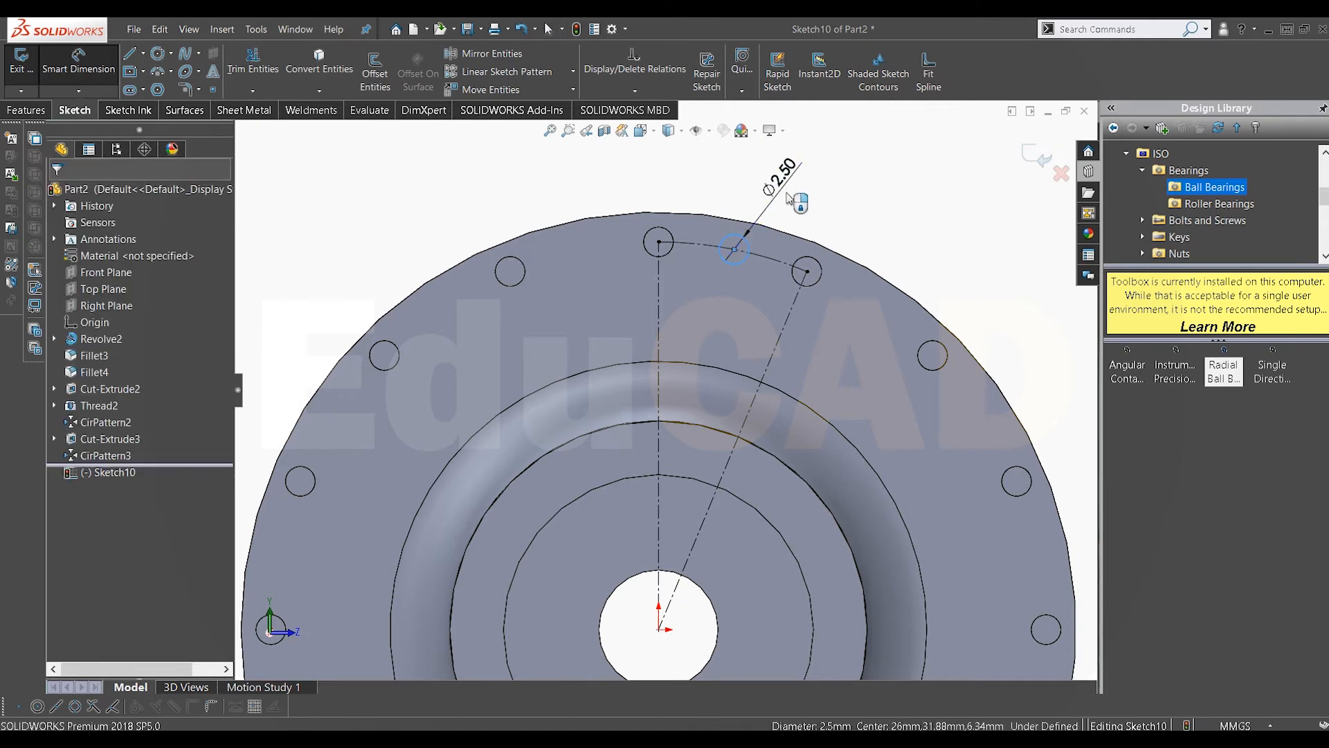
{"action": "left_click", "coordinate": [767, 204]}
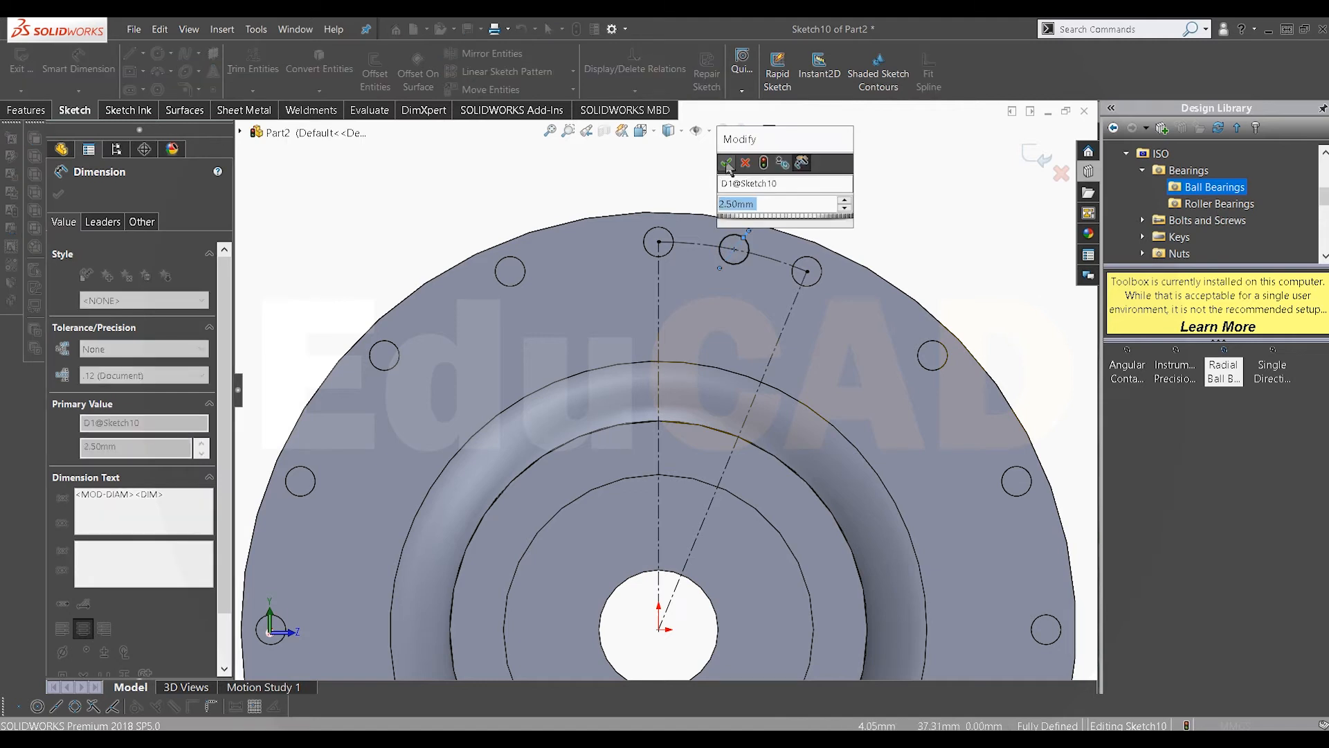
{"action": "left_click", "coordinate": [725, 165]}
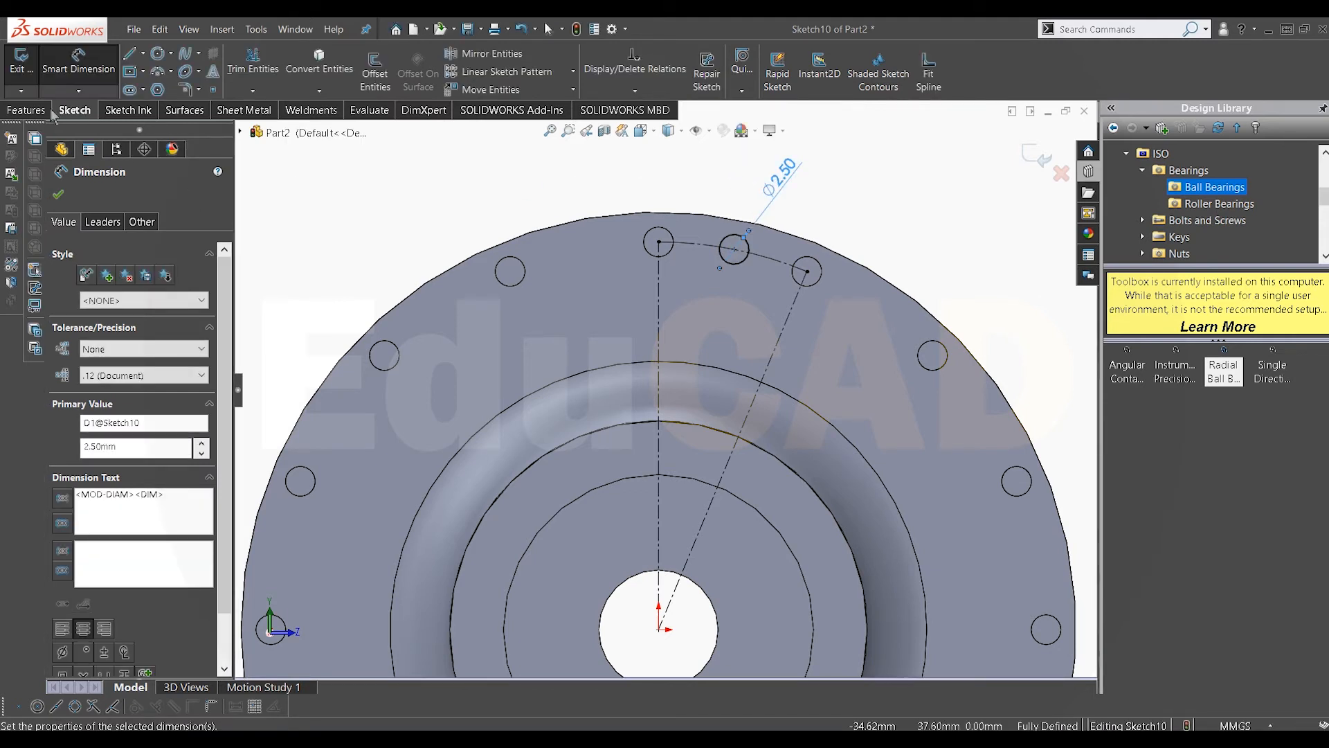
Step: Cut-extrude the new circle 10 mm blind through the second flange
{"action": "left_click", "coordinate": [26, 109]}
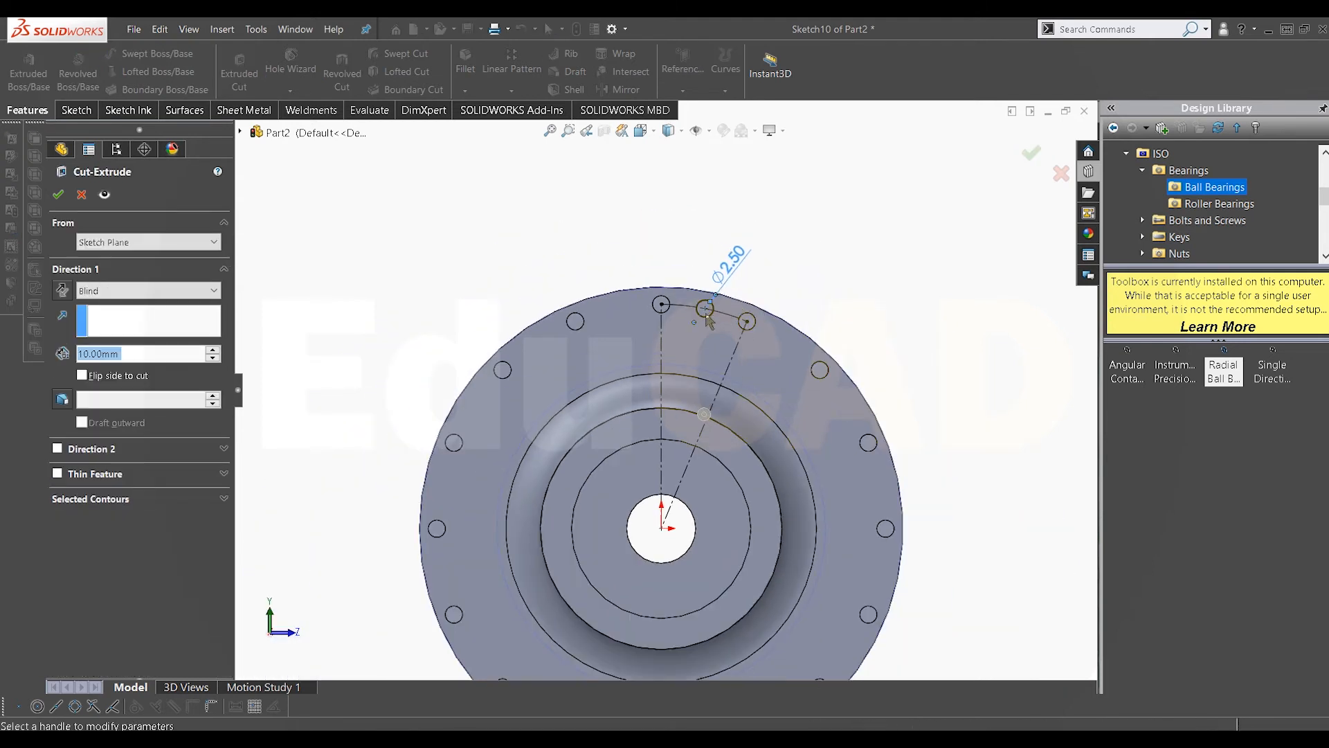
{"action": "mouse_move", "coordinate": [667, 351]}
{"action": "middle_mouse_down"}
{"action": "mouse_move", "coordinate": [686, 362]}
{"action": "mouse_move", "coordinate": [646, 347]}
{"action": "mouse_move", "coordinate": [639, 319]}
{"action": "mouse_move", "coordinate": [672, 359]}
{"action": "middle_mouse_up"}
{"action": "scroll", "coordinate": [672, 358], "scroll_direction": "down", "scroll_amount": 3}
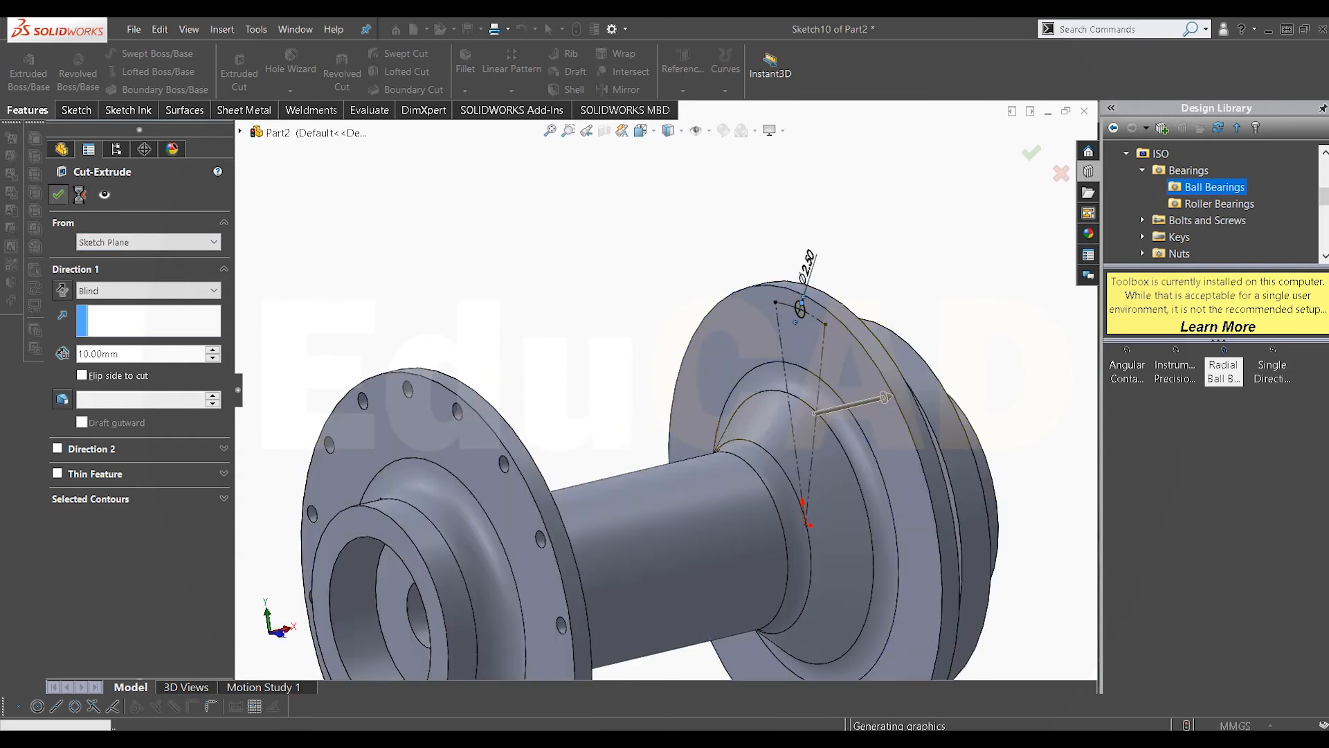
{"action": "middle_click_drag", "start_coordinate": [750, 346], "coordinate": [824, 360]}
{"action": "scroll", "coordinate": [821, 367], "scroll_direction": "up", "scroll_amount": 4}
{"action": "scroll", "coordinate": [756, 443], "scroll_direction": "up", "scroll_amount": 1}
{"action": "middle_click_drag", "start_coordinate": [756, 443], "coordinate": [720, 440]}
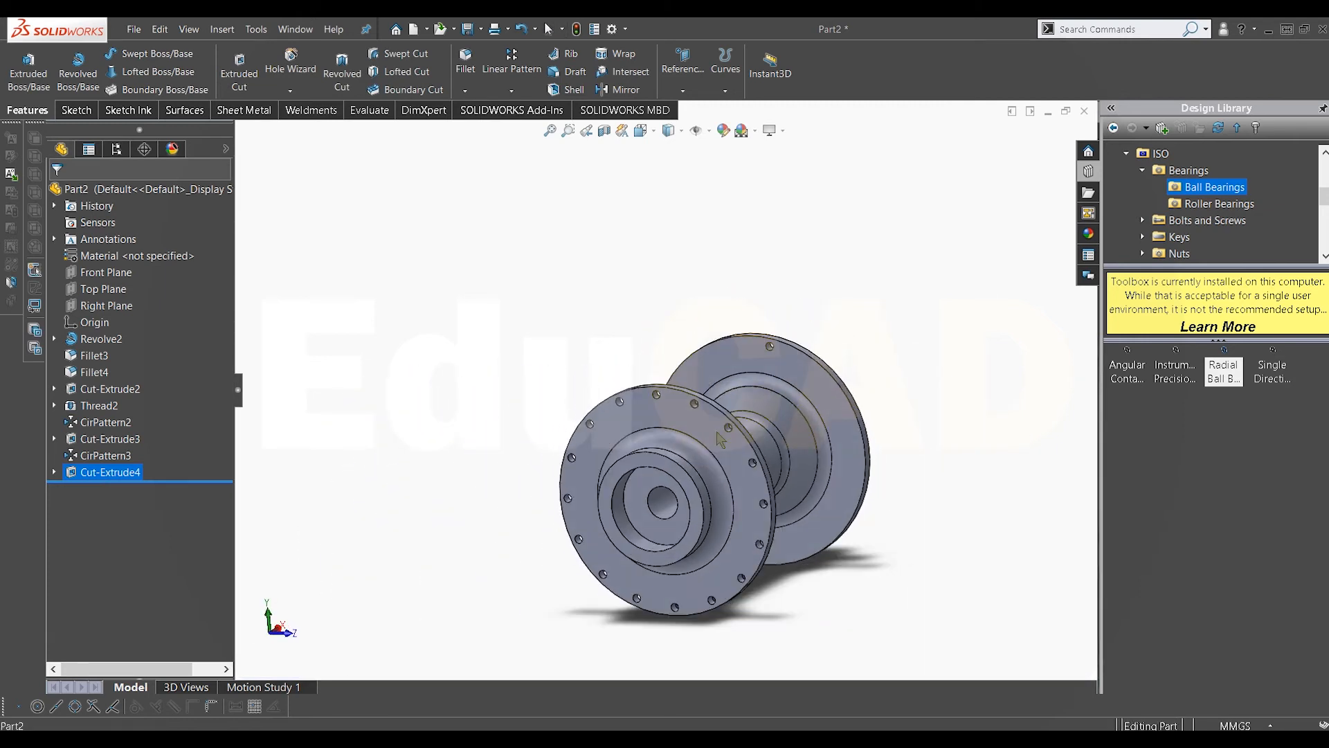
Step: Open the pattern commands to pattern the new hole
{"action": "left_click", "coordinate": [512, 91]}
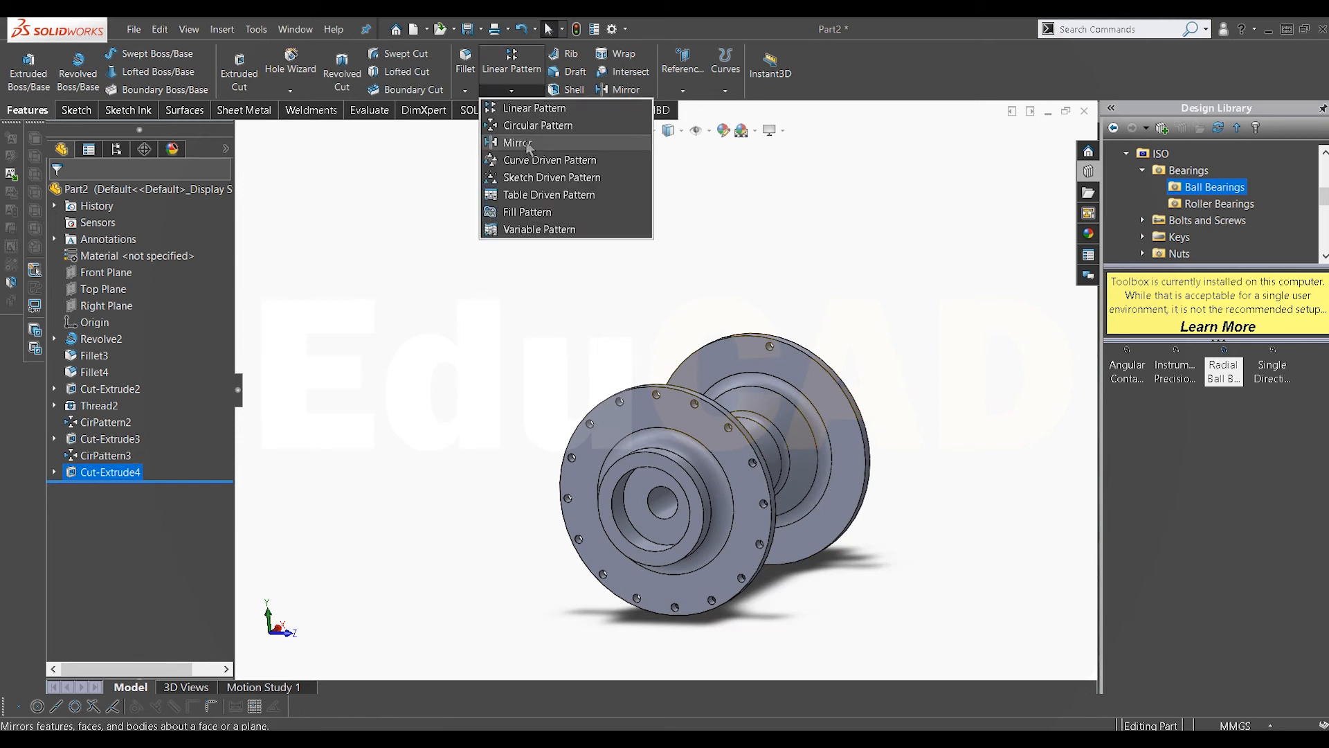
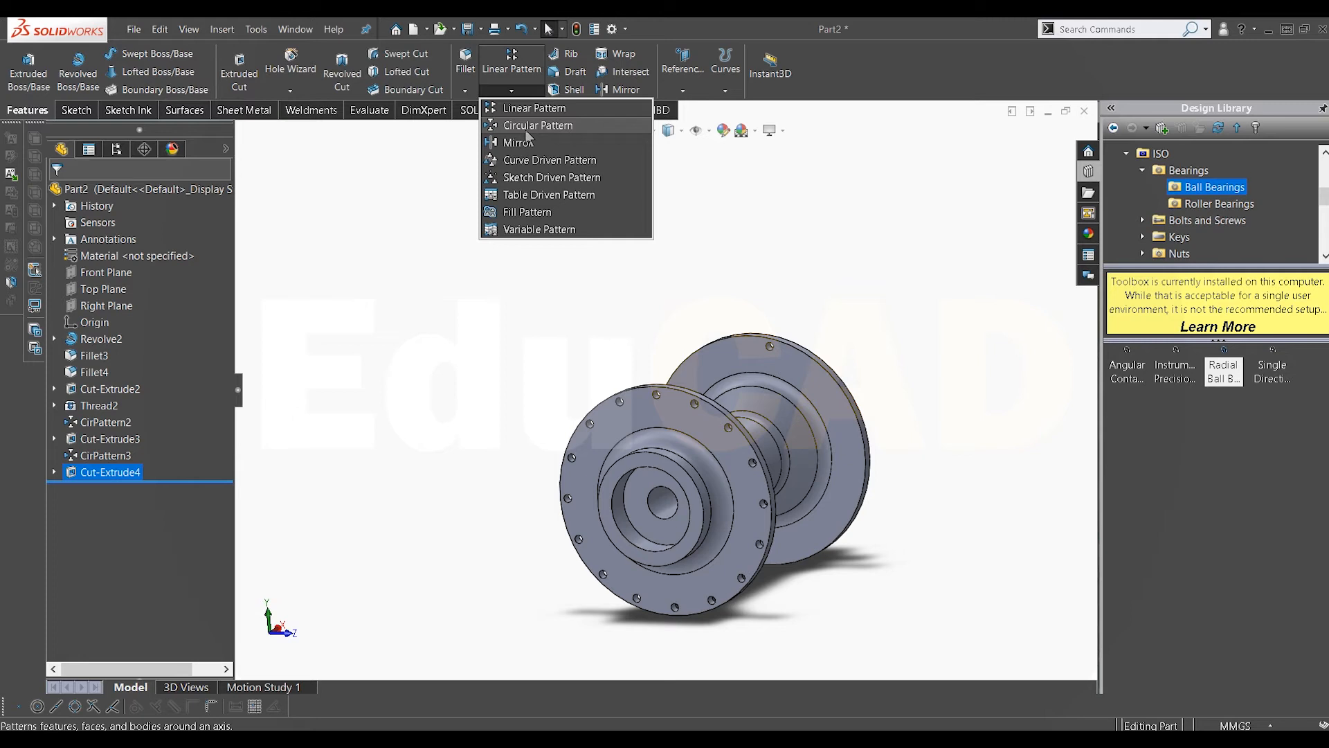
Step: Circular-pattern the new spoke hole 16 times, equally spaced over 360°, around the second flange's outer edge
{"action": "left_click", "coordinate": [527, 131]}
{"action": "scroll", "coordinate": [768, 339], "scroll_direction": "down", "scroll_amount": 5}
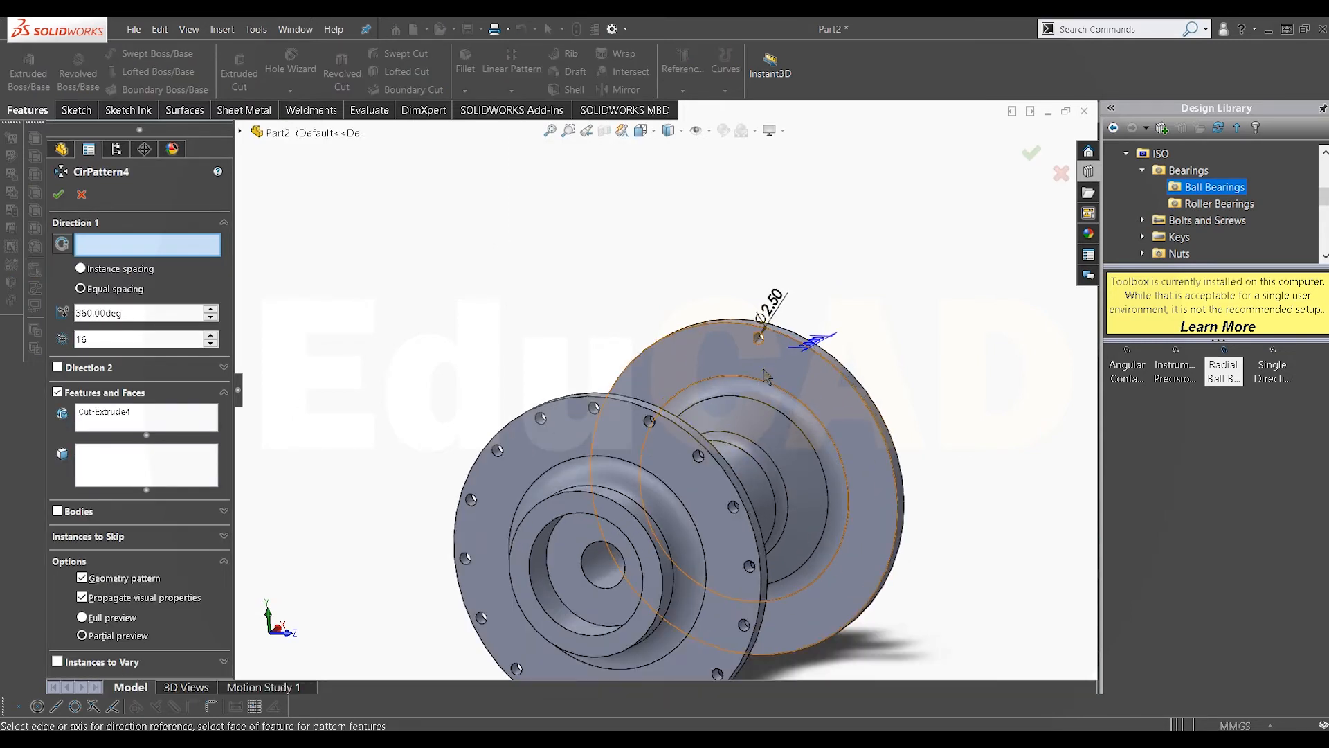
{"action": "left_click", "coordinate": [745, 336]}
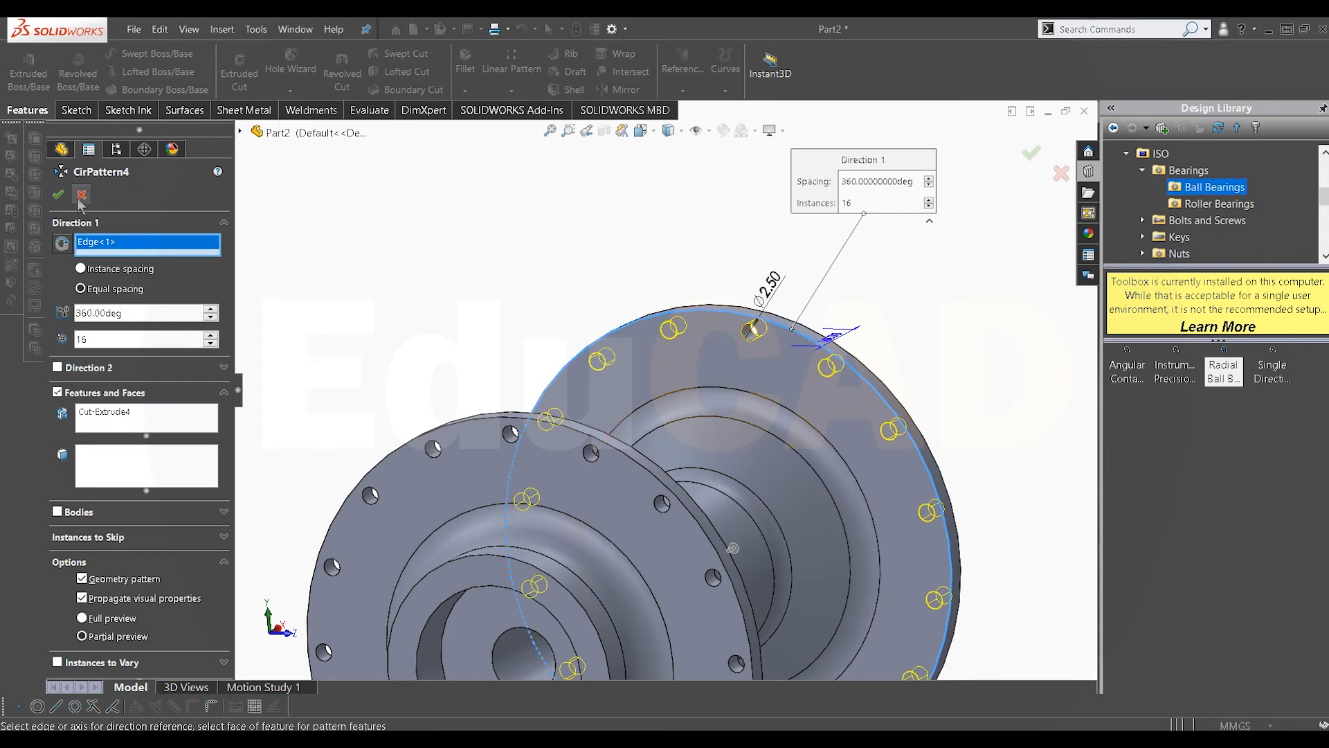
{"action": "left_click", "coordinate": [60, 196]}
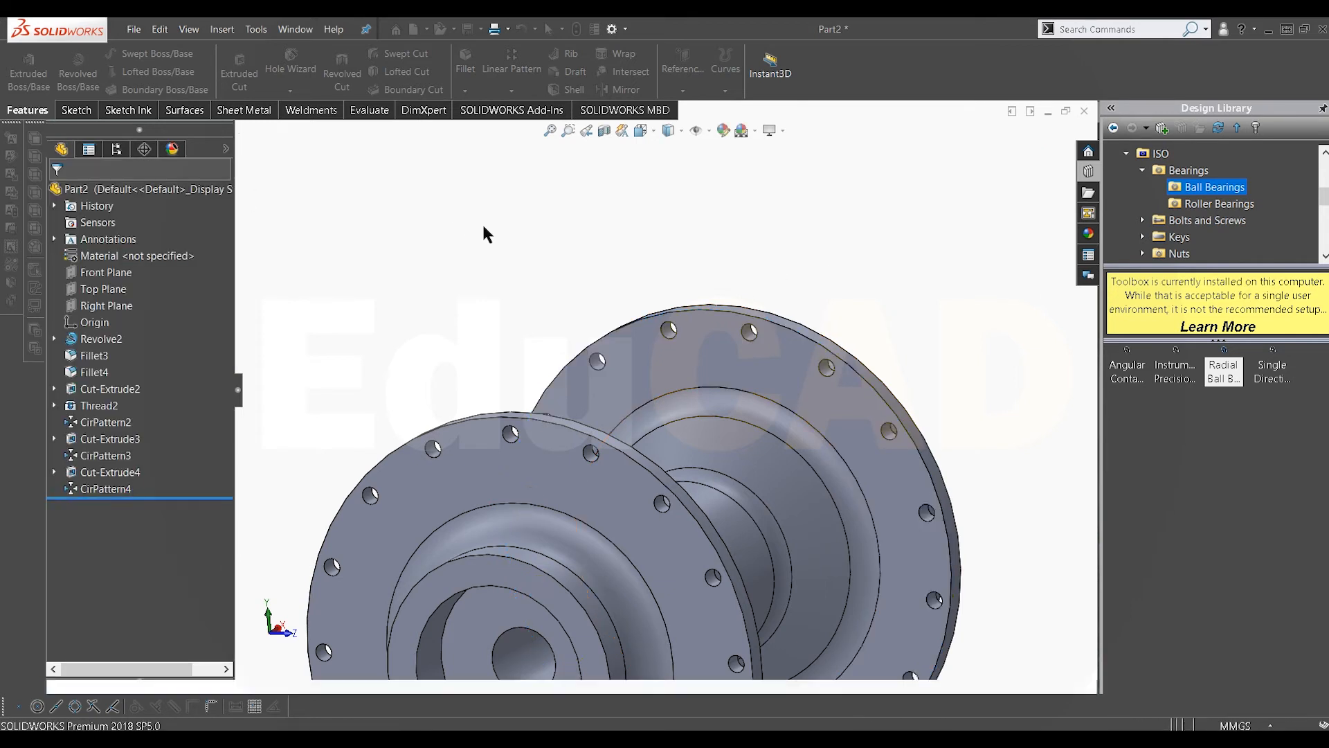
Step: Fillet the outer faces of the flanges and one rim edge with a 1 mm radius
{"action": "middle_click_drag", "start_coordinate": [484, 232], "coordinate": [620, 388]}
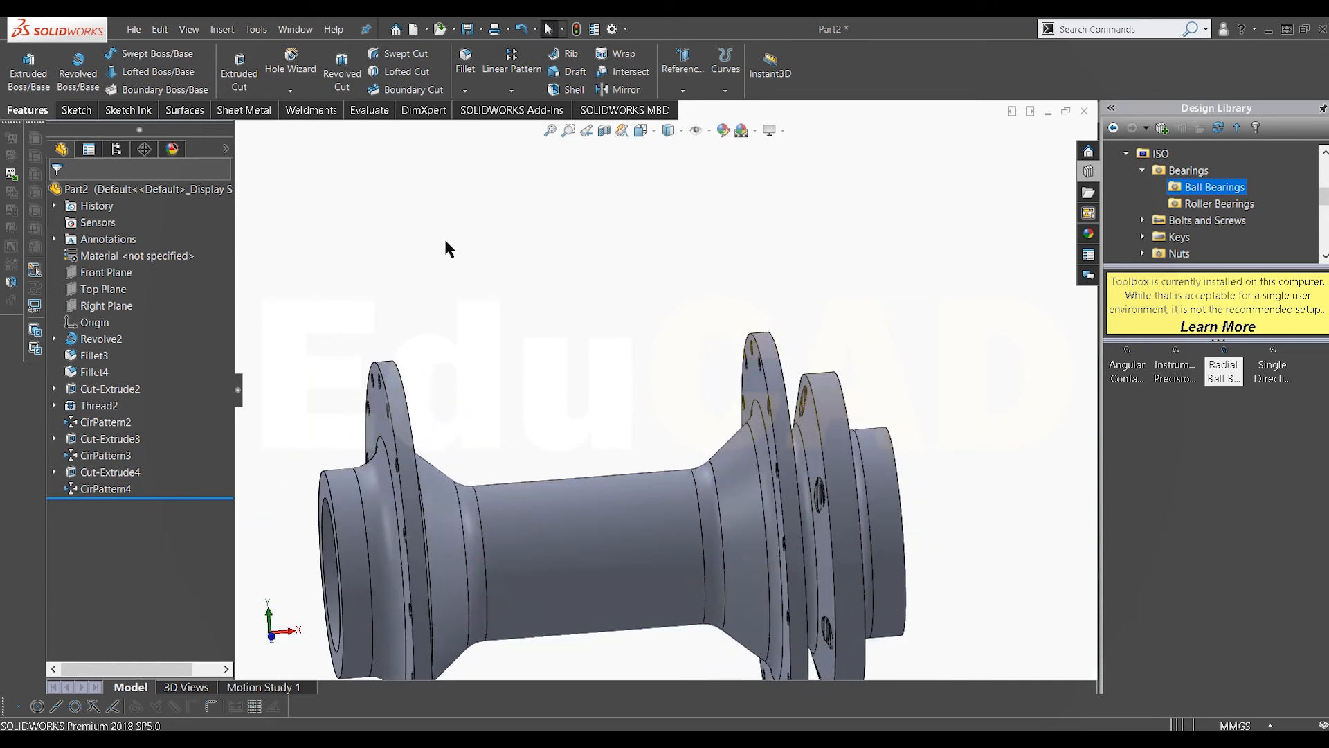
{"action": "left_click", "coordinate": [402, 410]}
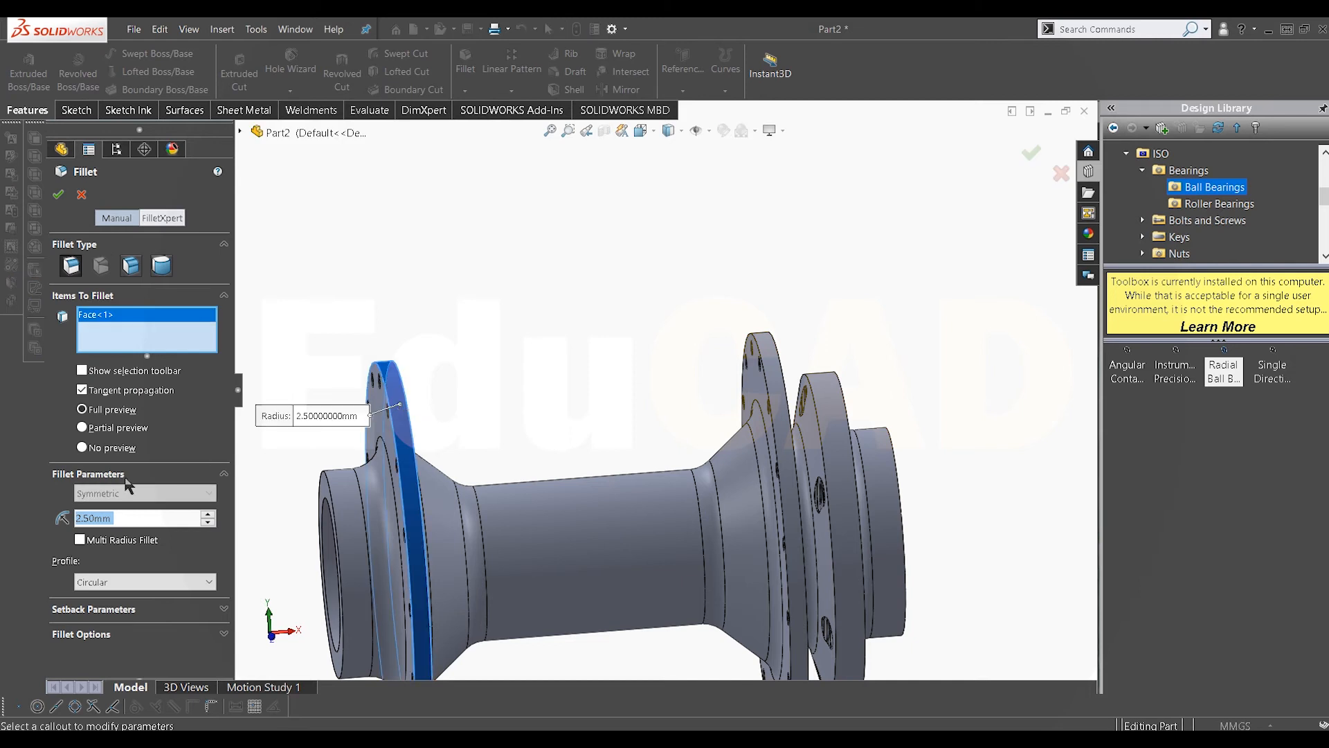
{"action": "type", "text": "1"}
{"action": "key", "text": "Return"}
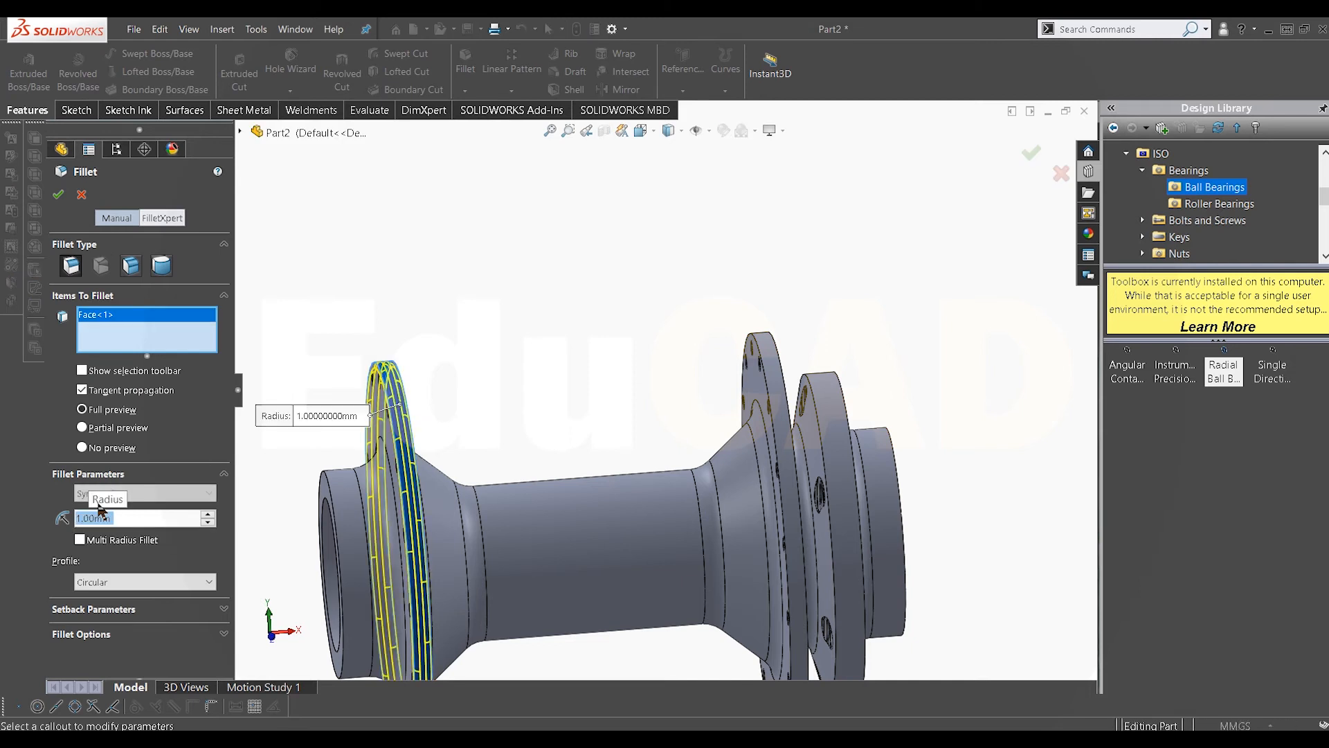
{"action": "left_click", "coordinate": [774, 382]}
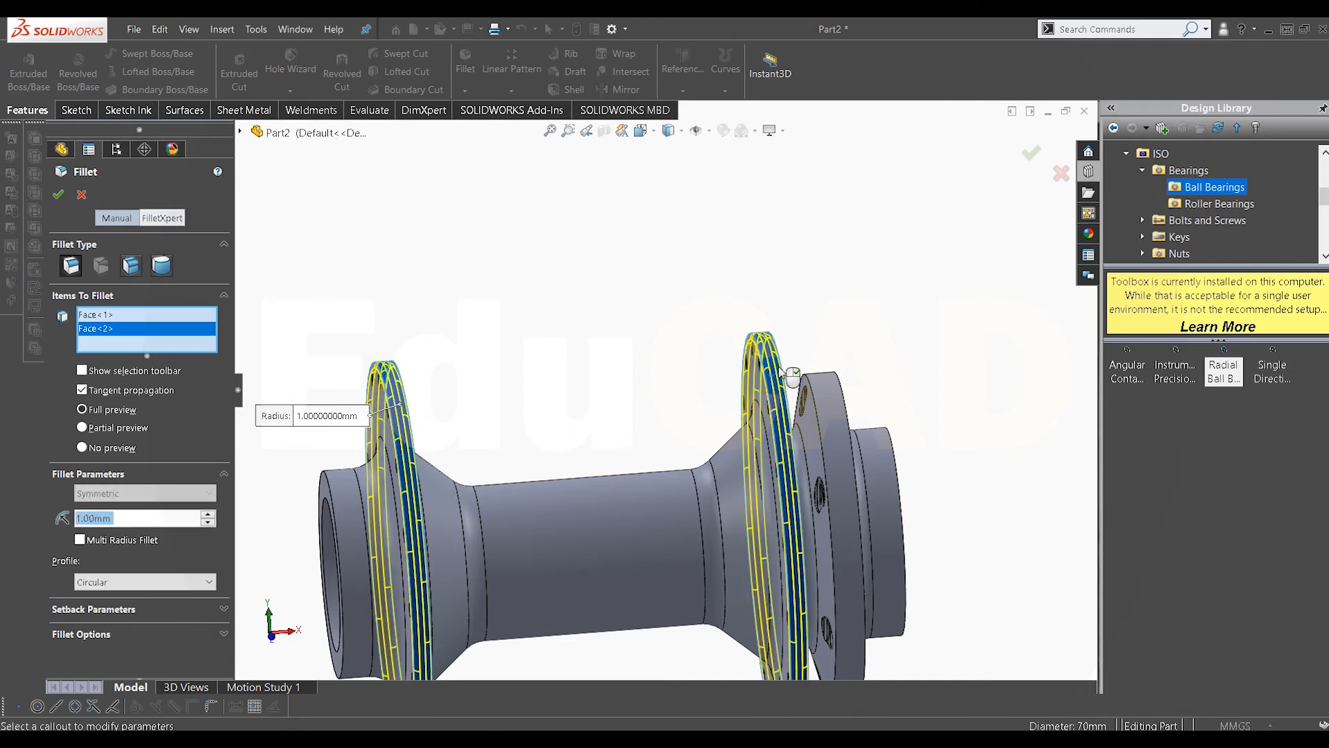
{"action": "scroll", "coordinate": [855, 414], "scroll_direction": "down", "scroll_amount": 2}
{"action": "middle_click_drag", "start_coordinate": [859, 415], "coordinate": [802, 417]}
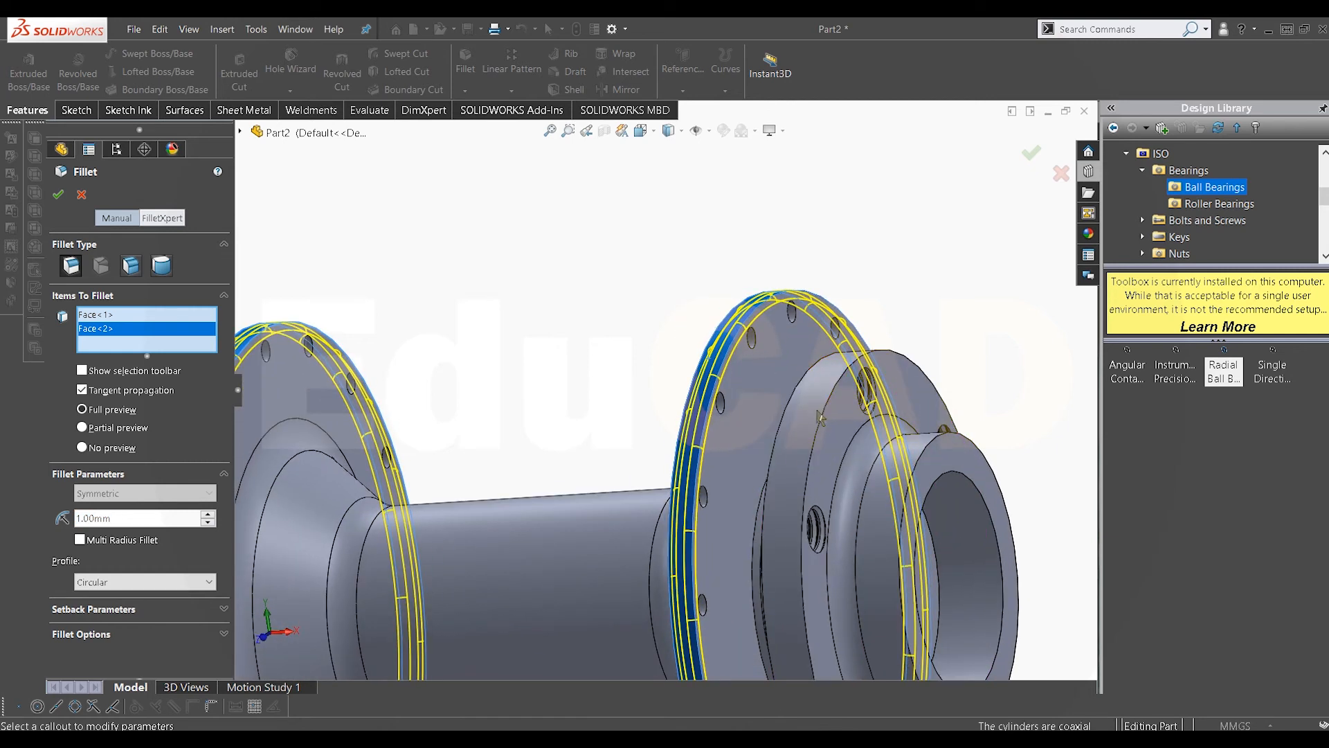
{"action": "left_click", "coordinate": [822, 419]}
{"action": "scroll", "coordinate": [838, 437], "scroll_direction": "up", "scroll_amount": 2}
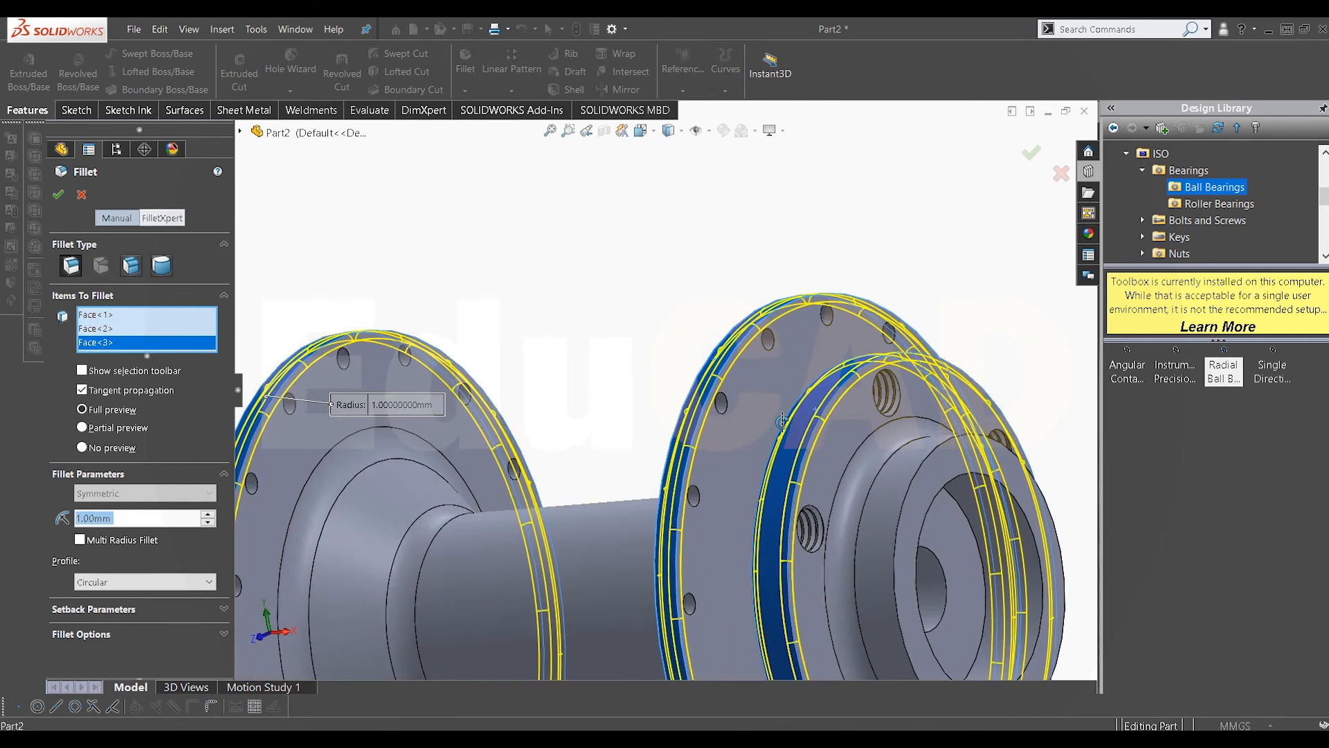
{"action": "left_click", "coordinate": [900, 513]}
{"action": "middle_click_drag", "start_coordinate": [893, 511], "coordinate": [969, 508]}
{"action": "scroll", "coordinate": [963, 506], "scroll_direction": "up", "scroll_amount": 2}
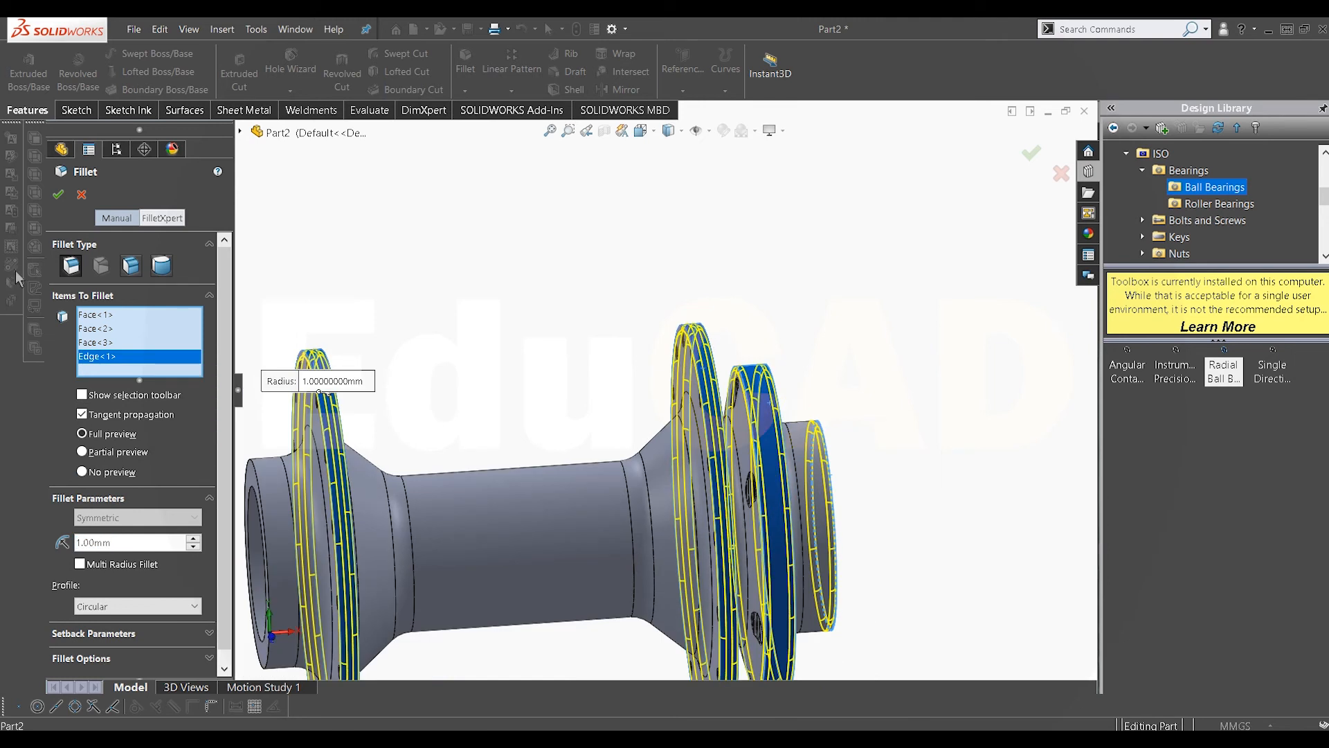
{"action": "left_click", "coordinate": [60, 196]}
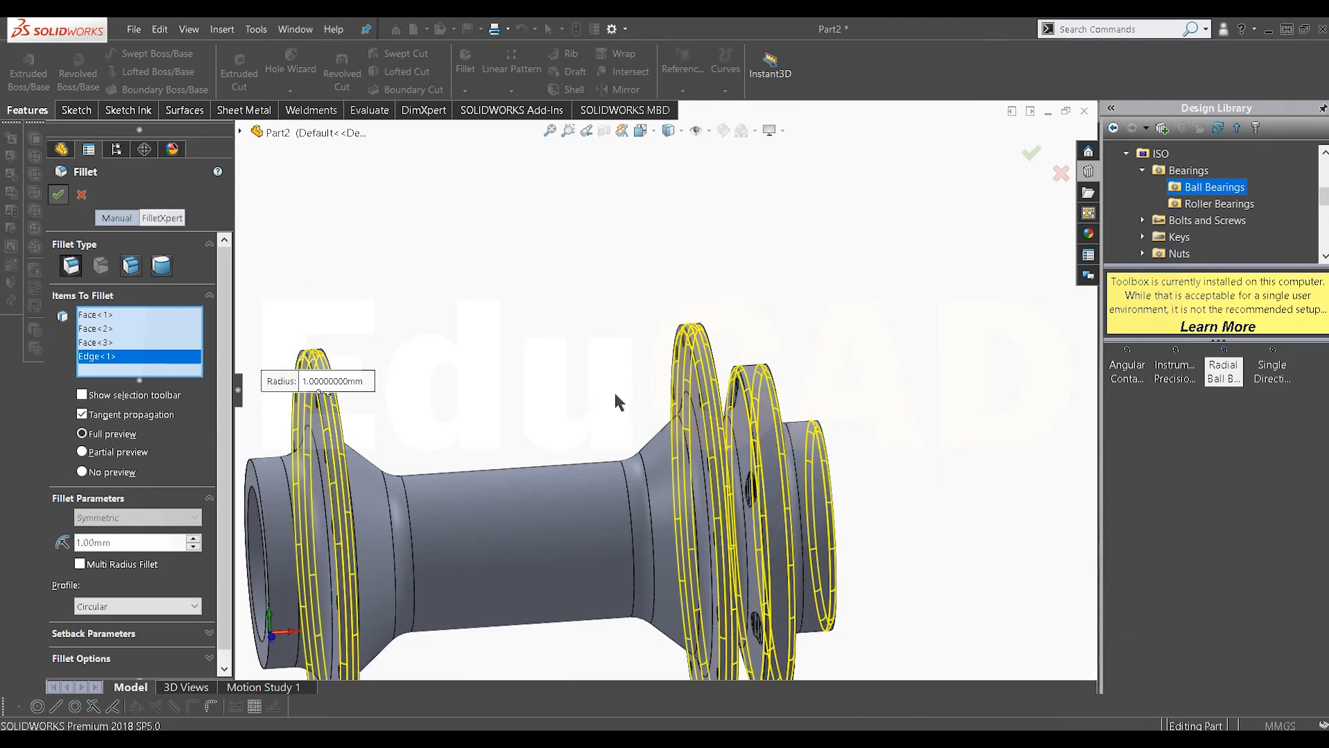
{"action": "middle_click_drag", "start_coordinate": [549, 484], "coordinate": [931, 433]}
{"action": "scroll", "coordinate": [596, 457], "scroll_direction": "up", "scroll_amount": 2}
{"action": "scroll", "coordinate": [562, 439], "scroll_direction": "down", "scroll_amount": 4}
{"action": "scroll", "coordinate": [617, 407], "scroll_direction": "up", "scroll_amount": 5}
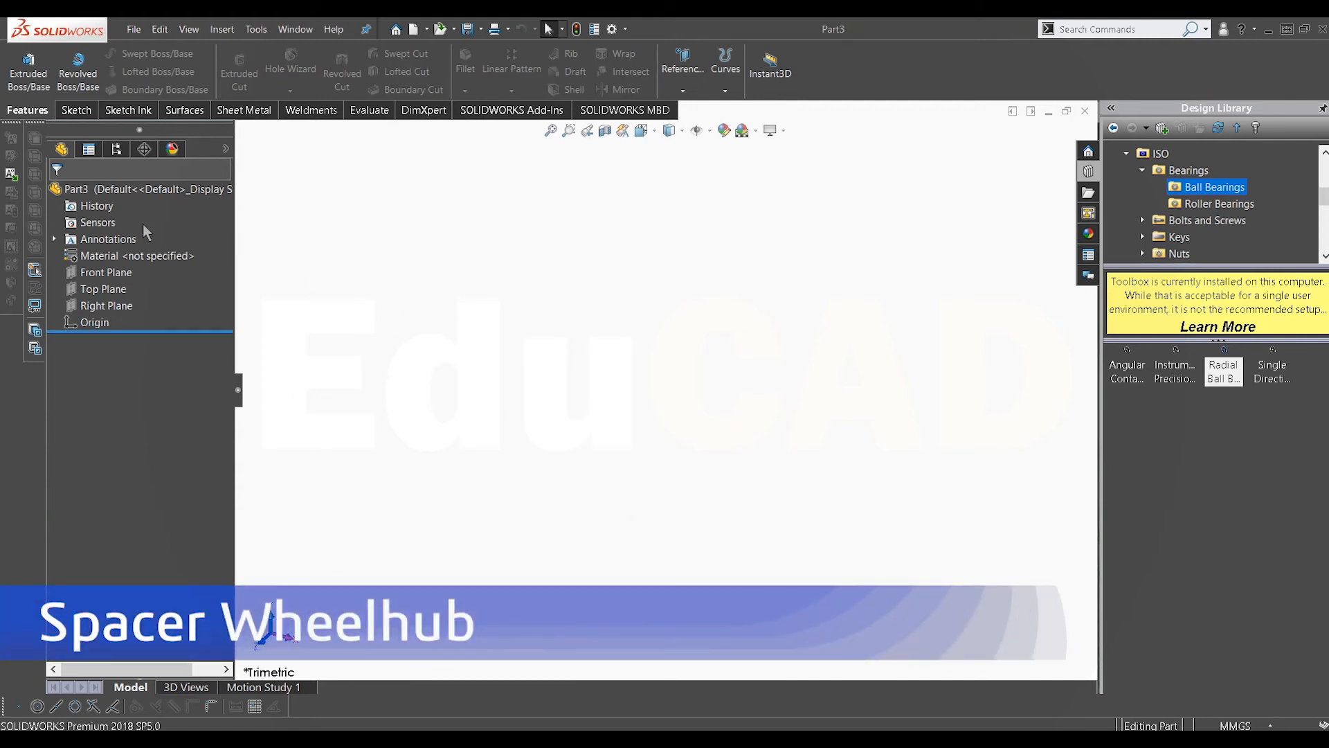
Step: Start a new sketch on the Front Plane of the spacer part
{"action": "right_click", "coordinate": [114, 269]}
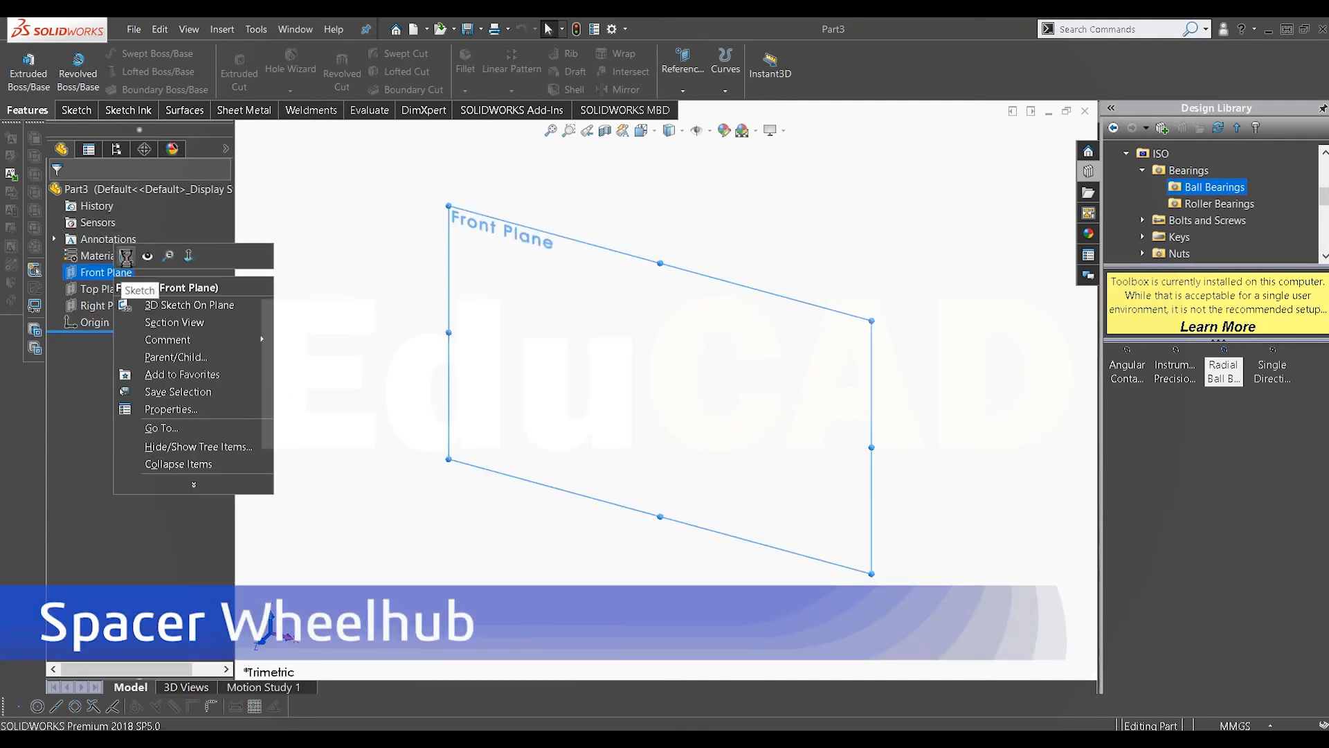
{"action": "left_click", "coordinate": [142, 253]}
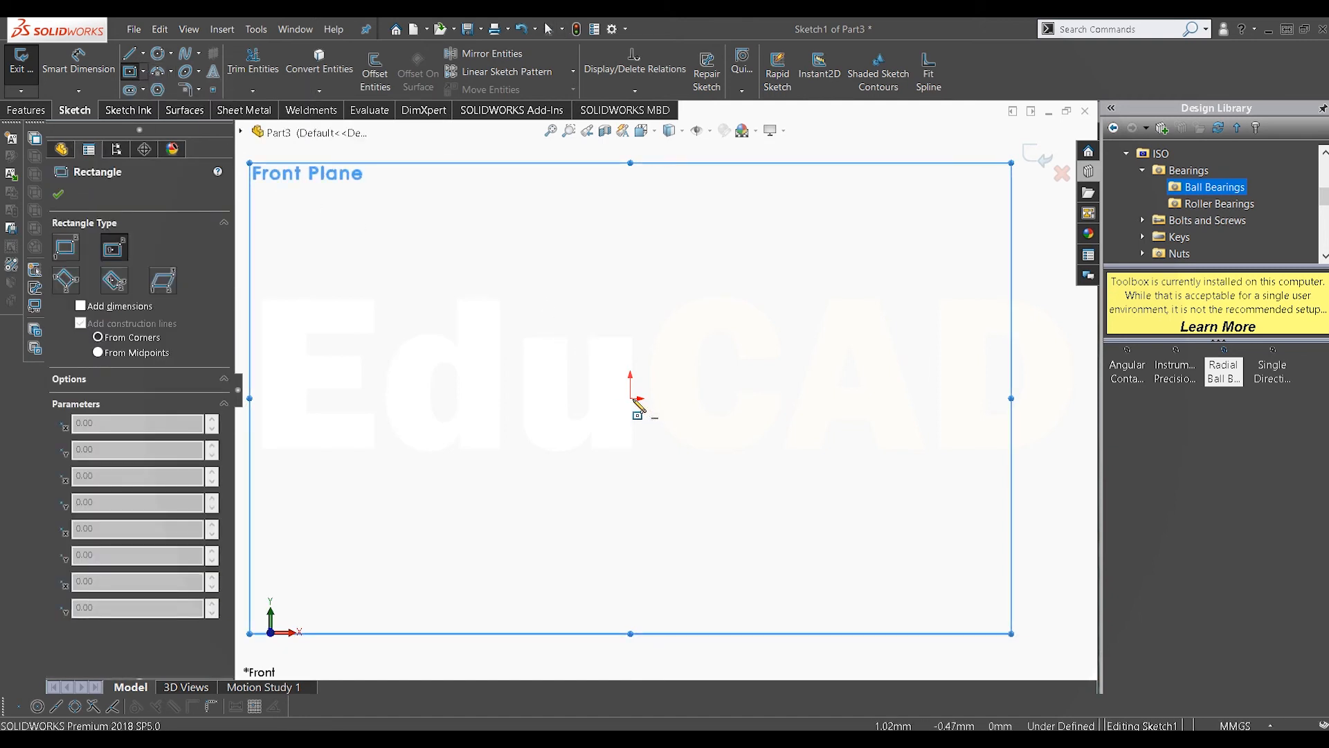
{"action": "right_click", "coordinate": [639, 329]}
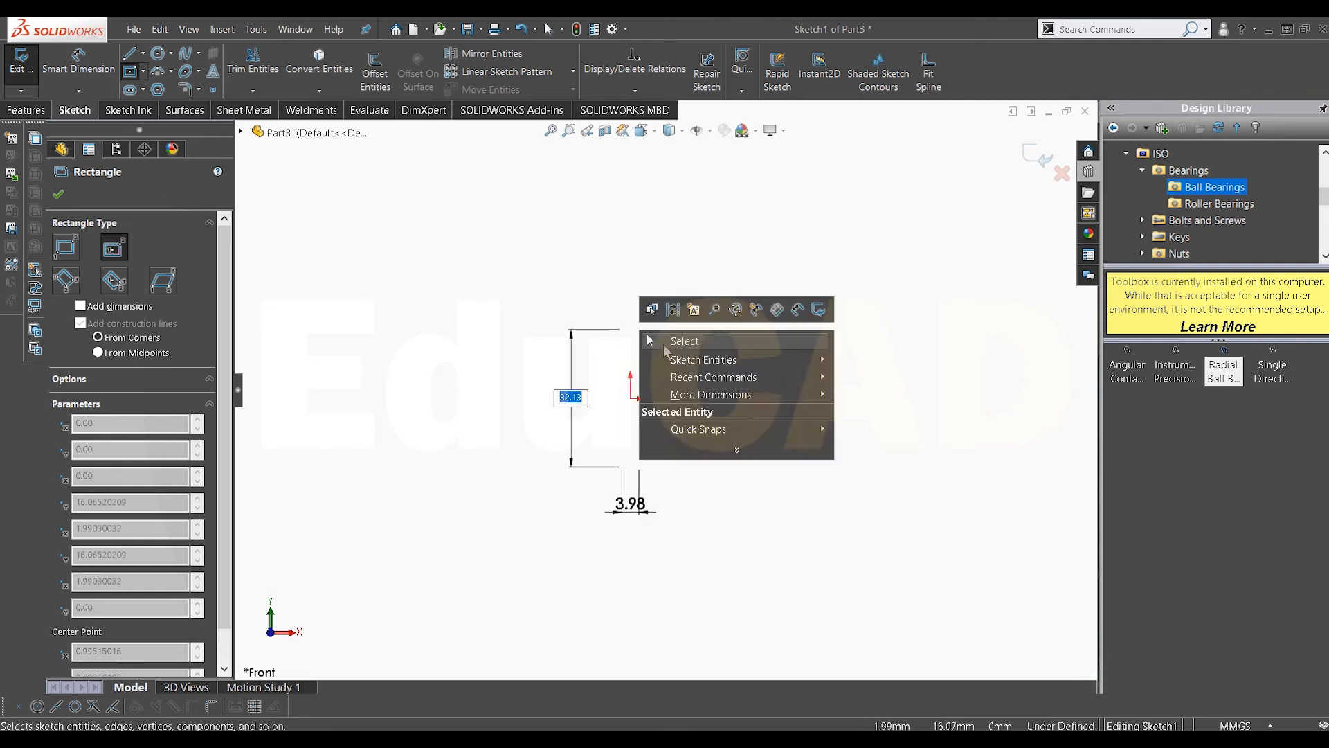
{"action": "left_click", "coordinate": [655, 342]}
Step: Draw a horizontal centerline starting at the origin
{"action": "left_click", "coordinate": [143, 54]}
{"action": "left_click", "coordinate": [167, 89]}
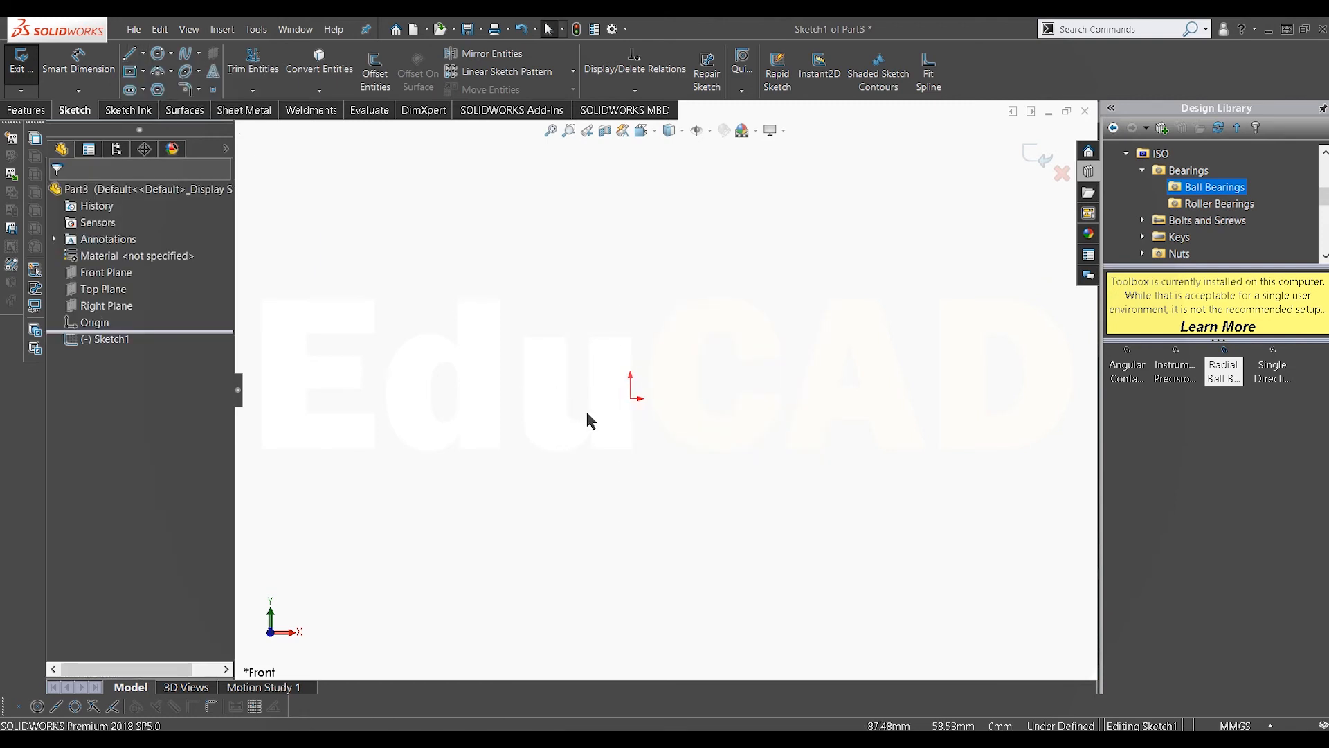
{"action": "left_click", "coordinate": [630, 399]}
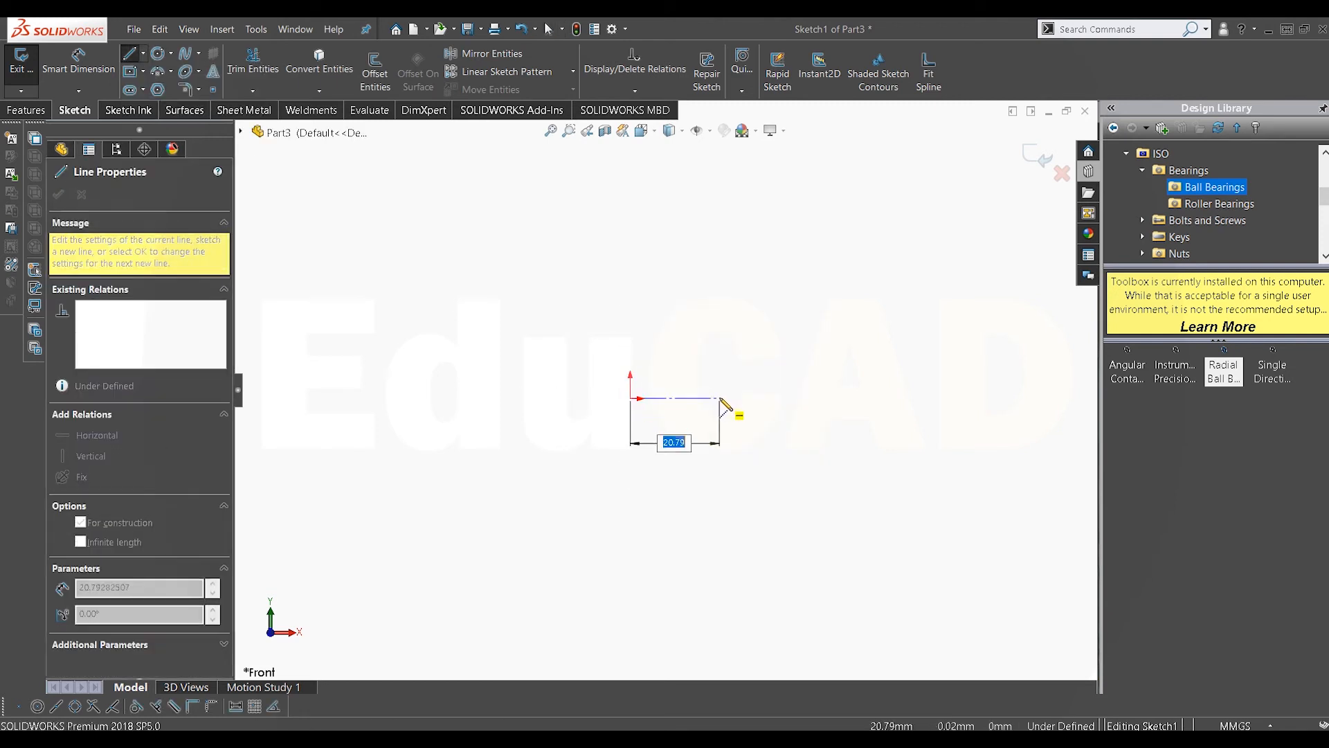
{"action": "left_click", "coordinate": [725, 399]}
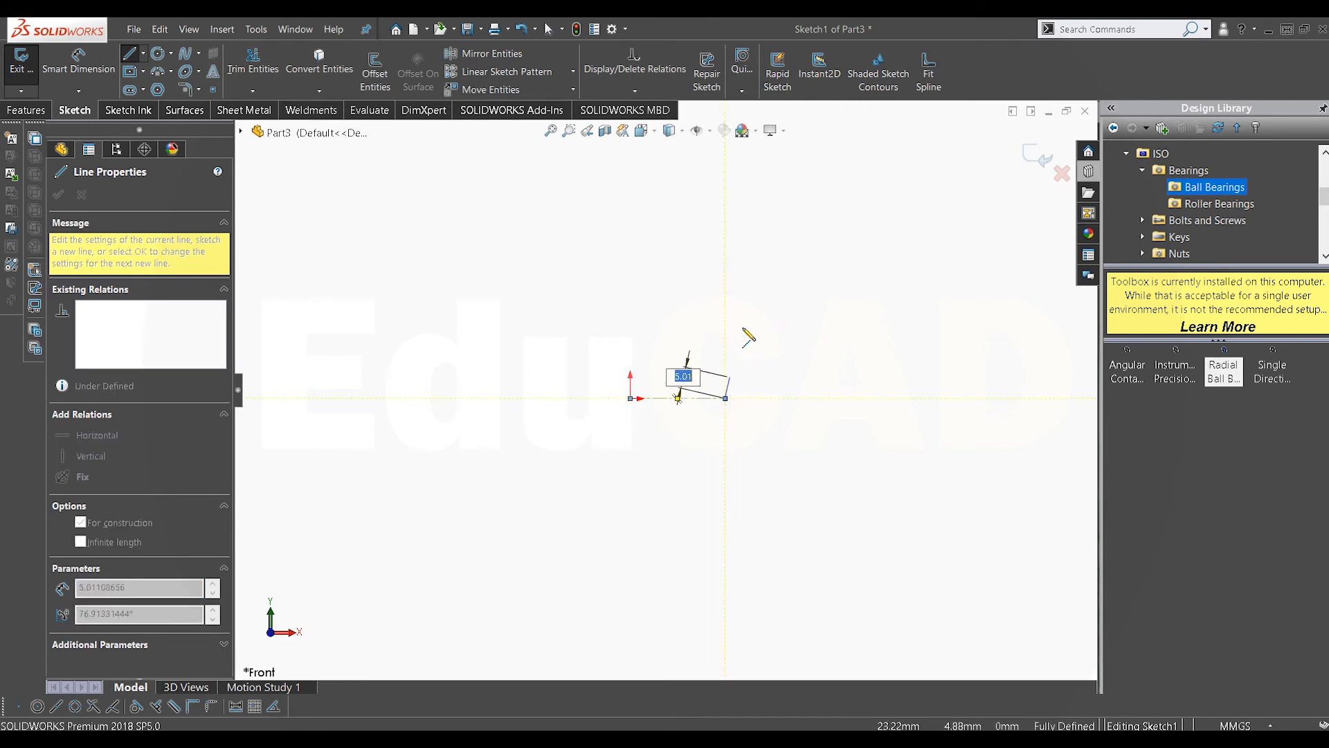
{"action": "right_click", "coordinate": [748, 304]}
{"action": "left_click", "coordinate": [769, 310]}
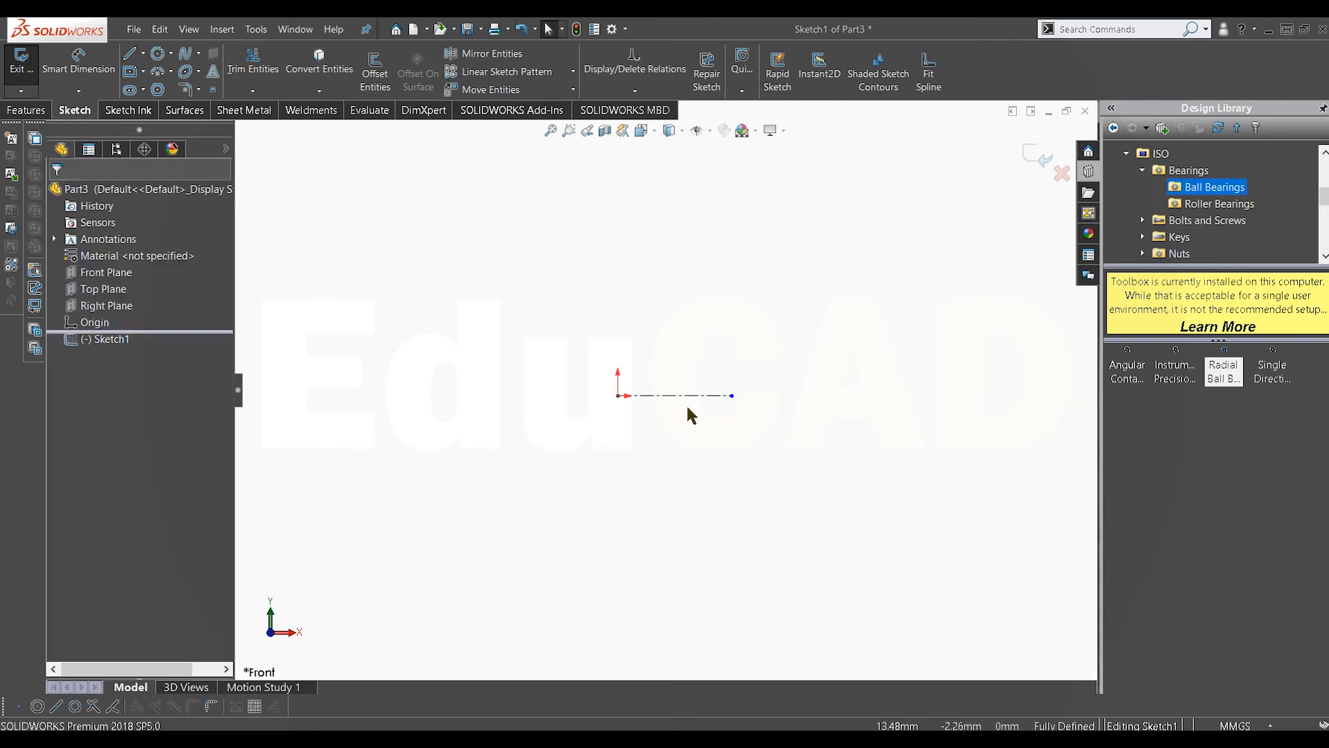
Step: Dimension the centerline's length at 7.5 mm
{"action": "left_click", "coordinate": [78, 64]}
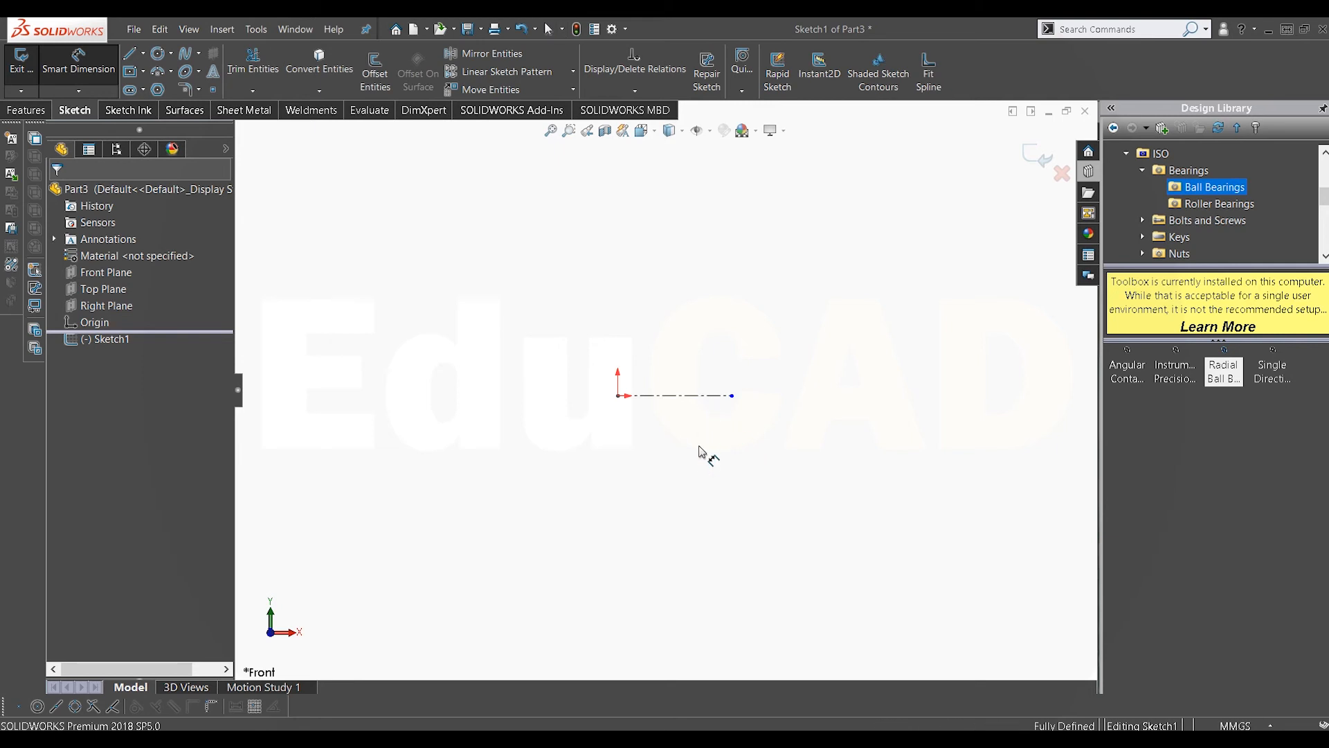
{"action": "left_click", "coordinate": [692, 396]}
{"action": "left_click", "coordinate": [704, 454]}
{"action": "type", "text": "7"}
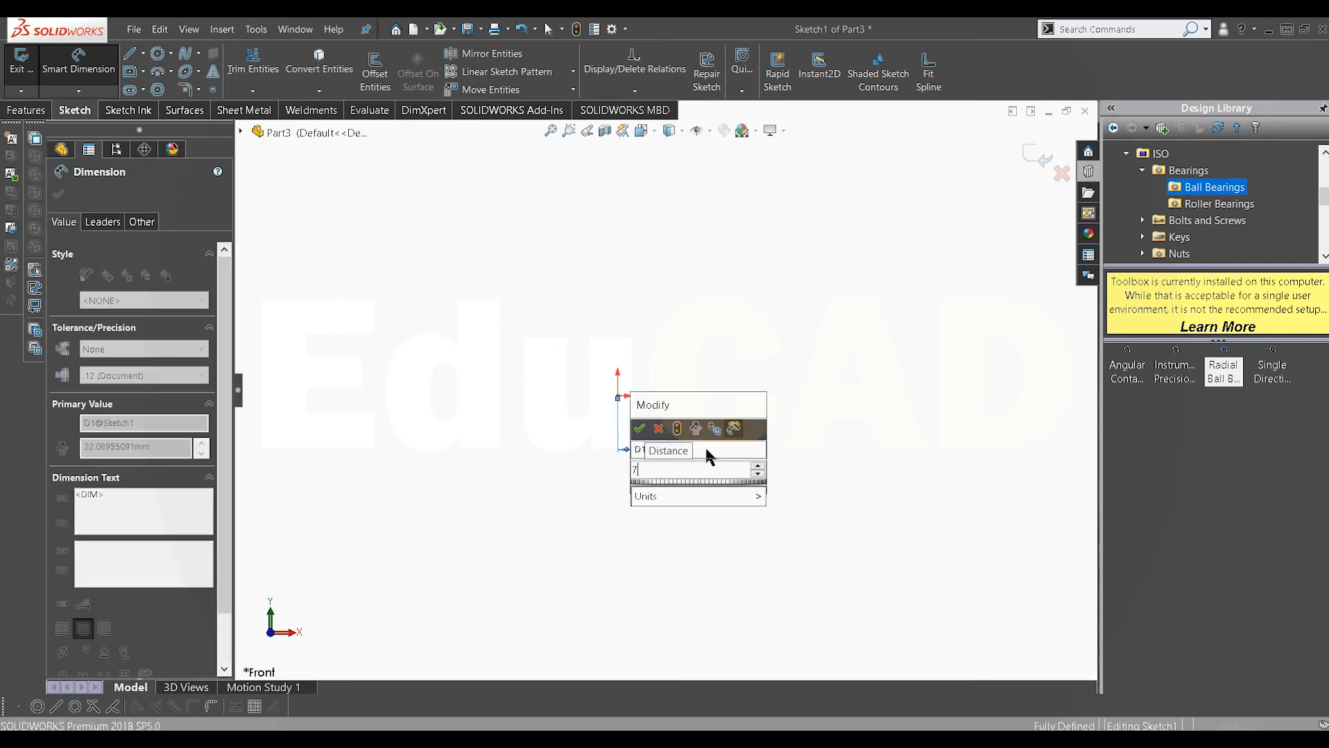
{"action": "type", "text": "."}
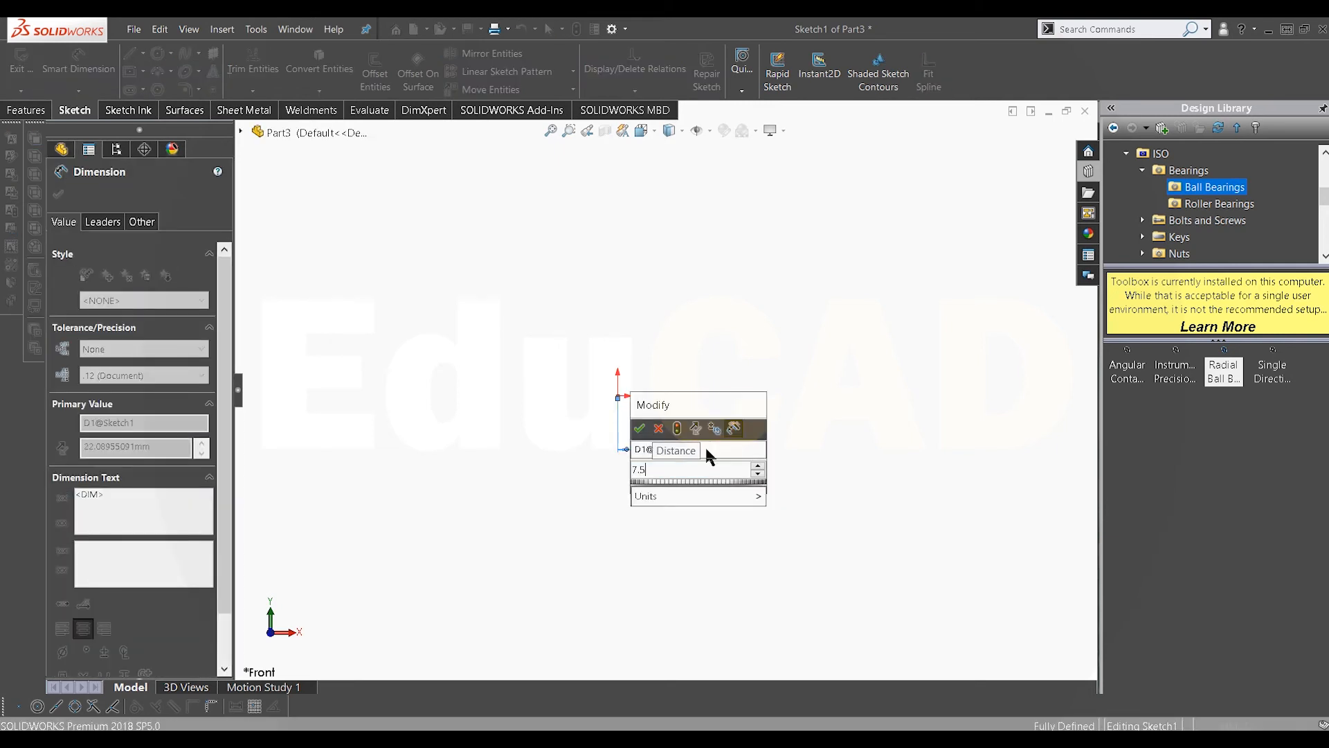
{"action": "type", "text": "5"}
{"action": "key", "text": "Return"}
{"action": "right_click", "coordinate": [688, 358]}
{"action": "left_click", "coordinate": [722, 364]}
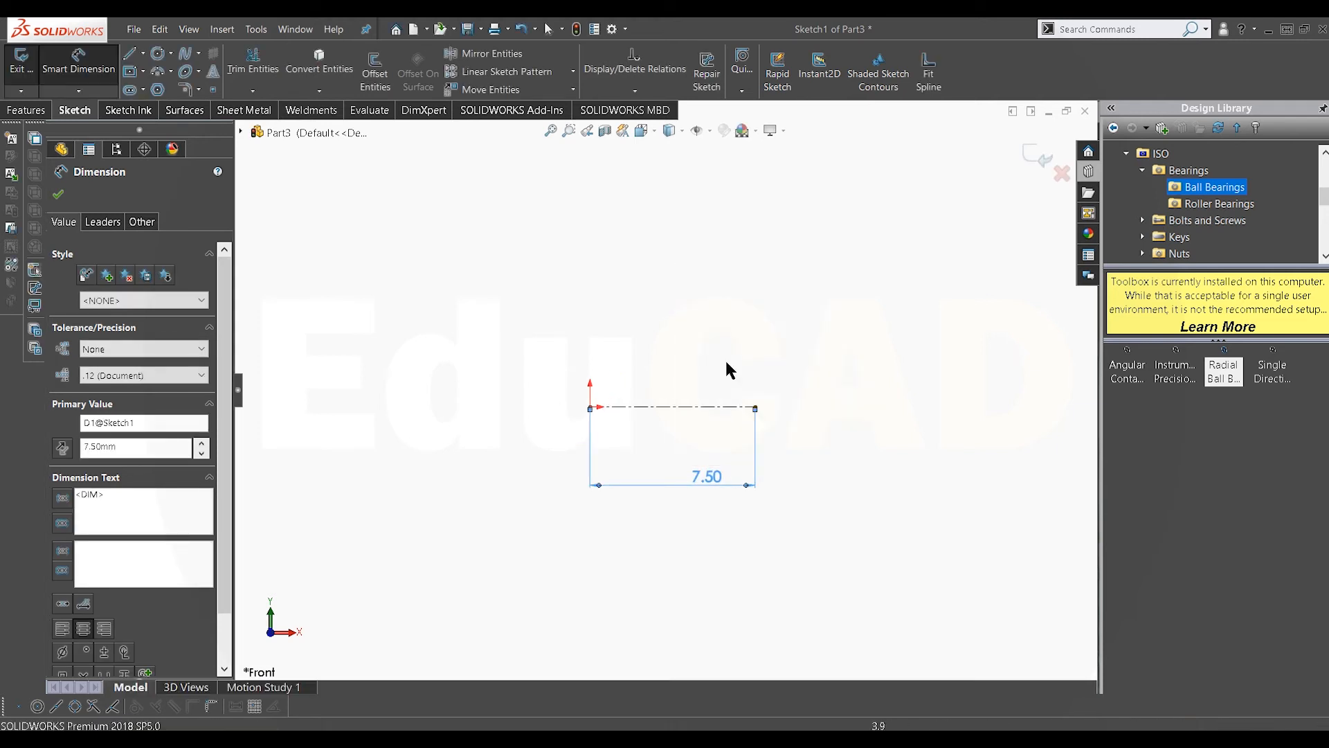
Step: Draw a corner rectangle above the centerline, about 7.5 mm wide and 4 mm tall
{"action": "left_click", "coordinate": [144, 71]}
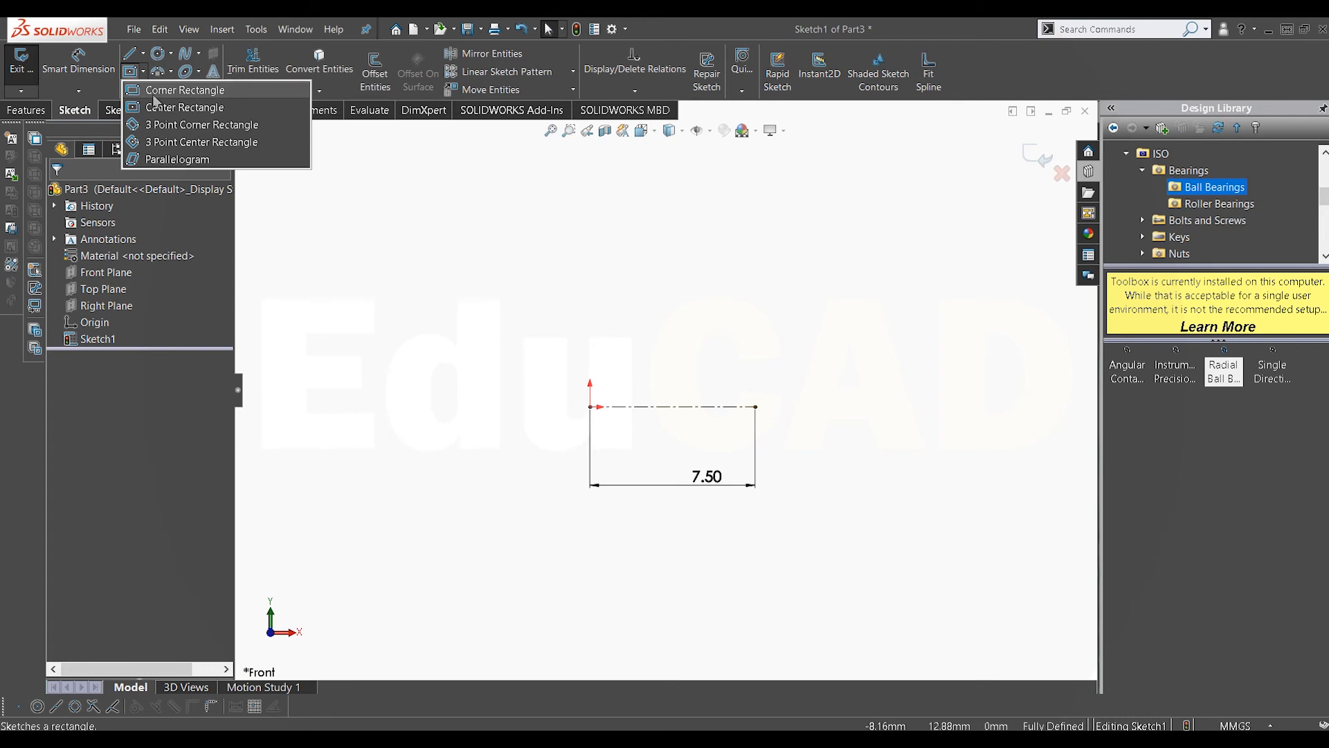
{"action": "left_click", "coordinate": [153, 94]}
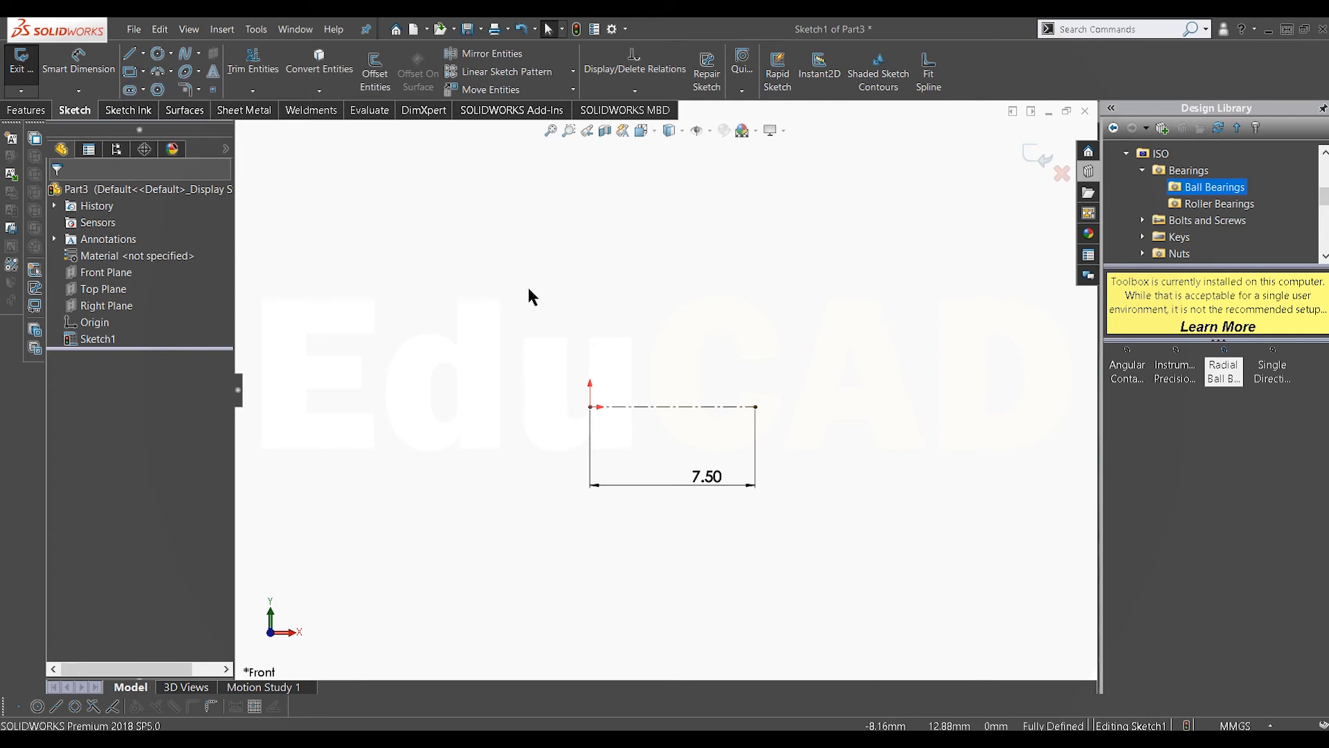
{"action": "left_click", "coordinate": [590, 350]}
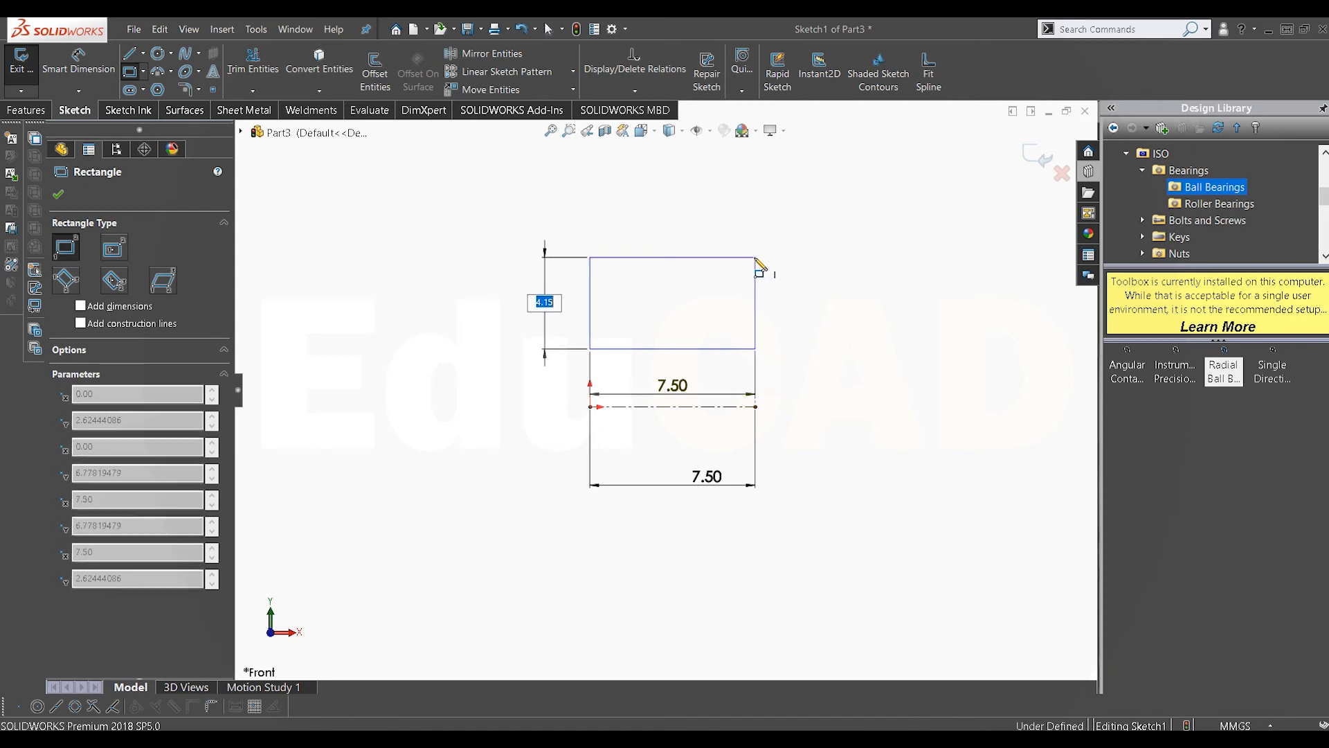
{"action": "left_click", "coordinate": [756, 257]}
{"action": "right_click", "coordinate": [795, 274]}
{"action": "left_click", "coordinate": [831, 276]}
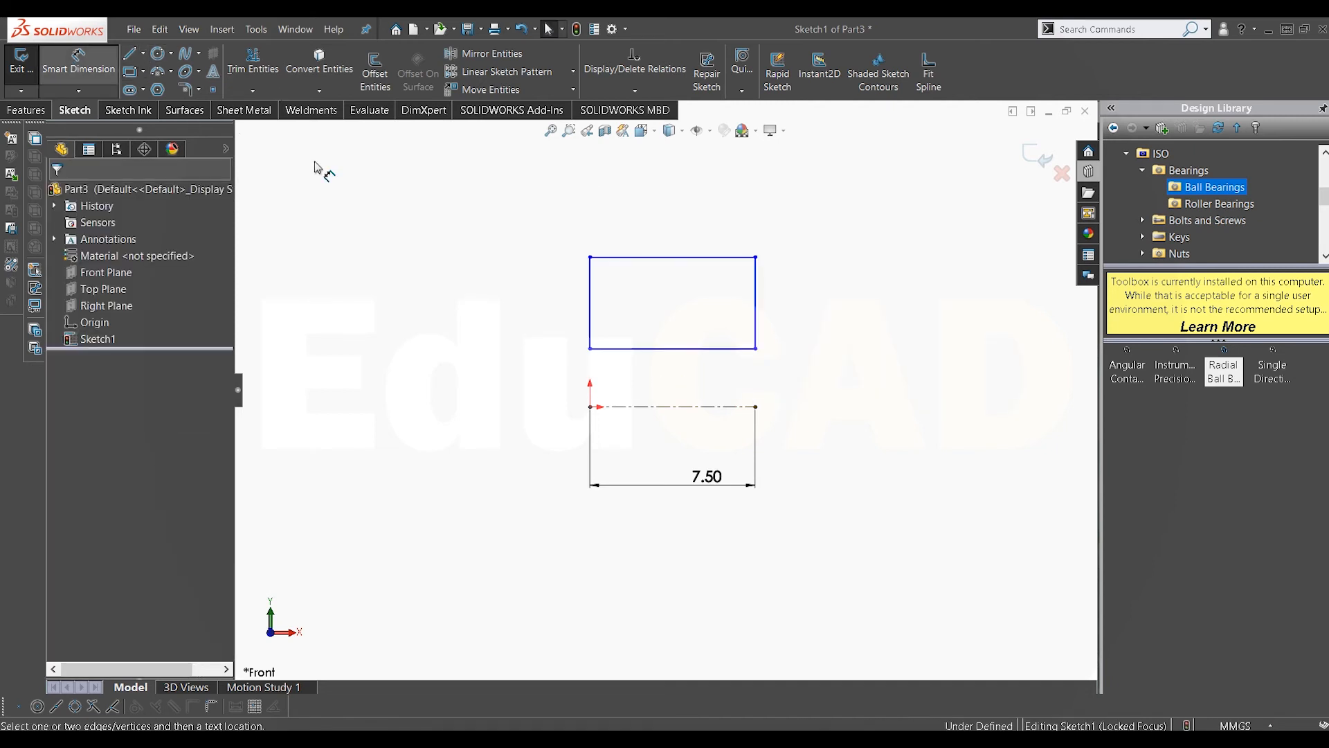
Step: Dimension the distance from the rectangle's bottom edge to the centerline at 5 mm
{"action": "left_click", "coordinate": [727, 350]}
{"action": "left_click", "coordinate": [685, 406]}
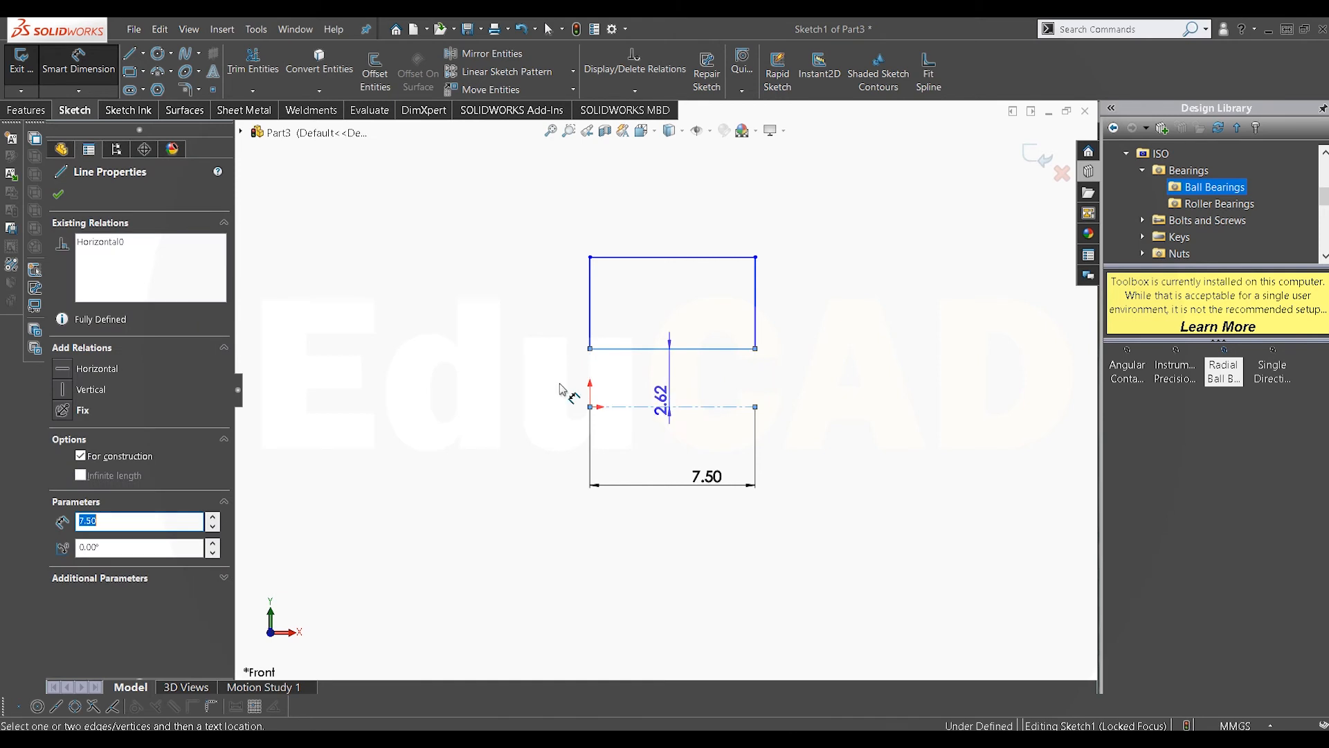
{"action": "left_click", "coordinate": [507, 379]}
{"action": "type", "text": "5"}
{"action": "key", "text": "Return"}
{"action": "scroll", "coordinate": [681, 261], "scroll_direction": "down", "scroll_amount": 2}
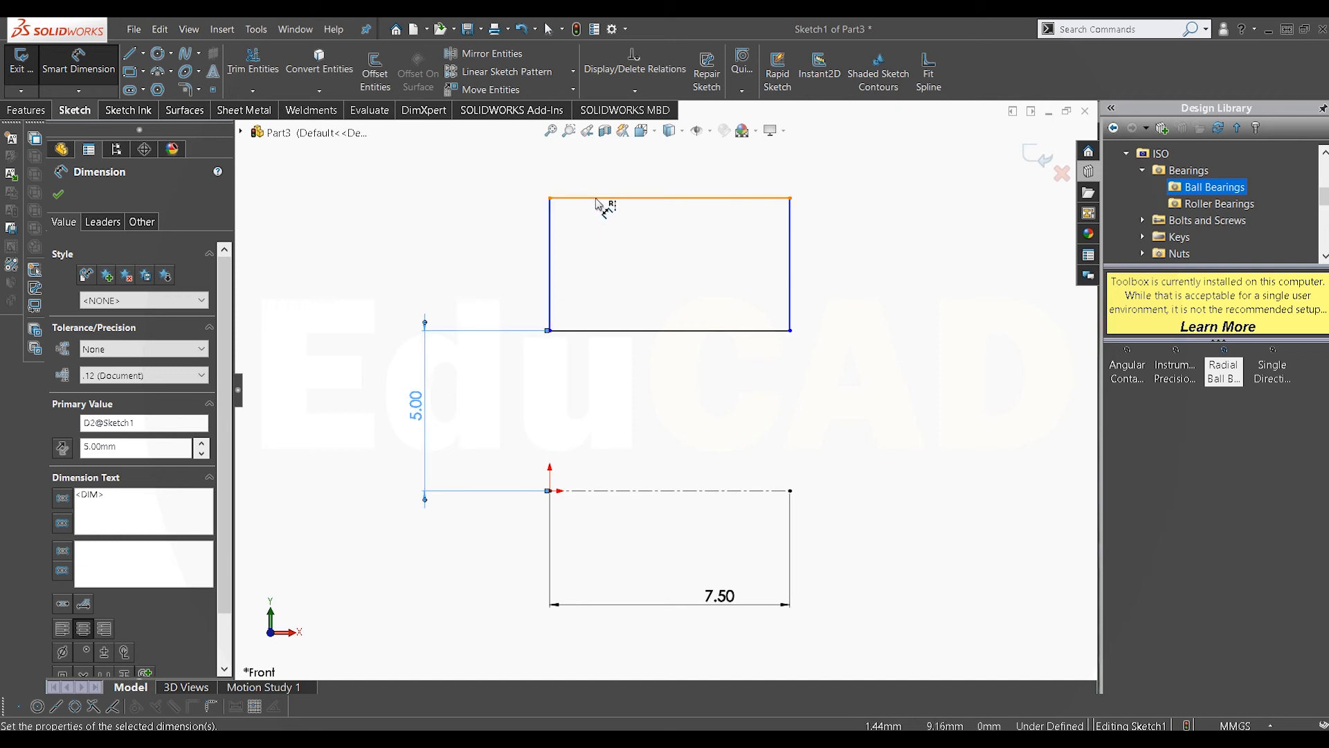
Step: Dimension the distance from the rectangle's top edge to the centerline at 10 mm
{"action": "left_click", "coordinate": [604, 227]}
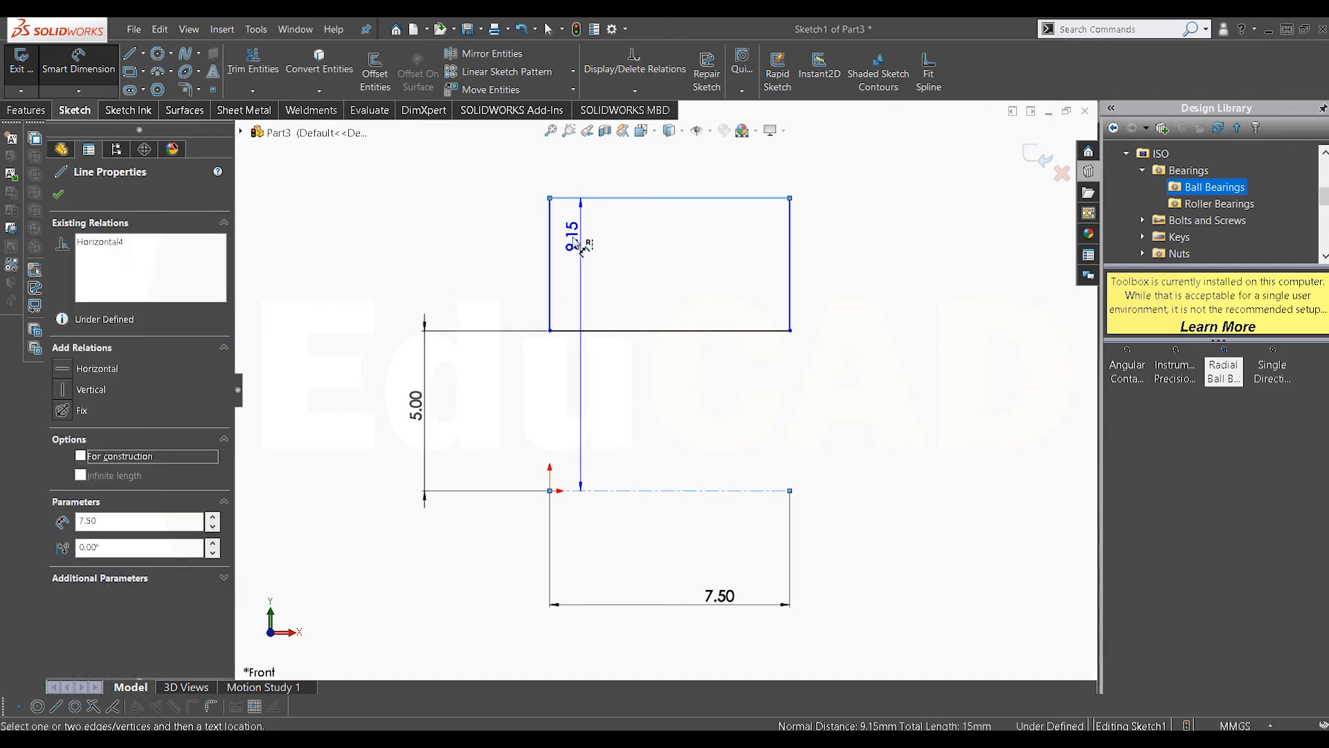
{"action": "scroll", "coordinate": [353, 297], "scroll_direction": "up", "scroll_amount": 1}
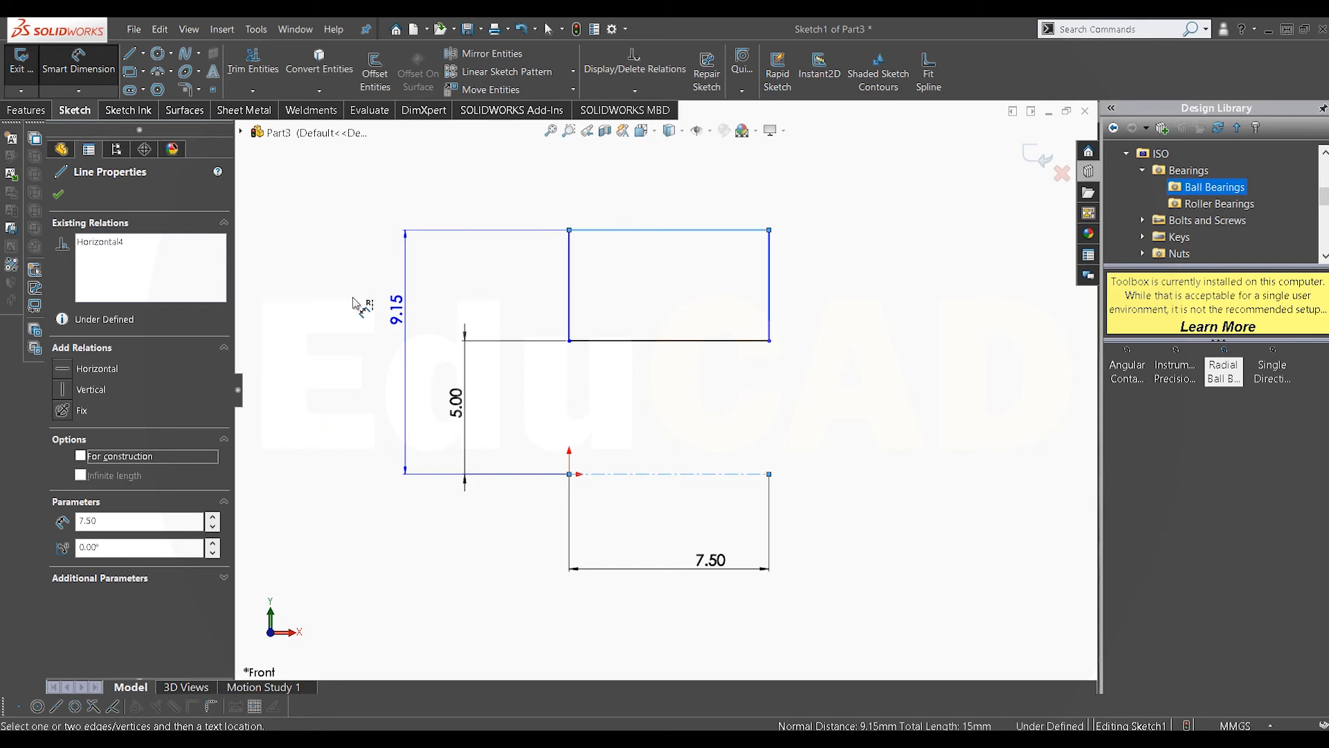
{"action": "left_click", "coordinate": [391, 308]}
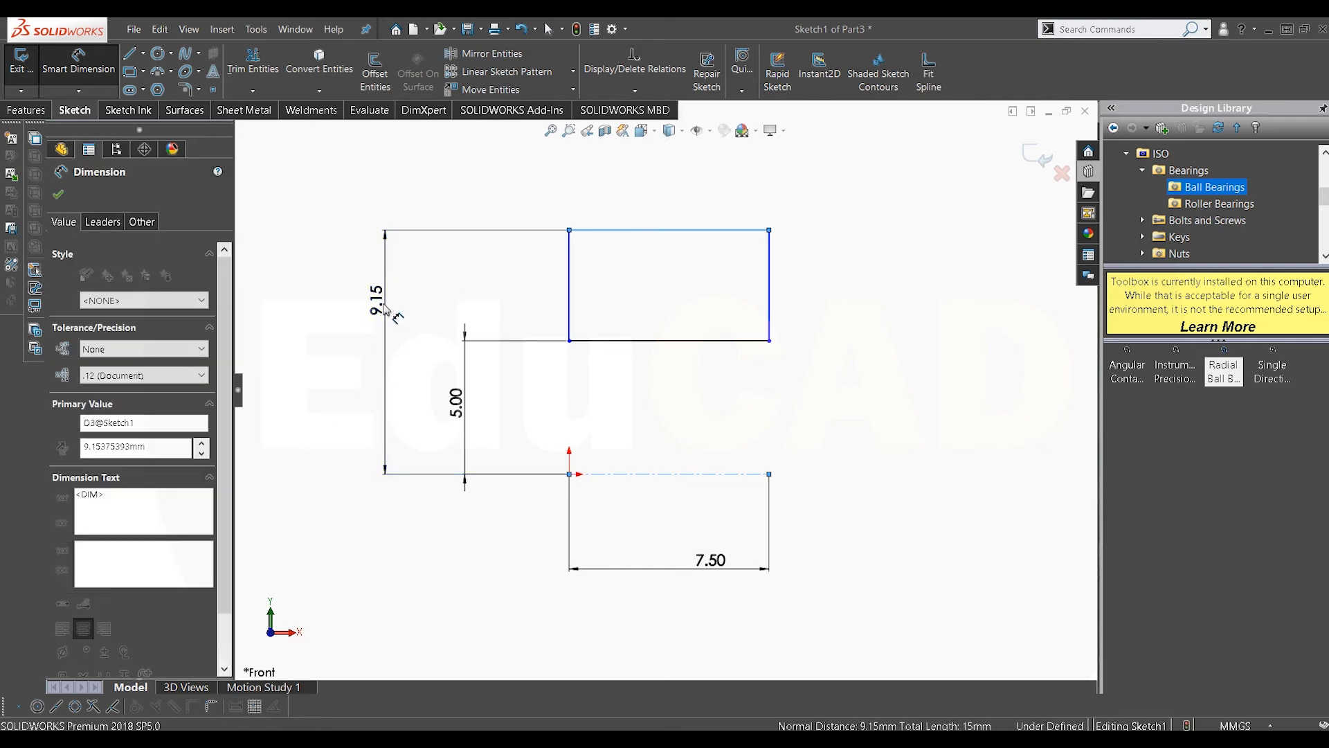
{"action": "type", "text": "10"}
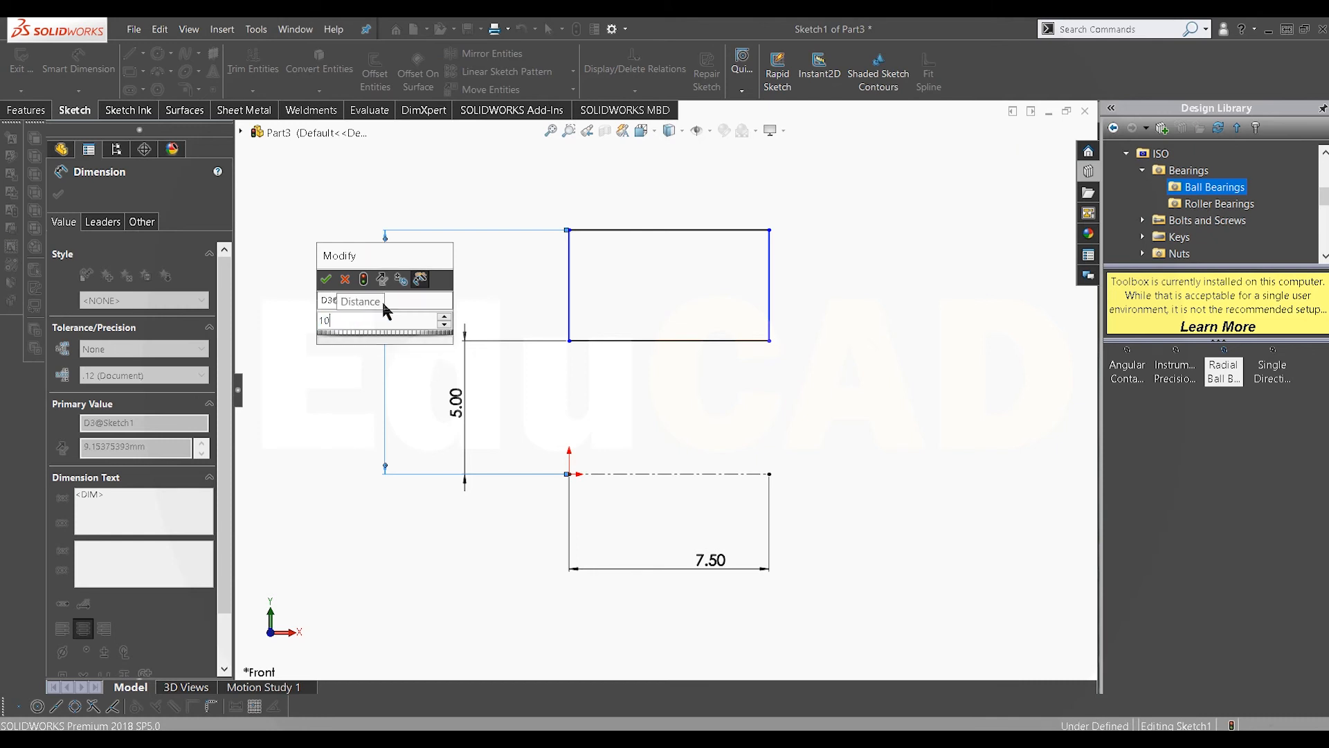
{"action": "key", "text": "Return"}
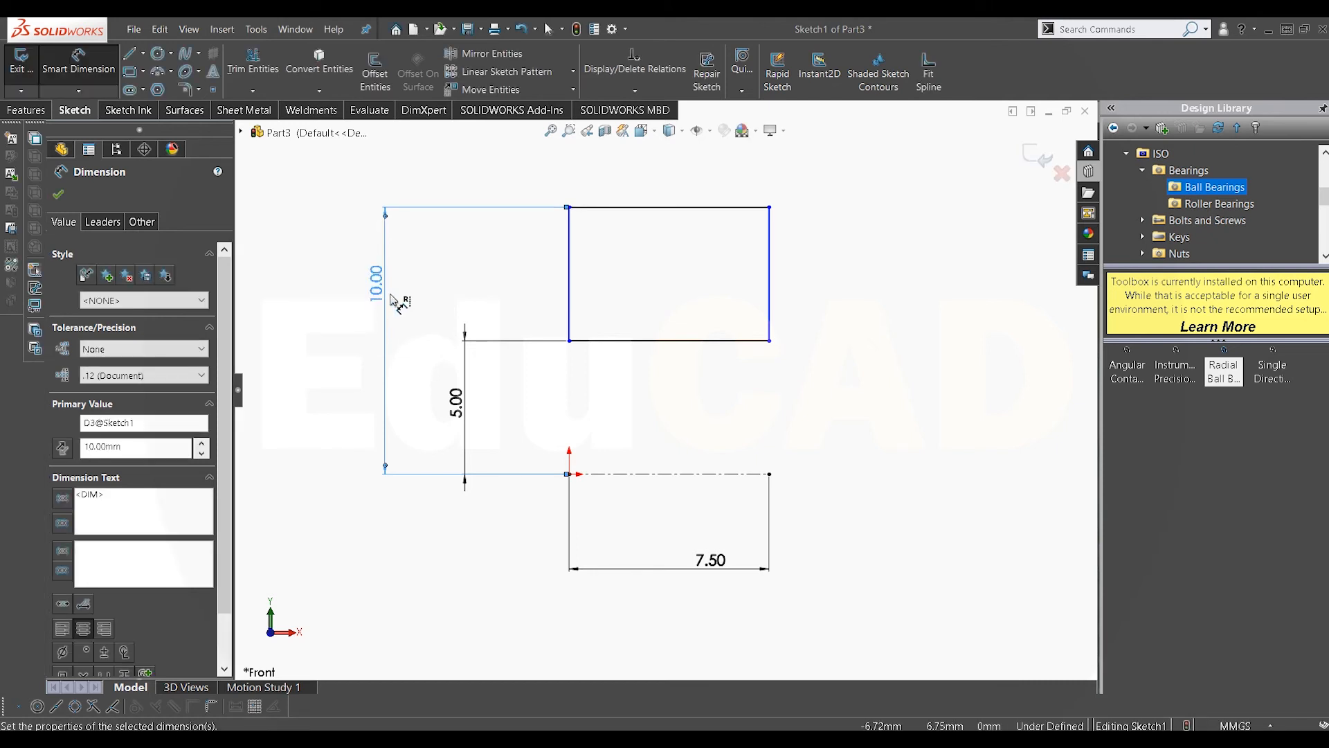
{"action": "right_click", "coordinate": [851, 257]}
{"action": "left_click", "coordinate": [893, 288]}
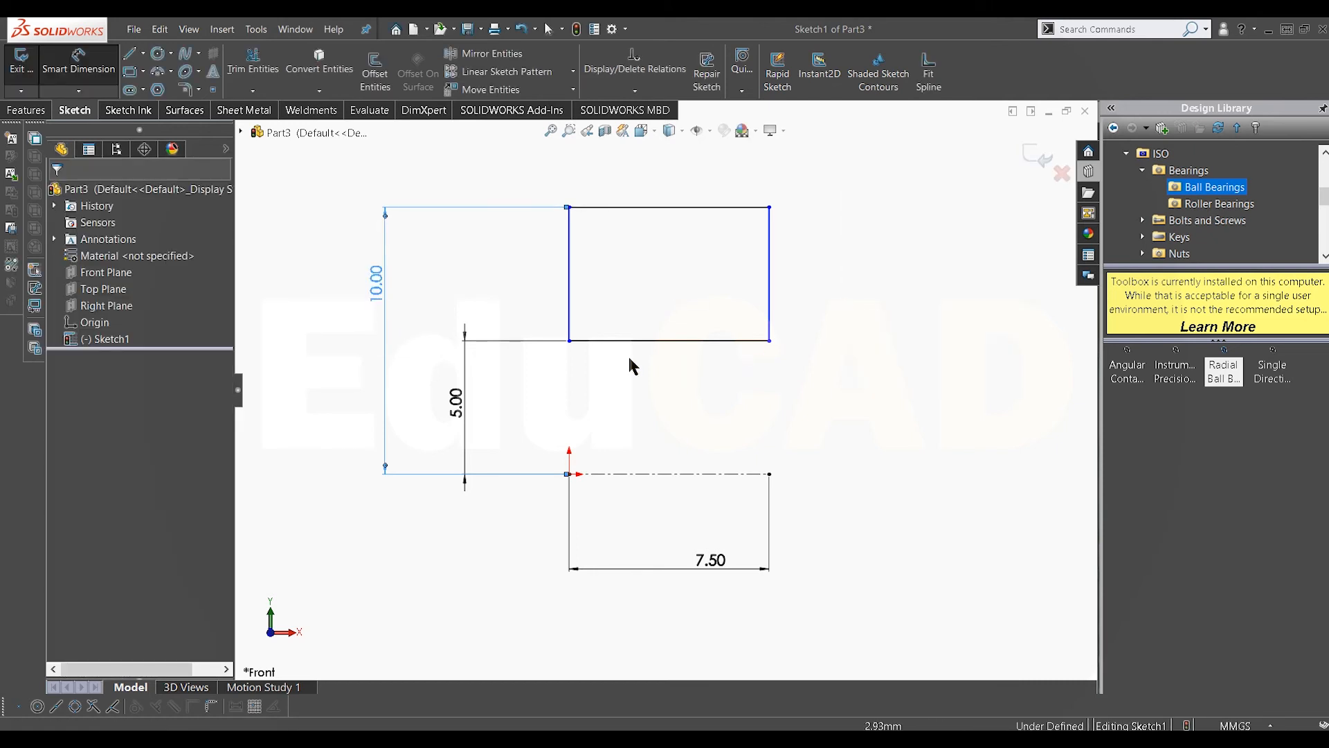
Step: Dimension the rectangle's top edge width at 7.5 mm
{"action": "left_click", "coordinate": [569, 342]}
{"action": "left_click", "coordinate": [537, 321]}
{"action": "left_click", "coordinate": [64, 64]}
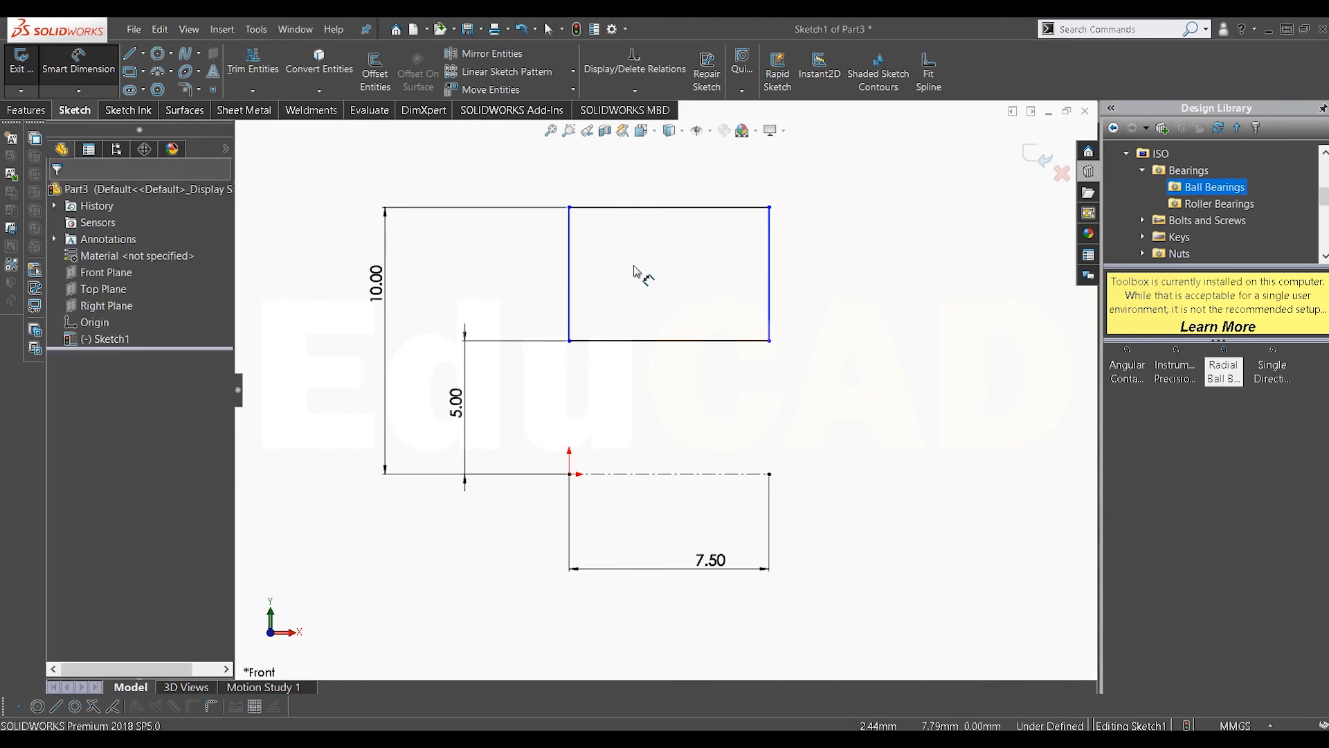
{"action": "left_click", "coordinate": [659, 207]}
{"action": "left_click", "coordinate": [658, 181]}
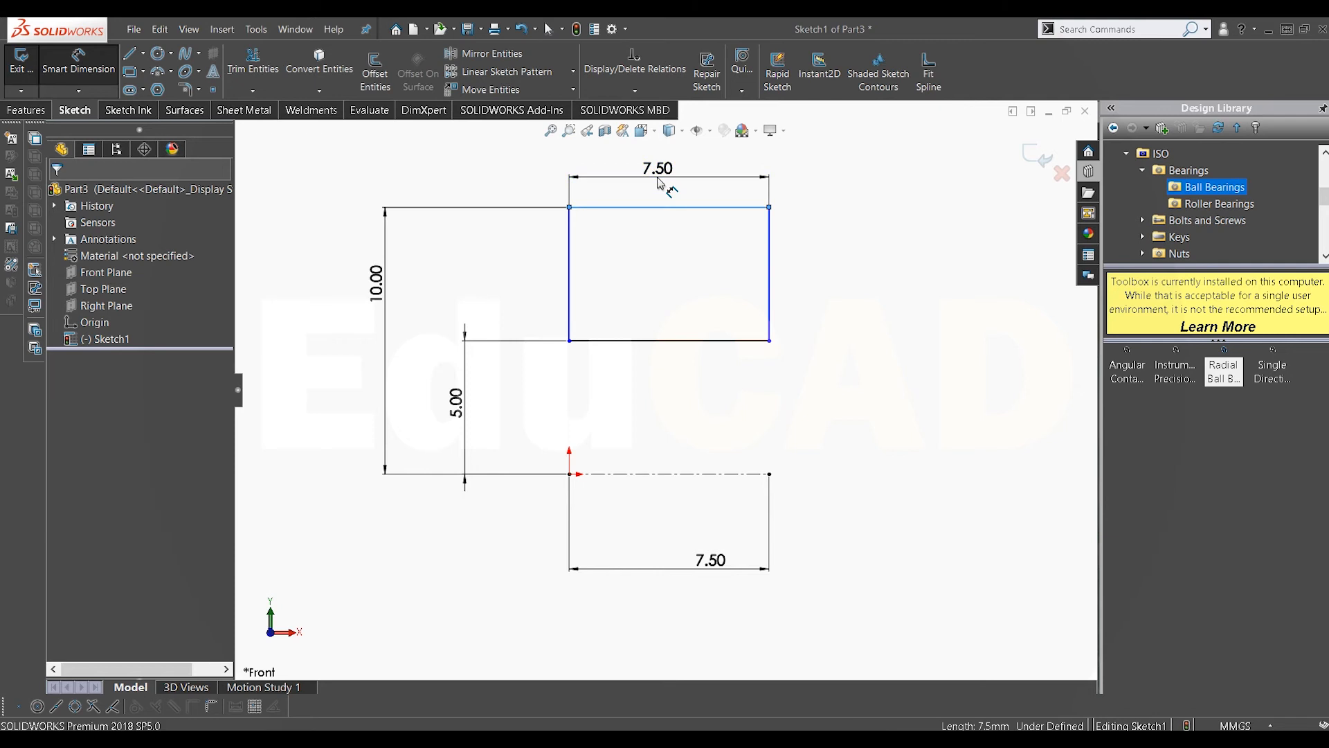
{"action": "left_click", "coordinate": [598, 156]}
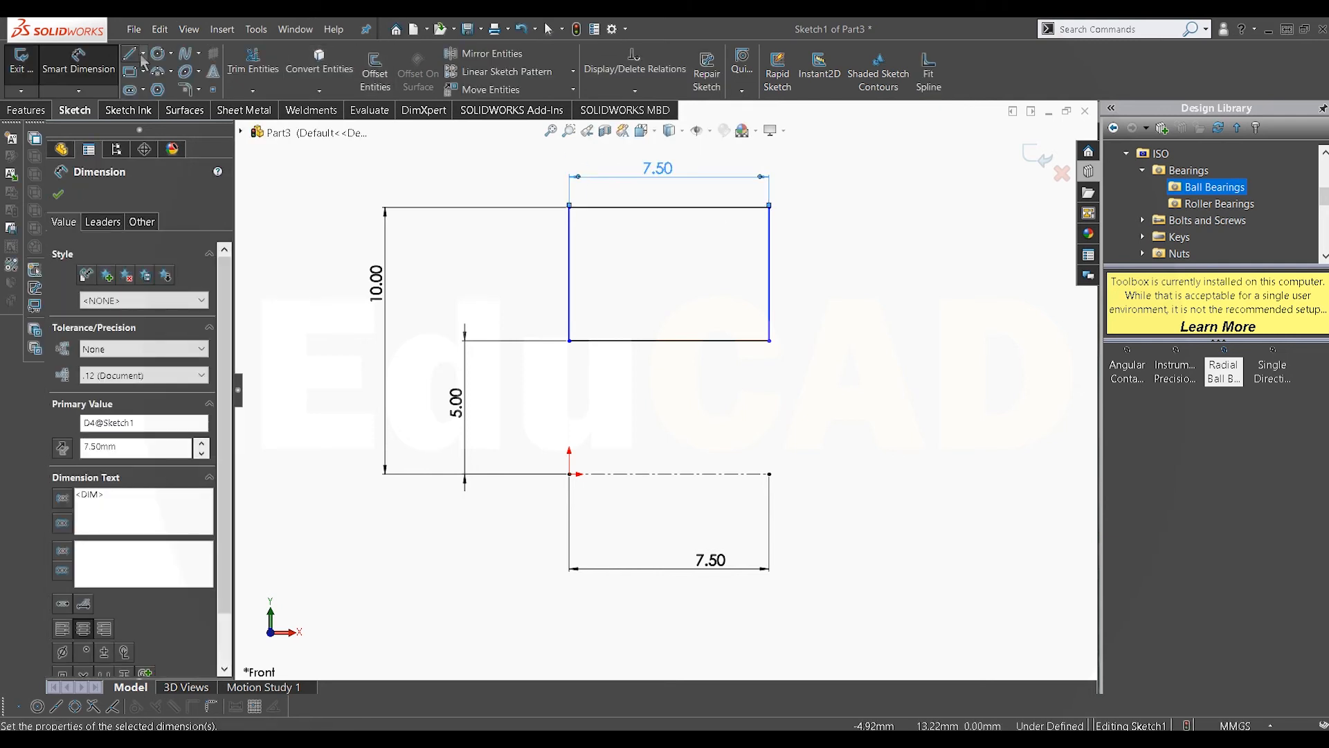
Step: Draw a vertical centerline from the midpoint of the rectangle's bottom edge upward, about 2.9 mm tall
{"action": "left_click", "coordinate": [142, 54]}
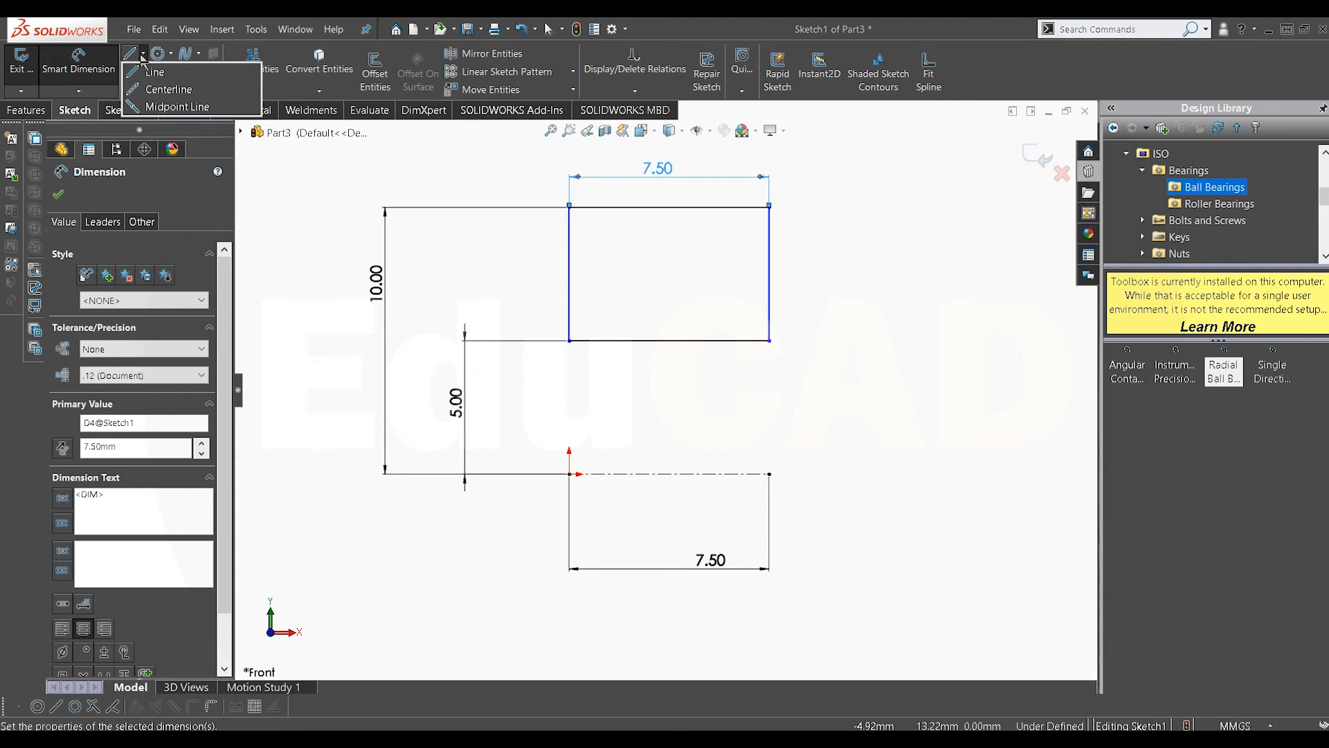
{"action": "left_click", "coordinate": [165, 88]}
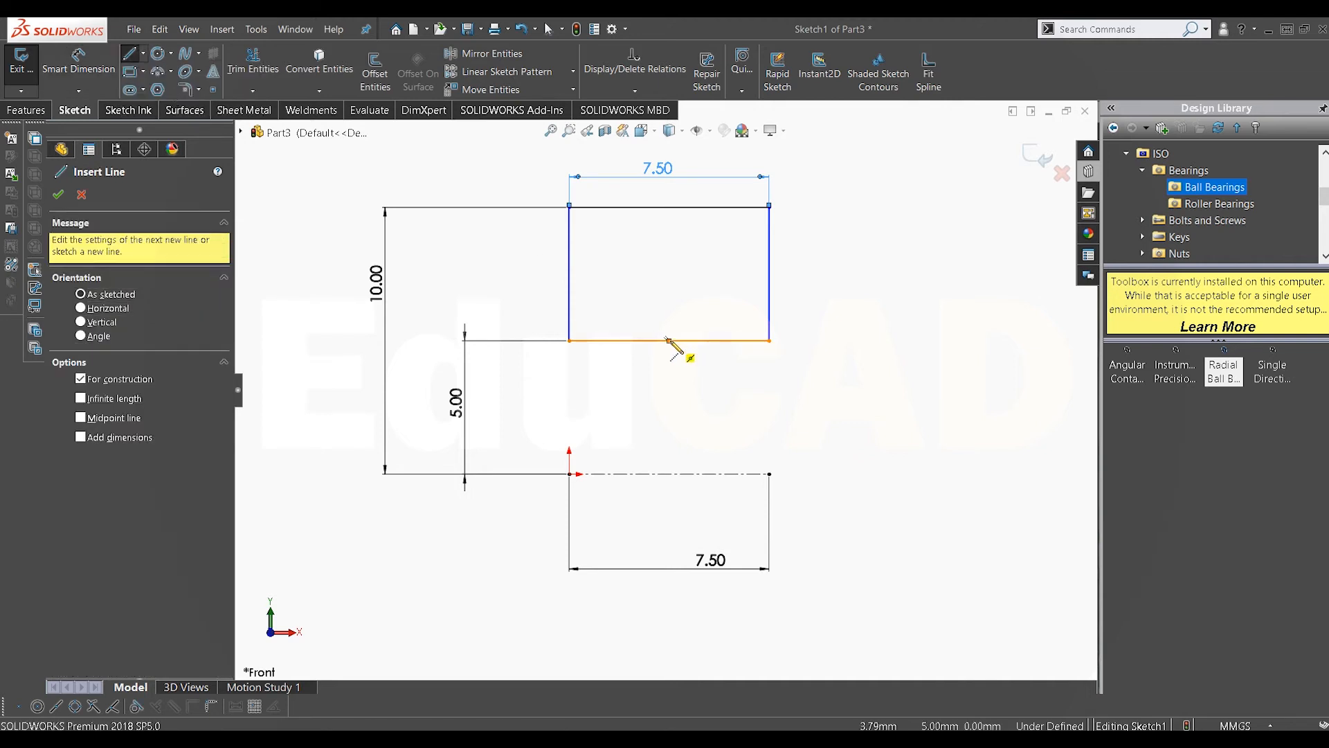
{"action": "left_click", "coordinate": [669, 340]}
{"action": "left_click", "coordinate": [669, 262]}
{"action": "right_click", "coordinate": [701, 264]}
{"action": "left_click", "coordinate": [724, 275]}
Step: Draw a horizontal midpoint line centered on the centerline's top end, then a slanted line up to the rectangle's top edge
{"action": "left_click", "coordinate": [142, 54]}
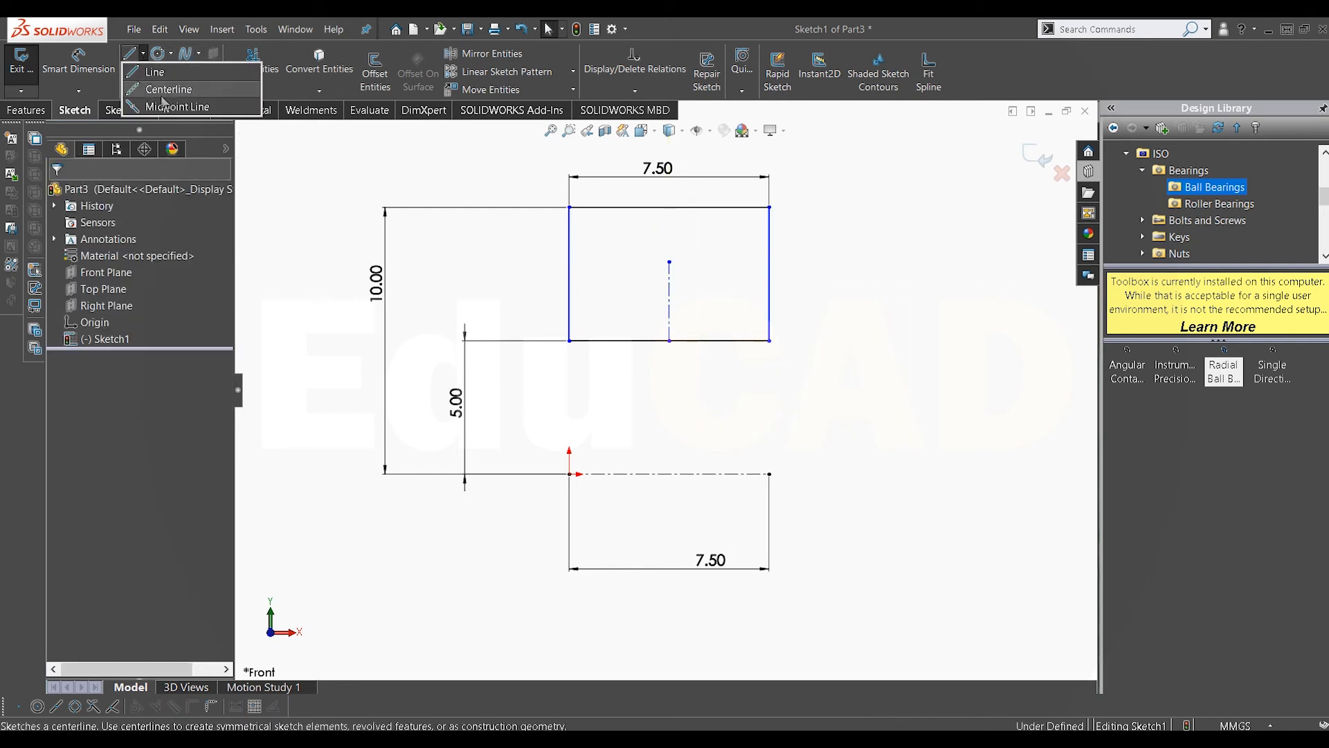
{"action": "key", "text": "l"}
{"action": "left_click", "coordinate": [669, 262]}
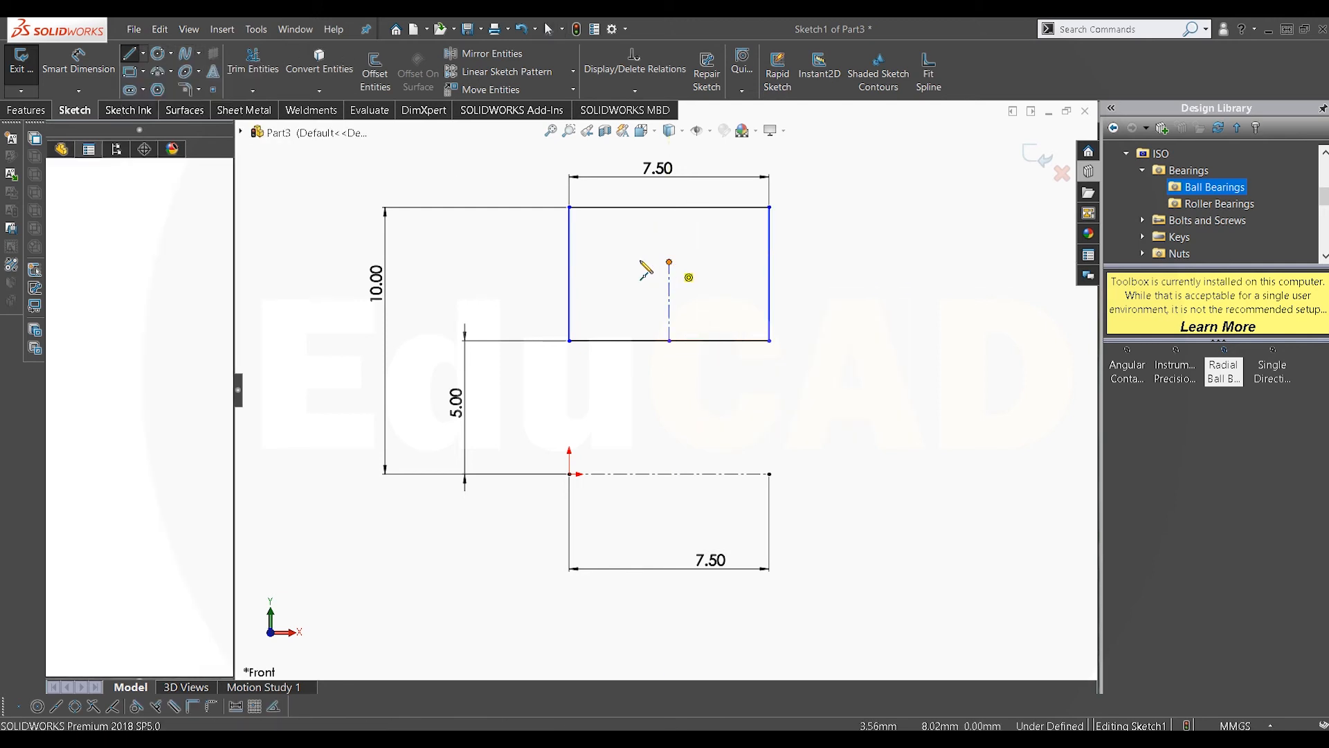
{"action": "left_click", "coordinate": [625, 262]}
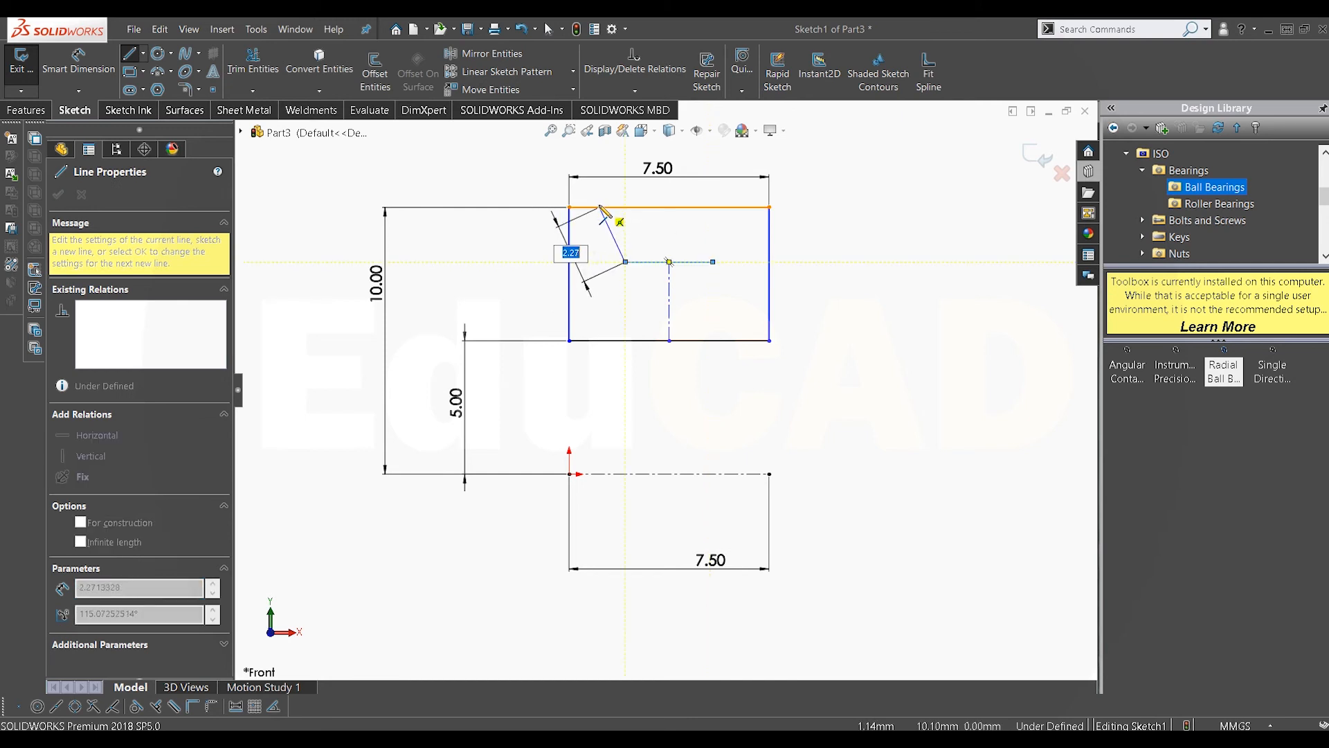
{"action": "left_click", "coordinate": [600, 207]}
{"action": "double_click", "coordinate": [676, 224]}
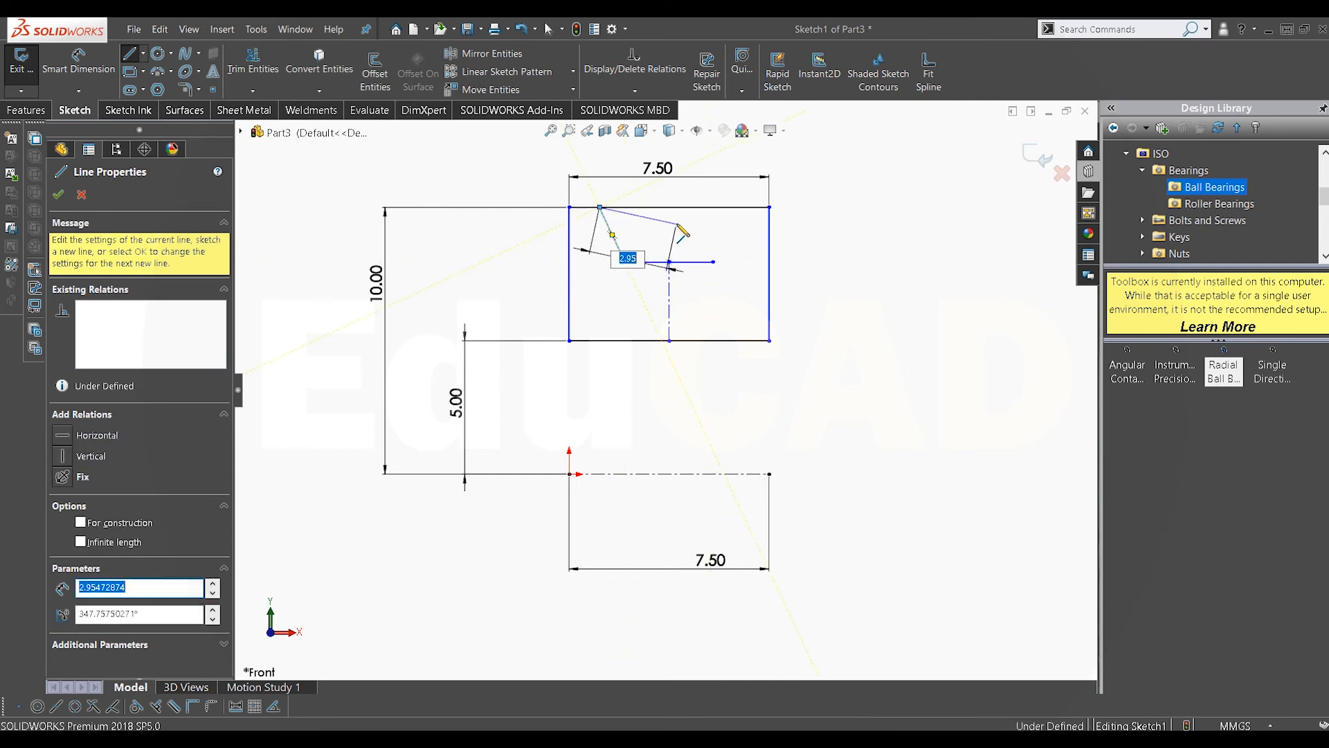
{"action": "left_click", "coordinate": [713, 261]}
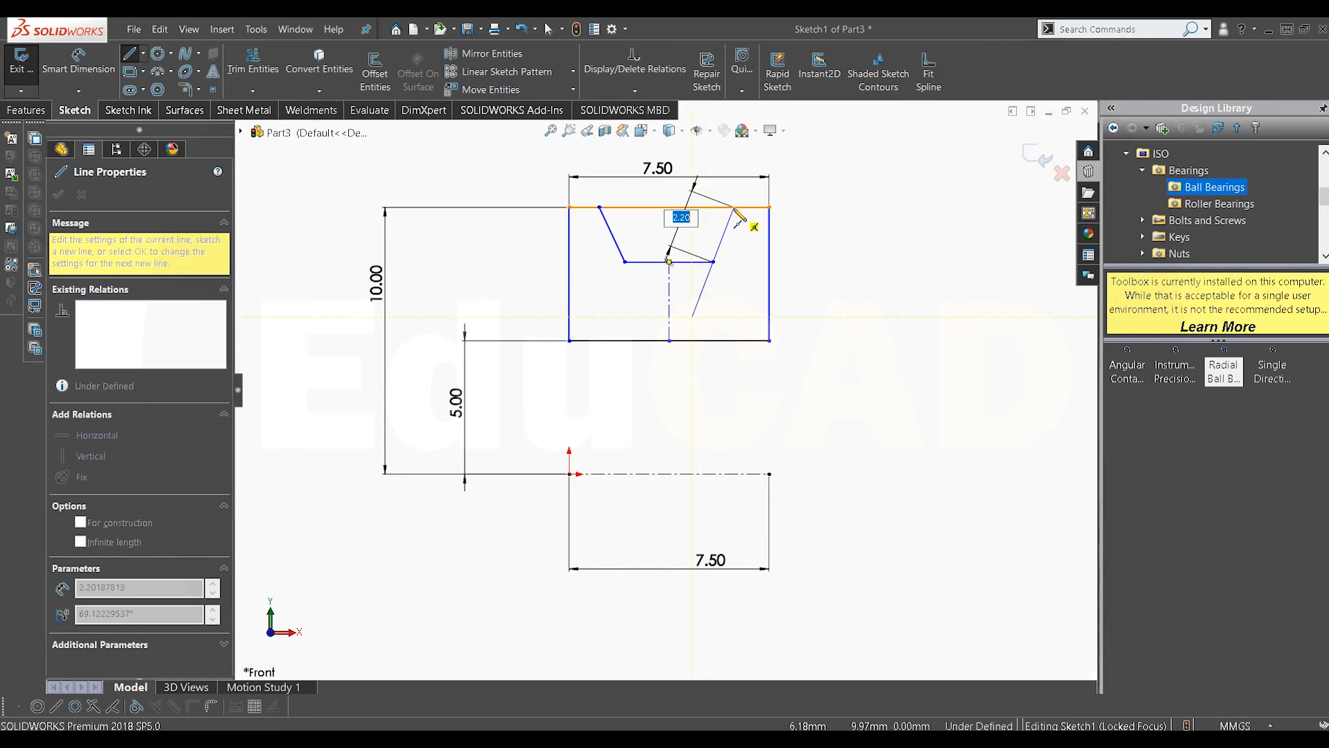
{"action": "right_click", "coordinate": [732, 232]}
{"action": "left_click", "coordinate": [742, 242]}
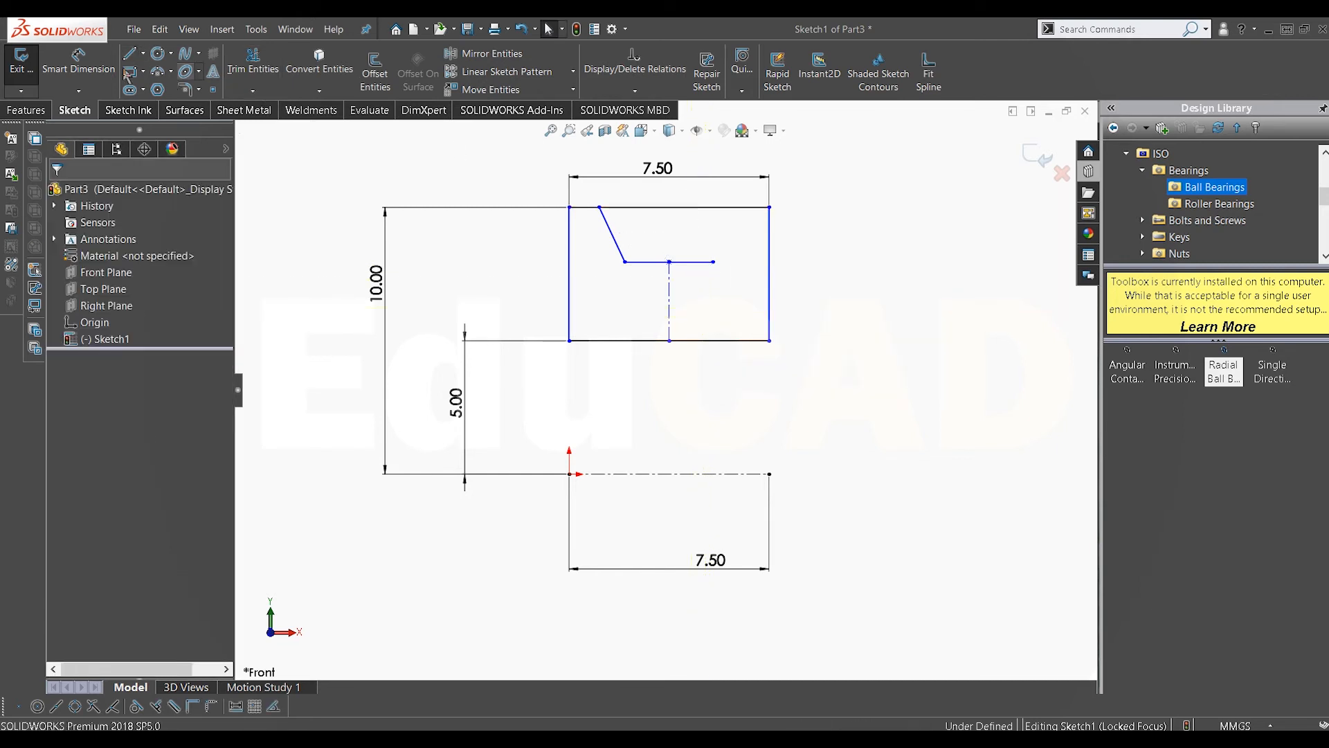
Step: Draw a slanted line from the horizontal line's right end up to the rectangle's top edge
{"action": "key", "text": "l"}
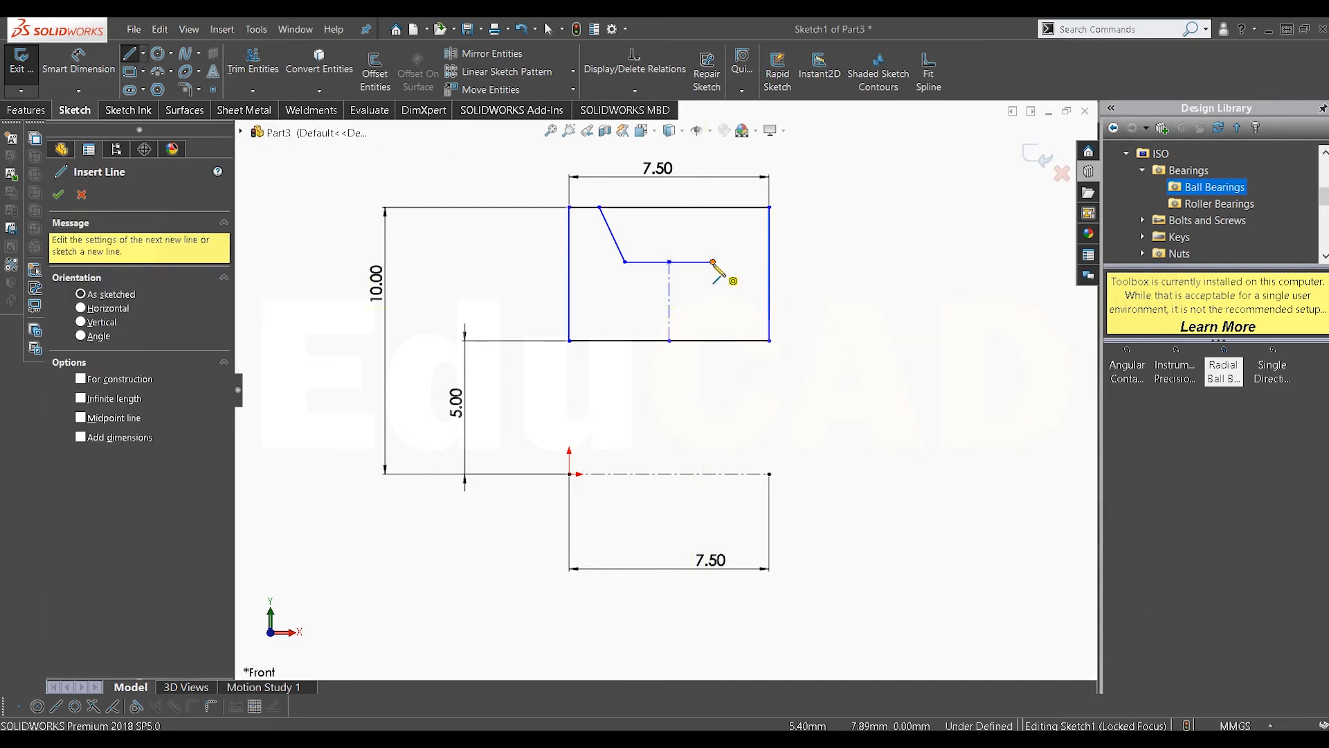
{"action": "left_click", "coordinate": [713, 262]}
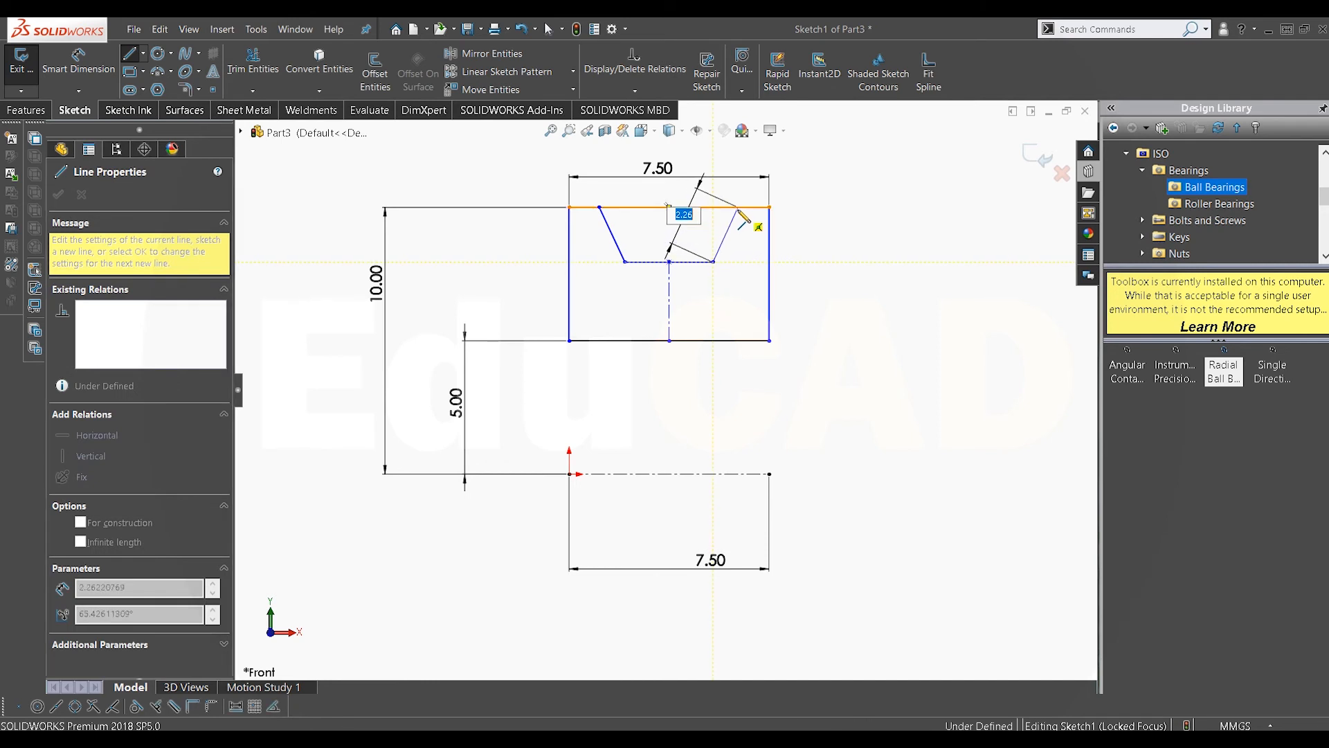
{"action": "left_click", "coordinate": [738, 208]}
{"action": "right_click", "coordinate": [856, 240]}
{"action": "left_click", "coordinate": [864, 250]}
{"action": "scroll", "coordinate": [715, 258], "scroll_direction": "down", "scroll_amount": 1}
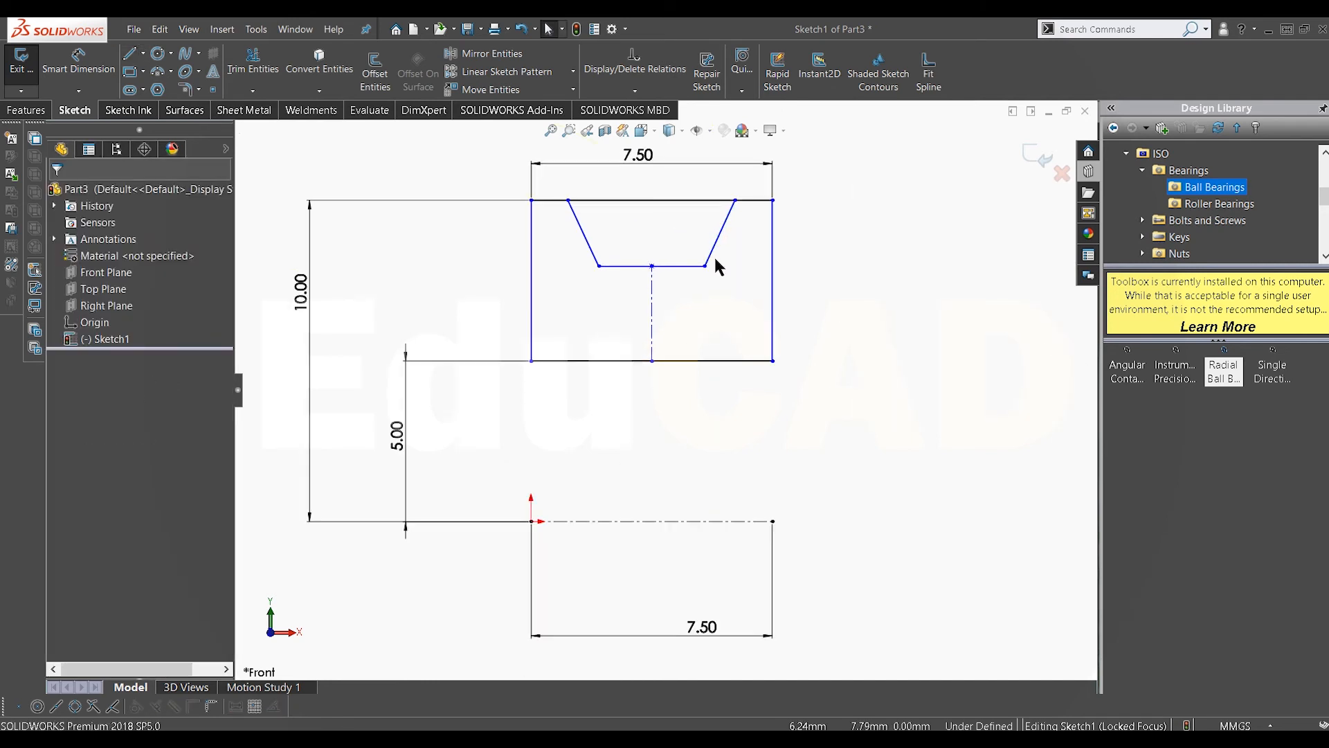
Step: Dimension the vertical centerline's height at 3.5 mm
{"action": "left_click", "coordinate": [651, 313]}
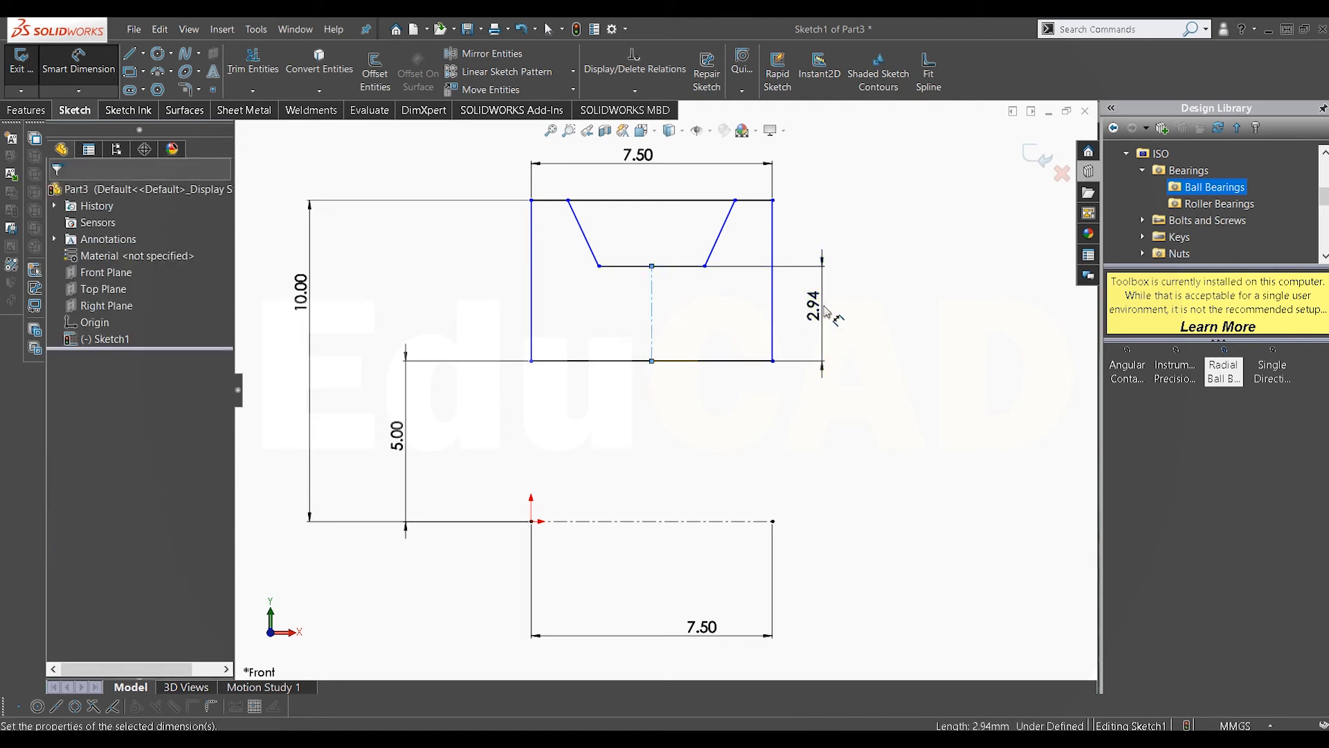
{"action": "left_click", "coordinate": [823, 312]}
{"action": "key", "text": "Return"}
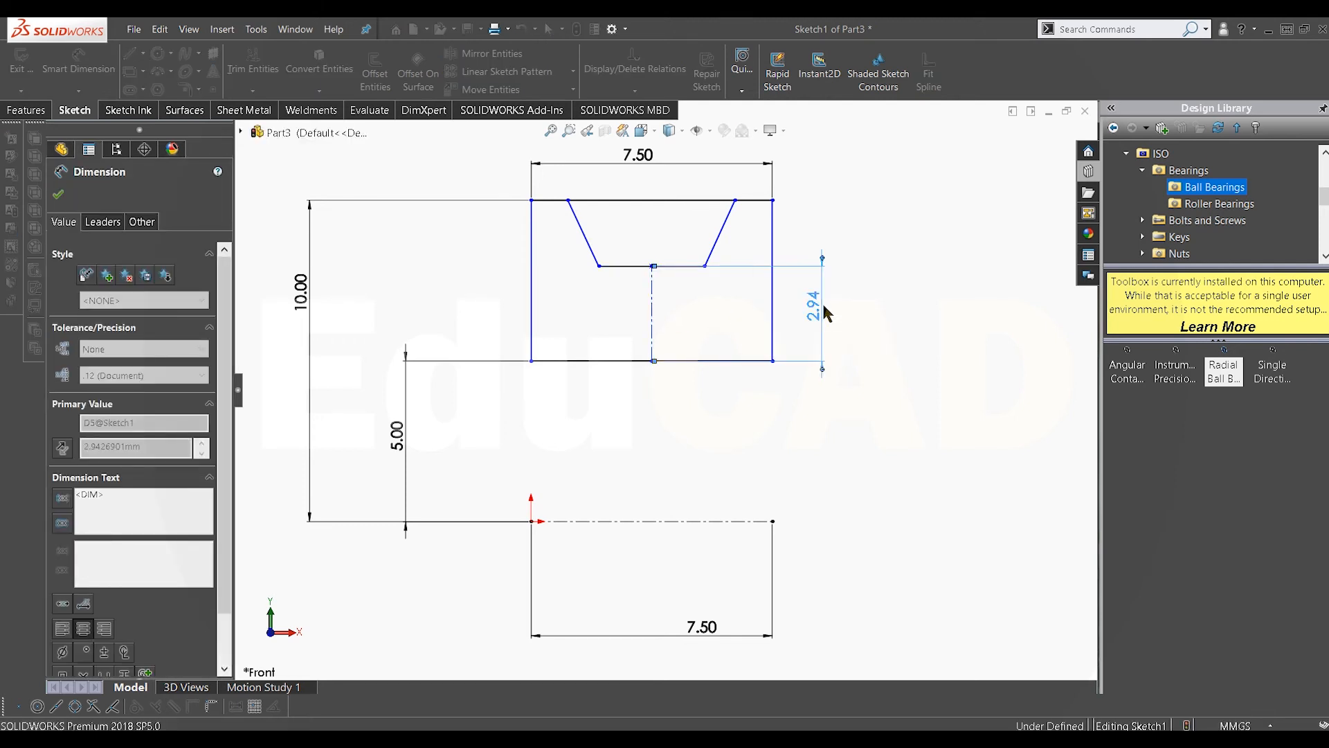
Step: Dimension the distance from the right slanted line's top end to the rectangle's top-right corner at 1.5 mm
{"action": "left_click", "coordinate": [736, 202]}
{"action": "left_click", "coordinate": [773, 201]}
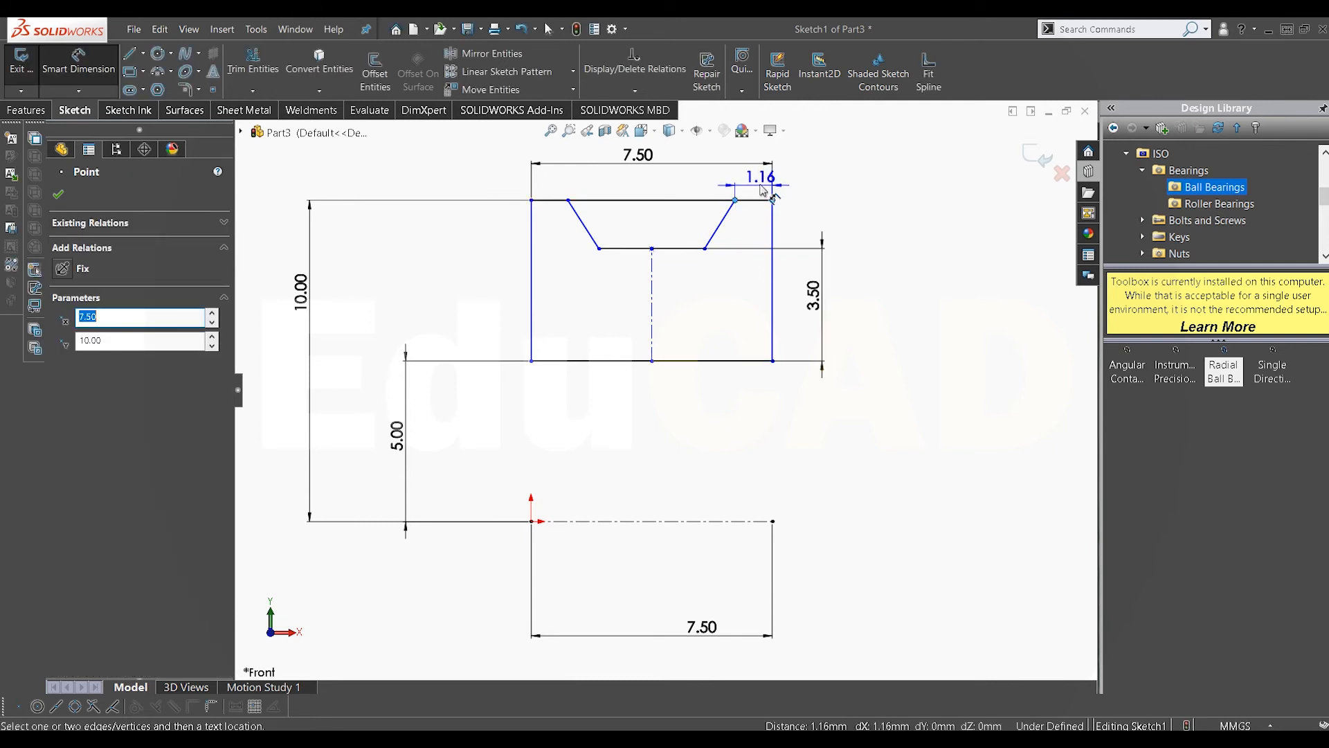
{"action": "left_click", "coordinate": [748, 185]}
{"action": "key", "text": "Return"}
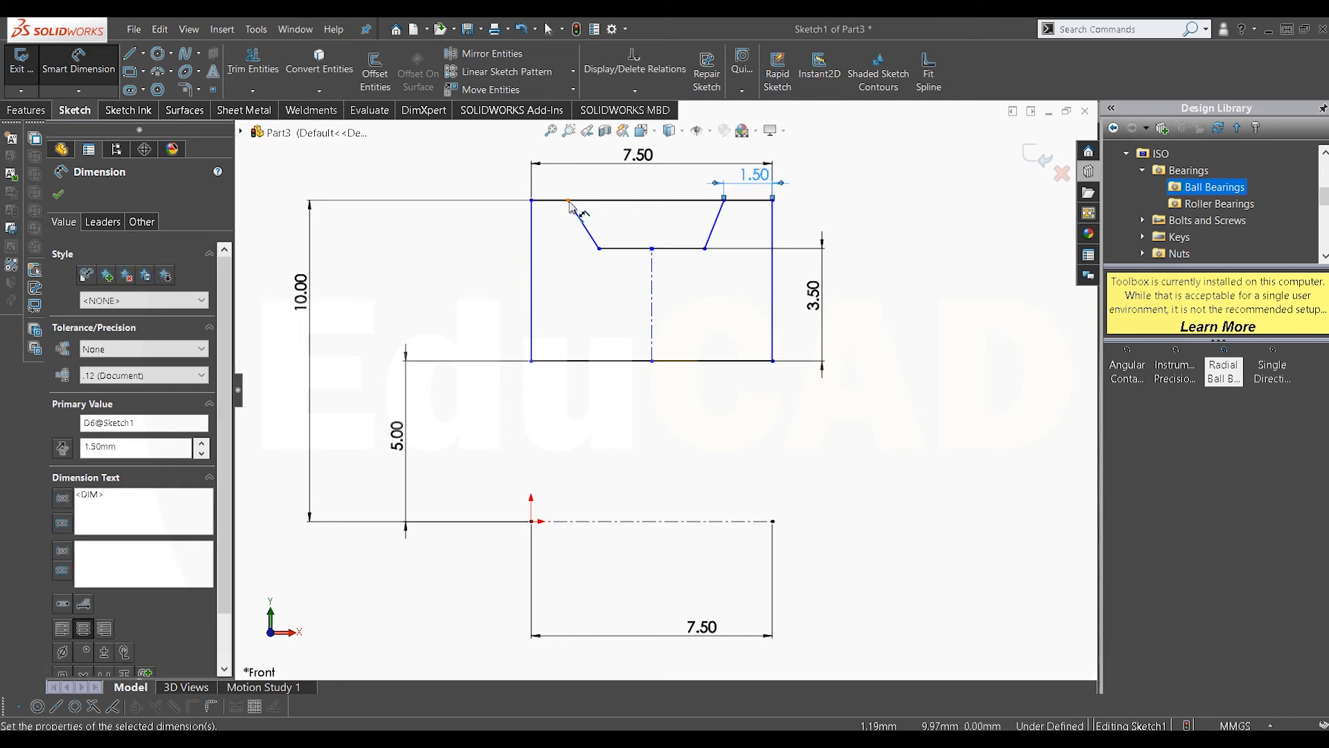
Step: Dimension the distance from the rectangle's top-left corner to the left slanted line's top end at 1.5 mm
{"action": "left_click", "coordinate": [568, 200]}
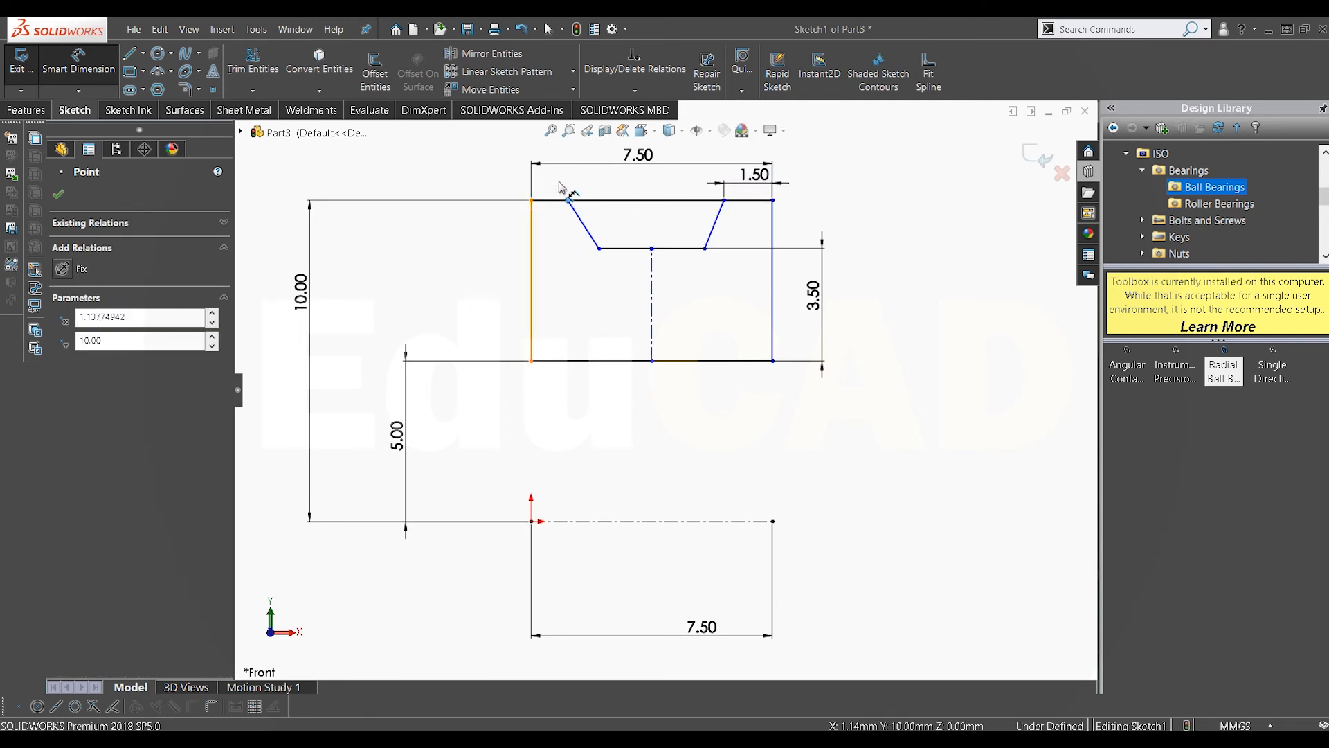
{"action": "left_click", "coordinate": [532, 220]}
{"action": "left_click", "coordinate": [560, 183]}
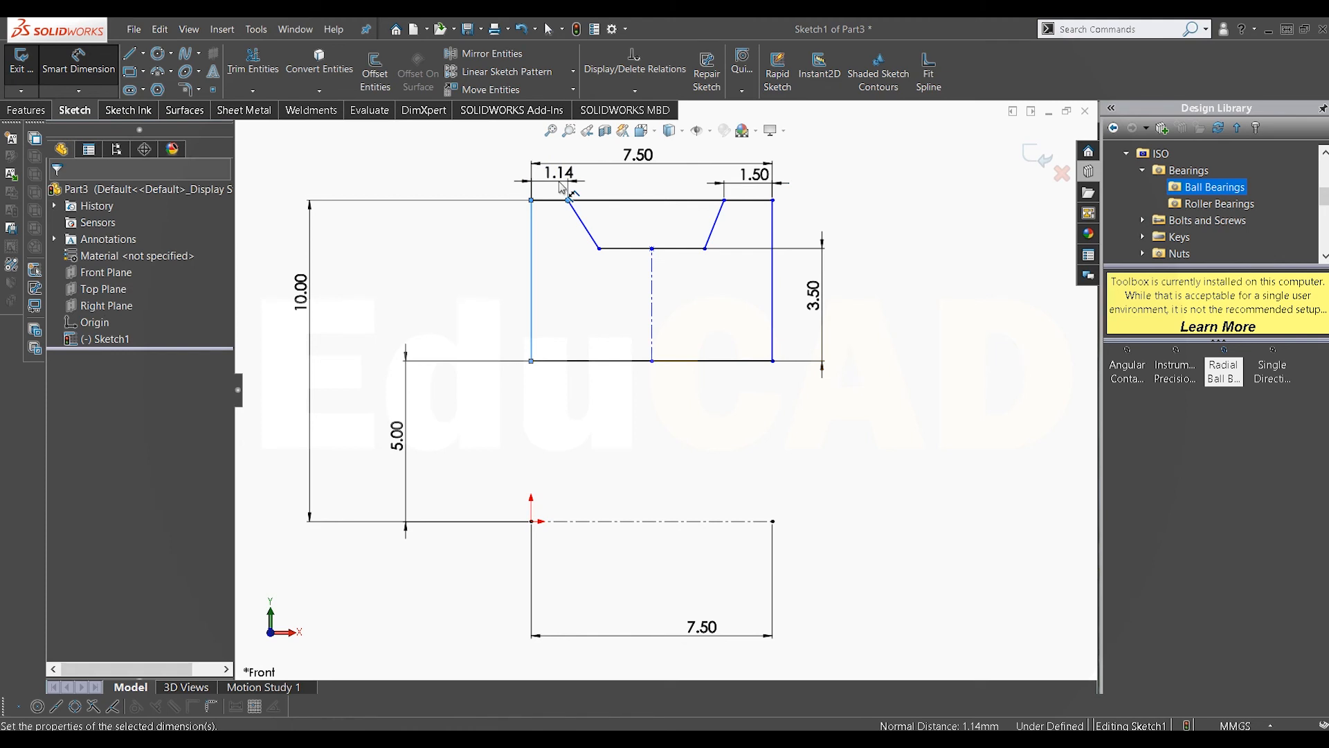
{"action": "type", "text": "1.5"}
{"action": "key", "text": "Return"}
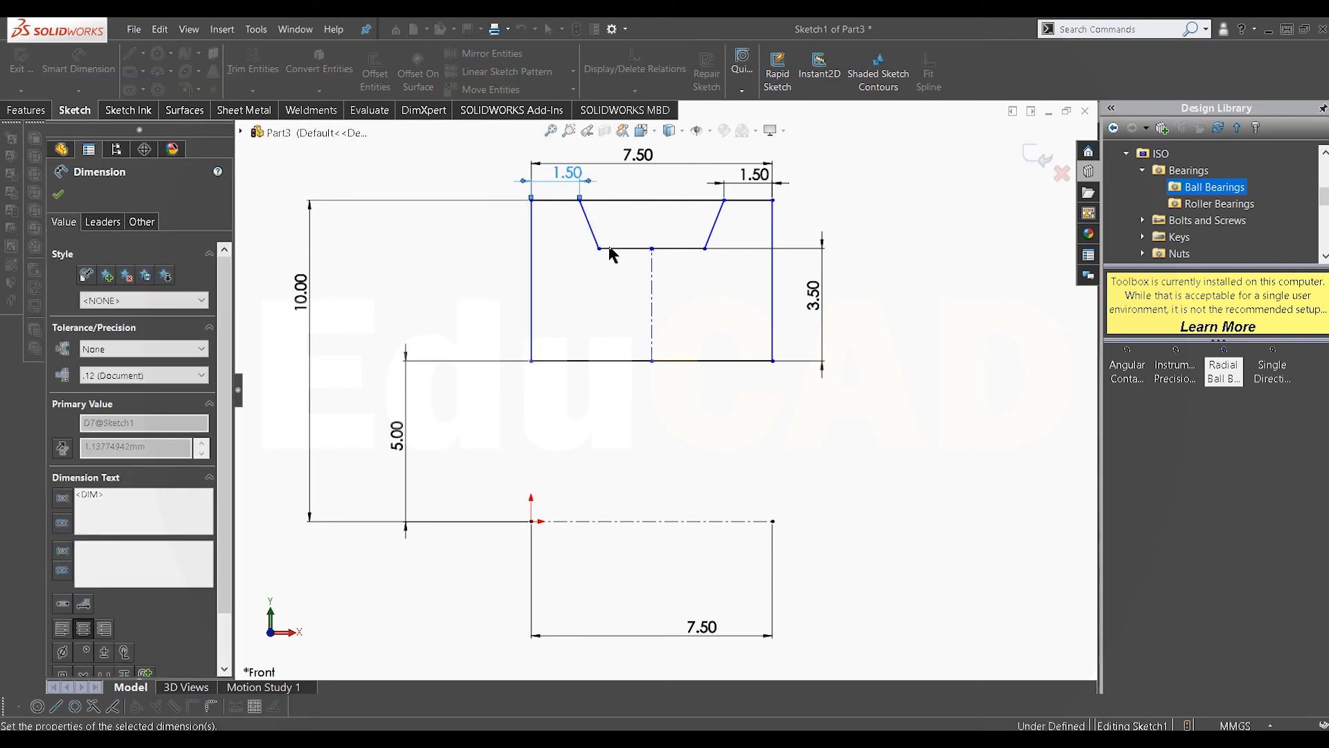
Step: Dimension the horizontal groove bottom line's length at 3 mm
{"action": "left_click", "coordinate": [669, 250]}
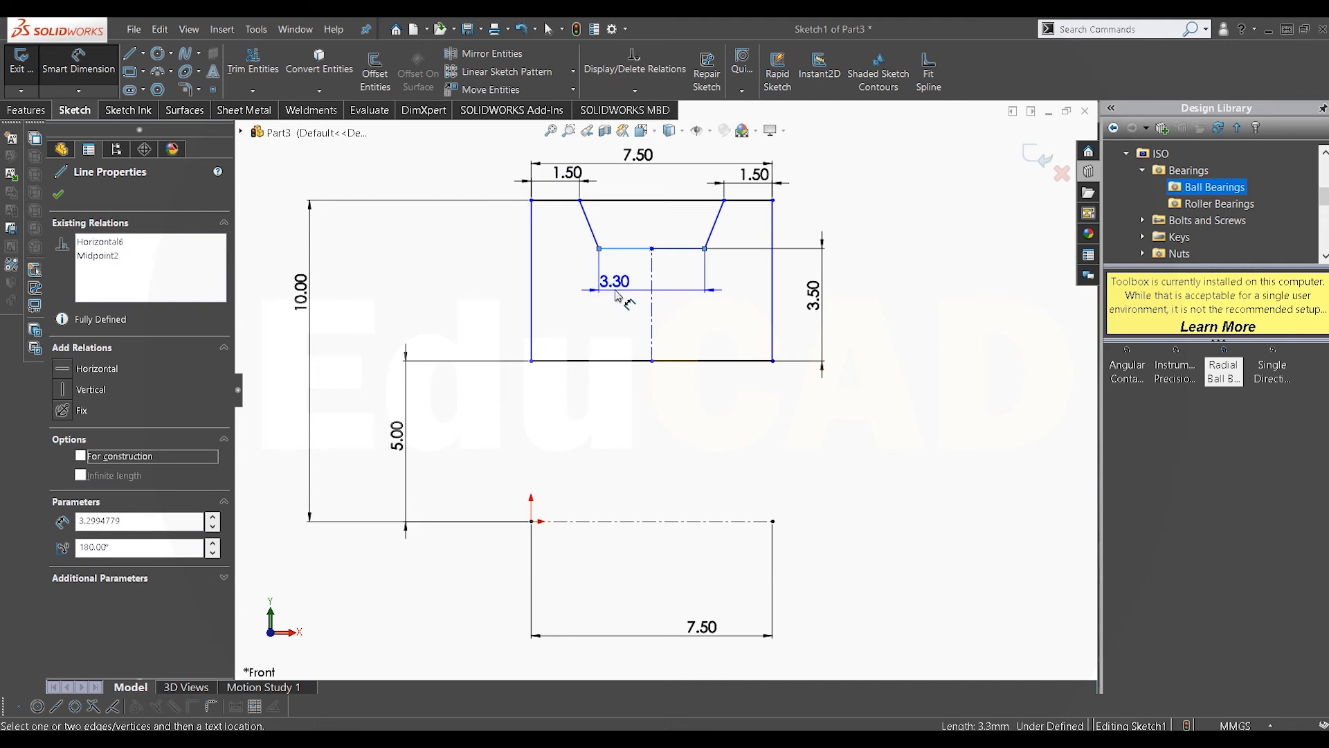
{"action": "left_click", "coordinate": [616, 295]}
{"action": "type", "text": "3"}
{"action": "key", "text": "Return"}
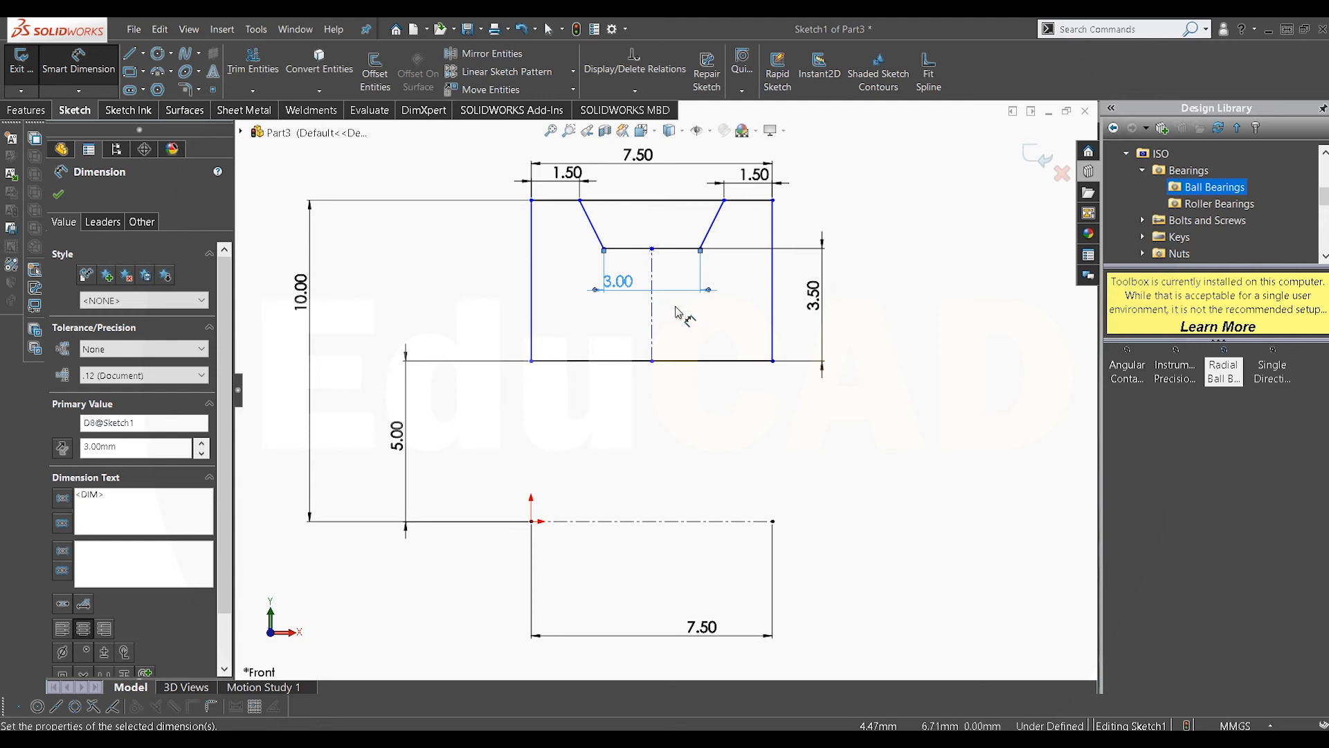
Step: Add a coincident relation between the rectangle's left edge and the origin
{"action": "right_click", "coordinate": [891, 323]}
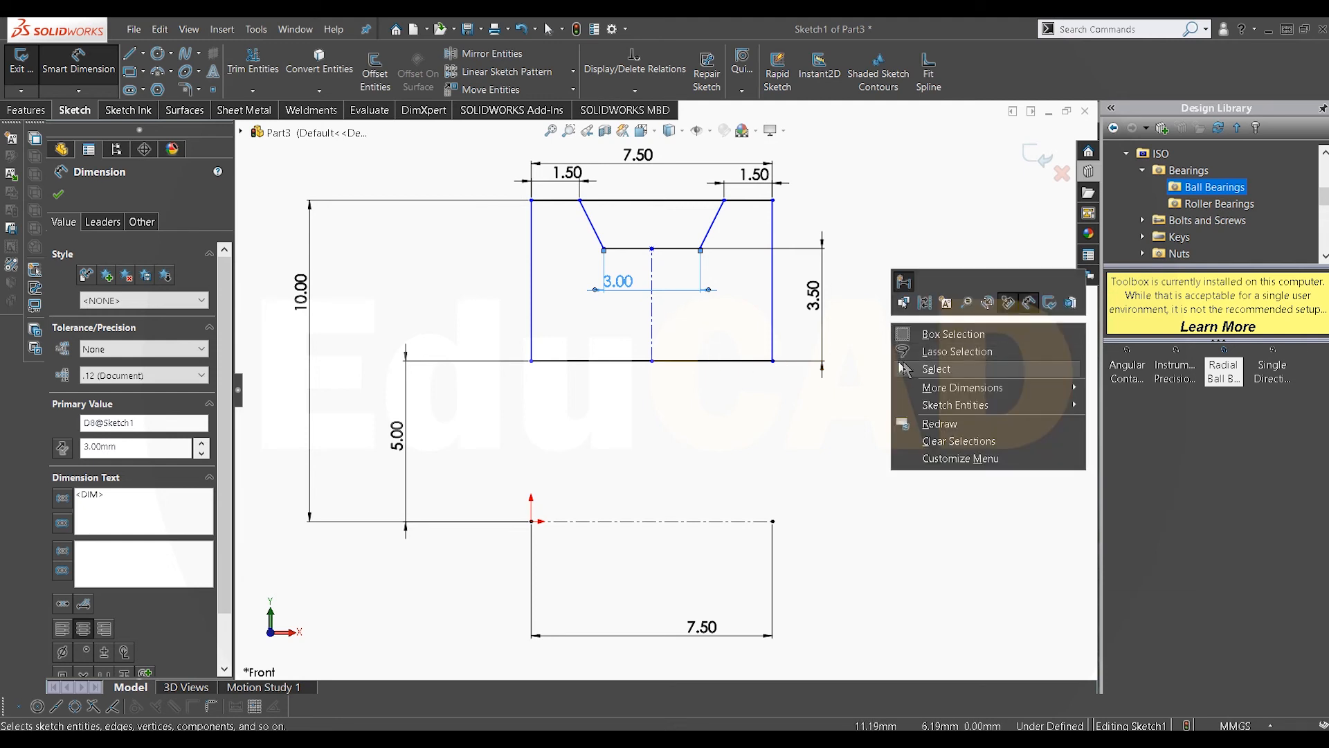
{"action": "left_click", "coordinate": [914, 368]}
{"action": "left_click", "coordinate": [653, 359]}
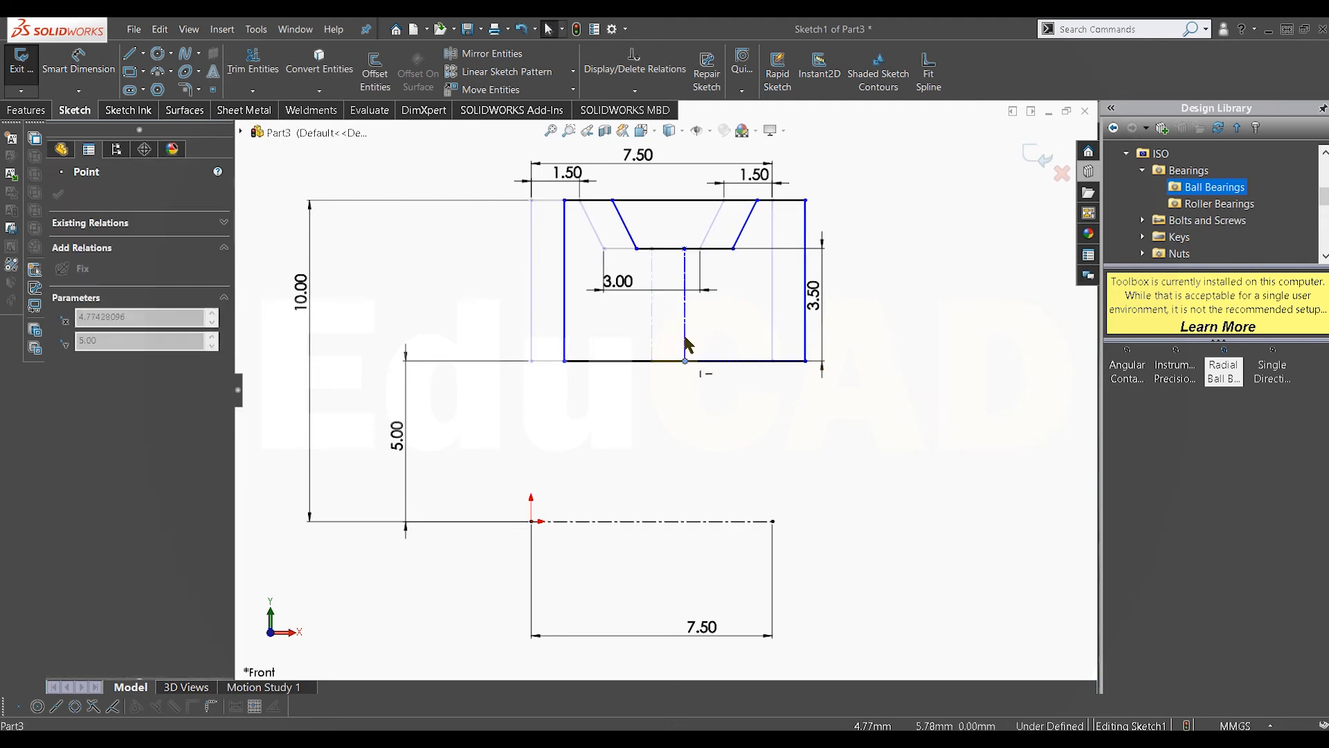
{"action": "left_click", "coordinate": [601, 421]}
{"action": "left_click", "coordinate": [532, 354]}
{"action": "left_click", "coordinate": [532, 523], "text": "ctrl"}
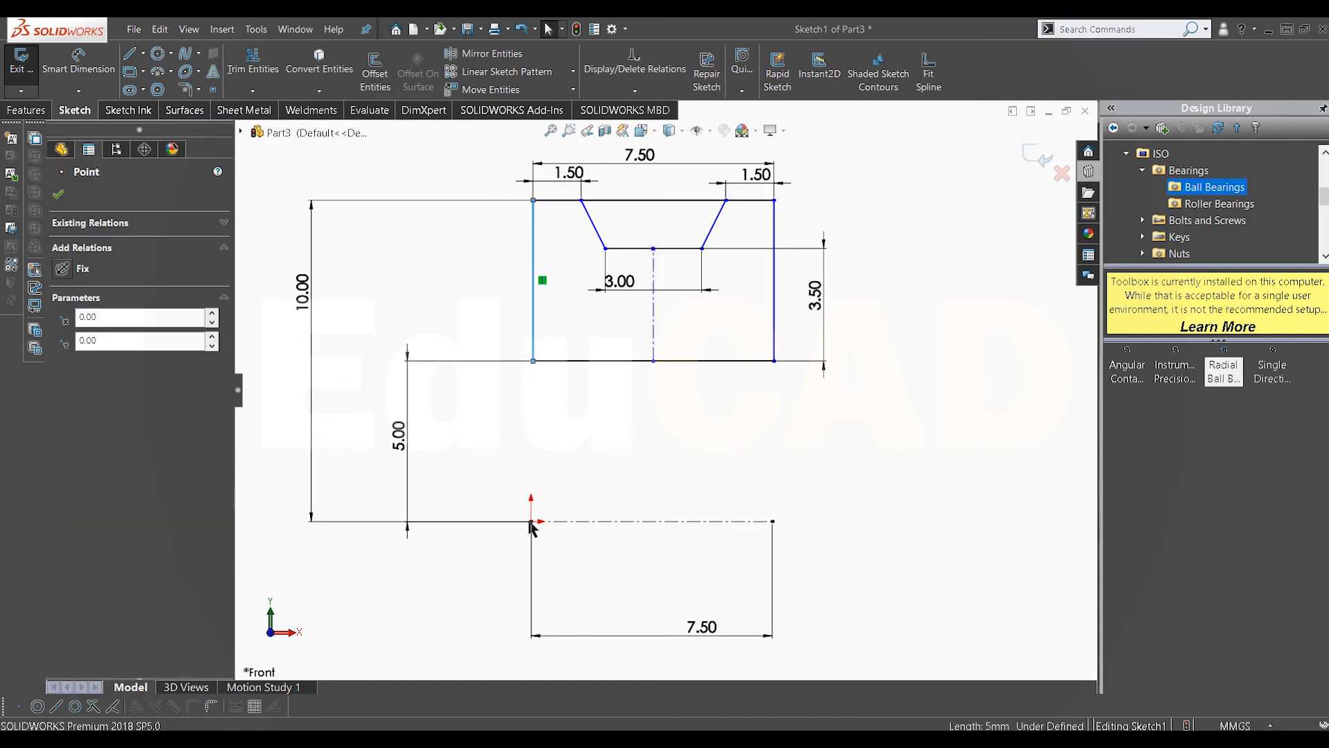
{"action": "left_click", "coordinate": [69, 461]}
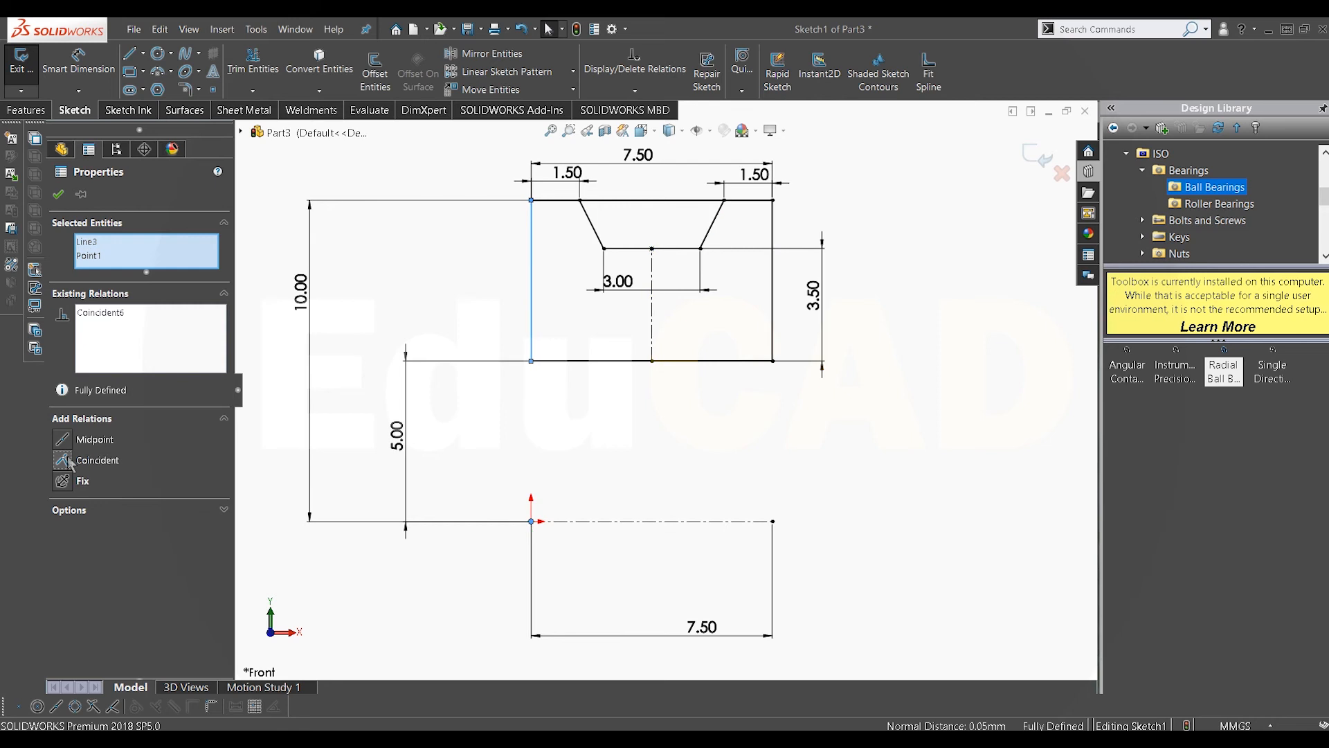
{"action": "left_click", "coordinate": [735, 414]}
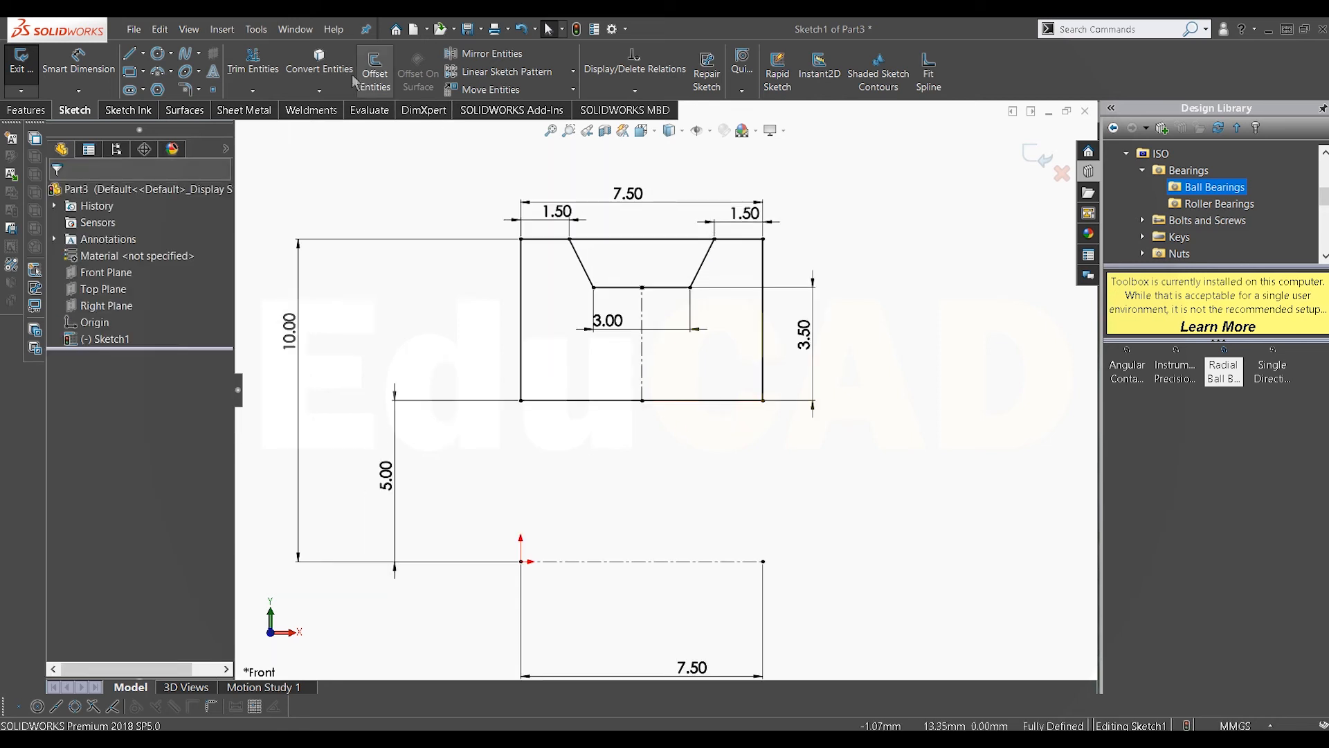
Step: Trim away the rectangle's top edge segment between the two slanted lines
{"action": "left_click", "coordinate": [252, 62]}
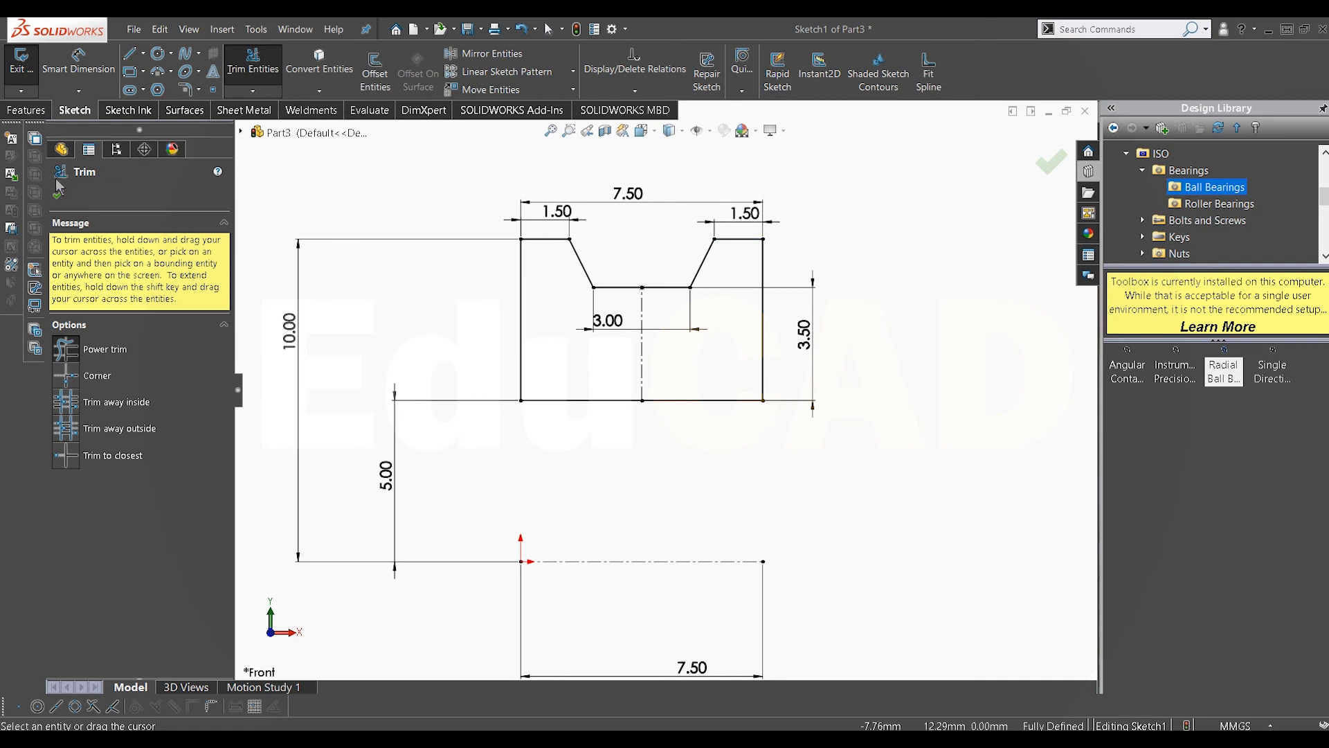
{"action": "left_click", "coordinate": [59, 196]}
Step: Revolve the sketch 360 degrees about the horizontal centerline through the origin
{"action": "left_click", "coordinate": [26, 111]}
{"action": "left_click", "coordinate": [78, 69]}
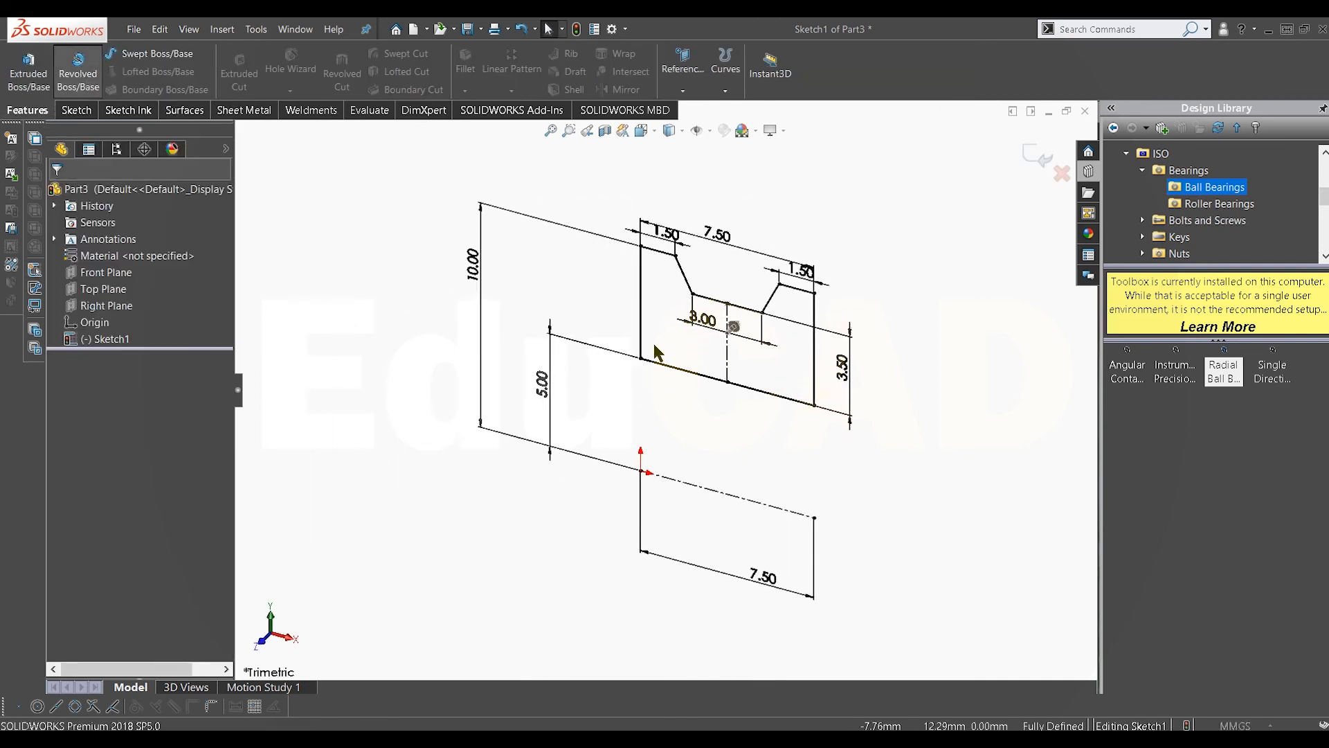
{"action": "left_click", "coordinate": [710, 484]}
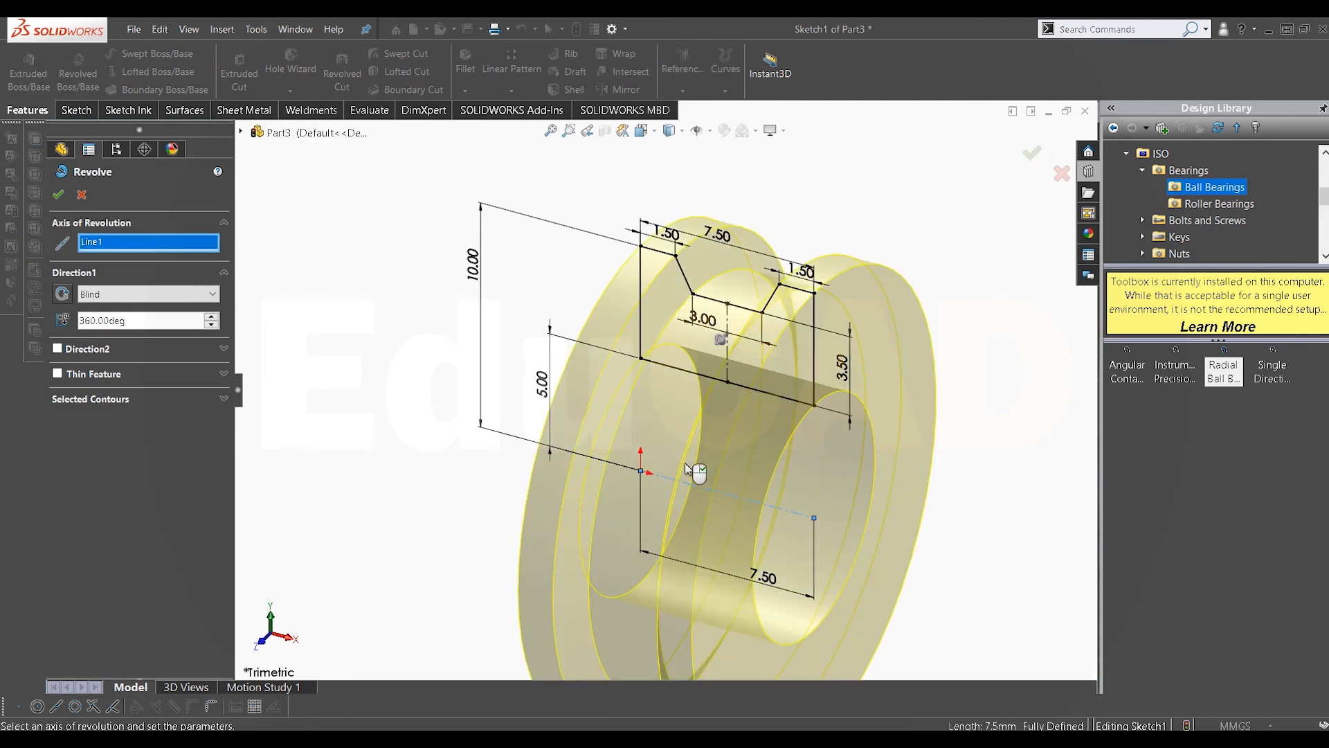
{"action": "left_click", "coordinate": [59, 196]}
Step: Finish the Revolve feature to create the spacer body
{"action": "middle_click_drag", "start_coordinate": [708, 295], "coordinate": [580, 256]}
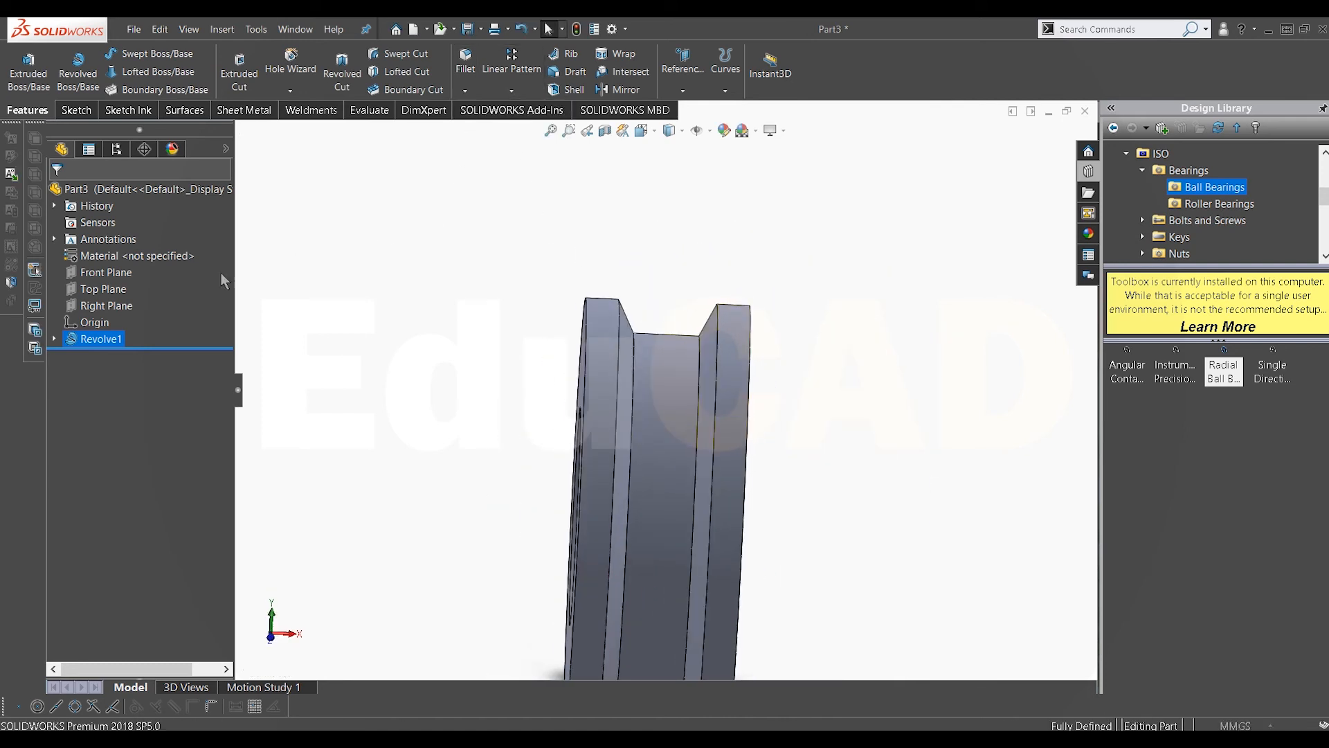
{"action": "type", "text": "."}
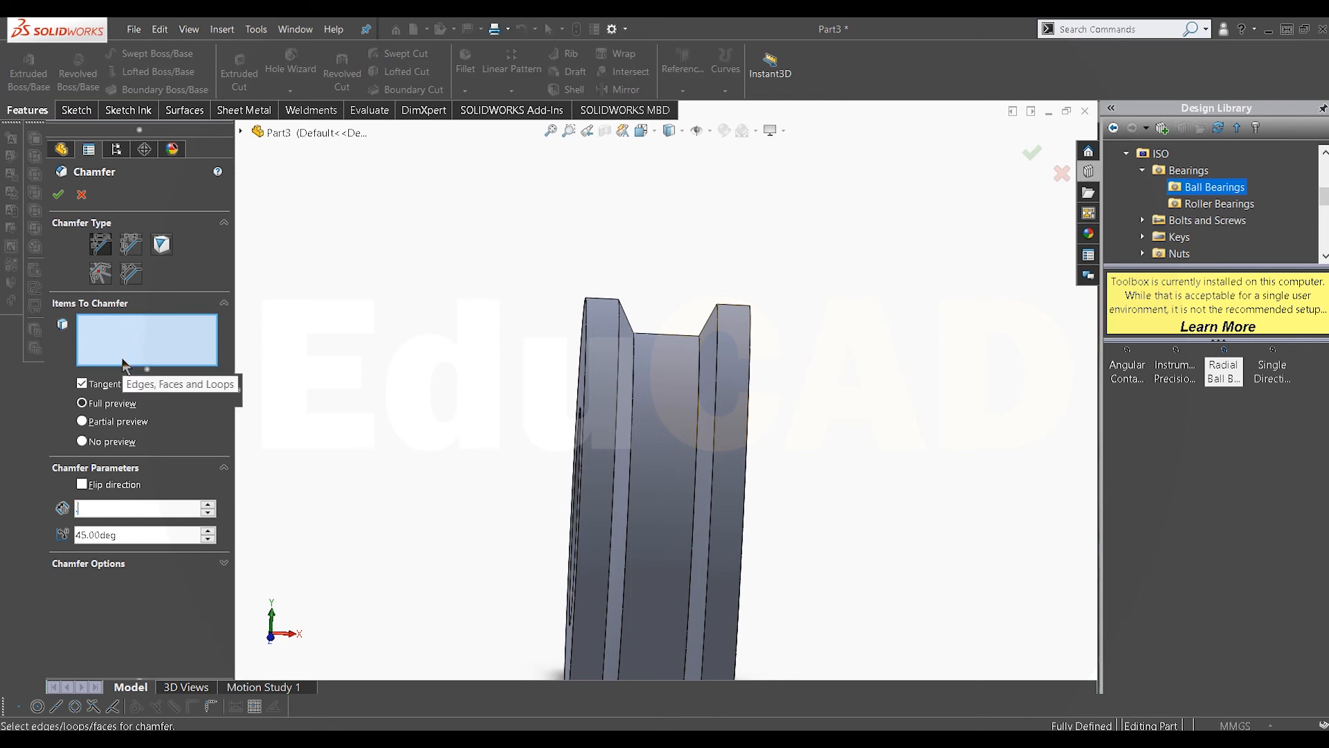
{"action": "type", "text": "25"}
{"action": "key", "text": "Return"}
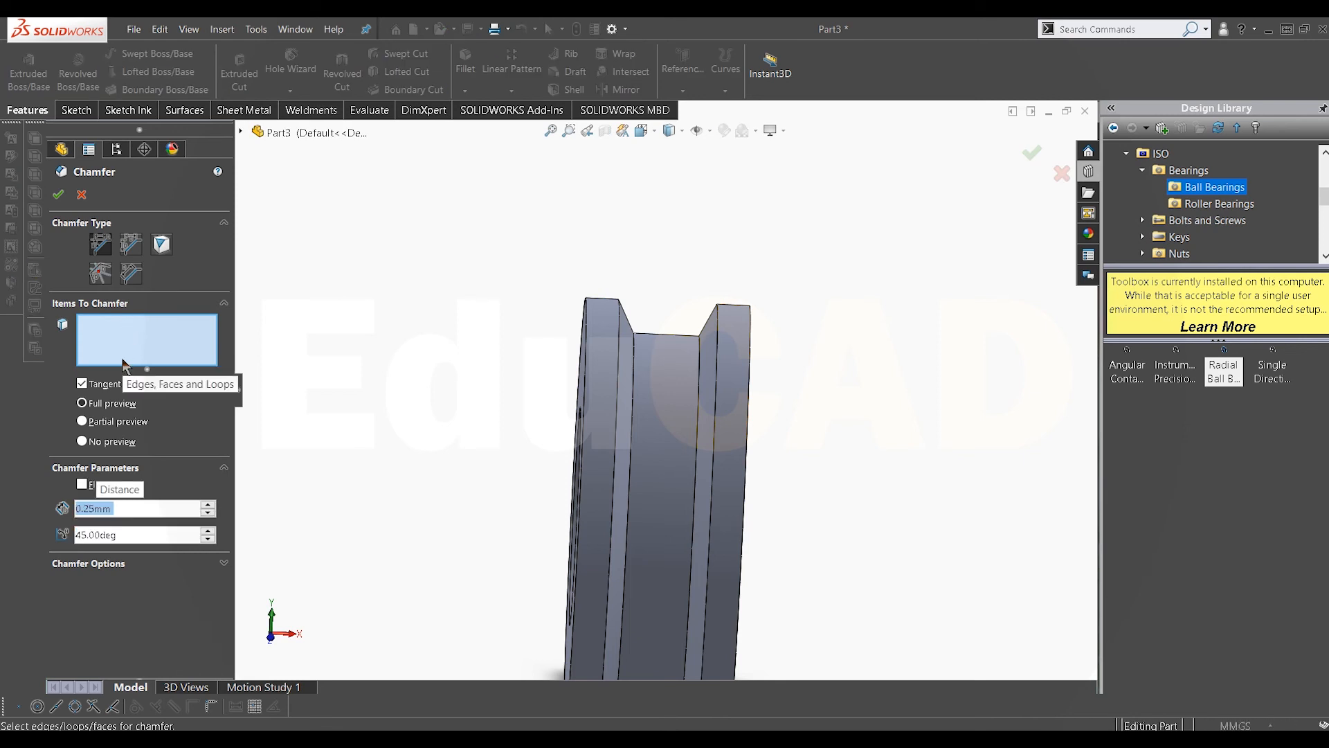
{"action": "left_click", "coordinate": [675, 367]}
{"action": "scroll", "coordinate": [654, 353], "scroll_direction": "down", "scroll_amount": 3}
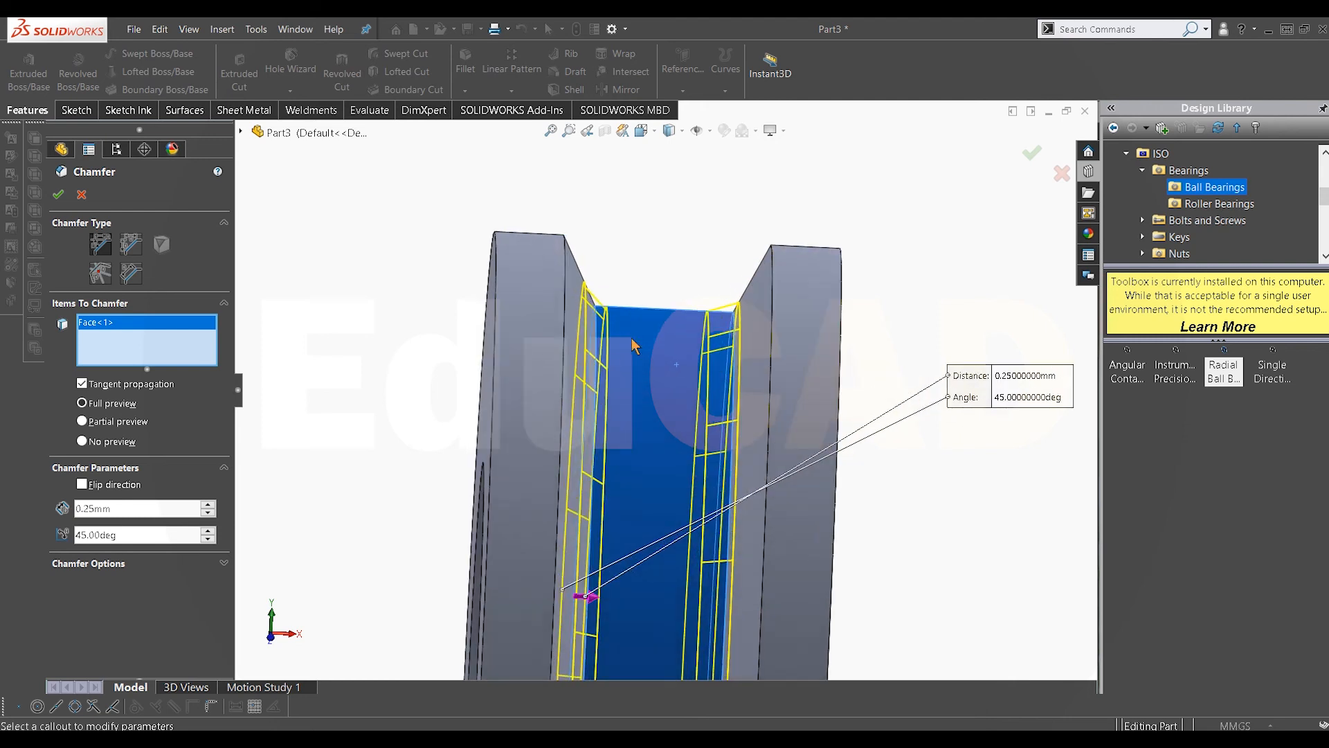
{"action": "left_click", "coordinate": [554, 306]}
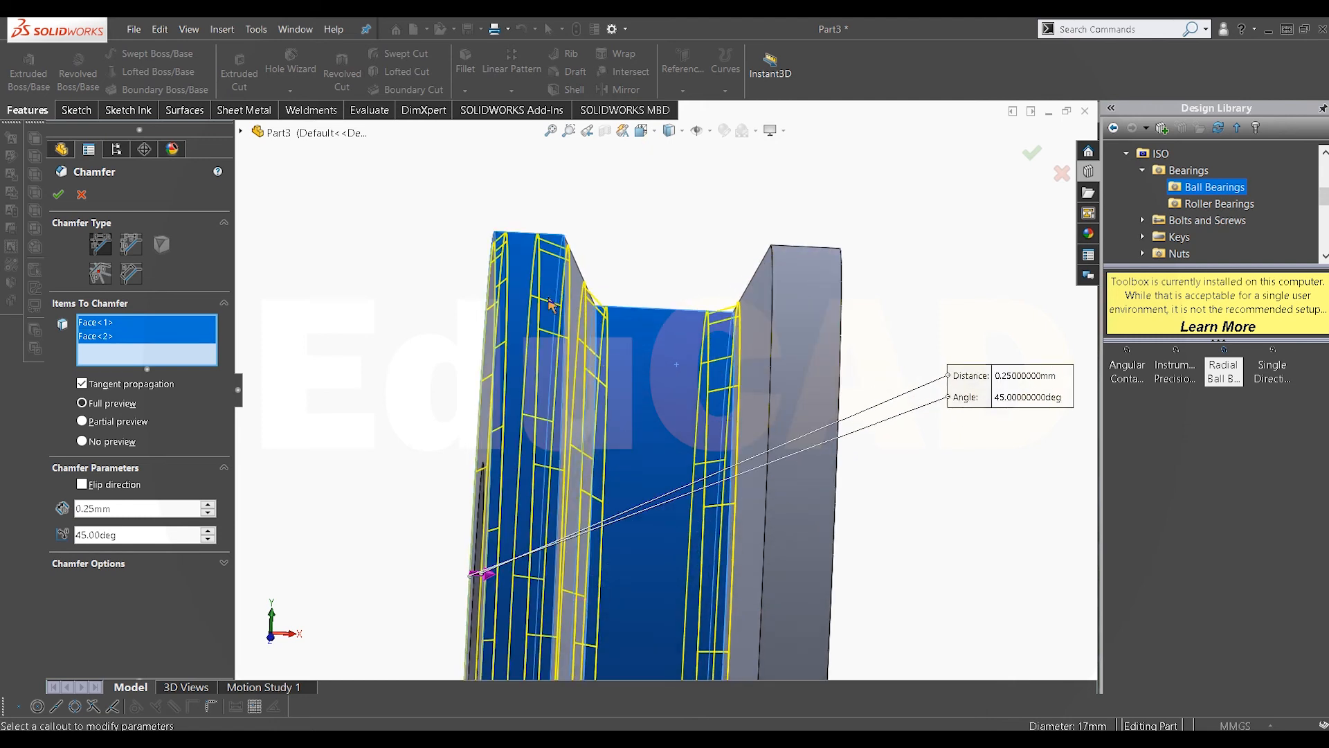
{"action": "left_click", "coordinate": [815, 307]}
{"action": "scroll", "coordinate": [690, 319], "scroll_direction": "up", "scroll_amount": 3}
{"action": "middle_click_drag", "start_coordinate": [690, 318], "coordinate": [717, 335]}
{"action": "left_click", "coordinate": [76, 197]}
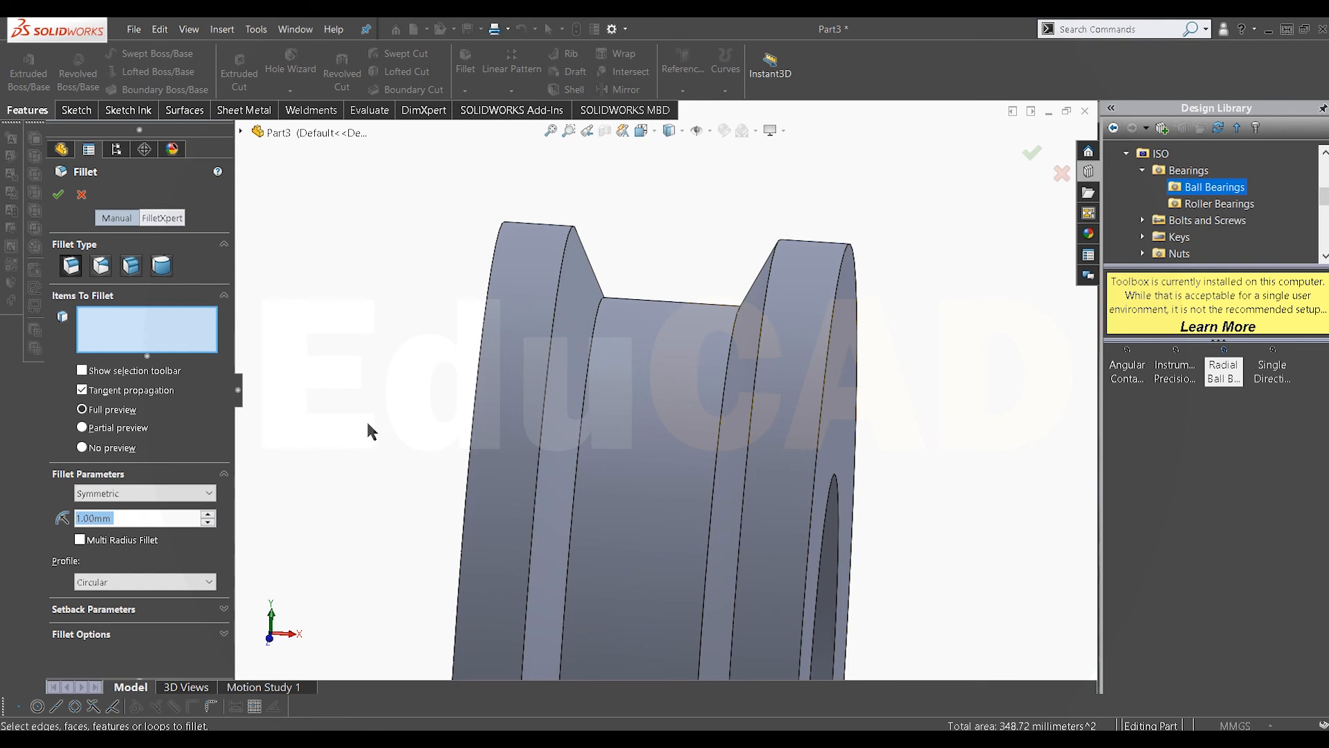
Step: Fillet the three groove faces of the spacer with a 0.5 mm radius
{"action": "type", "text": "0.5"}
{"action": "key", "text": "Return"}
{"action": "left_click", "coordinate": [678, 384]}
{"action": "left_click", "coordinate": [570, 319]}
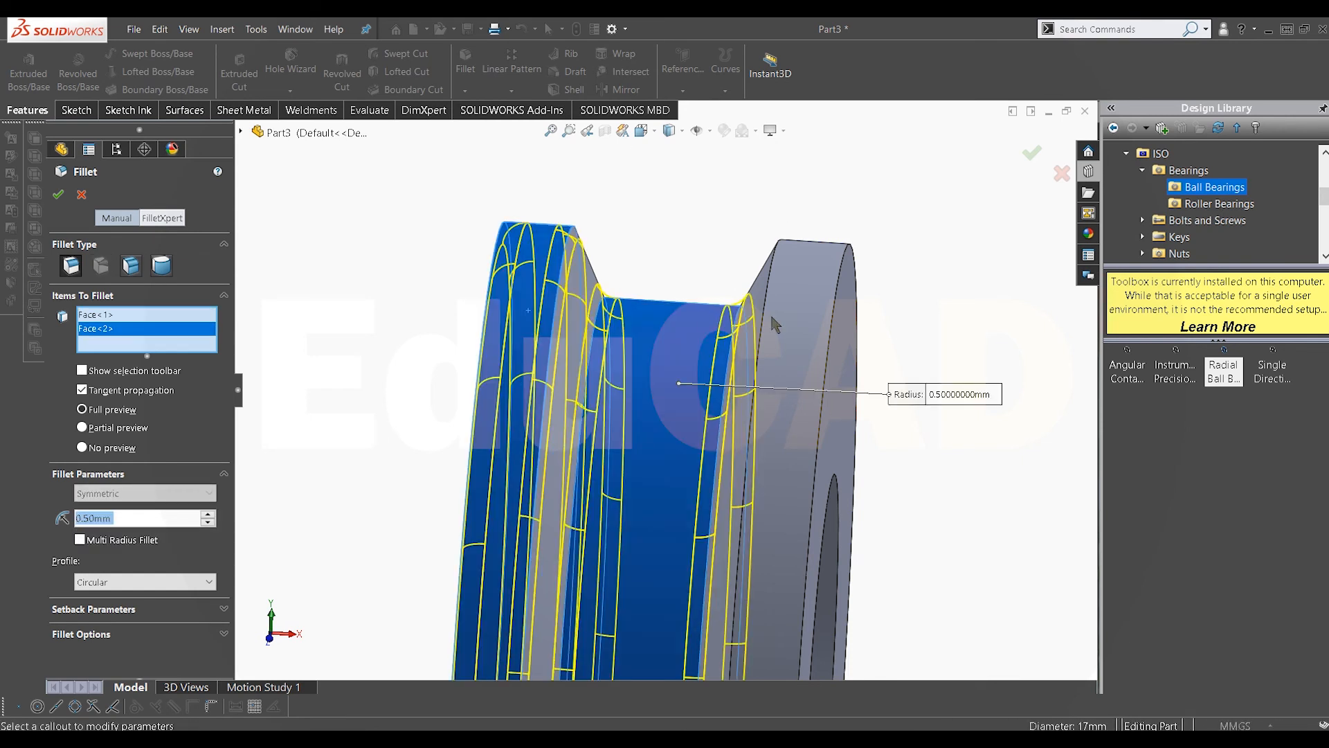
{"action": "left_click", "coordinate": [781, 320]}
{"action": "left_click", "coordinate": [59, 196]}
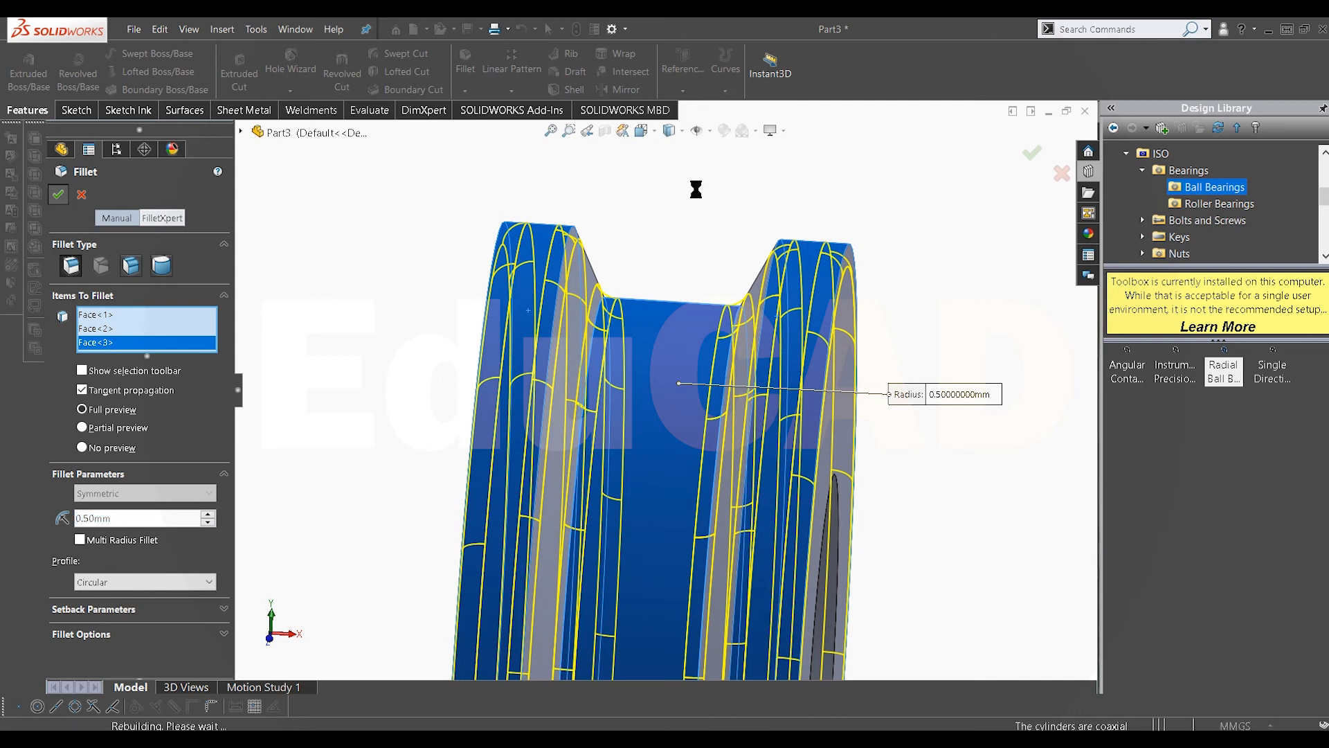
Step: Insert the Front Hub part into the new assembly
{"action": "scroll", "coordinate": [659, 450], "scroll_direction": "up", "scroll_amount": 2}
{"action": "middle_click_drag", "start_coordinate": [659, 453], "coordinate": [678, 476]}
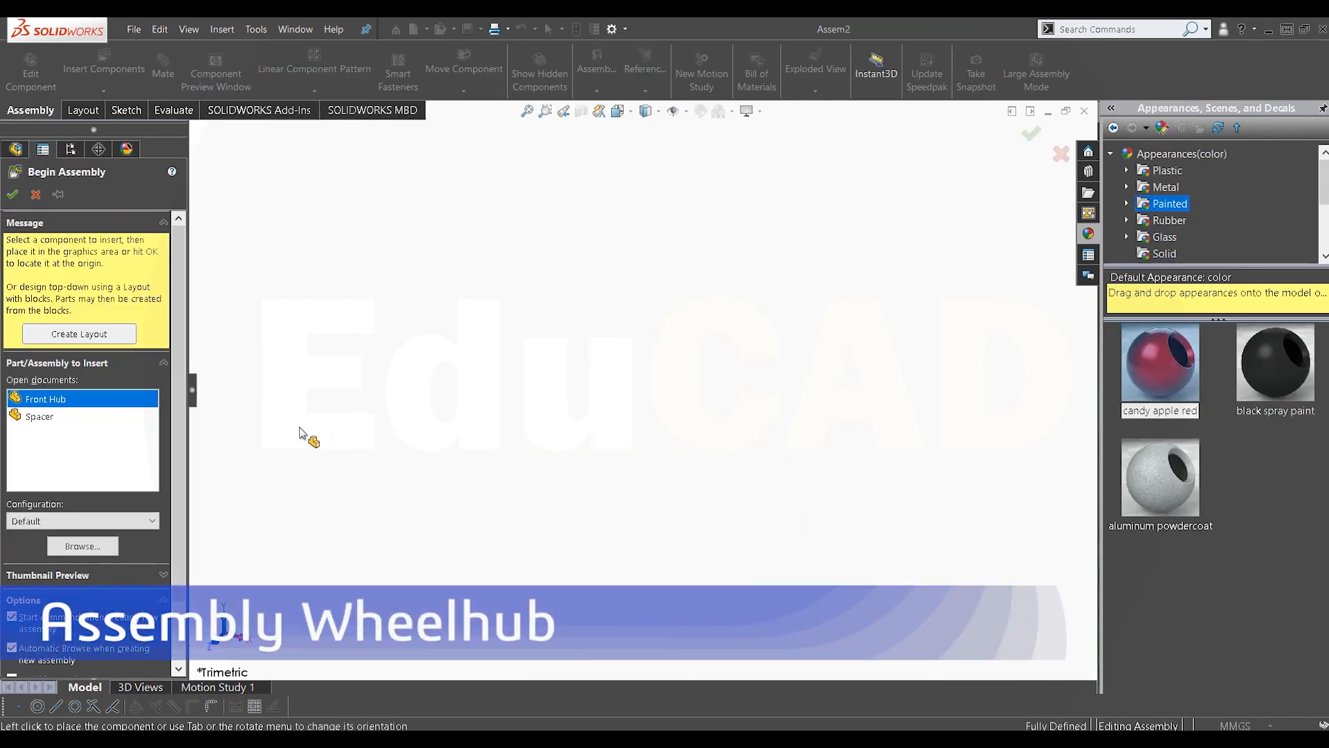
{"action": "left_click", "coordinate": [91, 403]}
{"action": "left_click", "coordinate": [82, 399]}
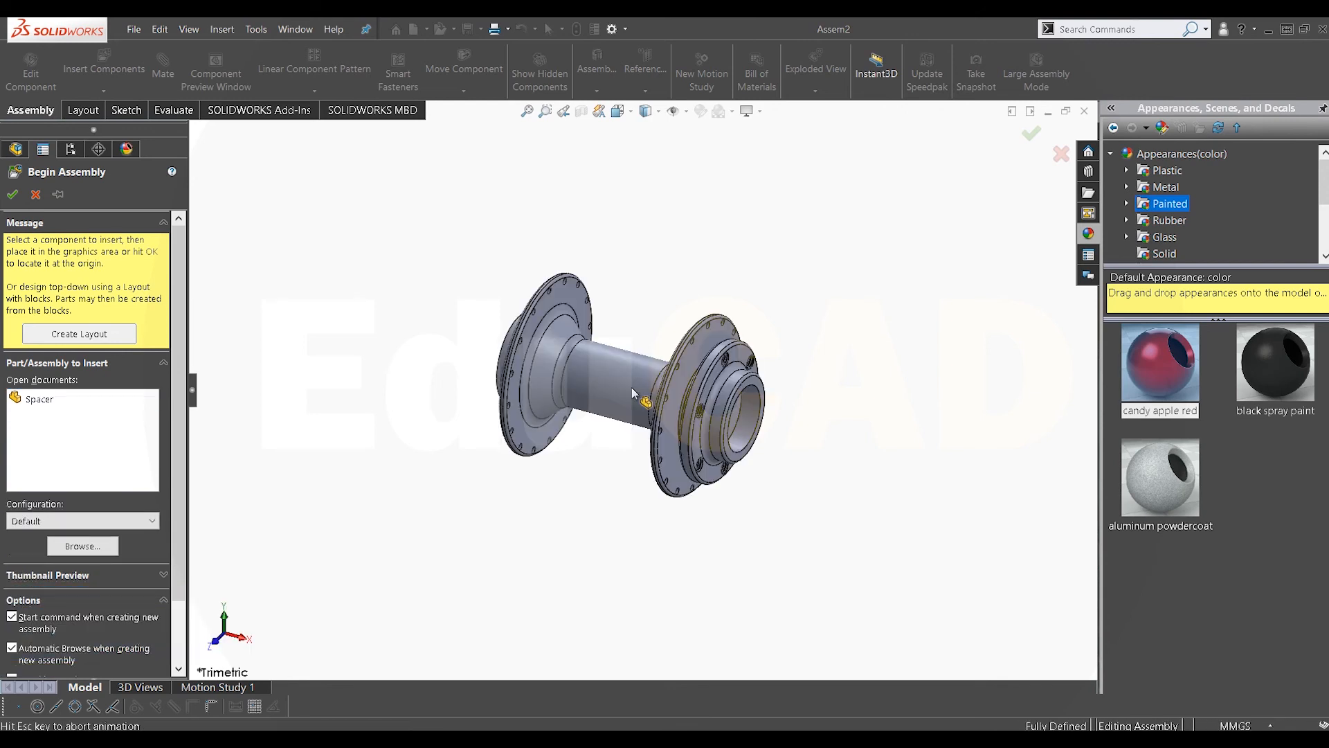
{"action": "left_click", "coordinate": [631, 389]}
{"action": "scroll", "coordinate": [643, 411], "scroll_direction": "down", "scroll_amount": 2}
{"action": "middle_click_drag", "start_coordinate": [643, 411], "coordinate": [616, 408]}
{"action": "scroll", "coordinate": [616, 409], "scroll_direction": "up", "scroll_amount": 1}
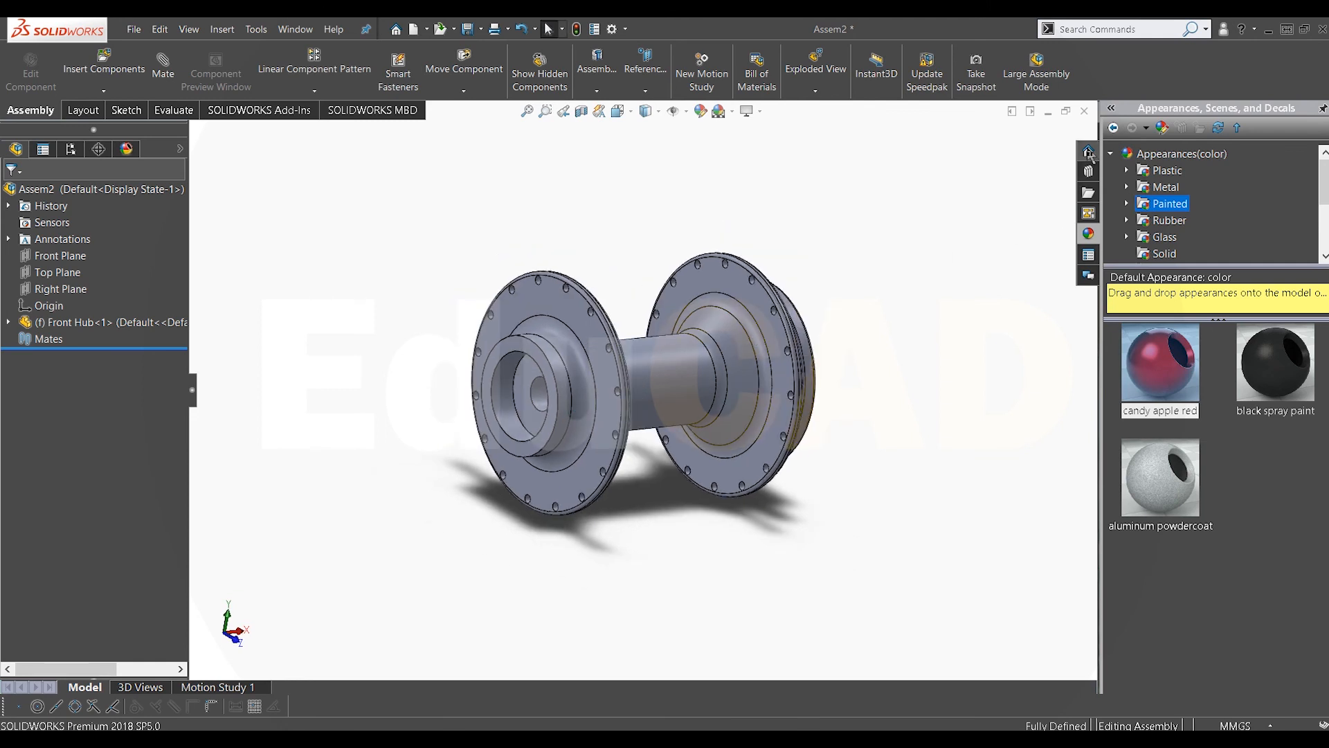
Step: Insert two size 1010 radial ball bearings from the Design Library, one beside each end of the hub
{"action": "left_click", "coordinate": [1088, 173]}
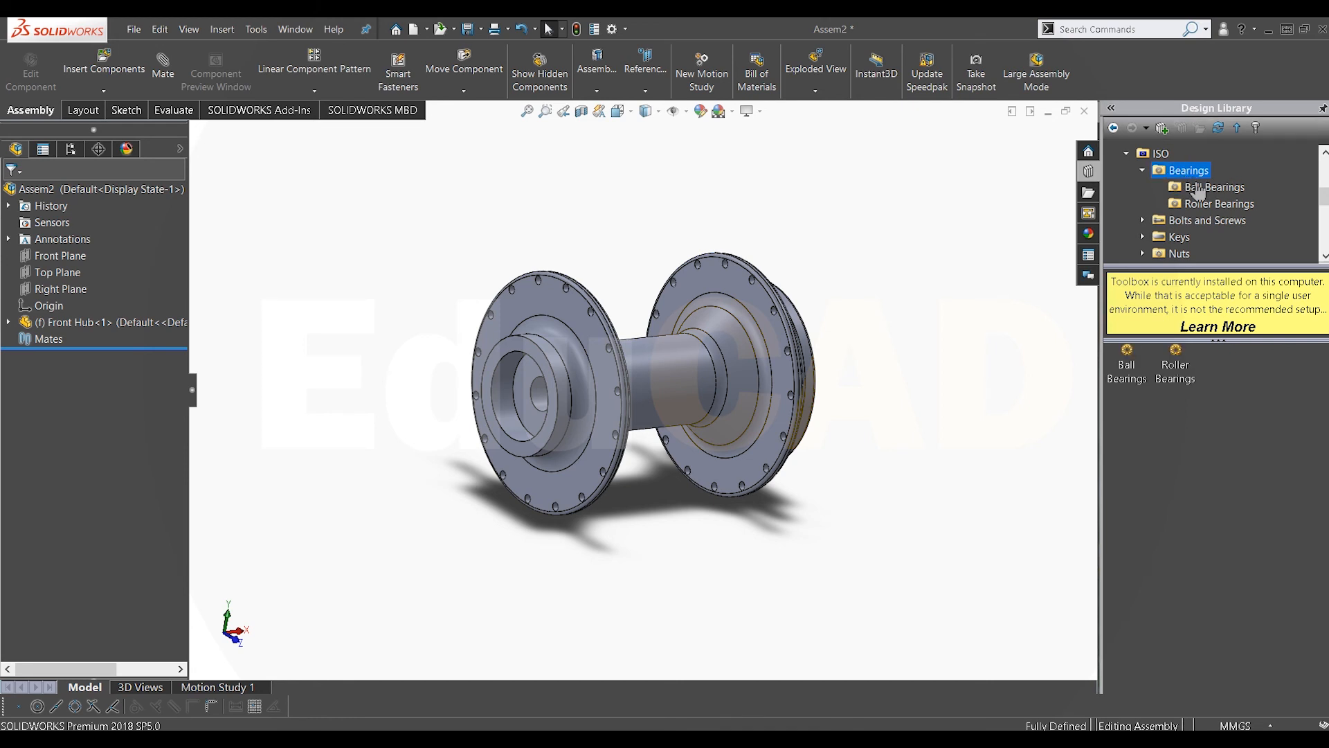
{"action": "left_click_drag", "start_coordinate": [1222, 362], "coordinate": [429, 459]}
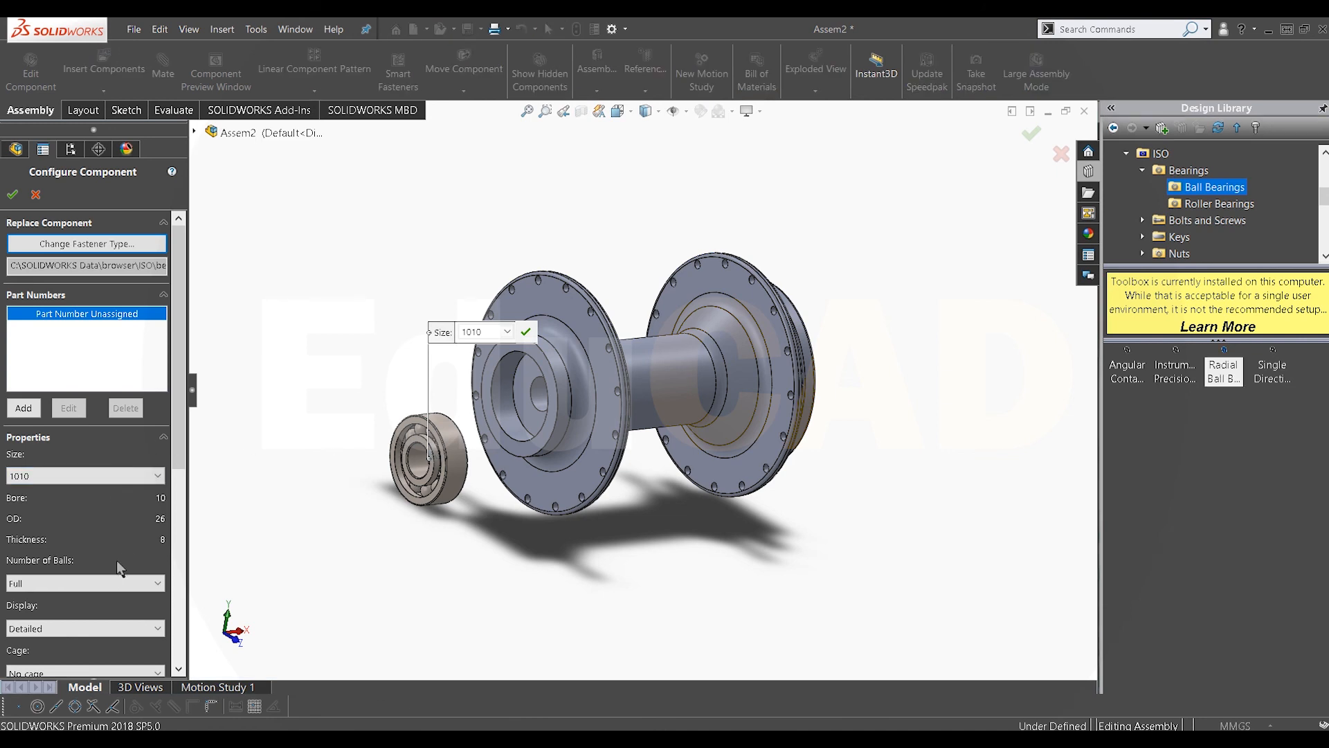
{"action": "left_click", "coordinate": [16, 195]}
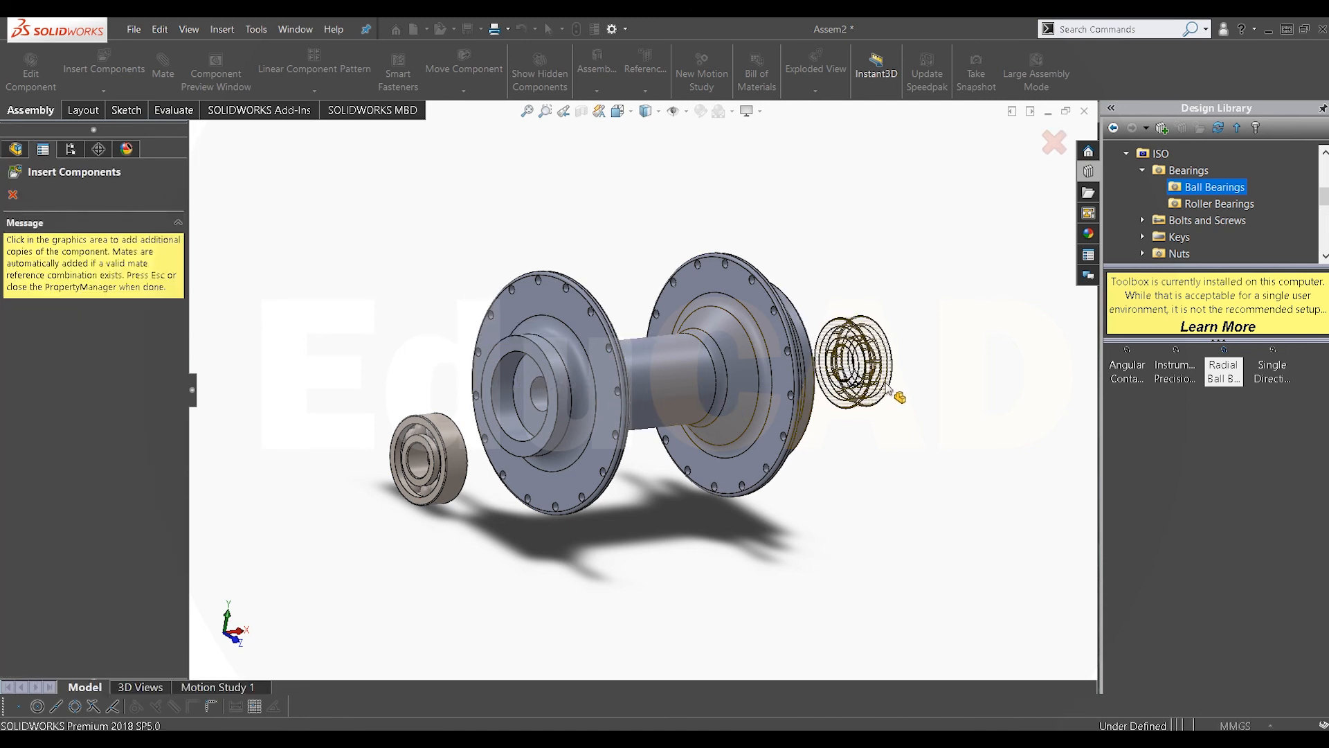
{"action": "left_click", "coordinate": [889, 390]}
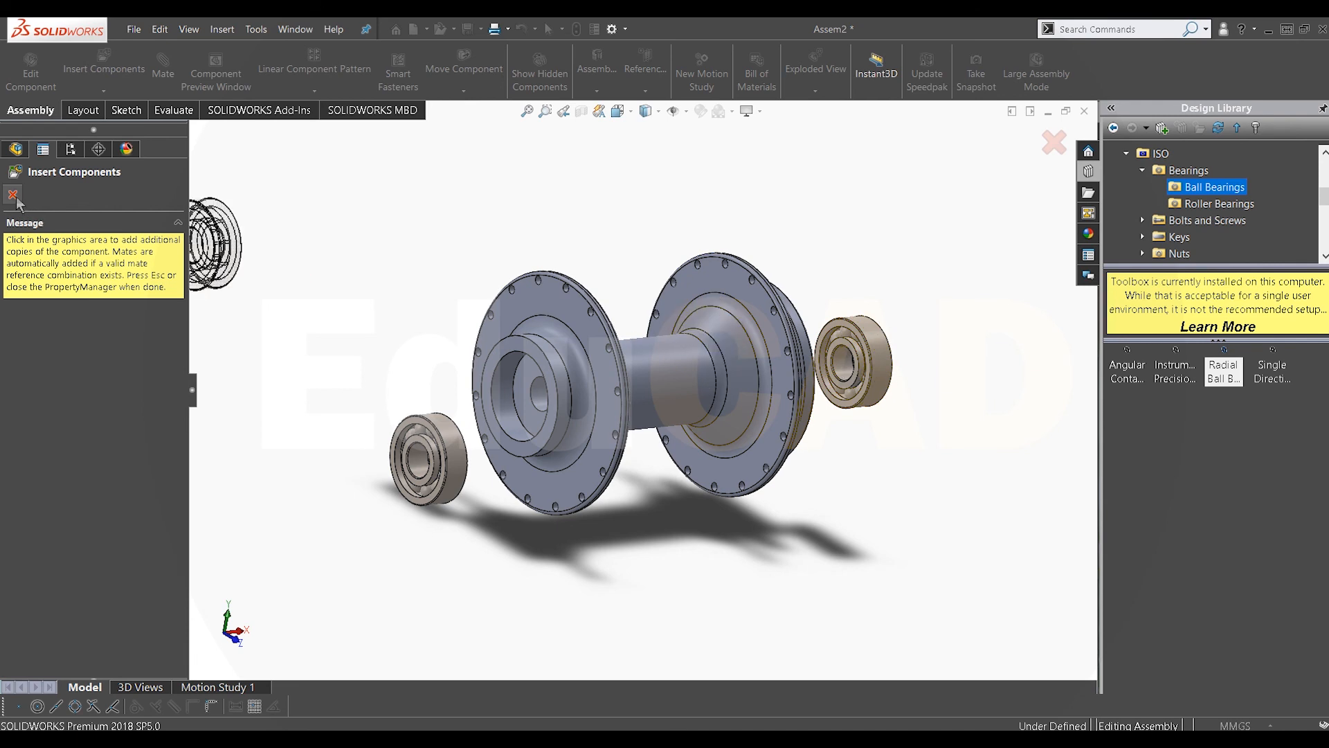
{"action": "left_click", "coordinate": [13, 195]}
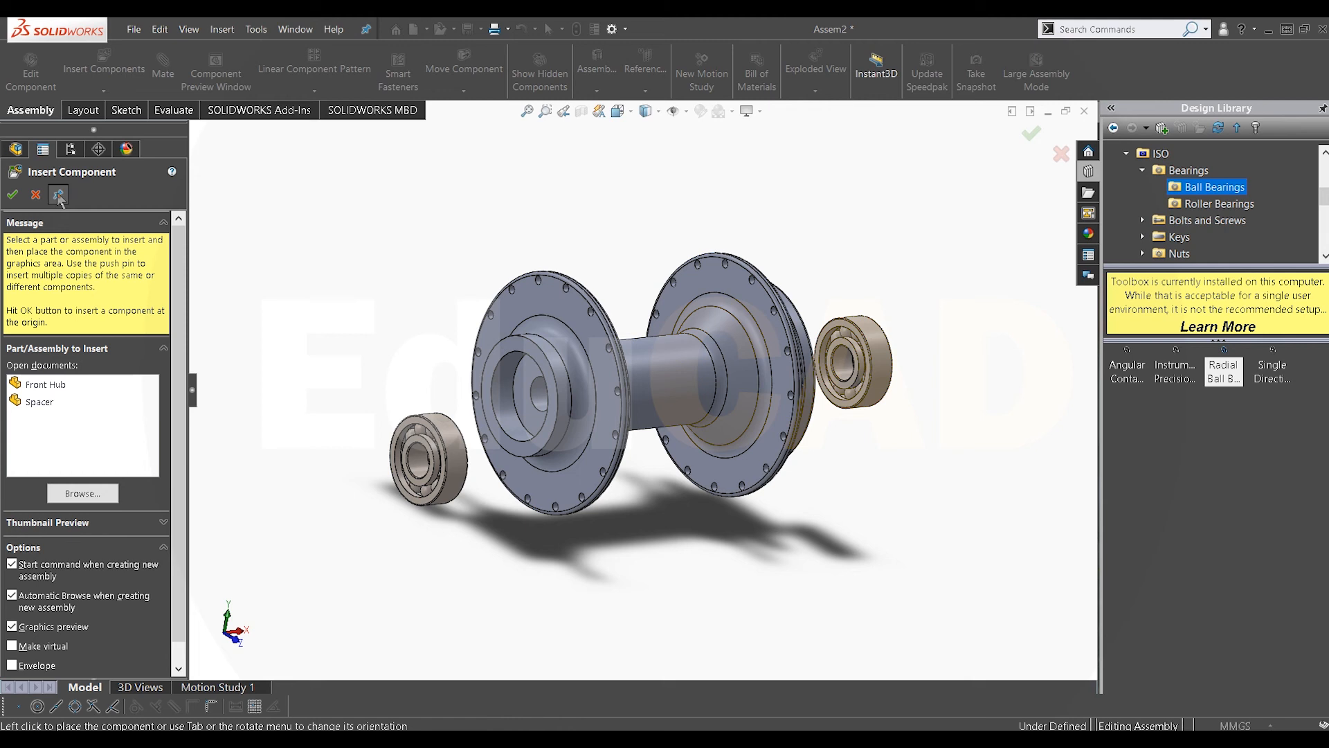
Step: Place two Spacer components into the assembly near the hub's ends
{"action": "left_click", "coordinate": [29, 401]}
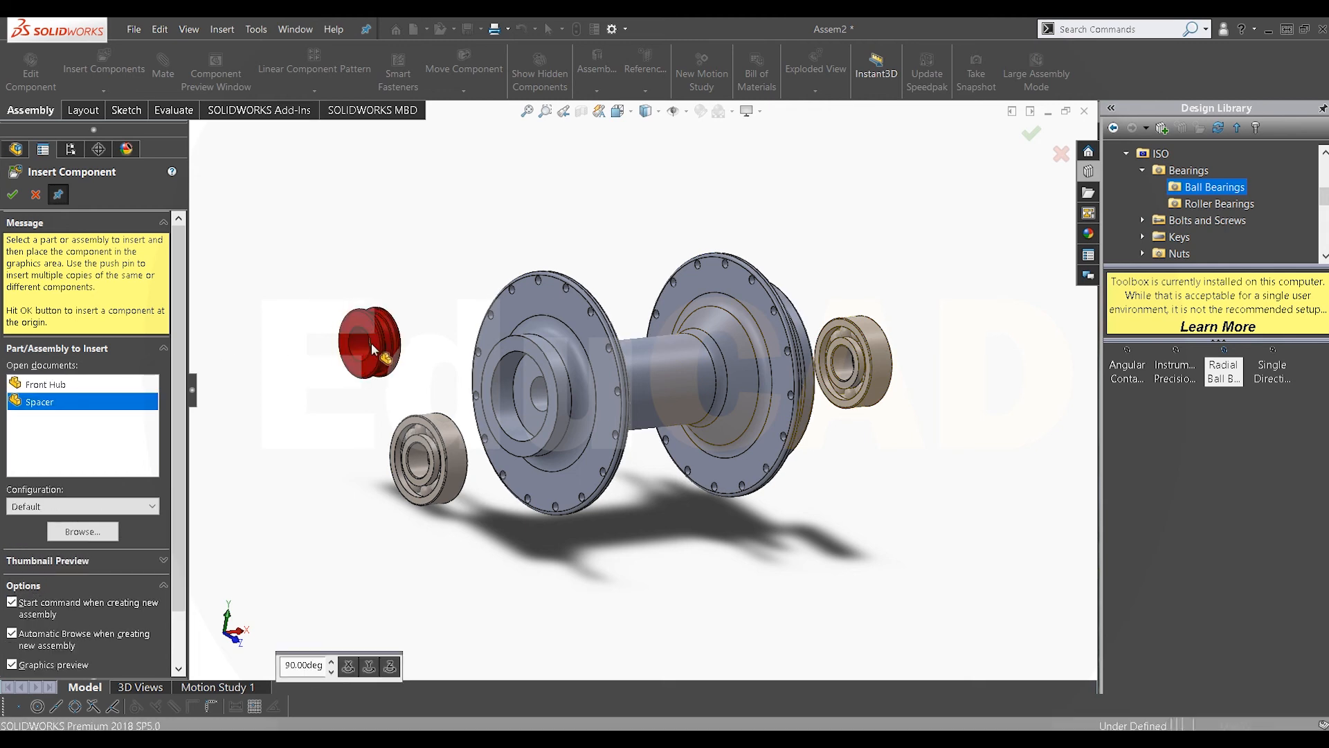
{"action": "left_click", "coordinate": [377, 350]}
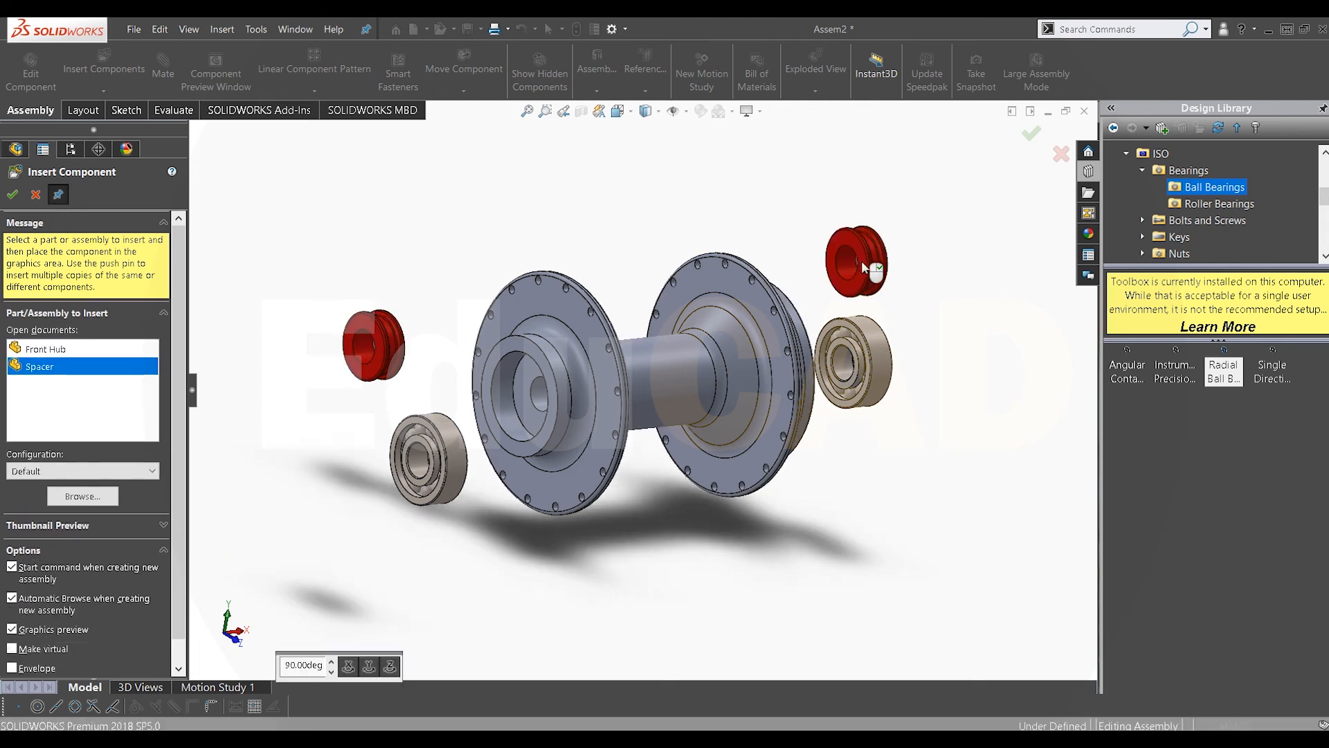
{"action": "left_click", "coordinate": [905, 262]}
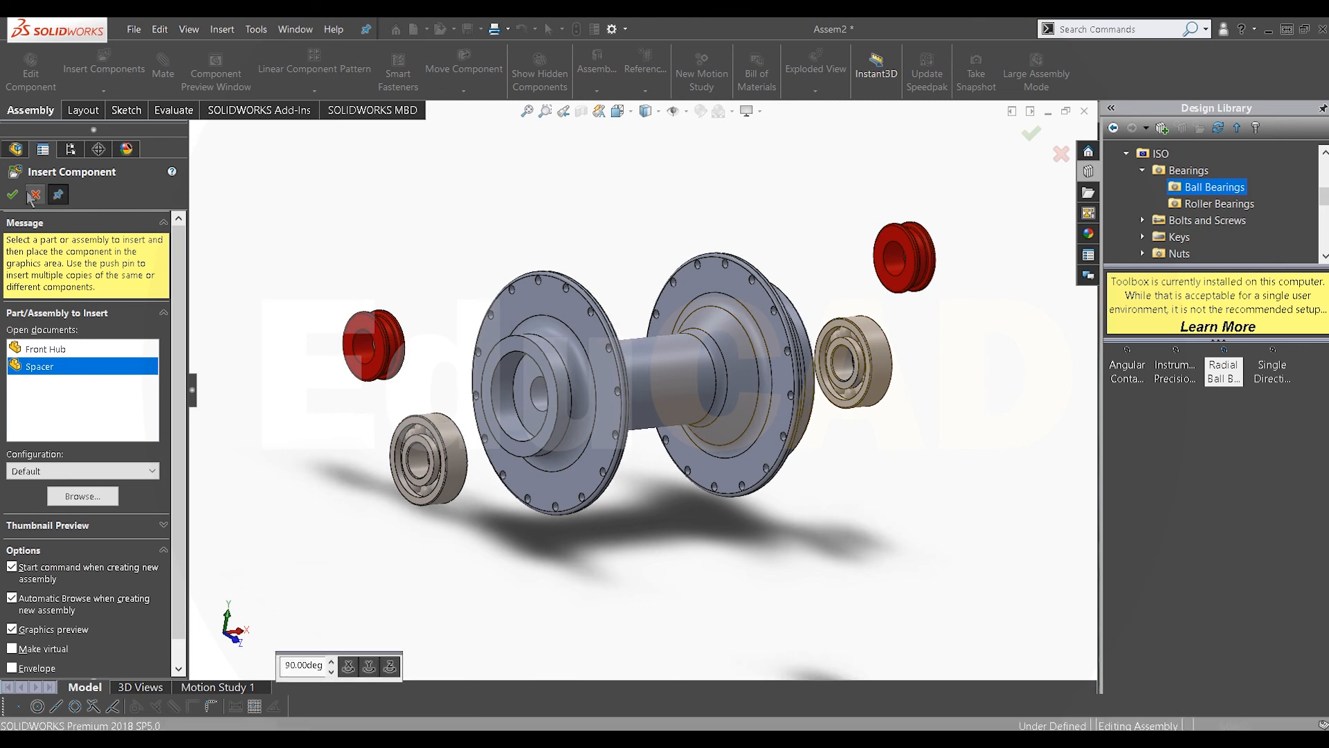
{"action": "left_click", "coordinate": [15, 196]}
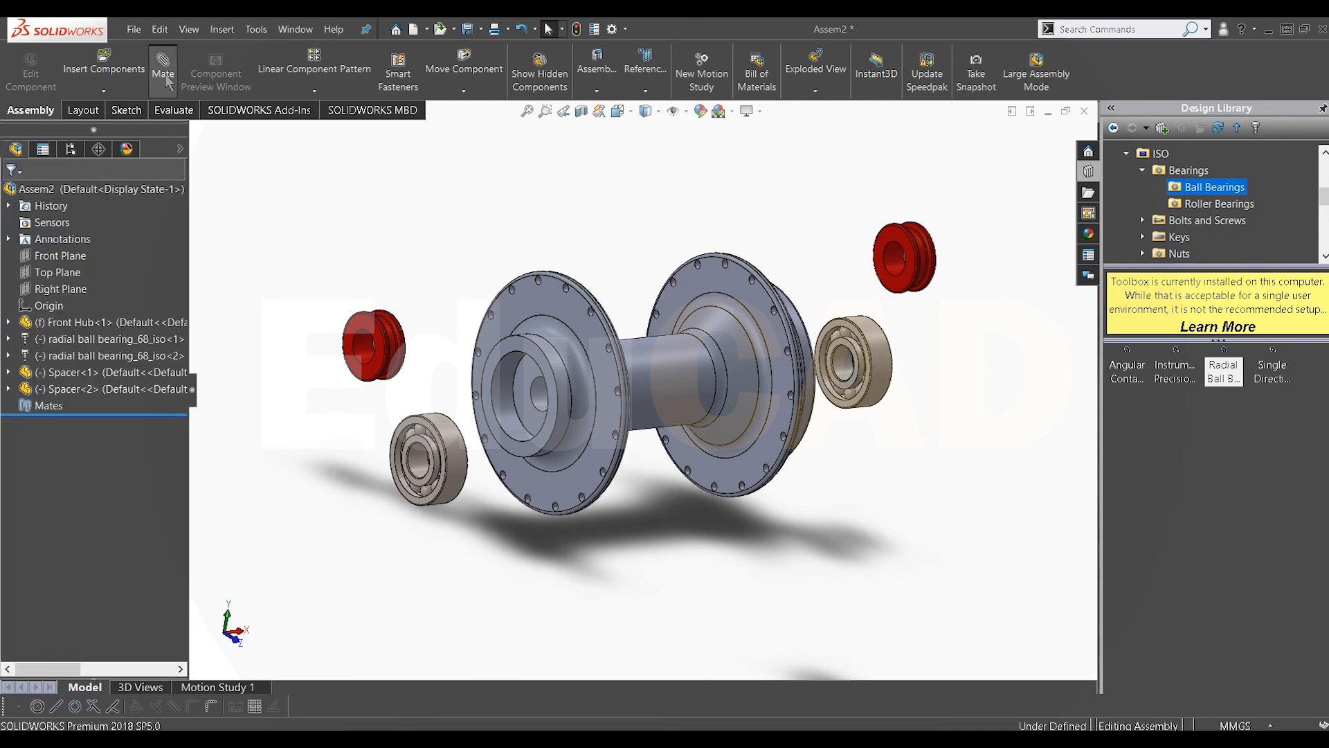
Step: Add a concentric mate between the left bearing's outer face and the hub's bearing bore
{"action": "scroll", "coordinate": [457, 435], "scroll_direction": "down", "scroll_amount": 2}
{"action": "left_click", "coordinate": [457, 434]}
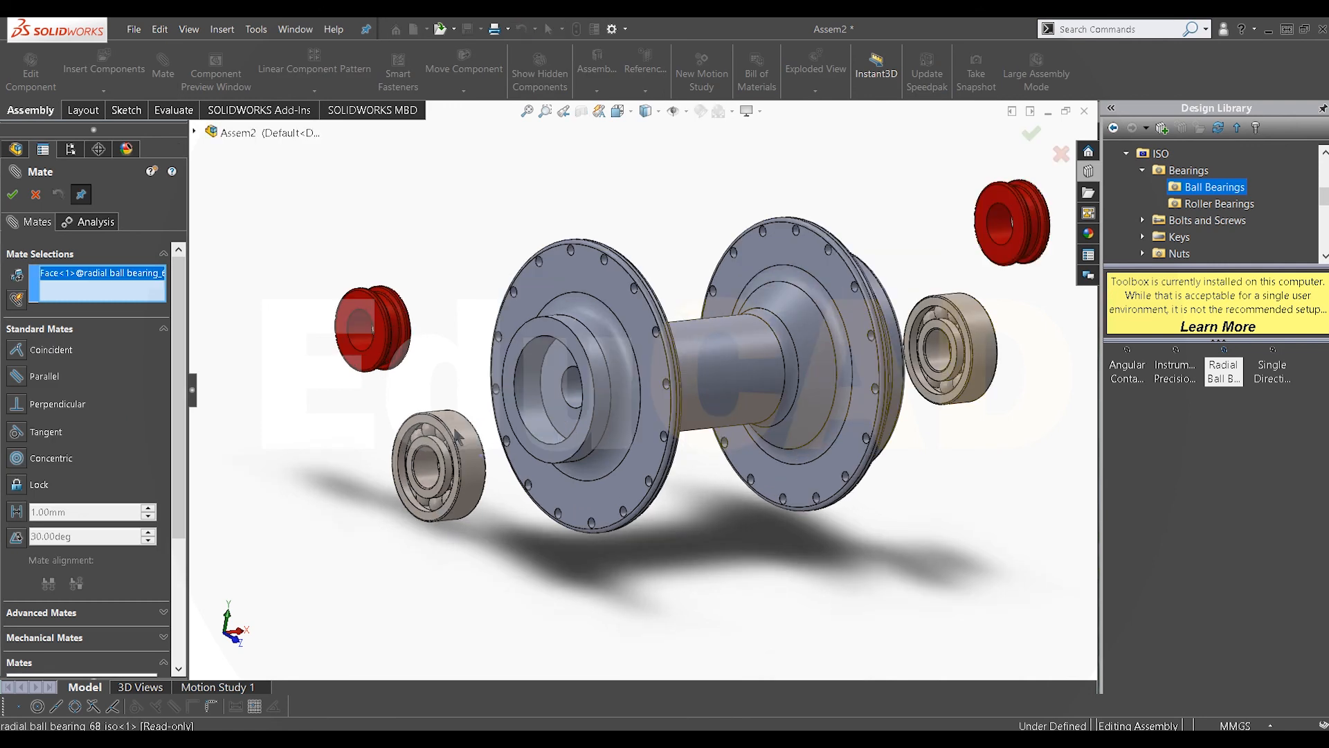
{"action": "left_click", "coordinate": [523, 392]}
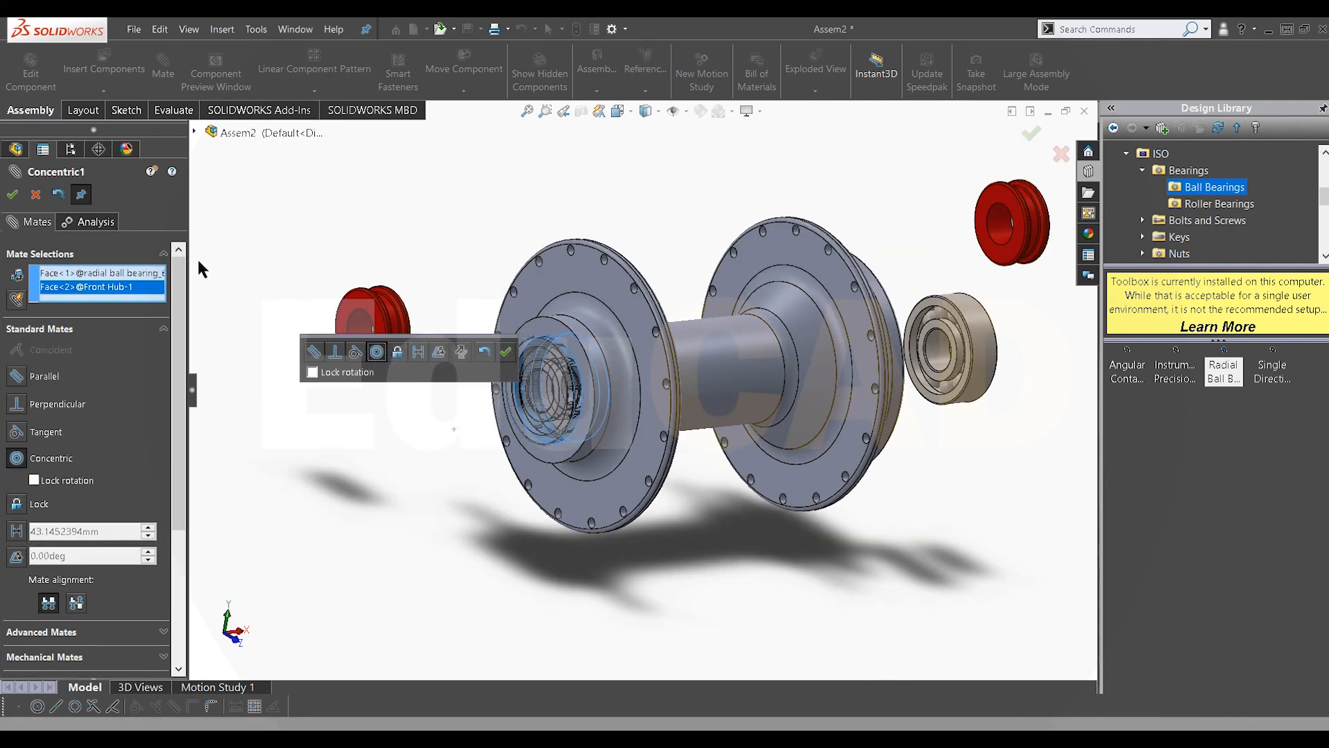
{"action": "left_click", "coordinate": [14, 195]}
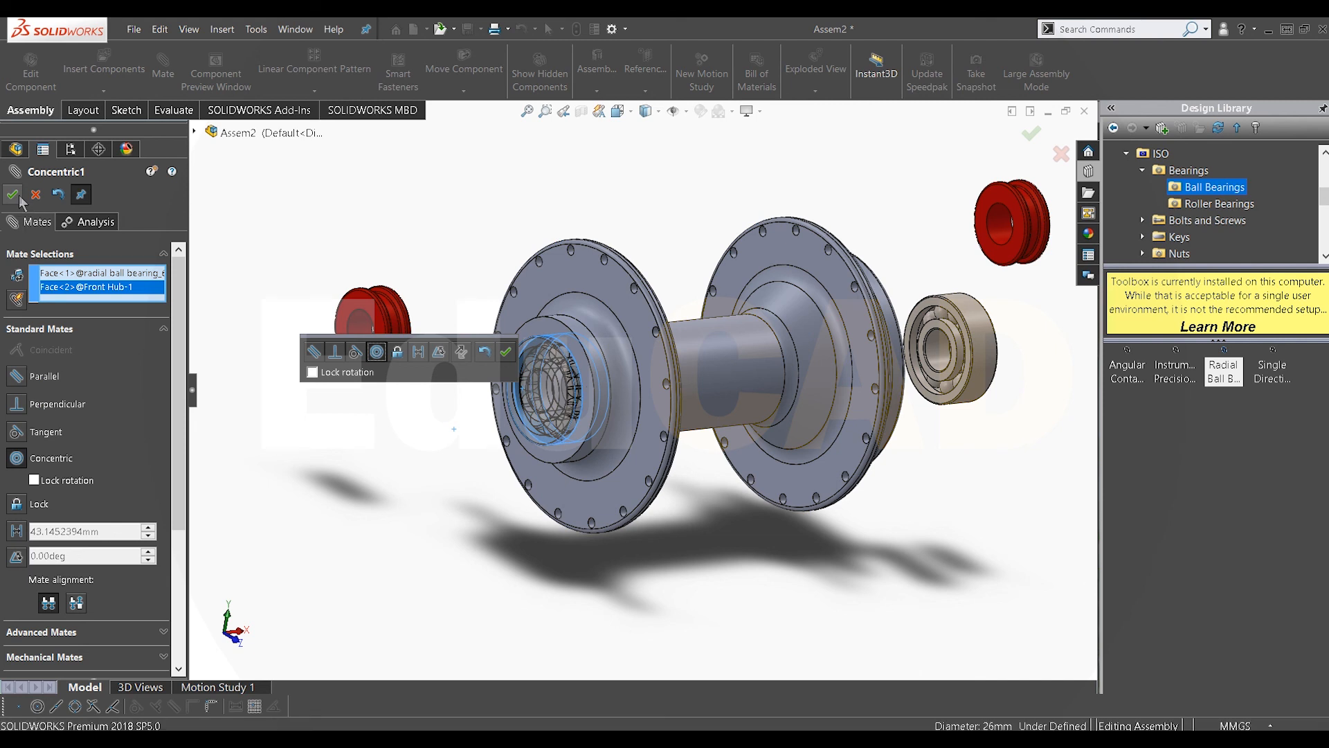
Step: Add a coincident mate between the left bearing's side face and the hub's bearing seat face
{"action": "scroll", "coordinate": [597, 379], "scroll_direction": "down", "scroll_amount": 5}
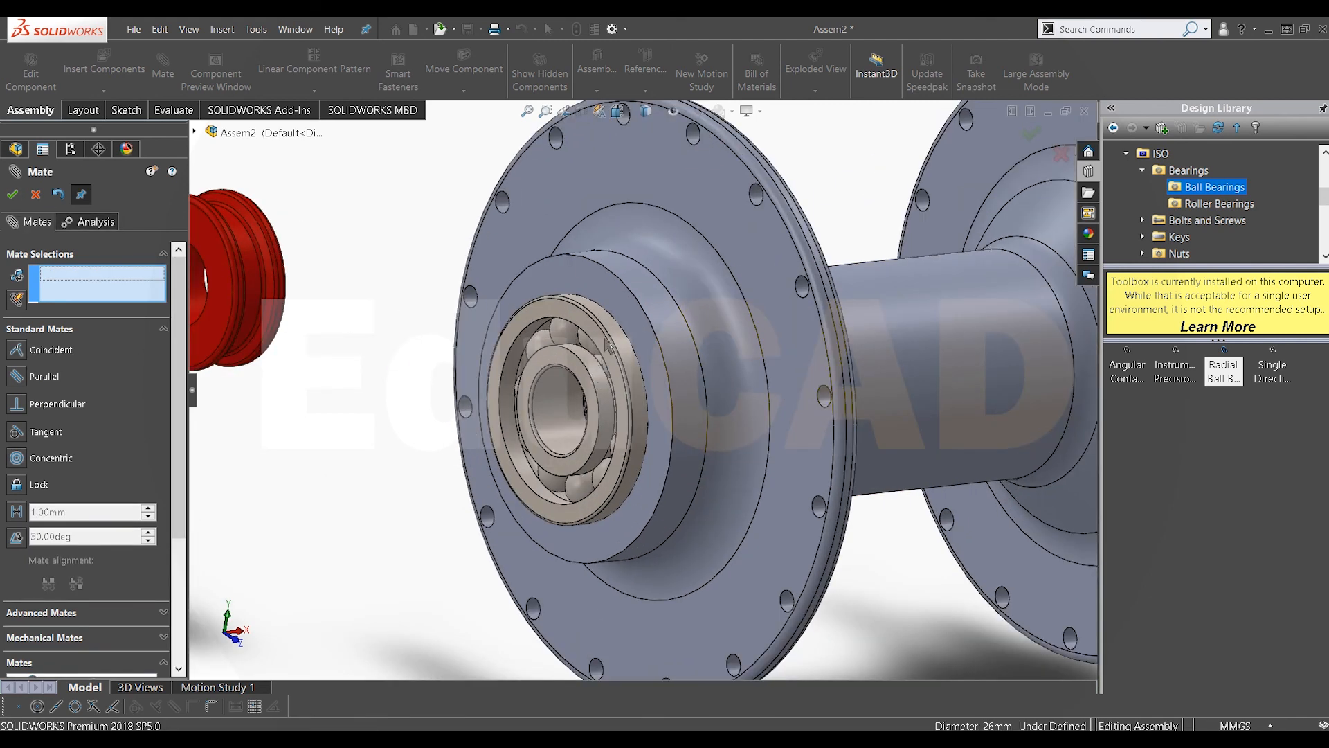
{"action": "left_click", "coordinate": [608, 345]}
{"action": "left_click", "coordinate": [628, 320]}
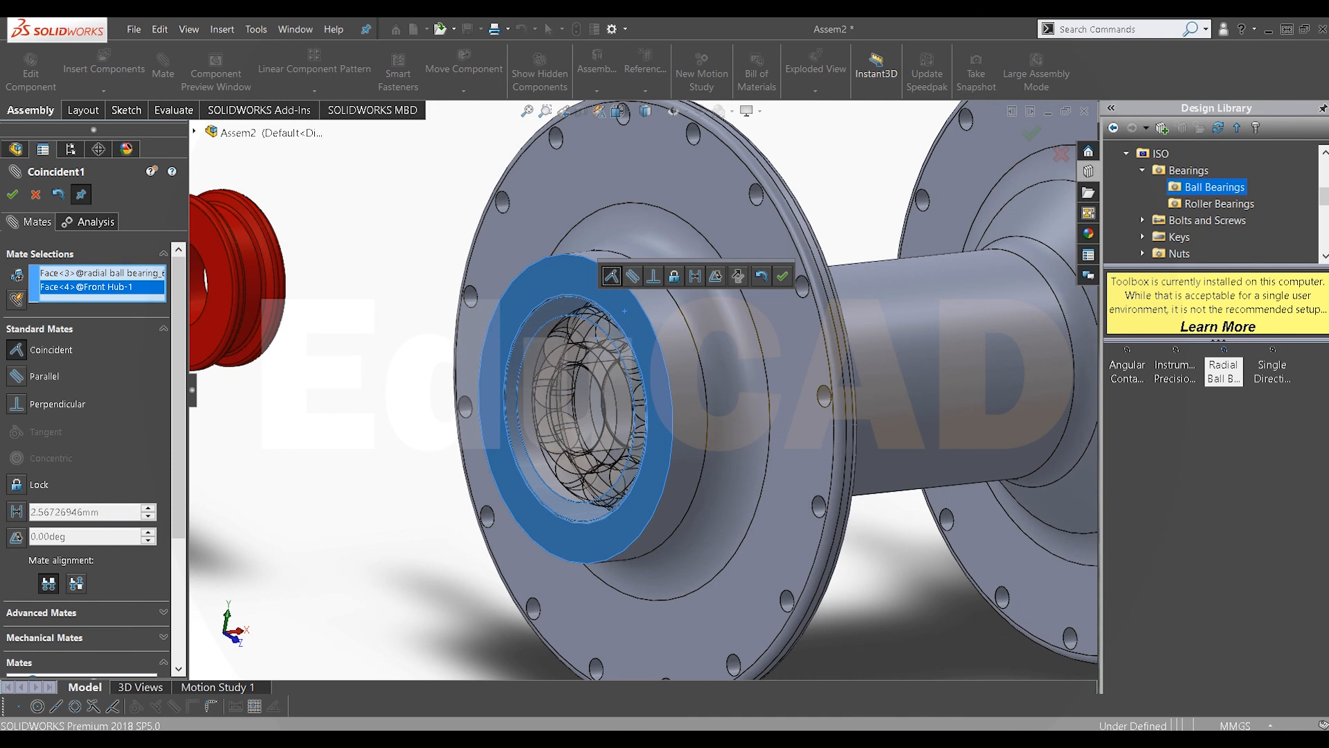
{"action": "left_click", "coordinate": [14, 195]}
Step: Add a concentric mate between the right bearing and the hub's right bearing bore
{"action": "scroll", "coordinate": [552, 341], "scroll_direction": "up", "scroll_amount": 5}
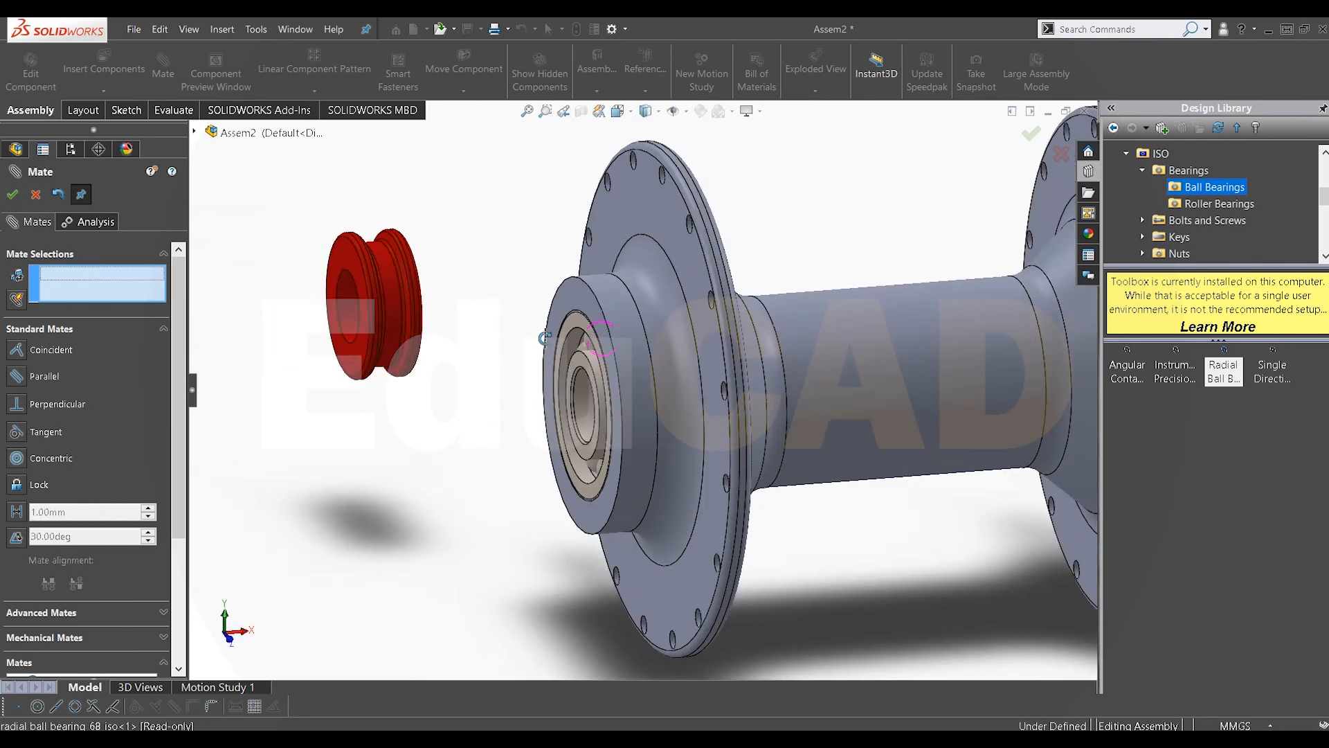
{"action": "scroll", "coordinate": [609, 340], "scroll_direction": "up", "scroll_amount": 3}
{"action": "middle_click_drag", "start_coordinate": [552, 340], "coordinate": [641, 324]}
{"action": "scroll", "coordinate": [799, 367], "scroll_direction": "down", "scroll_amount": 2}
{"action": "scroll", "coordinate": [798, 366], "scroll_direction": "down", "scroll_amount": 5}
{"action": "left_click", "coordinate": [759, 338]}
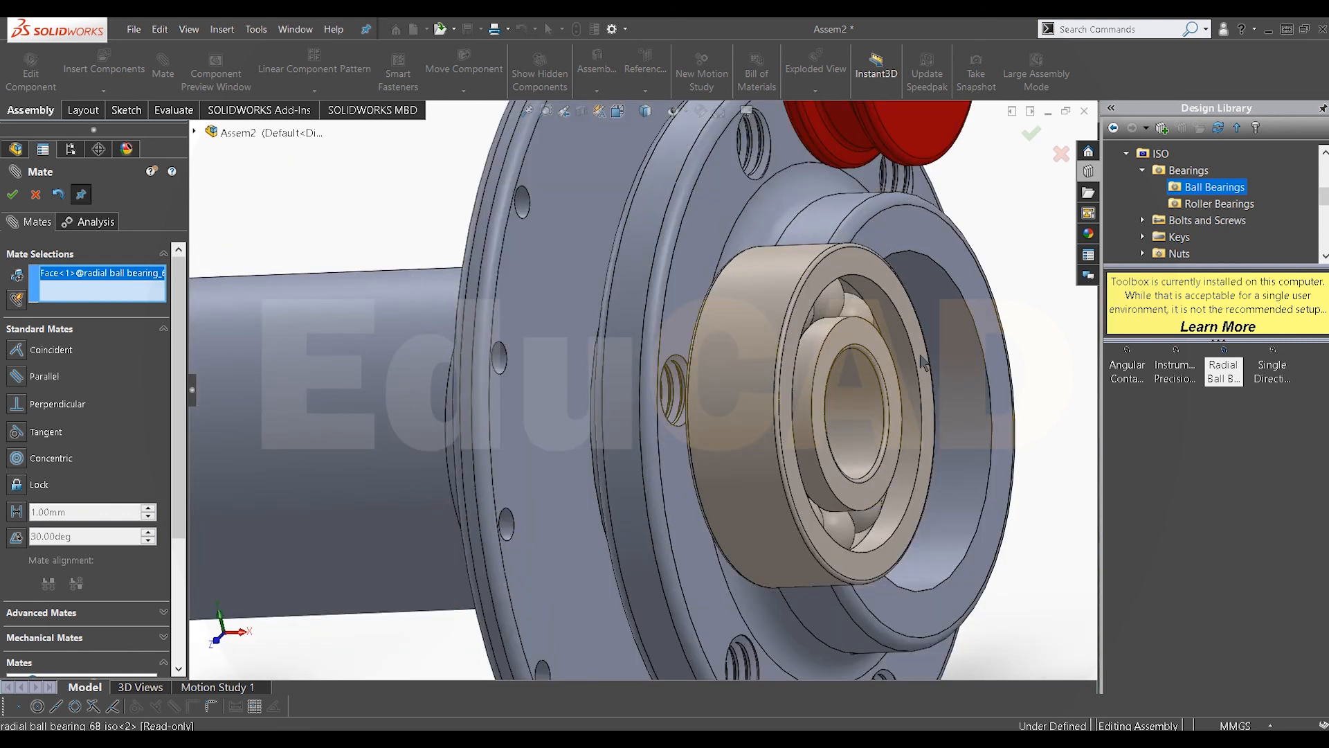
{"action": "left_click", "coordinate": [943, 347]}
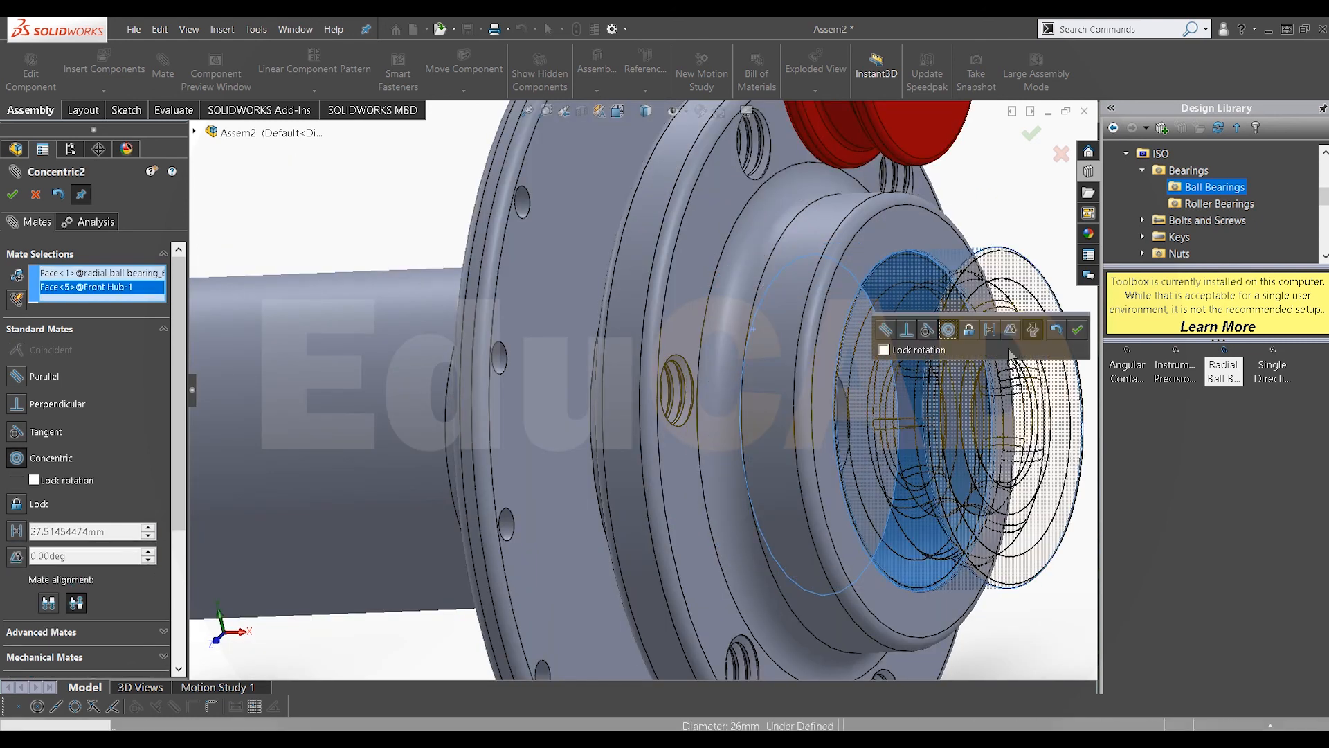
{"action": "left_click", "coordinate": [1076, 331]}
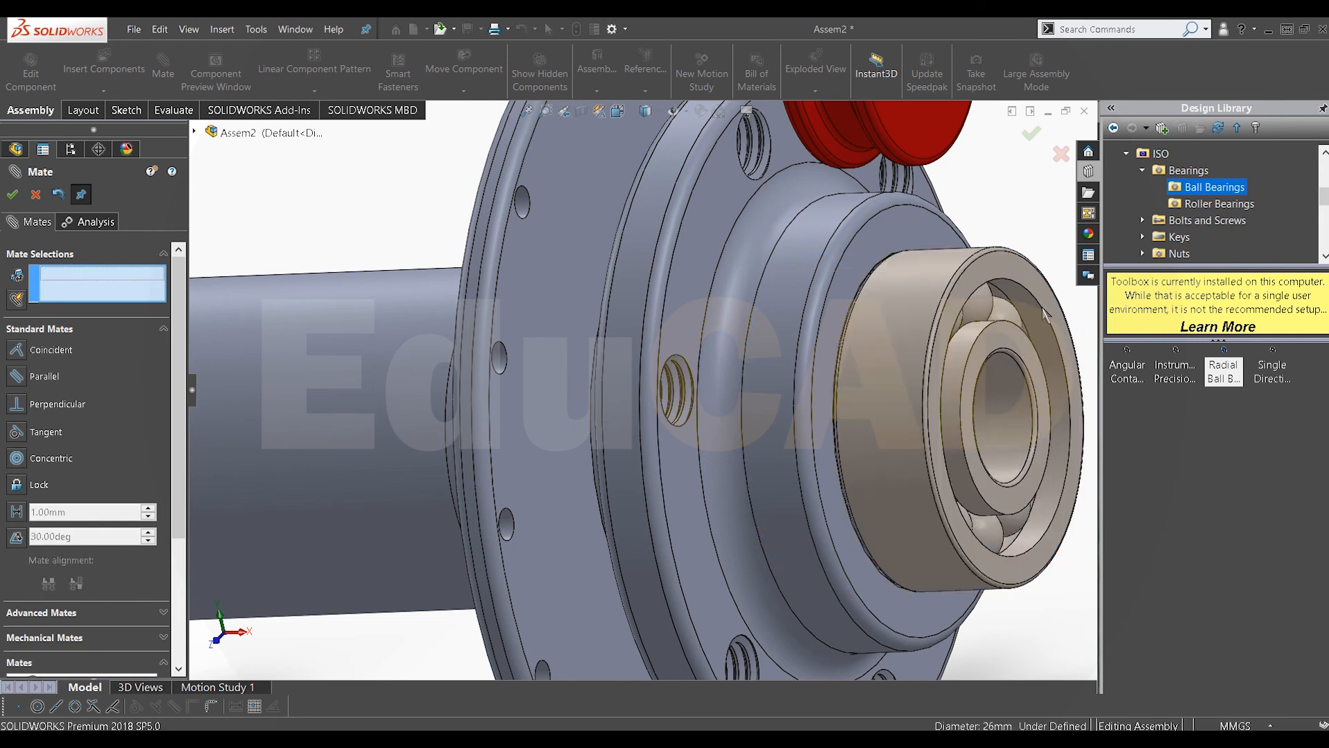
Step: Add a coincident mate between the right bearing's side face and the hub's right seat face
{"action": "left_click", "coordinate": [1009, 278]}
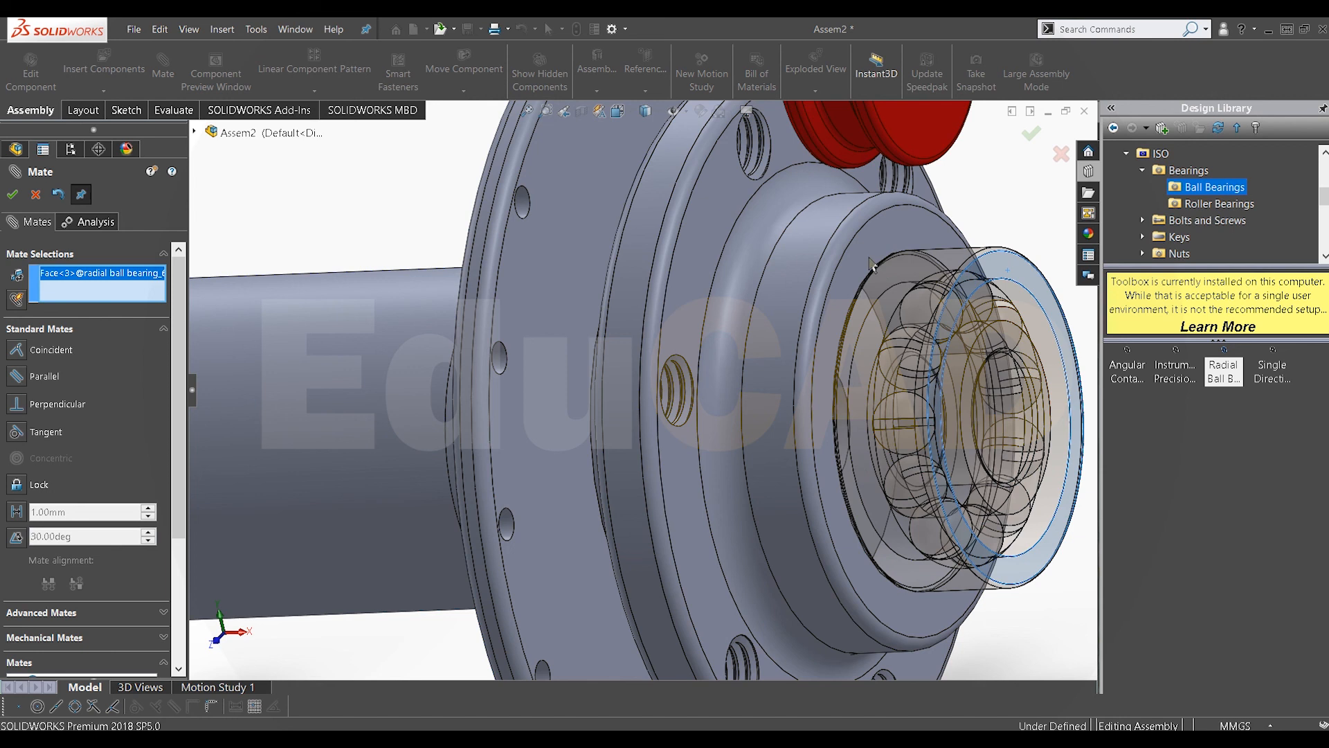
{"action": "scroll", "coordinate": [870, 266], "scroll_direction": "up", "scroll_amount": 2}
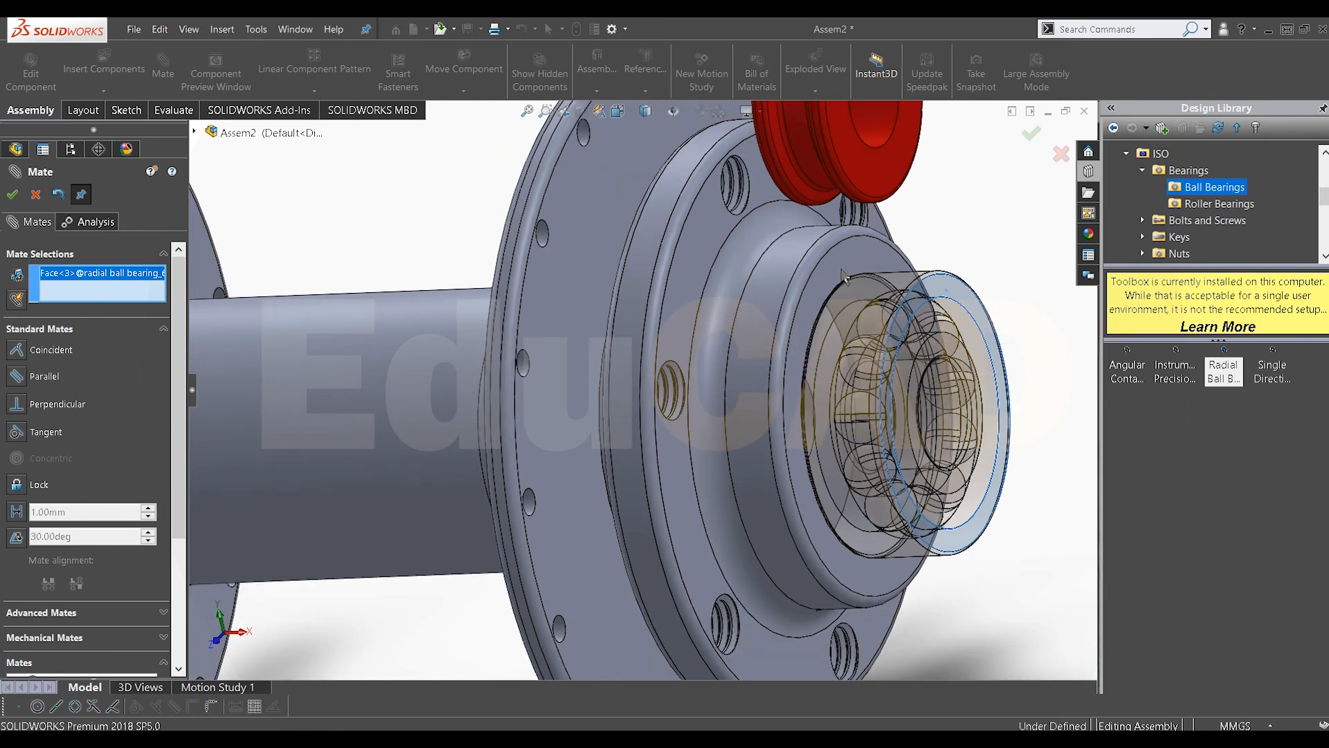
{"action": "middle_click_drag", "start_coordinate": [833, 279], "coordinate": [953, 374]}
{"action": "left_click", "coordinate": [943, 372]}
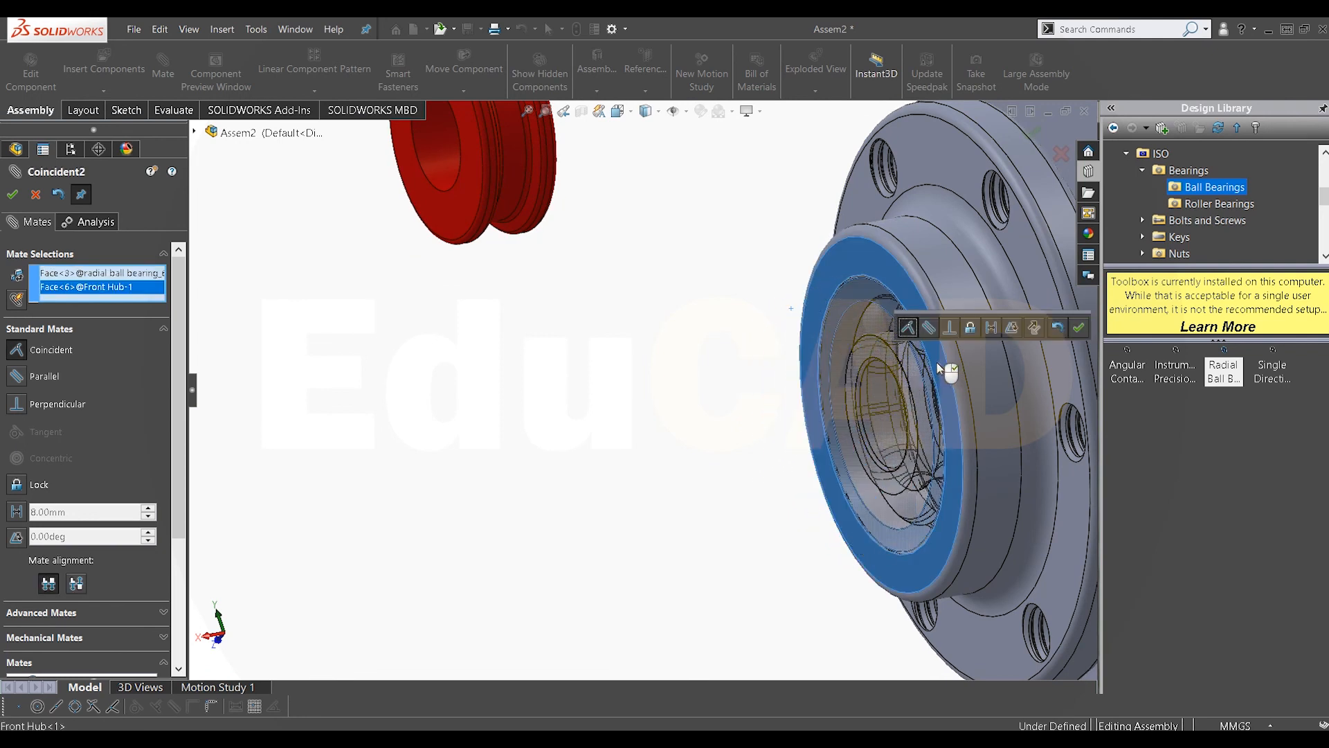
{"action": "left_click", "coordinate": [11, 196]}
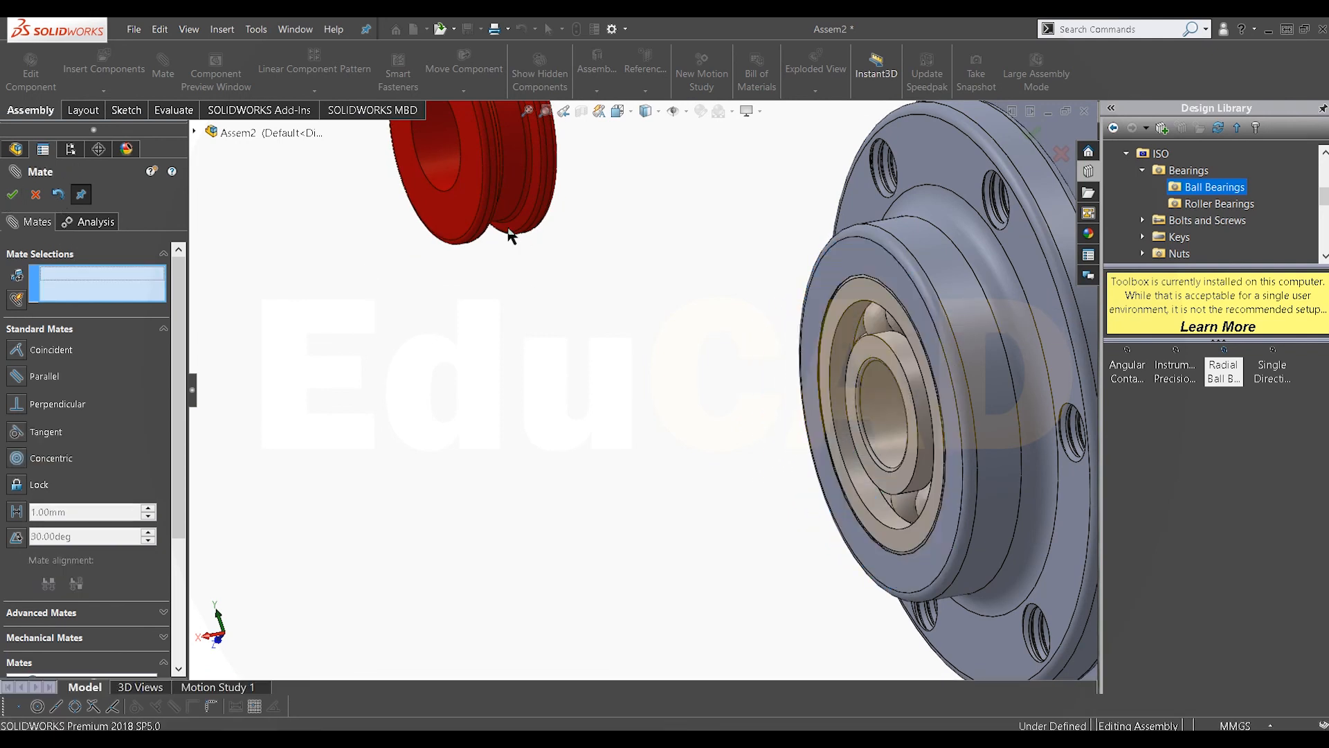
Step: Add a concentric mate between the second spacer's bore and the visible bearing's inner bore
{"action": "left_click", "coordinate": [439, 159]}
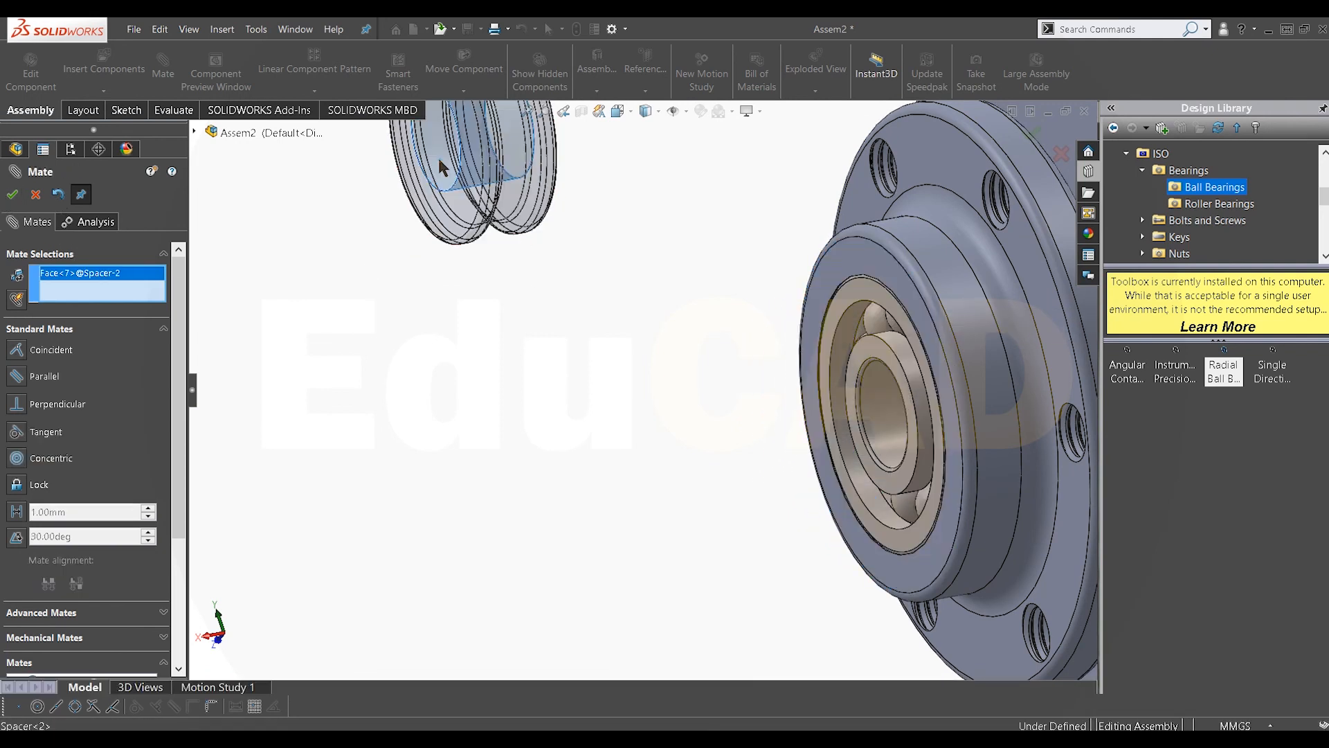
{"action": "left_click", "coordinate": [874, 417]}
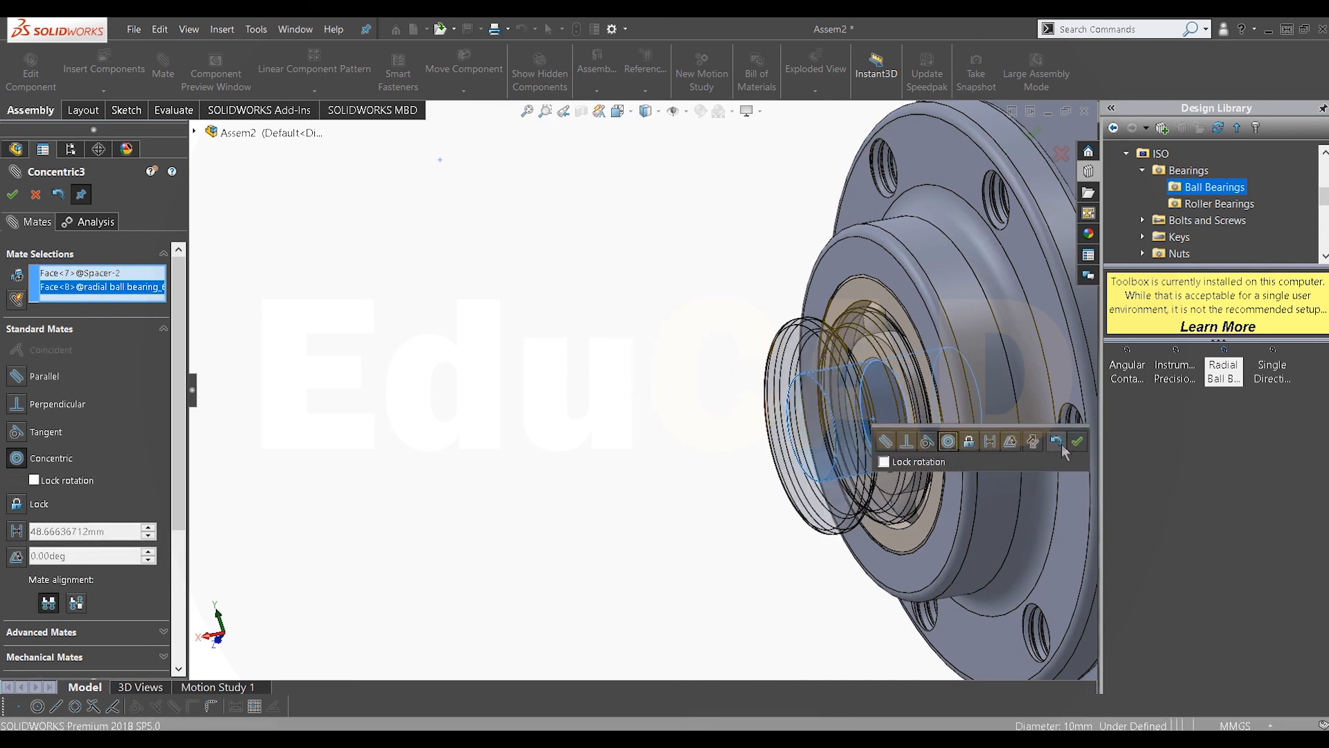
{"action": "left_click", "coordinate": [1077, 441]}
Step: Add a coincident mate between the first spacer's flange face and the hub's opposite end face
{"action": "middle_click_drag", "start_coordinate": [796, 409], "coordinate": [846, 419]}
{"action": "scroll", "coordinate": [845, 418], "scroll_direction": "down", "scroll_amount": 8}
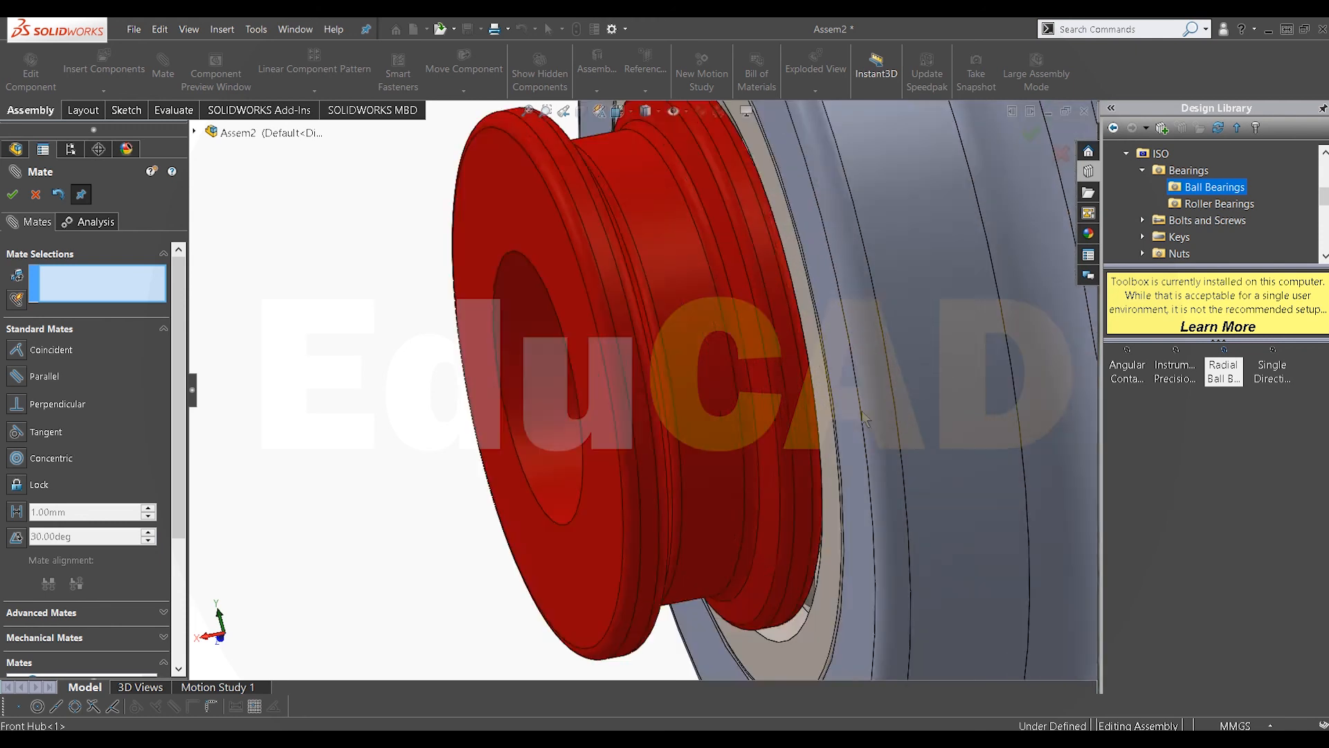
{"action": "scroll", "coordinate": [771, 417], "scroll_direction": "up", "scroll_amount": 10}
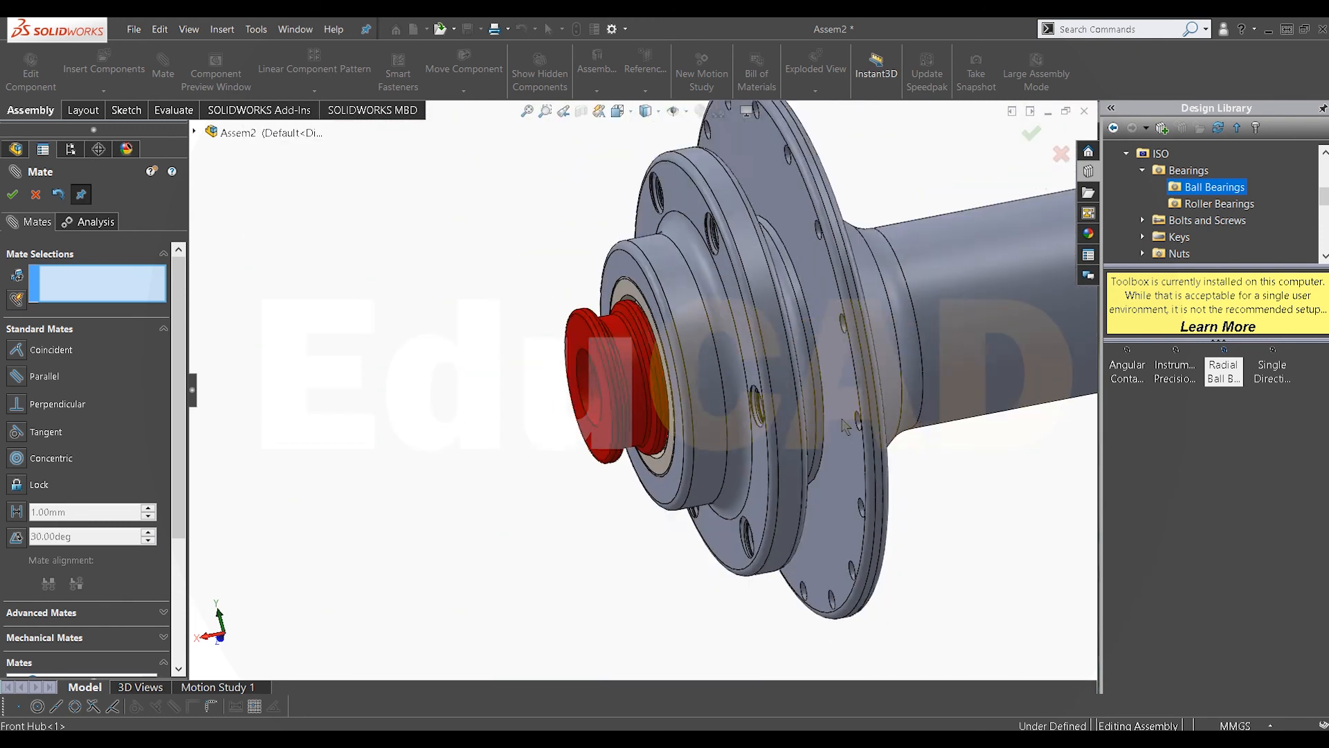
{"action": "middle_click_drag", "start_coordinate": [811, 365], "coordinate": [871, 324]}
{"action": "scroll", "coordinate": [905, 290], "scroll_direction": "down", "scroll_amount": 4}
{"action": "left_click", "coordinate": [823, 317]}
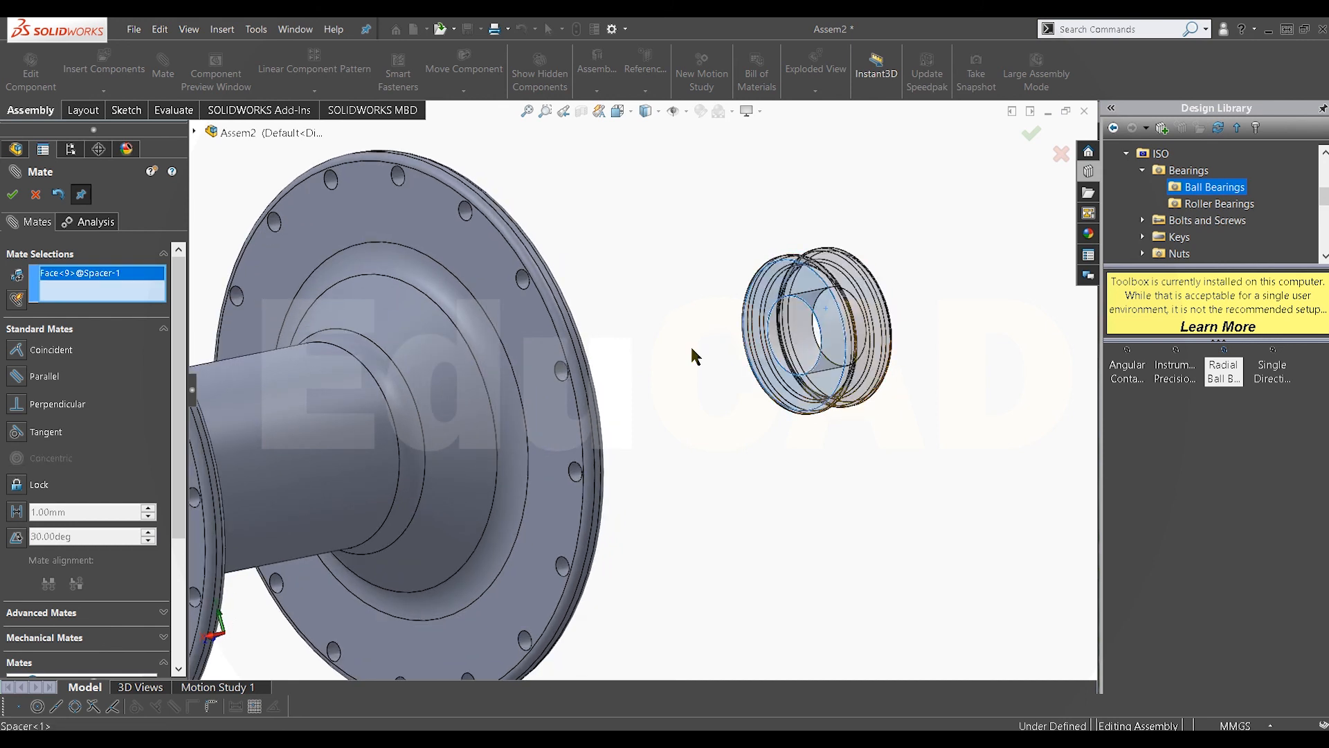
{"action": "middle_click_drag", "start_coordinate": [728, 341], "coordinate": [739, 206]}
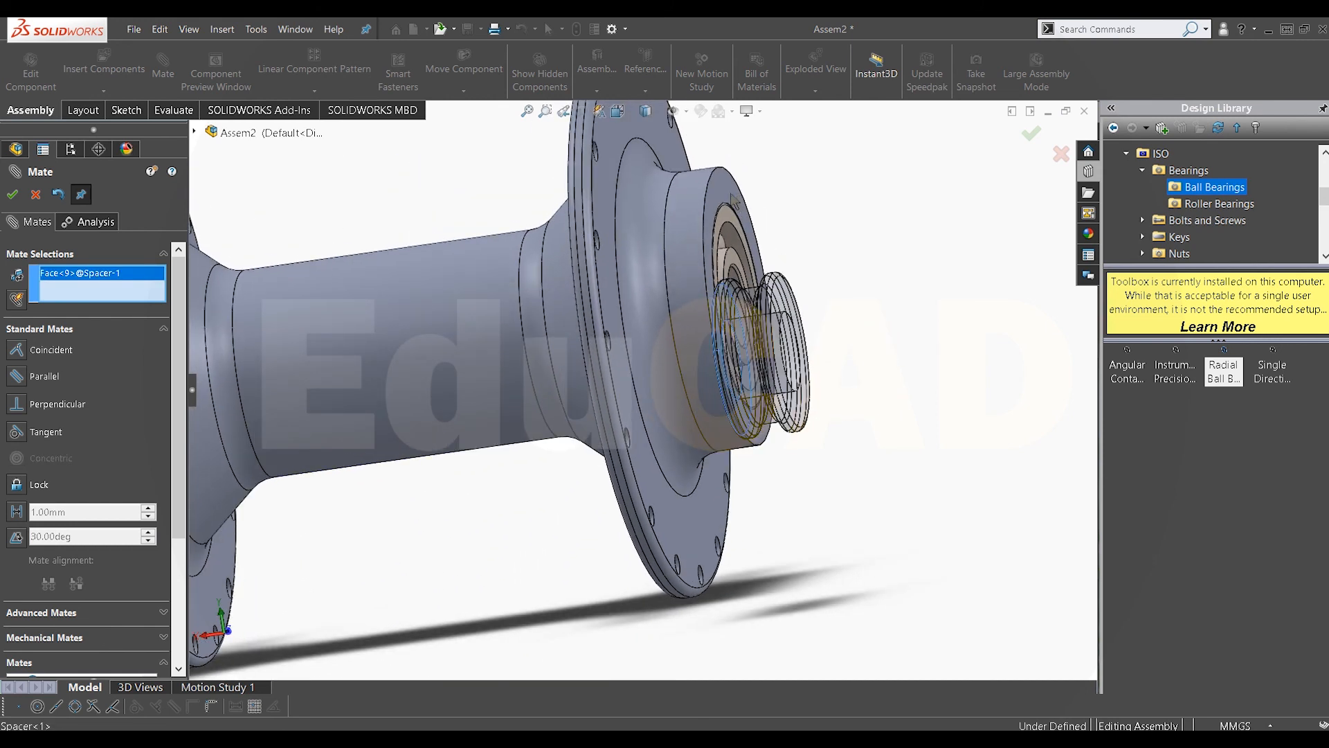
{"action": "left_click", "coordinate": [732, 200]}
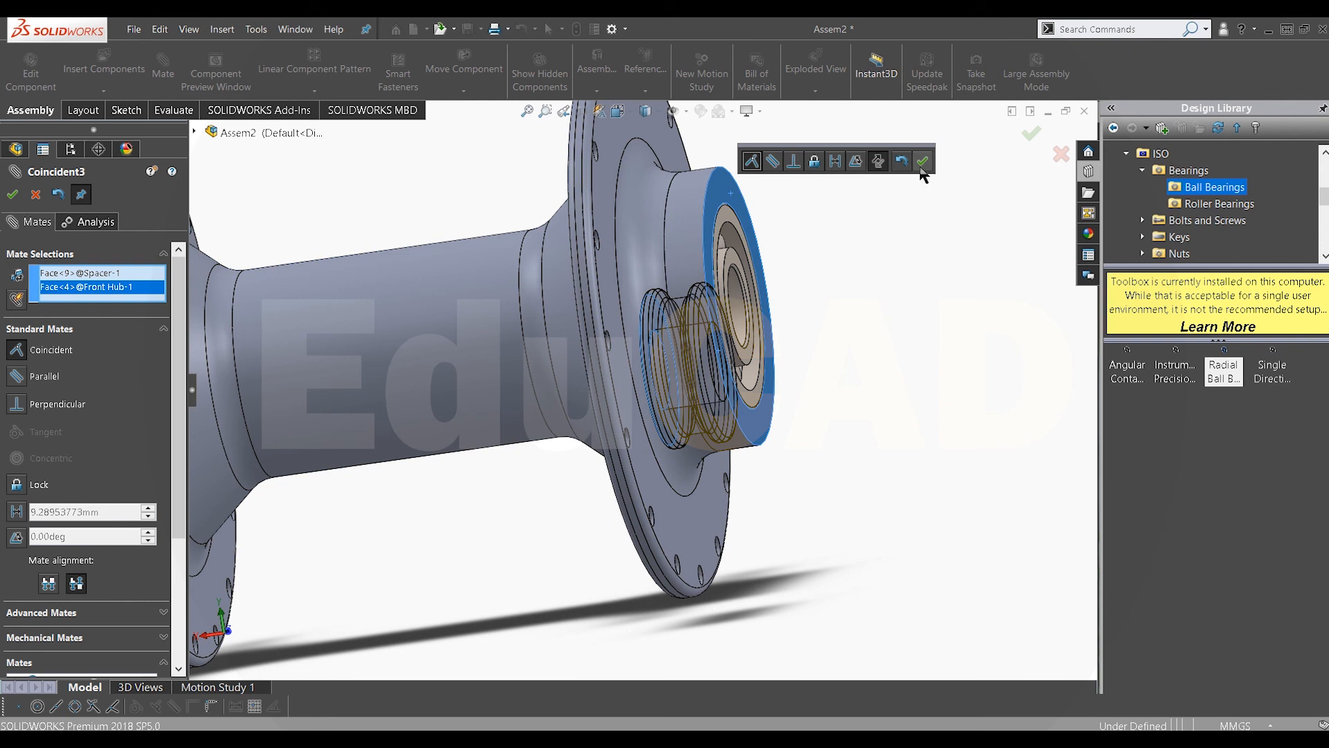
{"action": "left_click", "coordinate": [923, 162]}
Step: Add a concentric mate between the other bearing's inner bore and the first spacer's bore, then close the Mate command
{"action": "left_click", "coordinate": [716, 364]}
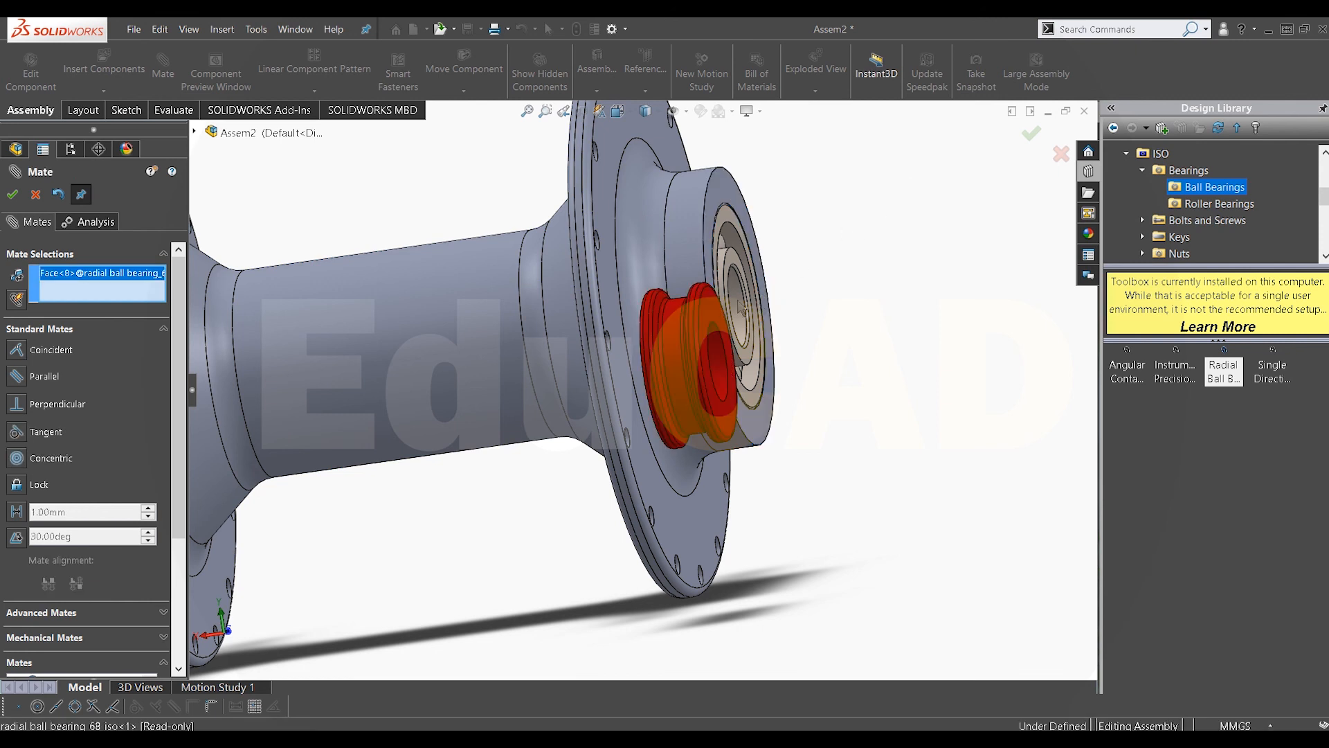
{"action": "left_click", "coordinate": [717, 363]}
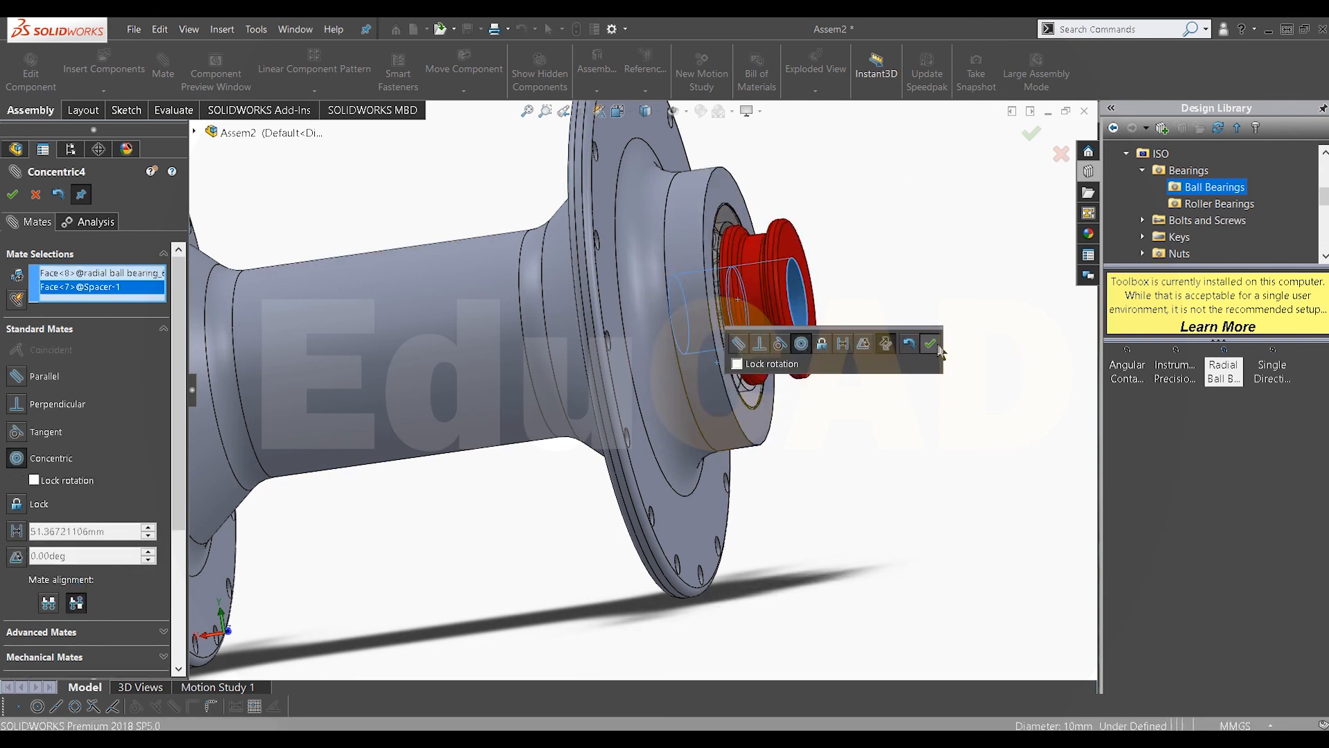
{"action": "left_click", "coordinate": [936, 345]}
{"action": "scroll", "coordinate": [719, 342], "scroll_direction": "up", "scroll_amount": 1}
{"action": "middle_click_drag", "start_coordinate": [719, 343], "coordinate": [810, 322]}
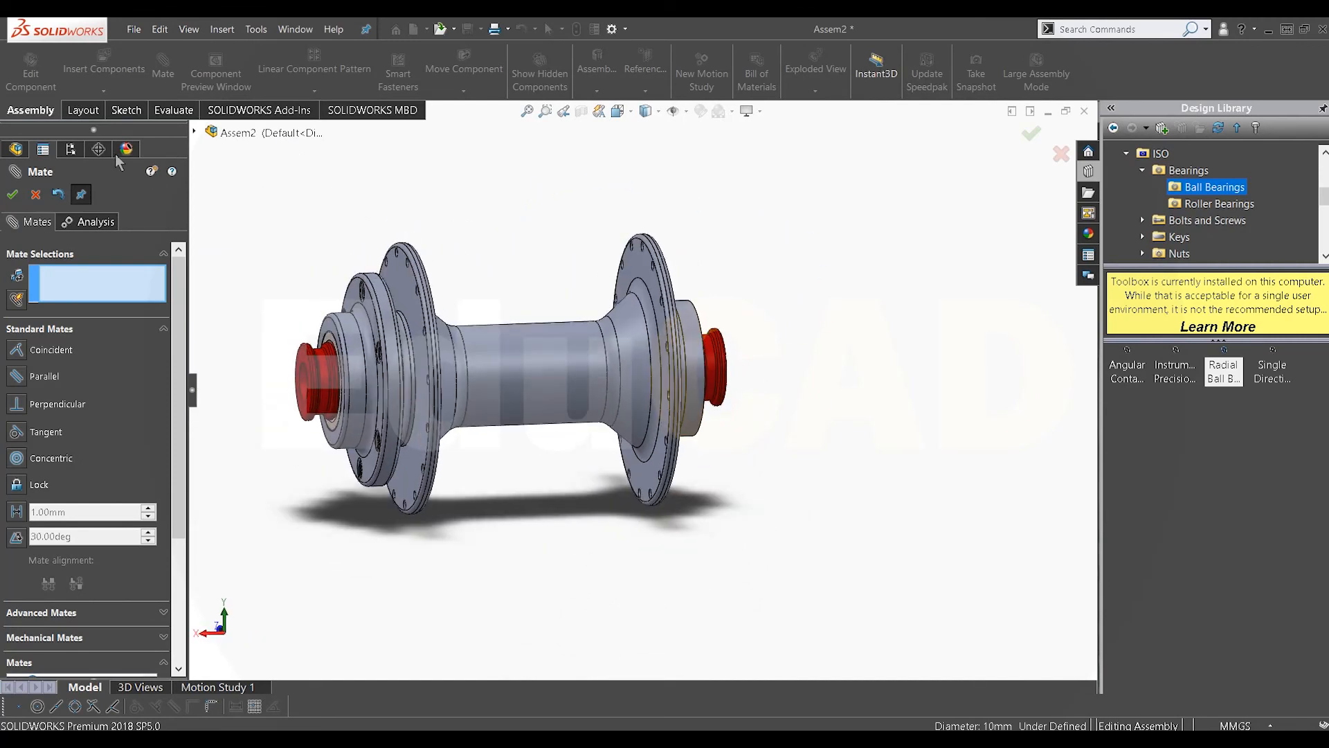
{"action": "left_click", "coordinate": [36, 195]}
{"action": "scroll", "coordinate": [380, 364], "scroll_direction": "up", "scroll_amount": 2}
{"action": "scroll", "coordinate": [332, 346], "scroll_direction": "down", "scroll_amount": 3}
{"action": "middle_click_drag", "start_coordinate": [603, 336], "coordinate": [642, 365]}
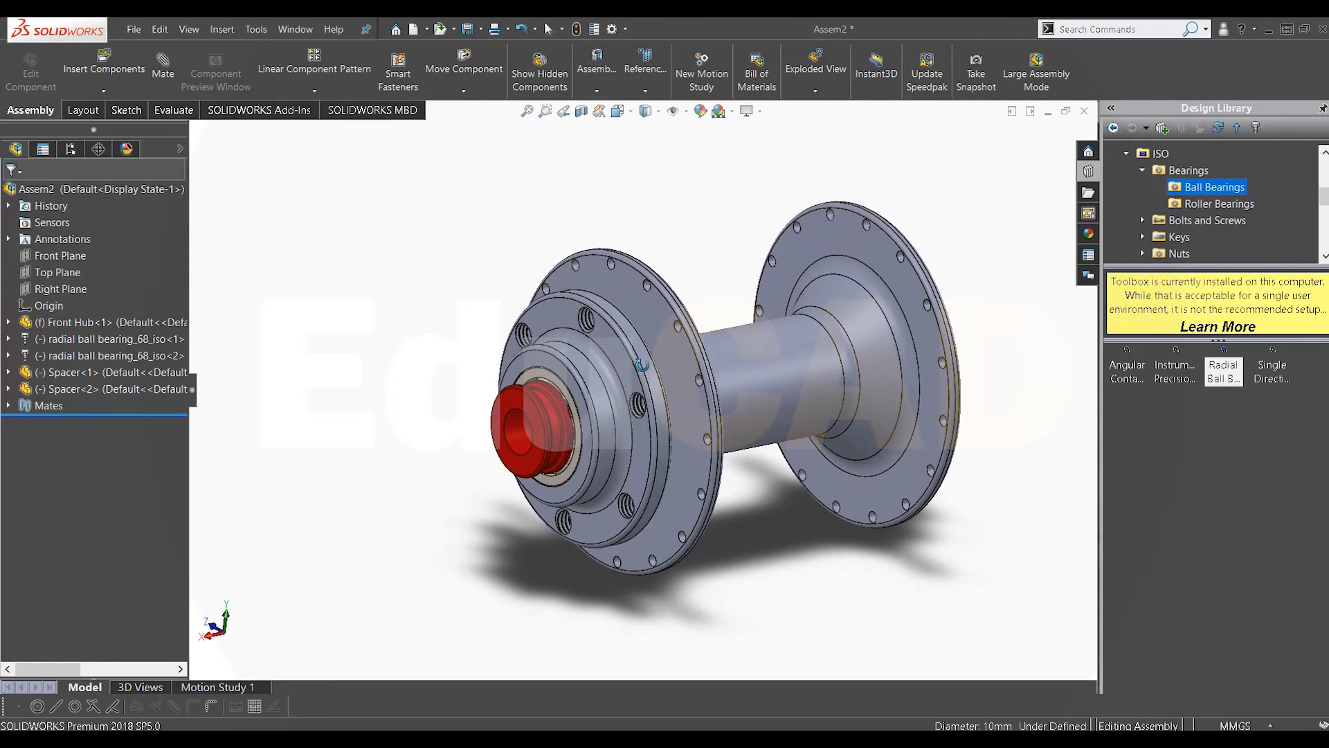
Step: Save the assembly as Assy Hub
{"action": "key", "text": "ctrl+s"}
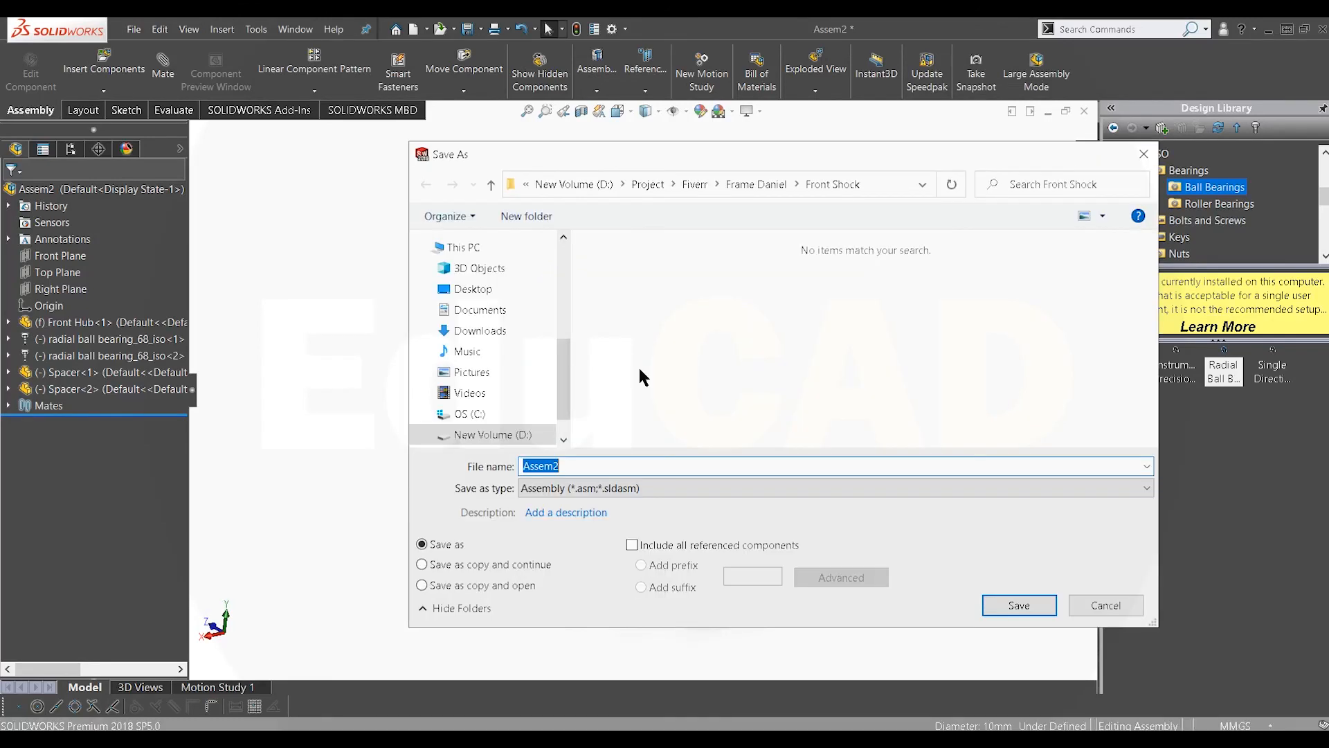
{"action": "type", "text": "Assy Hub"}
{"action": "key", "text": "Return"}
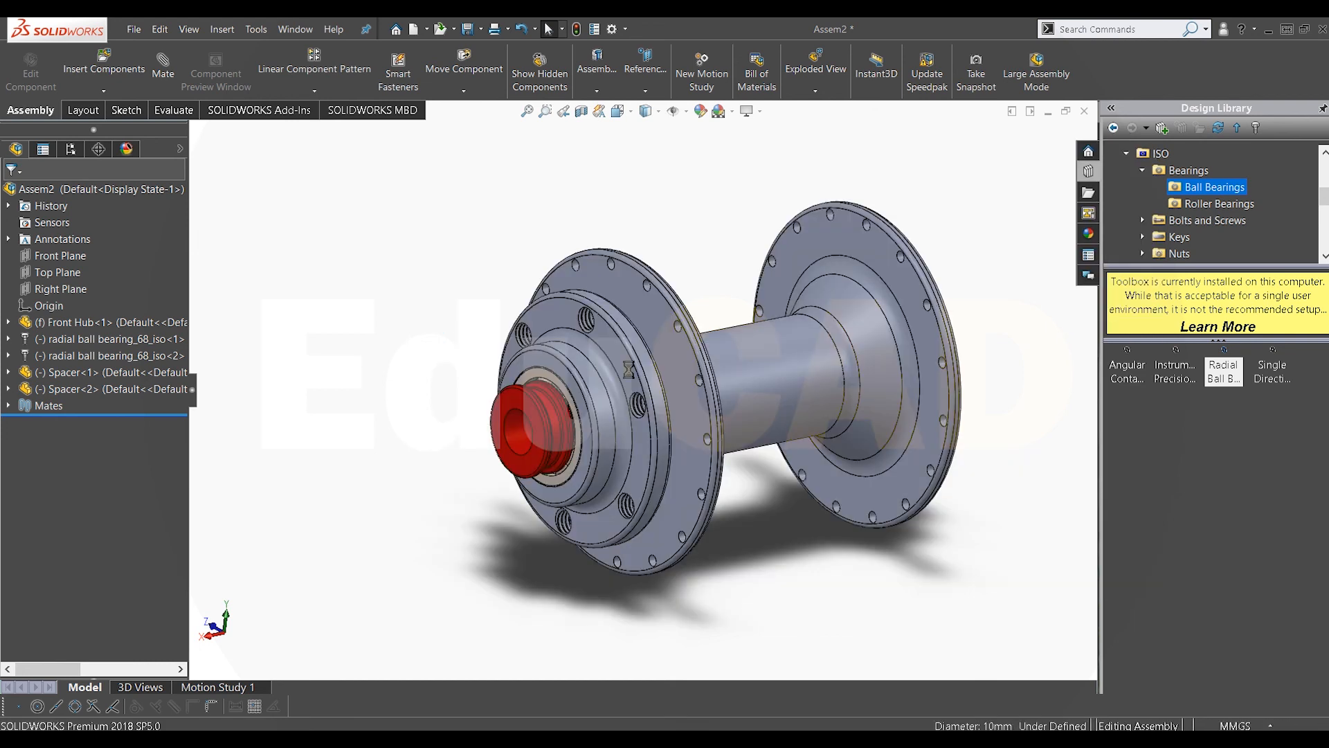